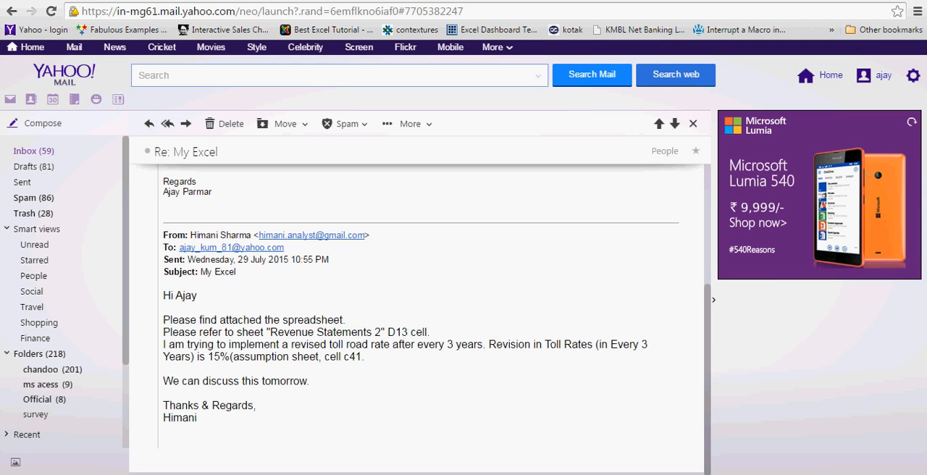
- Switch to the Excel workbook and examine the empty Toll Rates rows on the Revenue Statements (2) sheet
{"action": "key", "text": "alt+Tab"}
{"action": "left_click", "coordinate": [262, 267]}
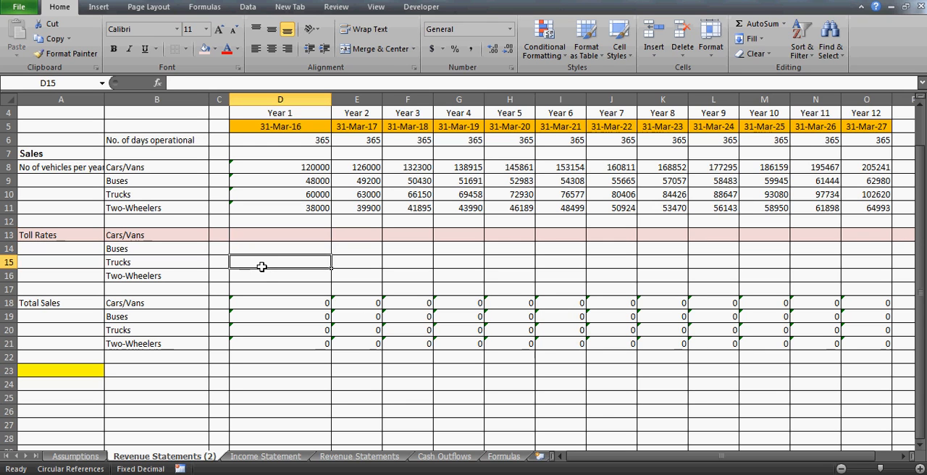
{"action": "left_click", "coordinate": [271, 249]}
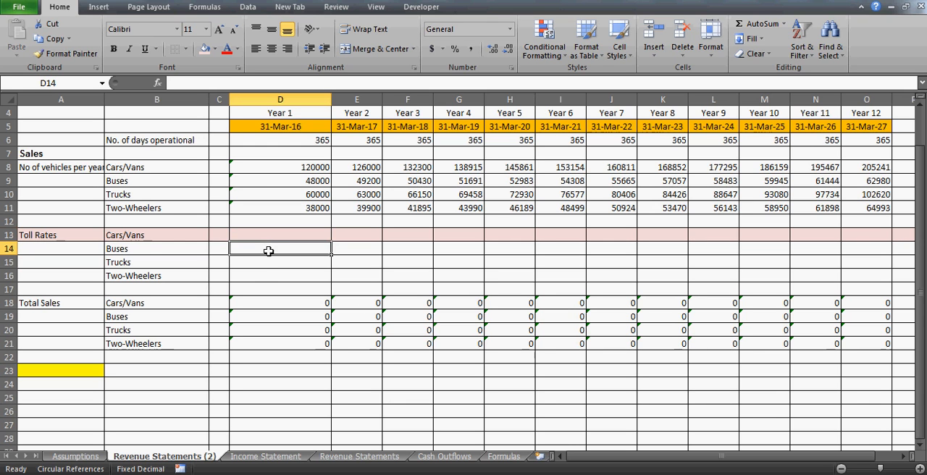
{"action": "left_click", "coordinate": [174, 230]}
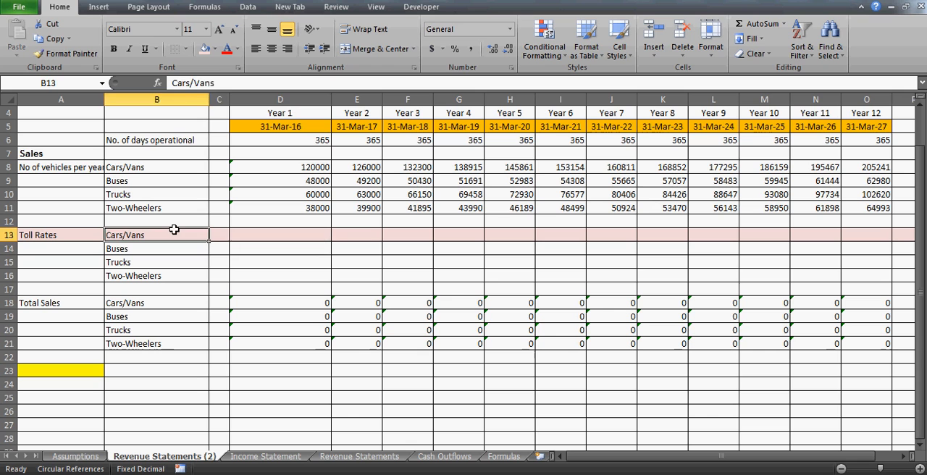
{"action": "key", "text": "Right"}
{"action": "key", "text": "Right"}
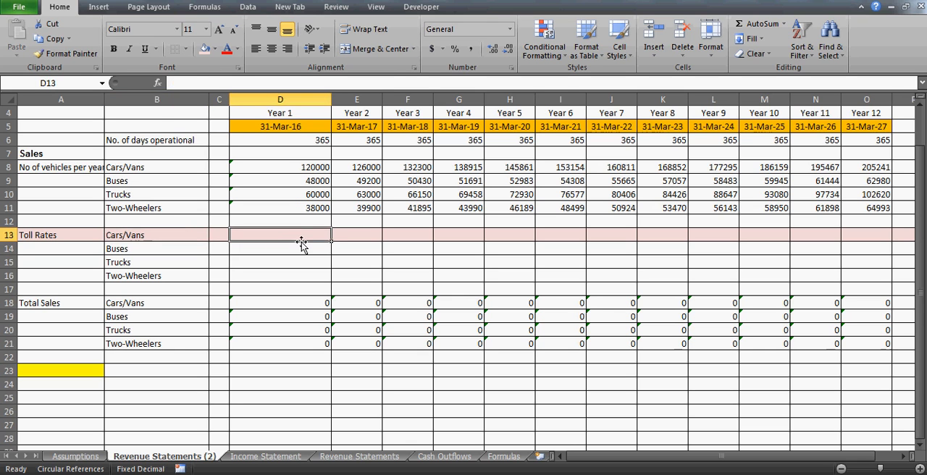
- Make the Year 1 Cars/Vans vehicle count in D8 bold, then select the Year 1 Cars/Vans toll rate cell D13
{"action": "left_click", "coordinate": [290, 170]}
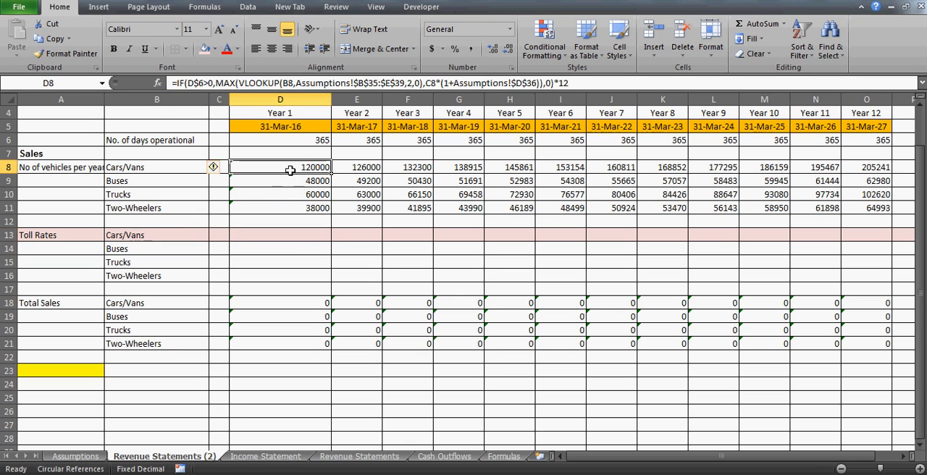
{"action": "key", "text": "Right"}
{"action": "key", "text": "Left"}
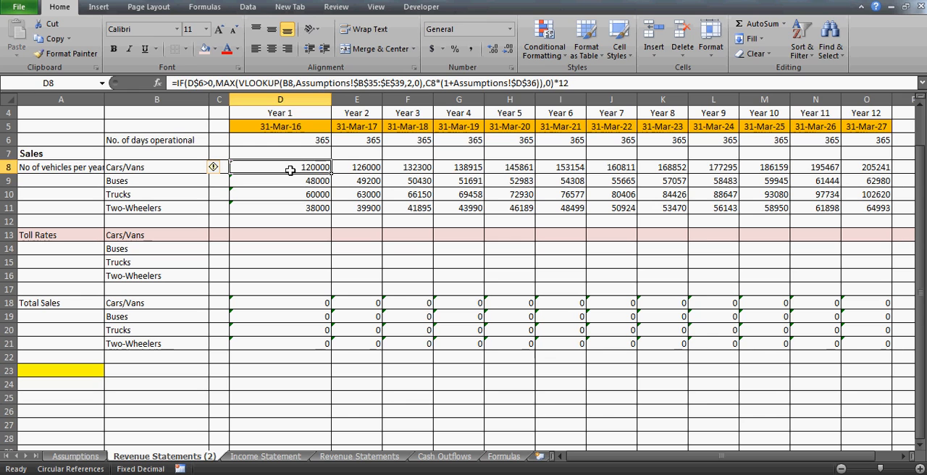
{"action": "left_click", "coordinate": [113, 50]}
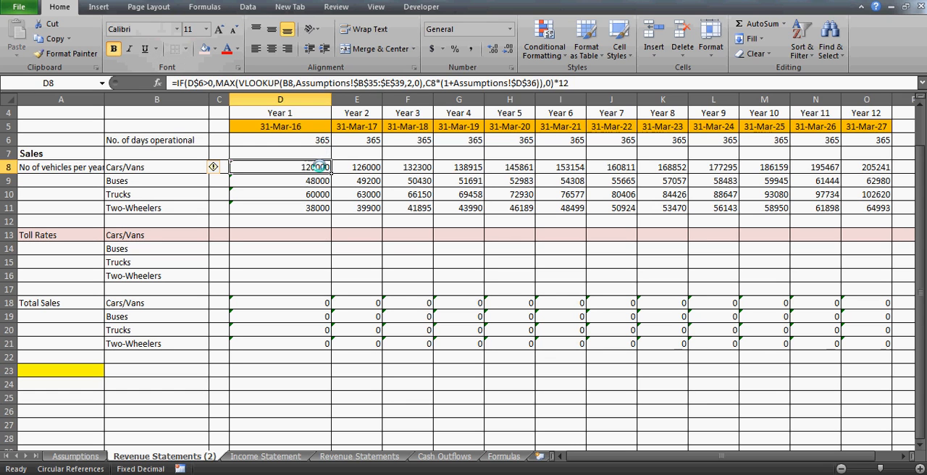
{"action": "left_click", "coordinate": [280, 234]}
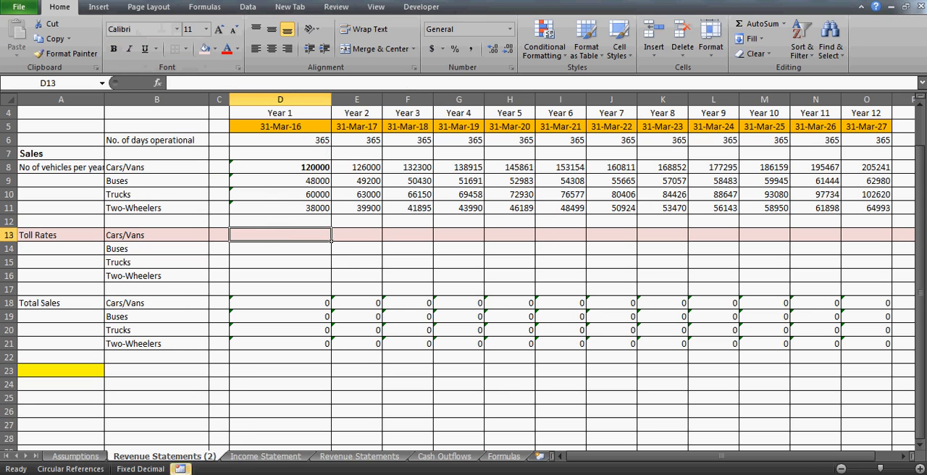
- Review the number of years and the toll rate revision percentage on the Assumptions sheet
{"action": "left_click", "coordinate": [77, 456]}
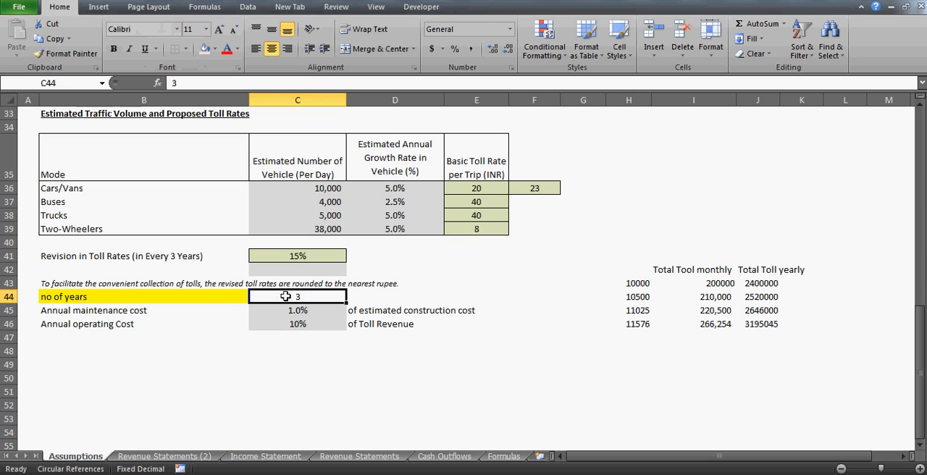
{"action": "left_click", "coordinate": [155, 283]}
{"action": "key", "text": "Down"}
{"action": "key", "text": "Right"}
{"action": "key", "text": "Right"}
{"action": "key", "text": "Left"}
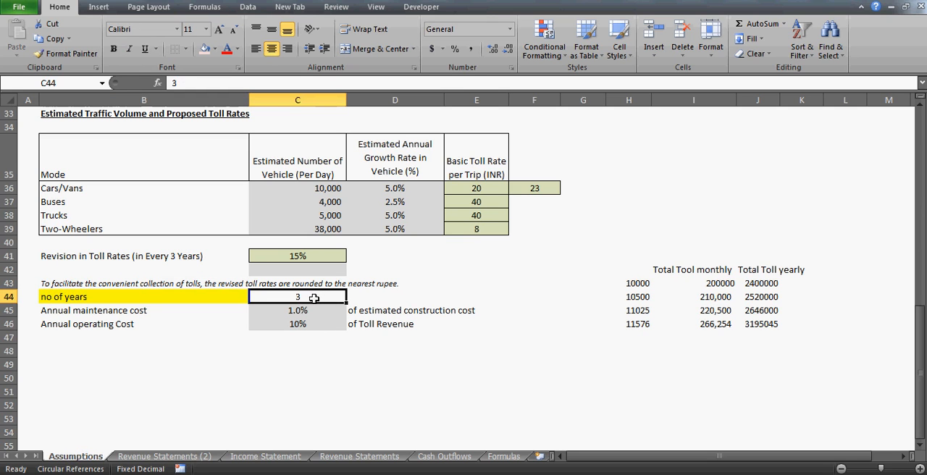
{"action": "left_click", "coordinate": [298, 253]}
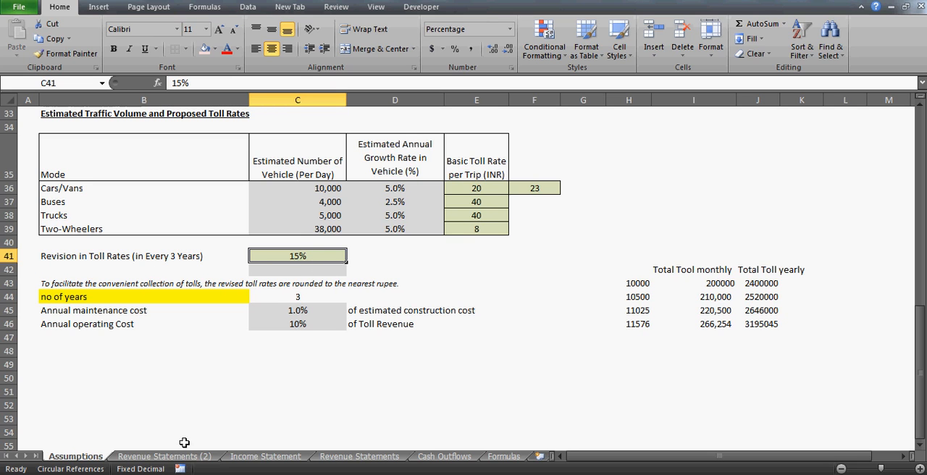
- Enter =D8 as the Year 1 Cars/Vans toll rate in D13 of the Revenue Statements (2) sheet
{"action": "left_click", "coordinate": [167, 456]}
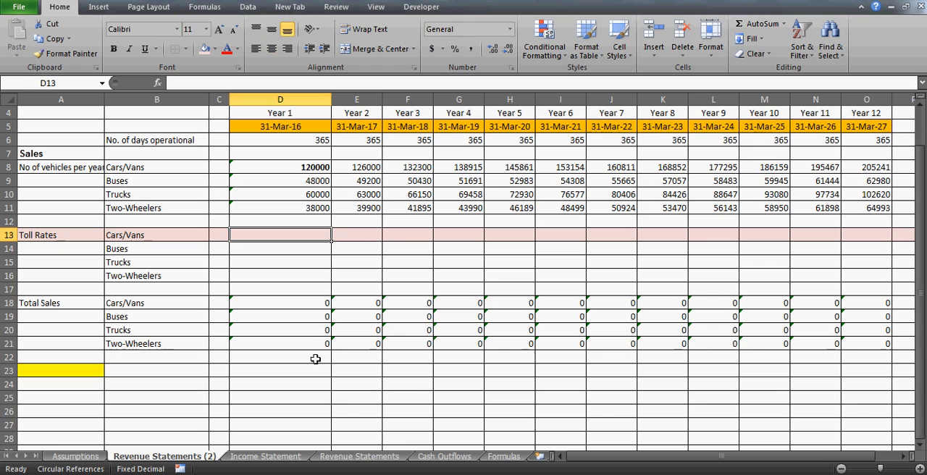
{"action": "type", "text": "="}
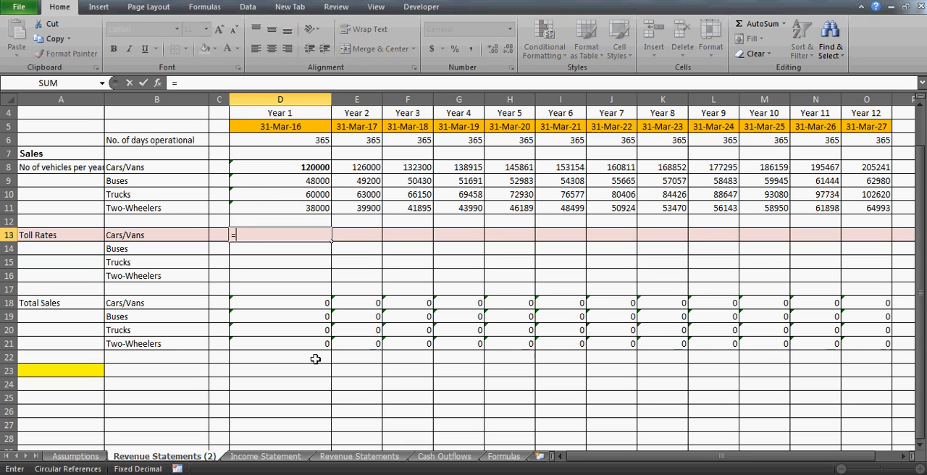
{"action": "key", "text": "Up"}
{"action": "key", "text": "Up"}
{"action": "key", "text": "Up"}
{"action": "key", "text": "Up"}
{"action": "key", "text": "Up"}
{"action": "key", "text": "ctrl+Return"}
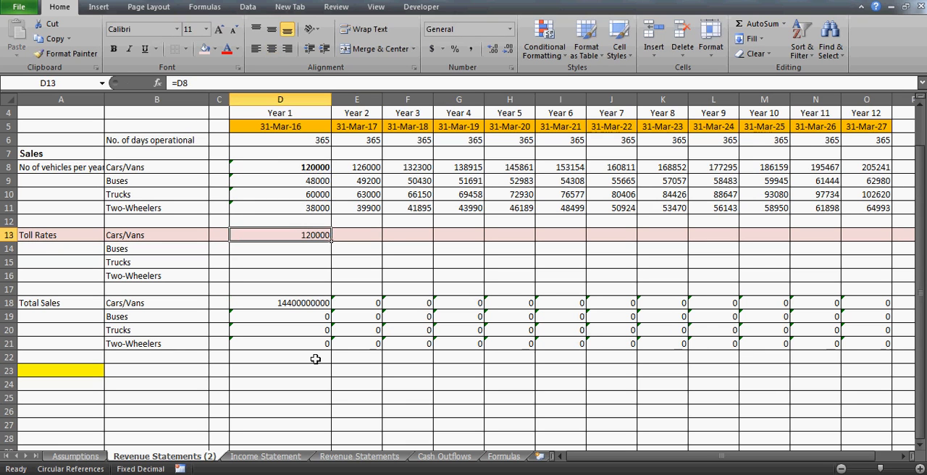
- Carry the Cars/Vans toll rate forward to Years 2 and 3 with =D13 in E13 and =E13 in F13
{"action": "key", "text": "Right"}
{"action": "type", "text": "="}
{"action": "key", "text": "Left"}
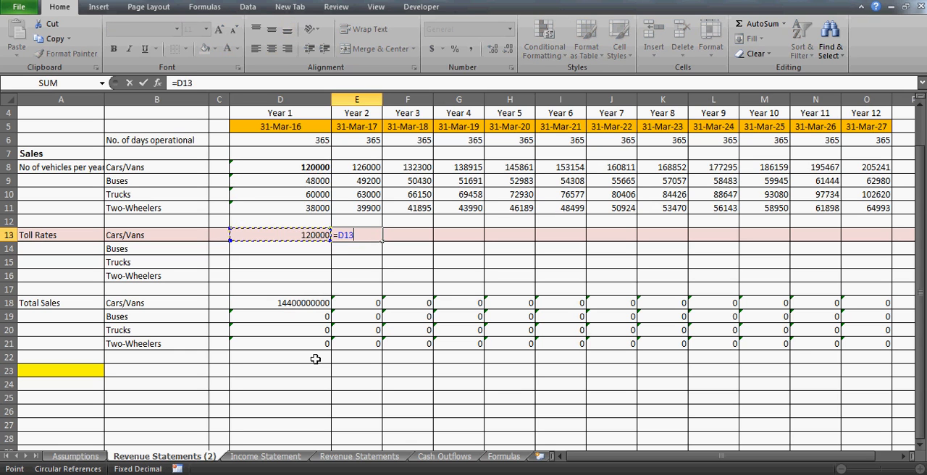
{"action": "type", "text": "="}
{"action": "key", "text": "Return"}
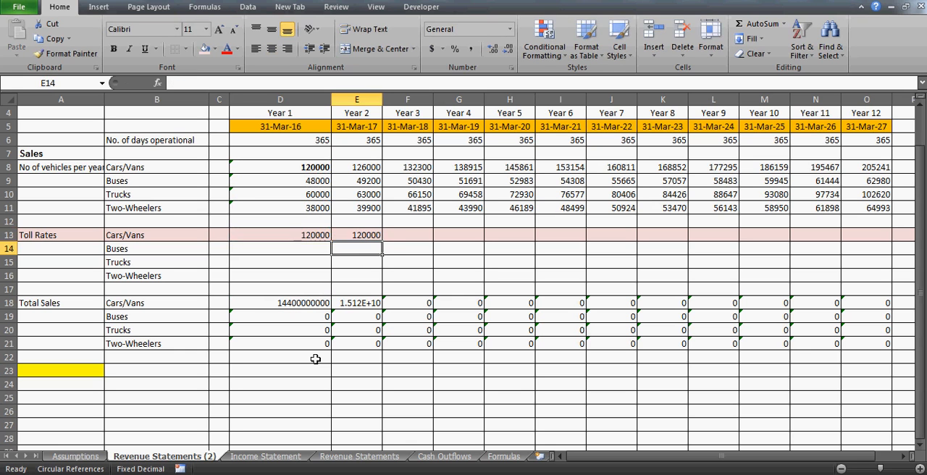
{"action": "key", "text": "Up"}
{"action": "key", "text": "Right"}
{"action": "type", "text": "="}
{"action": "key", "text": "Left"}
{"action": "key", "text": "Return"}
{"action": "key", "text": "Up"}
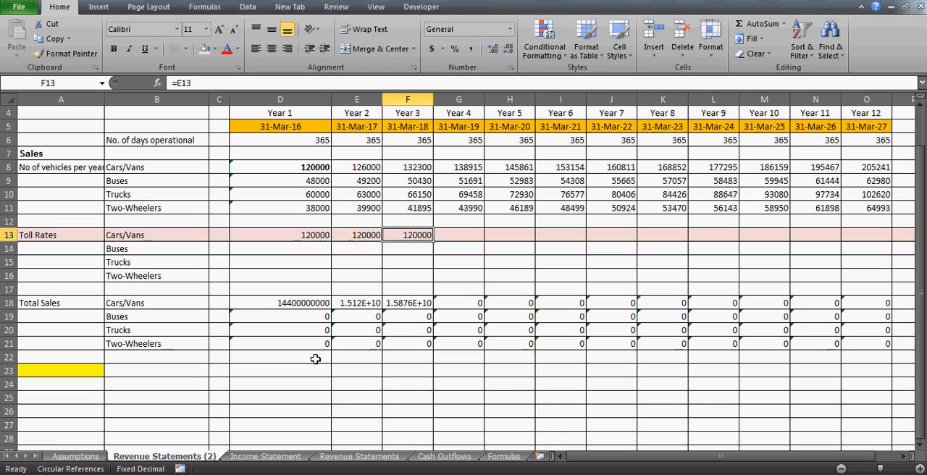
- Highlight the Cars/Vans toll rates for Years 1 to 3 and check the number of years on the Assumptions sheet
{"action": "key", "text": "Left"}
{"action": "key", "text": "Left"}
{"action": "key", "text": "shift+Right"}
{"action": "key", "text": "shift+Right"}
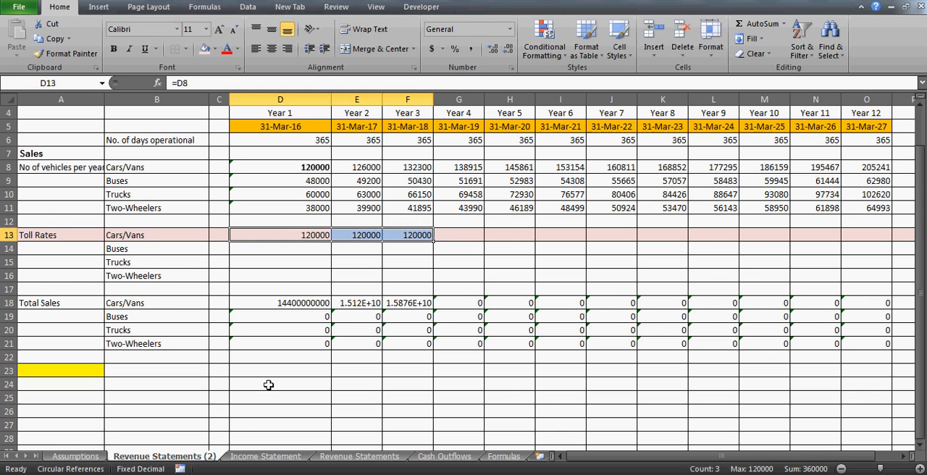
{"action": "left_click", "coordinate": [78, 455]}
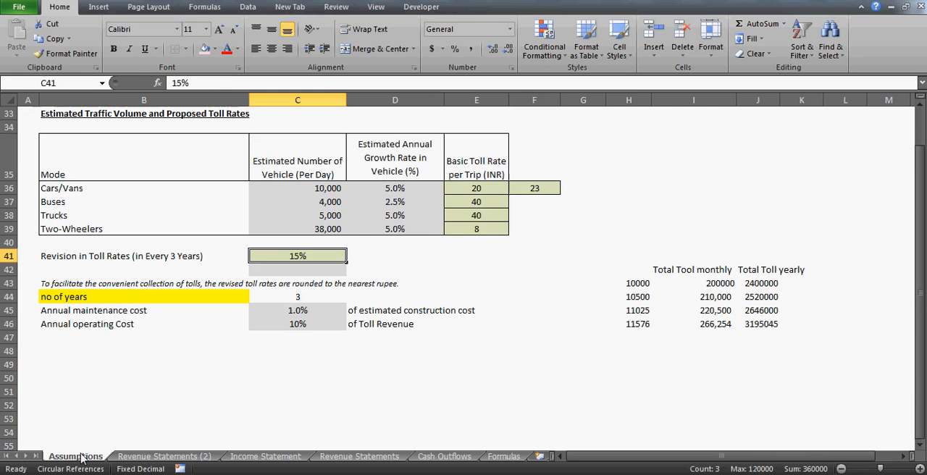
{"action": "left_click", "coordinate": [295, 297]}
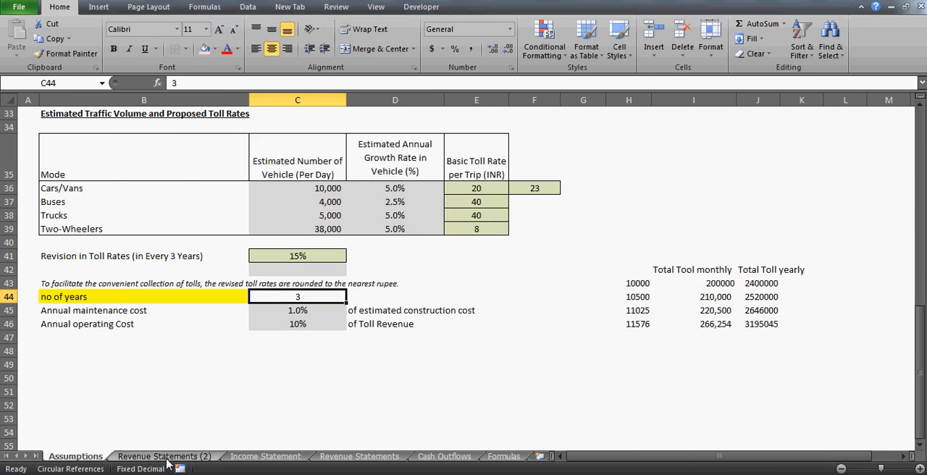
- Enter =F13*15%+F13 as the Year 4 Cars/Vans toll rate in G13 of the Revenue Statements (2) sheet
{"action": "left_click", "coordinate": [167, 456]}
{"action": "left_click", "coordinate": [454, 236]}
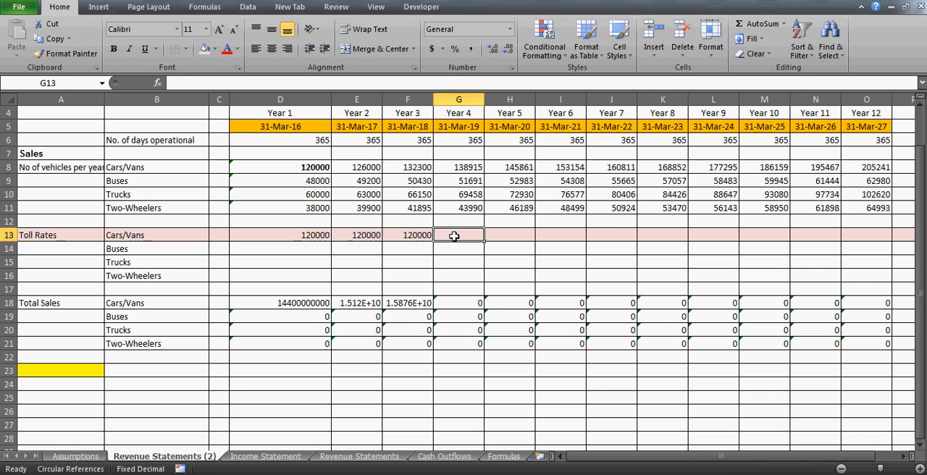
{"action": "type", "text": "="}
{"action": "key", "text": "Left"}
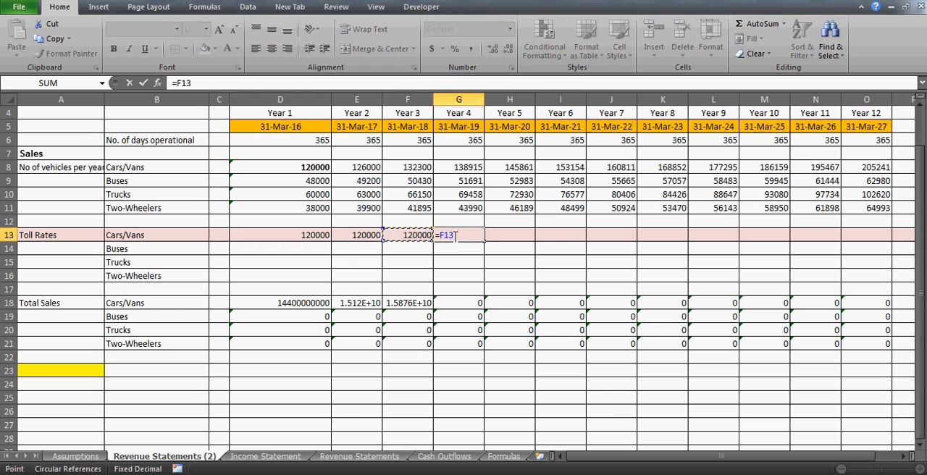
{"action": "type", "text": "*15%+"}
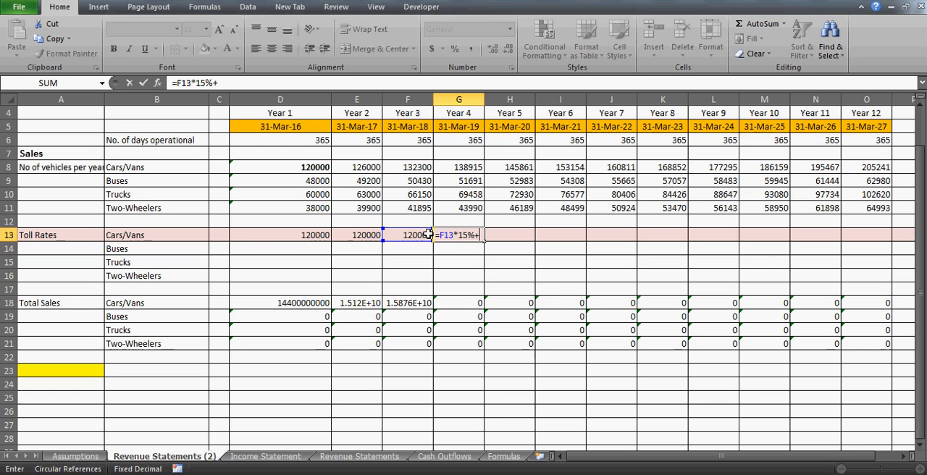
{"action": "left_click", "coordinate": [405, 236]}
{"action": "key", "text": "Return"}
{"action": "key", "text": "Up"}
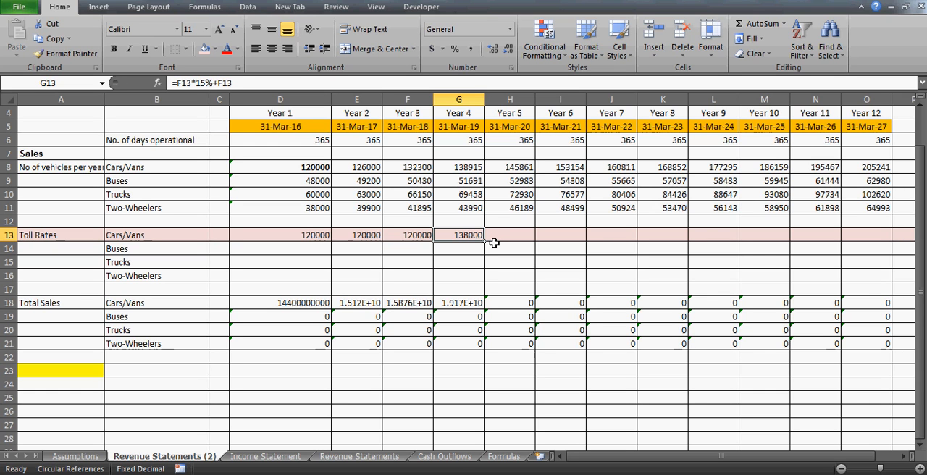
- Carry the Year 4 Cars/Vans toll rate forward to Years 5 and 6 with =G13 in H13 and =H13 in I13
{"action": "key", "text": "ctrl+c"}
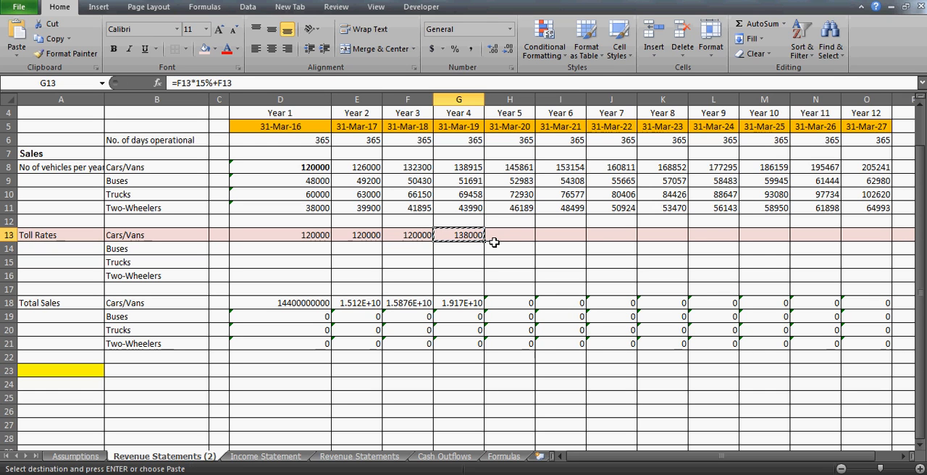
{"action": "left_click", "coordinate": [502, 238]}
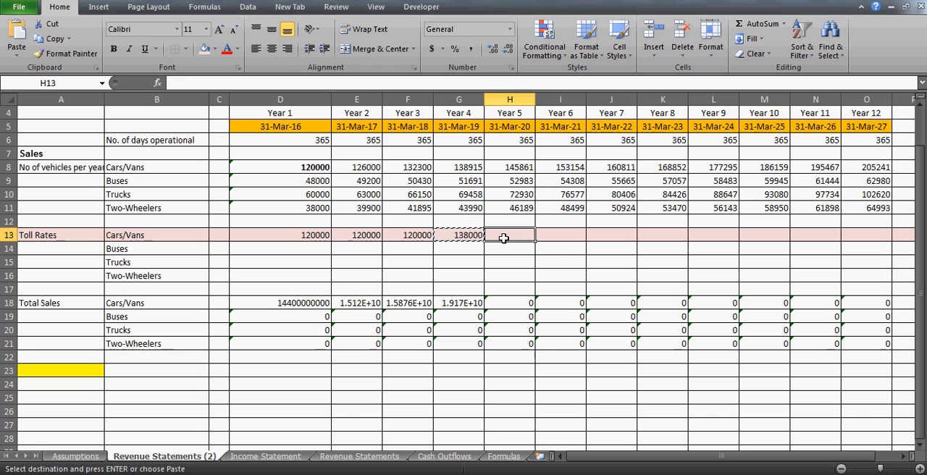
{"action": "type", "text": "="}
{"action": "key", "text": "Left"}
{"action": "key", "text": "Return"}
{"action": "key", "text": "Up"}
{"action": "key", "text": "Right"}
{"action": "type", "text": "="}
{"action": "key", "text": "Left"}
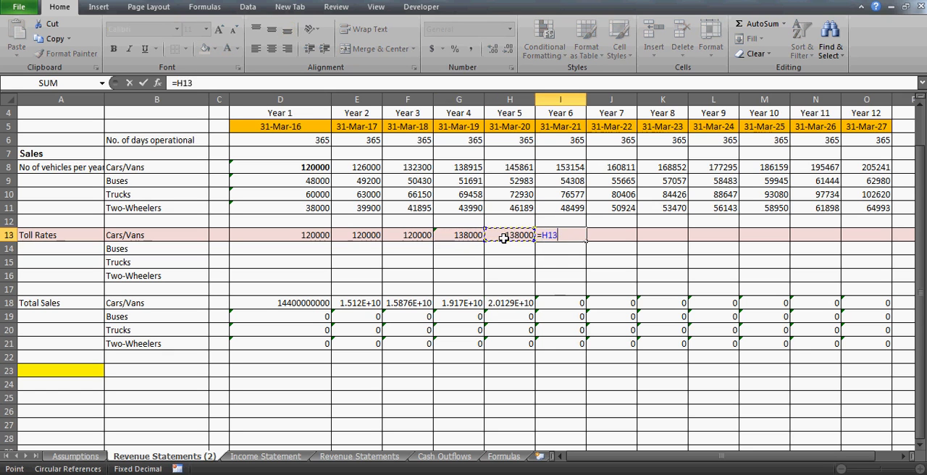
{"action": "key", "text": "Return"}
{"action": "key", "text": "Up"}
- Enter =I13*15%+I13 as the Year 7 Cars/Vans toll rate in J13
{"action": "key", "text": "Right"}
{"action": "type", "text": "="}
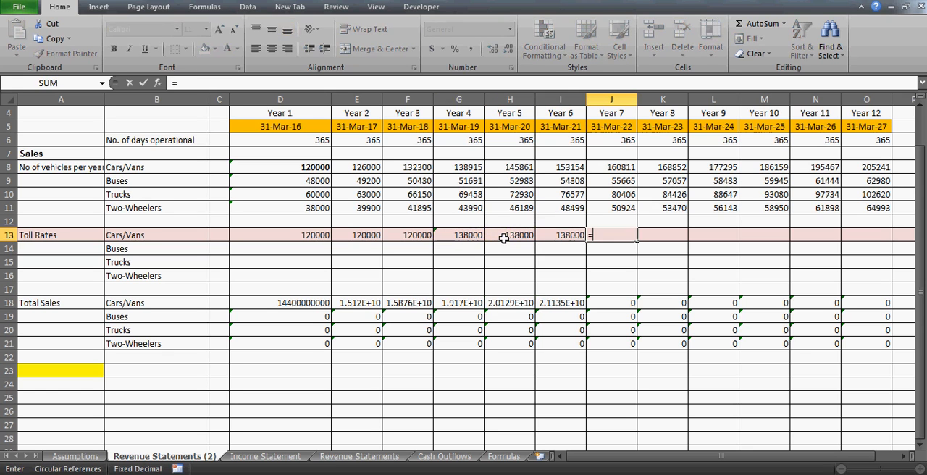
{"action": "key", "text": "Left"}
{"action": "type", "text": "*"}
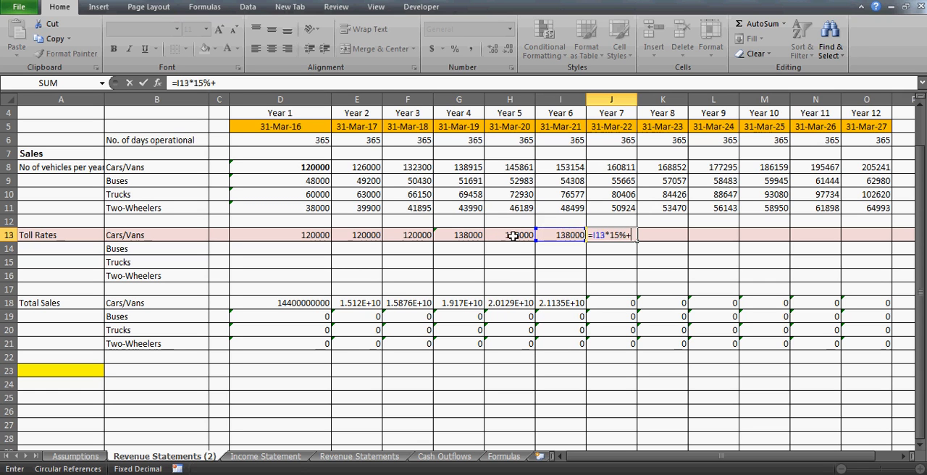
{"action": "left_click", "coordinate": [543, 236]}
{"action": "key", "text": "Return"}
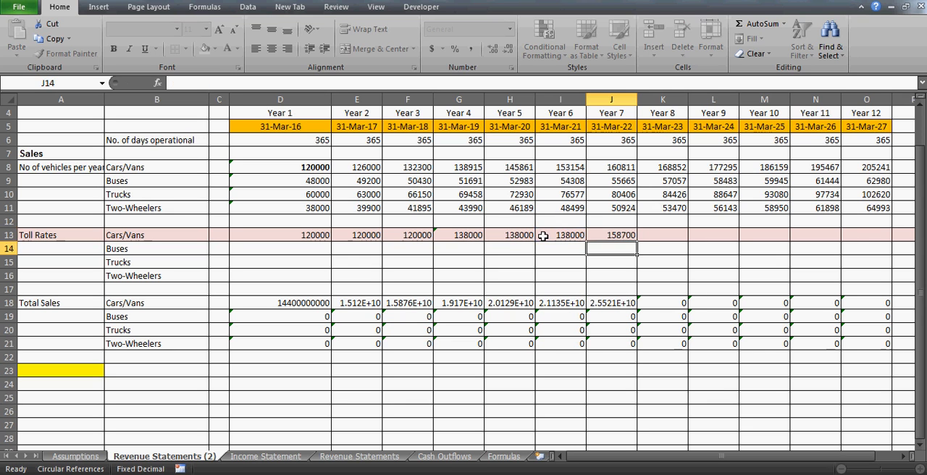
{"action": "key", "text": "Up"}
- Carry the Year 7 Cars/Vans toll rate forward to Years 8 and 9 with =J13 in K13 and =K13 in L13
{"action": "key", "text": "ctrl+c"}
{"action": "key", "text": "Right"}
{"action": "type", "text": "="}
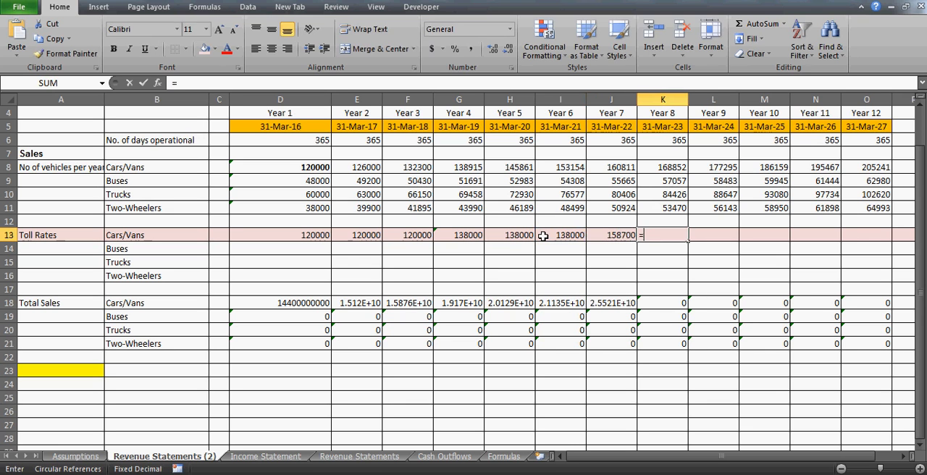
{"action": "key", "text": "Left"}
{"action": "key", "text": "Tab"}
{"action": "type", "text": "="}
{"action": "key", "text": "Left"}
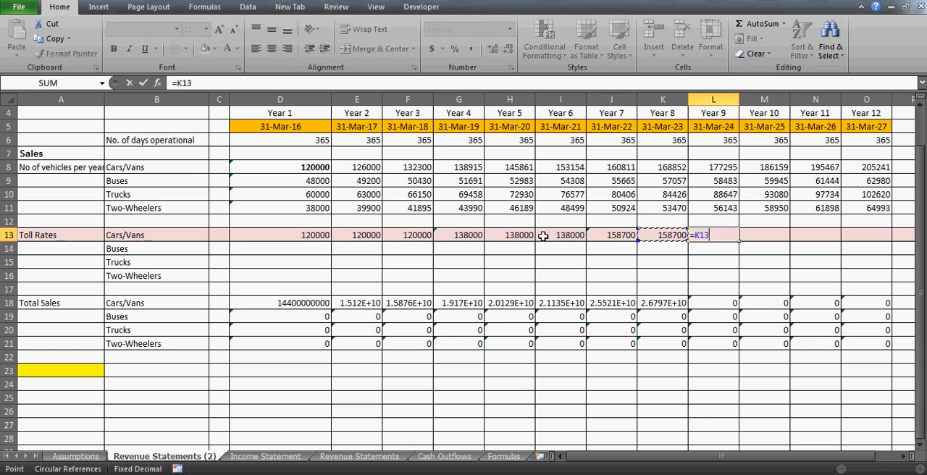
{"action": "key", "text": "Return"}
- Check the Year 1 Cars/Vans toll rate, then recheck the number of years on the Assumptions sheet
{"action": "left_click", "coordinate": [297, 238]}
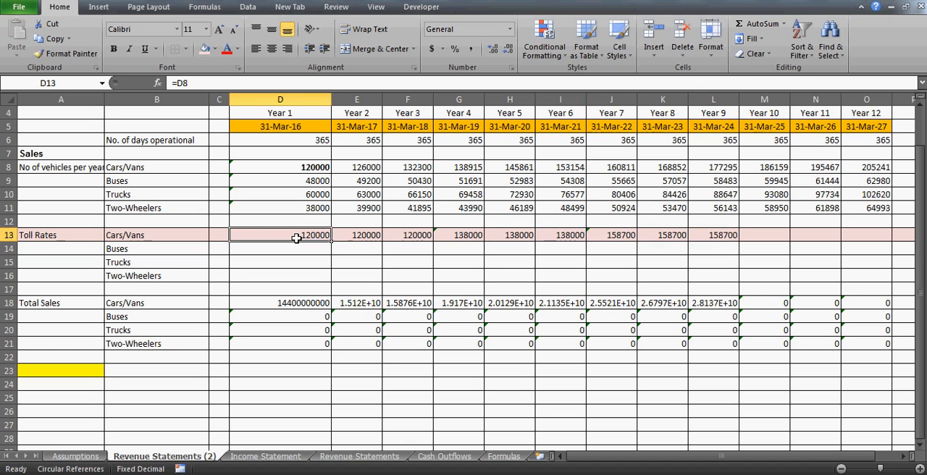
{"action": "left_click", "coordinate": [75, 456]}
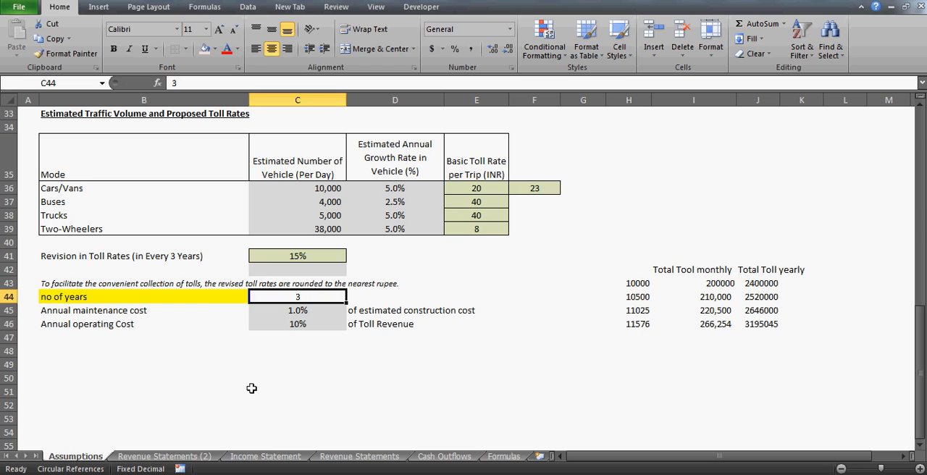
{"action": "left_click", "coordinate": [209, 307]}
{"action": "key", "text": "Up"}
{"action": "key", "text": "Right"}
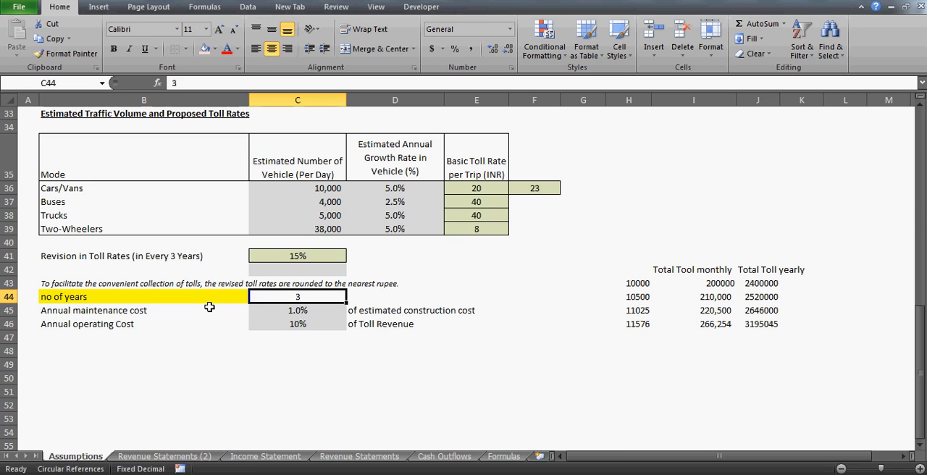
- Set the number of years on the Assumptions sheet to 2 and return to the Revenue Statements (2) sheet
{"action": "type", "text": "2"}
{"action": "key", "text": "Return"}
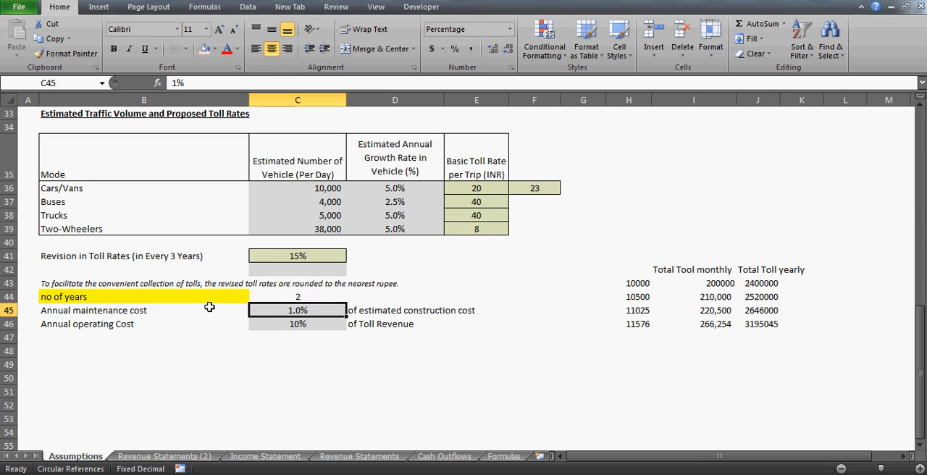
{"action": "left_click", "coordinate": [179, 456]}
{"action": "left_click", "coordinate": [327, 261]}
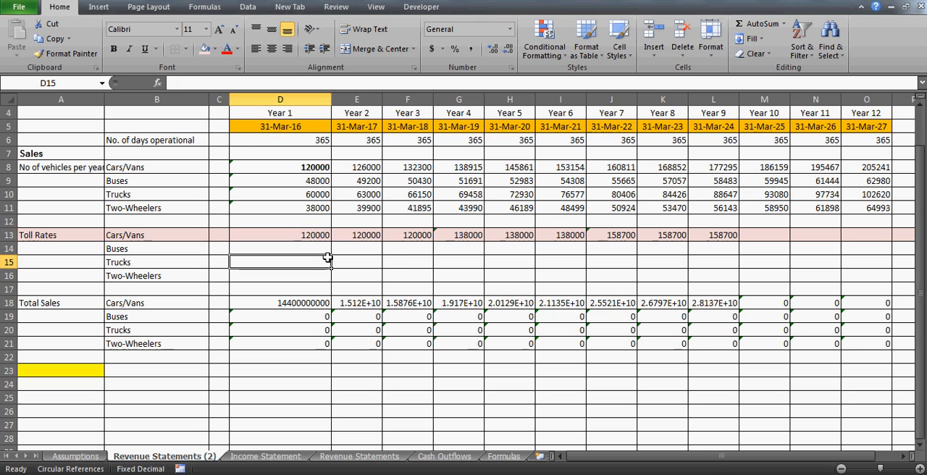
- Examine the Cars/Vans toll rate formulas for Years 1 to 4 to see where the increase starts
{"action": "key", "text": "Right"}
{"action": "key", "text": "Up"}
{"action": "key", "text": "Up"}
{"action": "key", "text": "Left"}
{"action": "key", "text": "shift+Right"}
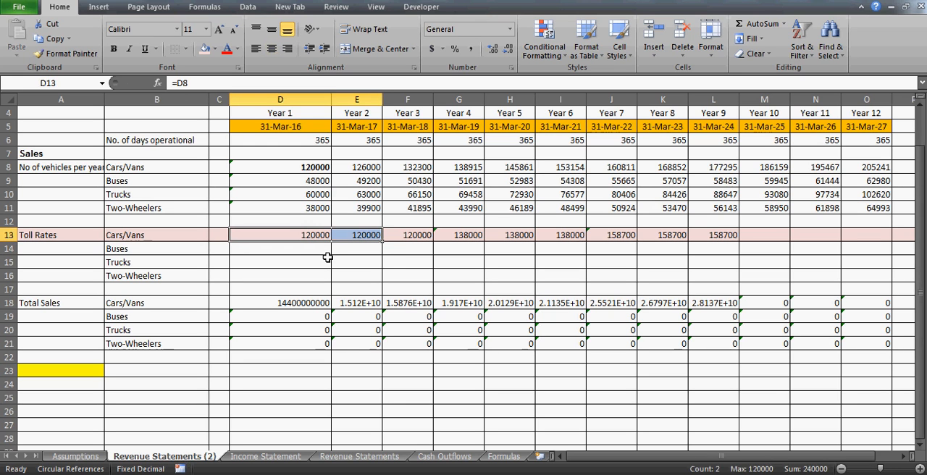
{"action": "key", "text": "Right"}
{"action": "key", "text": "Right"}
{"action": "key", "text": "Right"}
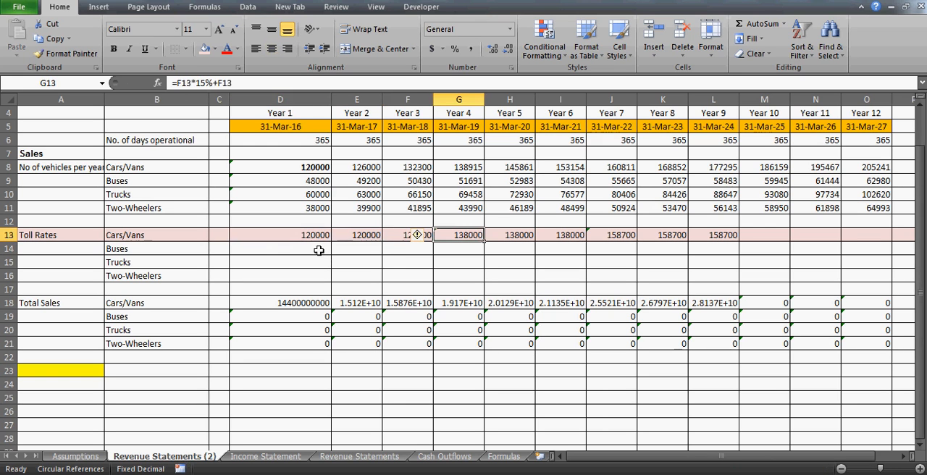
{"action": "key", "text": "Left"}
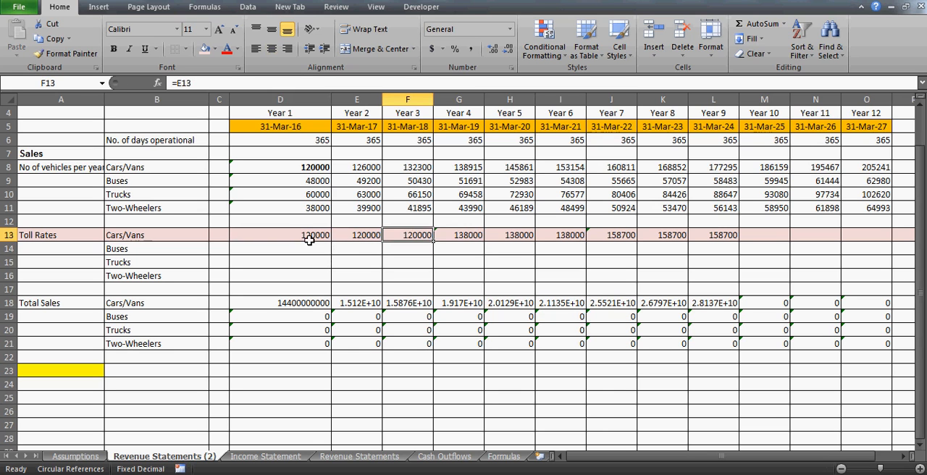
{"action": "left_click", "coordinate": [302, 235]}
{"action": "key", "text": "Right"}
{"action": "key", "text": "Right"}
{"action": "key", "text": "Right"}
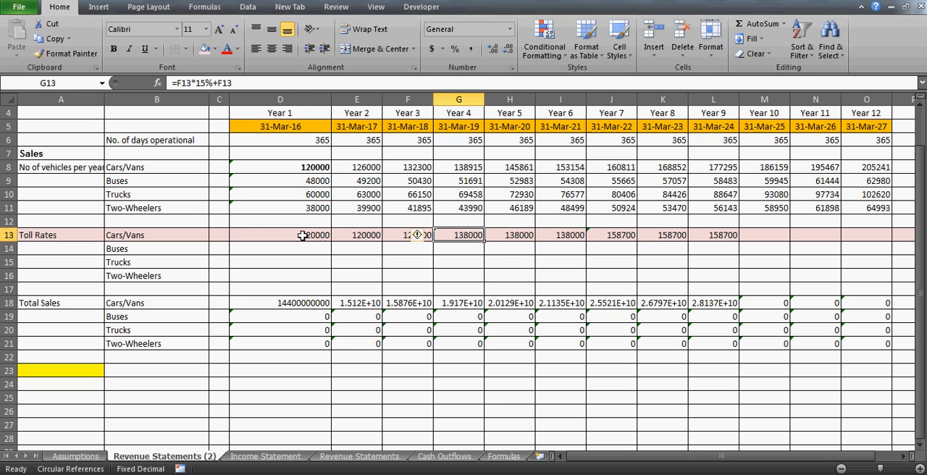
- Copy the Years 4 and 5 Cars/Vans toll rates as values into Years 3 and 4 (F13:G13)
{"action": "key", "text": "shift+Right"}
{"action": "key", "text": "ctrl+c"}
{"action": "key", "text": "Left"}
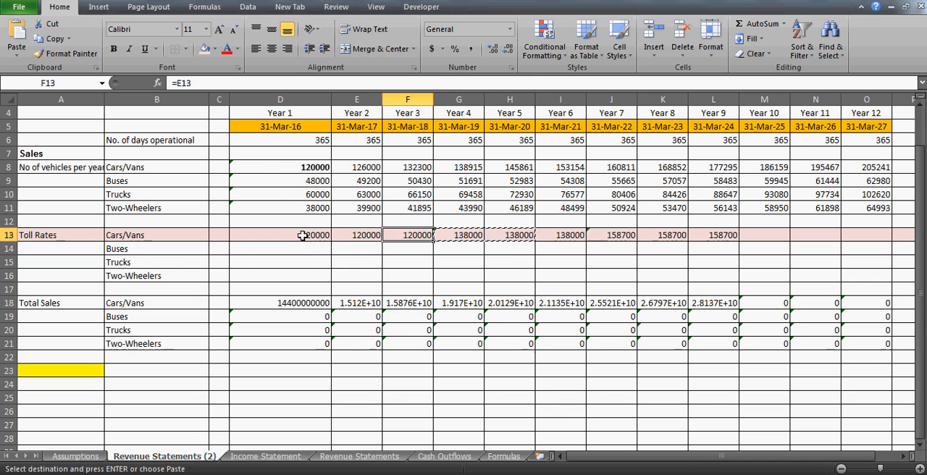
{"action": "key", "text": "ctrl+alt+v"}
{"action": "key", "text": "Return"}
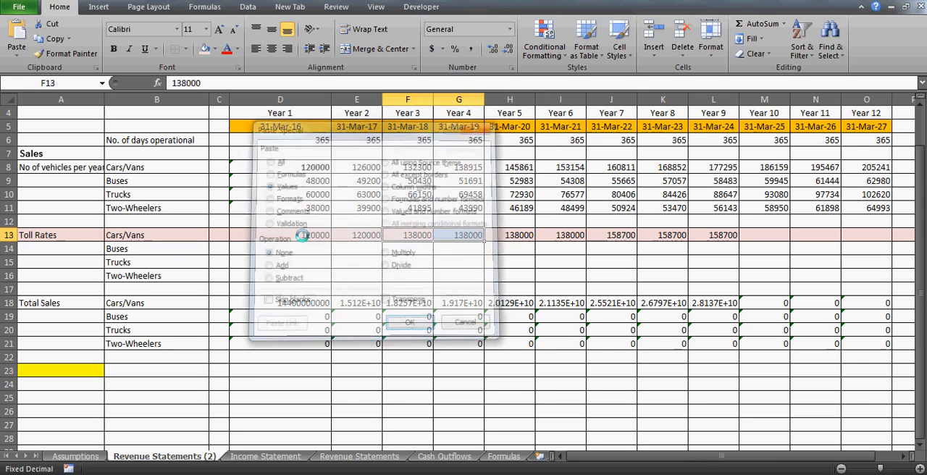
- Copy the Years 7 and 8 Cars/Vans toll rates as values into Years 5 and 6 (H13:I13)
{"action": "key", "text": "shift+Left"}
{"action": "key", "text": "Right"}
{"action": "key", "text": "Right"}
{"action": "key", "text": "Right"}
{"action": "key", "text": "Right"}
{"action": "key", "text": "shift+Right"}
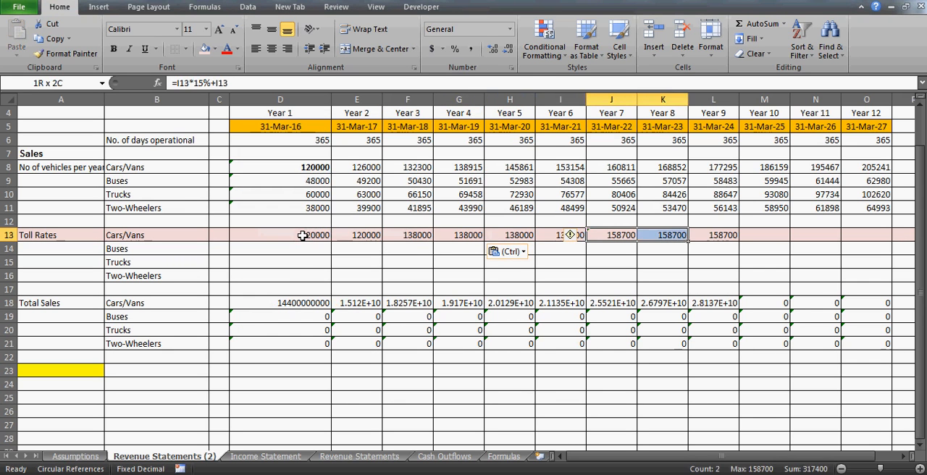
{"action": "key", "text": "ctrl+c"}
{"action": "key", "text": "Left"}
{"action": "key", "text": "Left"}
{"action": "key", "text": "Left"}
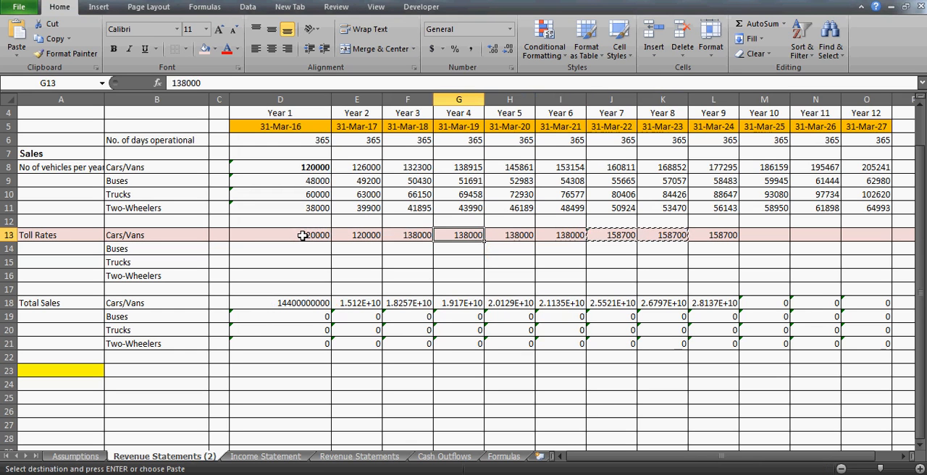
{"action": "key", "text": "Right"}
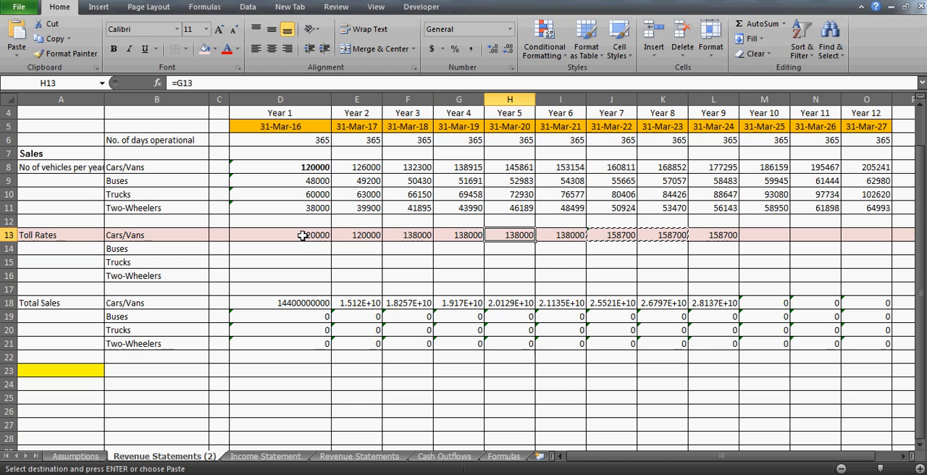
{"action": "key", "text": "alt+e"}
{"action": "key", "text": "s"}
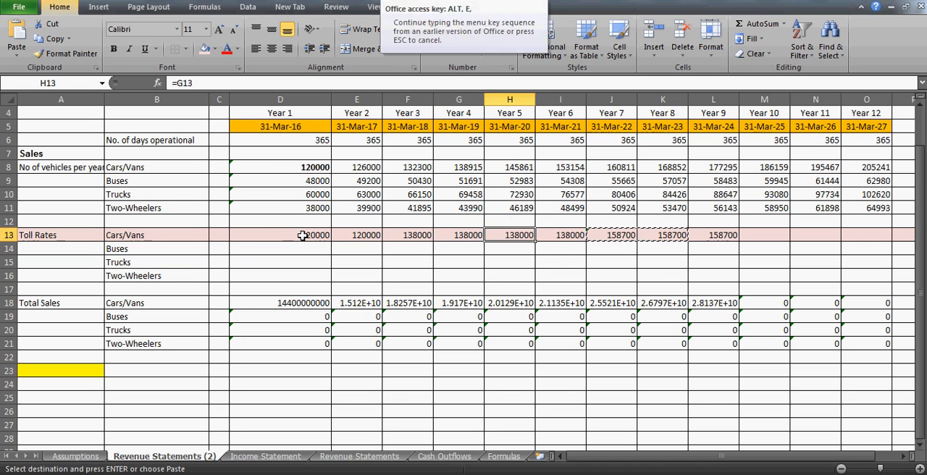
{"action": "key", "text": "v"}
{"action": "key", "text": "Return"}
- Clear the Cars/Vans toll rates for Years 7 to 9 (J13:L13)
{"action": "key", "text": "Right"}
{"action": "key", "text": "Right"}
{"action": "key", "text": "shift+Right"}
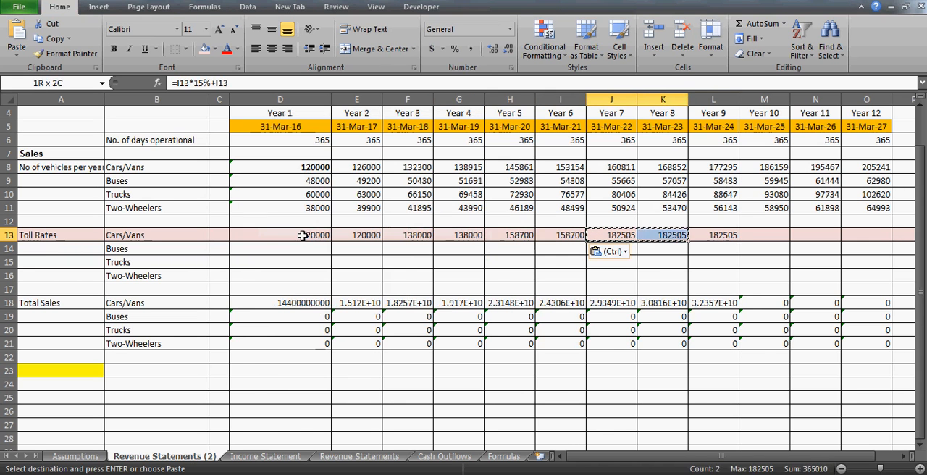
{"action": "key", "text": "shift+Right"}
{"action": "key", "text": "Delete"}
{"action": "key", "text": "Left"}
{"action": "key", "text": "Right"}
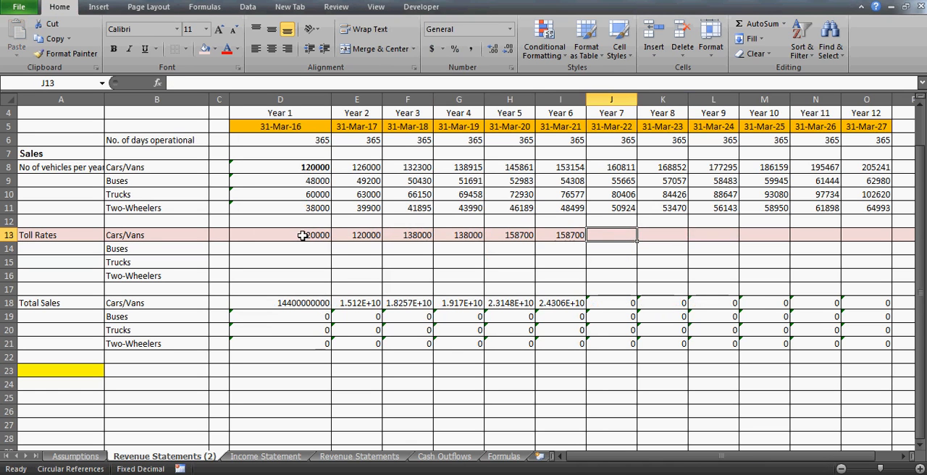
{"action": "key", "text": "Left"}
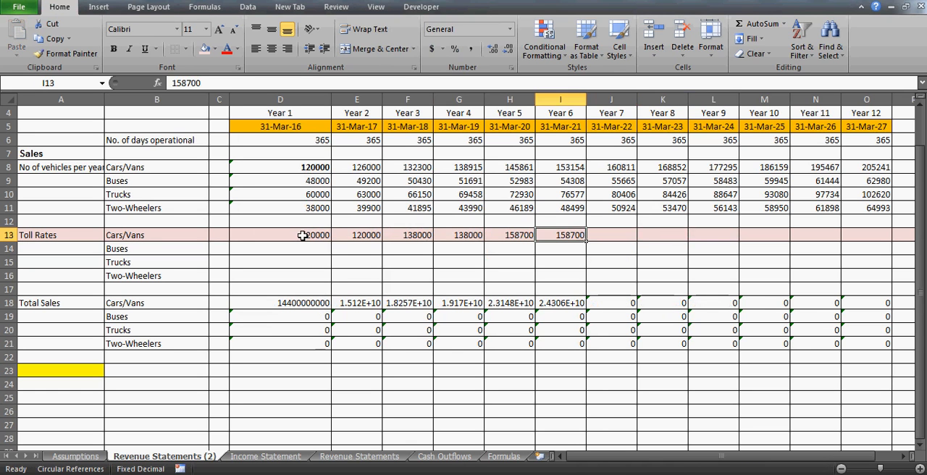
- Set the number of years in C44 of the Assumptions sheet to 4
{"action": "left_click", "coordinate": [75, 456]}
{"action": "left_click", "coordinate": [291, 293]}
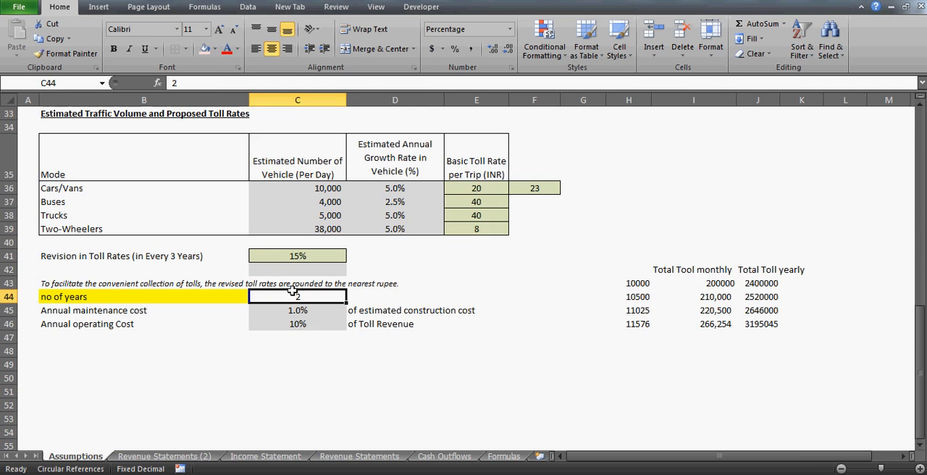
{"action": "type", "text": "4"}
{"action": "key", "text": "Return"}
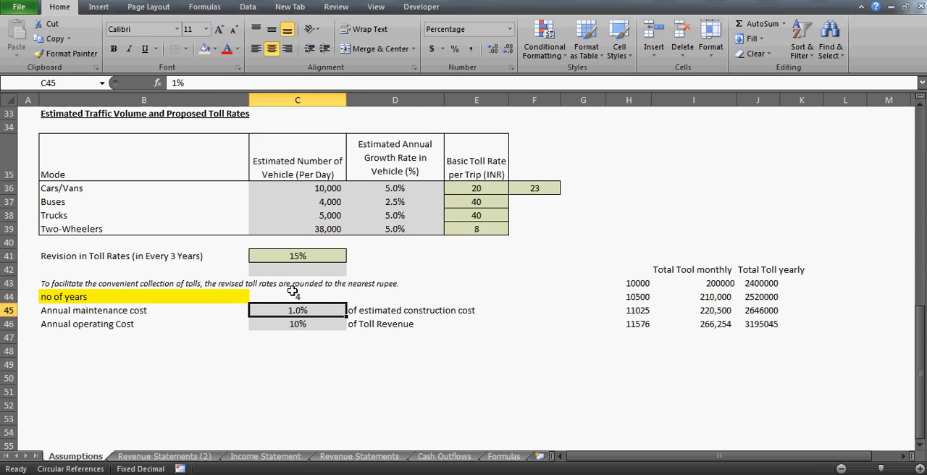
- Copy the Year 2 Cars/Vans toll rate on Revenue Statements (2) as a value into Years 3 and 4 (F13:G13)
{"action": "left_click", "coordinate": [147, 456]}
{"action": "left_click", "coordinate": [420, 235]}
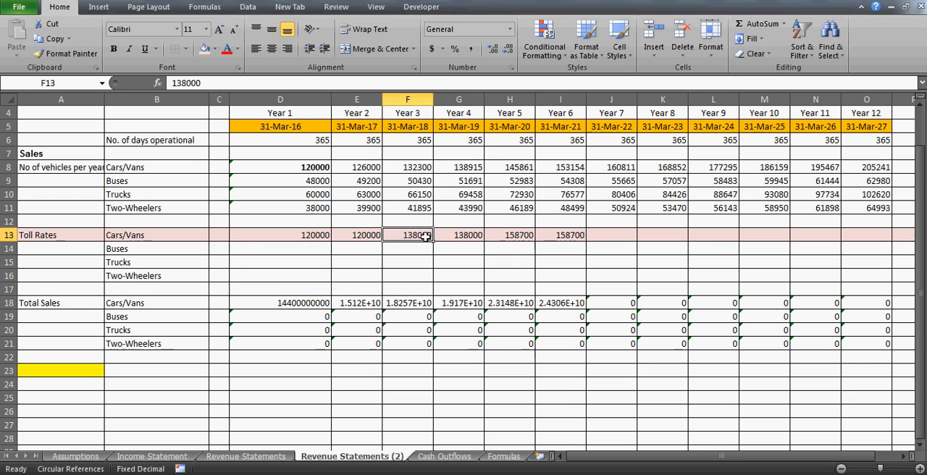
{"action": "key", "text": "Left"}
{"action": "key", "text": "ctrl+c"}
{"action": "left_click", "coordinate": [425, 235]}
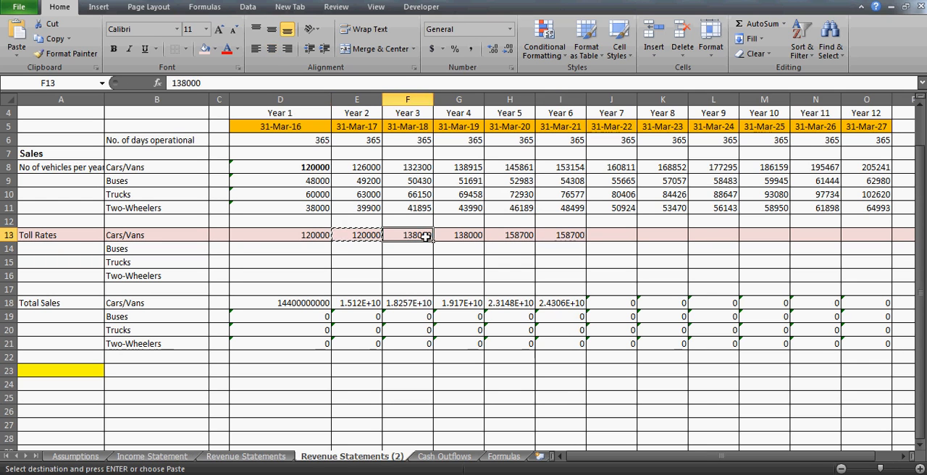
{"action": "key", "text": "shift+Right"}
{"action": "key", "text": "ctrl+alt+v"}
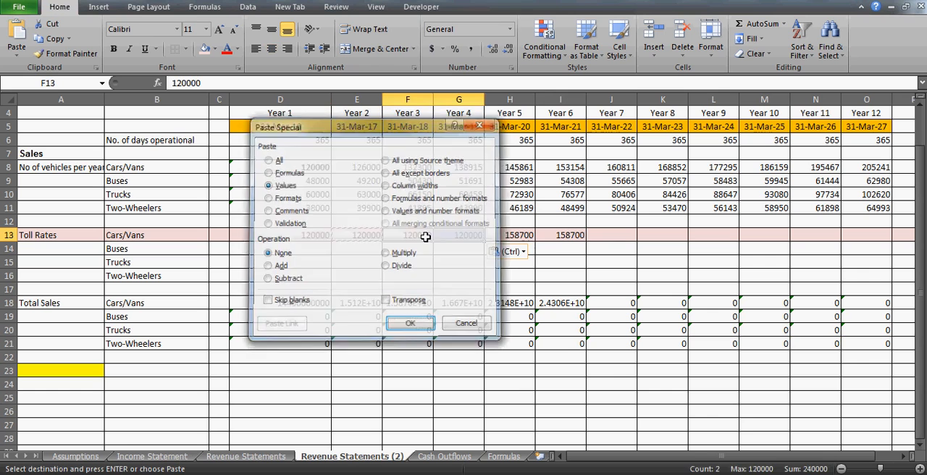
{"action": "key", "text": "Return"}
- Clear the Cars/Vans toll rates for Years 1 to 6 (D13:I13)
{"action": "key", "text": "Right"}
{"action": "key", "text": "Right"}
{"action": "key", "text": "shift+Right"}
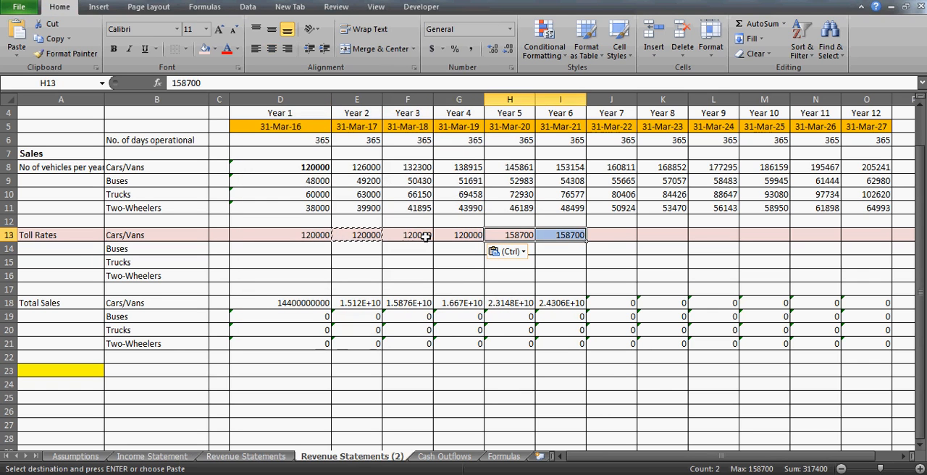
{"action": "key", "text": "shift+Right"}
{"action": "key", "text": "shift+Right"}
{"action": "key", "text": "Left"}
{"action": "key", "text": "Left"}
{"action": "key", "text": "Left"}
{"action": "key", "text": "Left"}
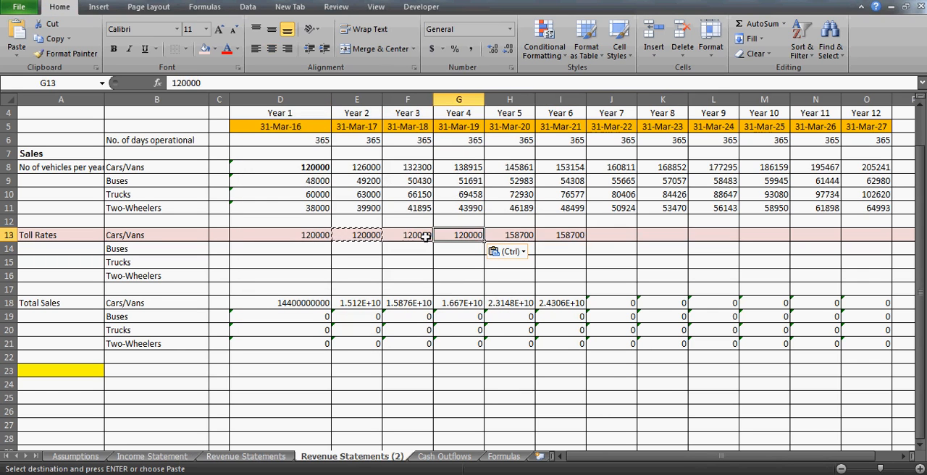
{"action": "key", "text": "shift+Right"}
{"action": "key", "text": "shift+Right"}
{"action": "key", "text": "shift+Right"}
{"action": "key", "text": "shift+Right"}
{"action": "key", "text": "shift+Right"}
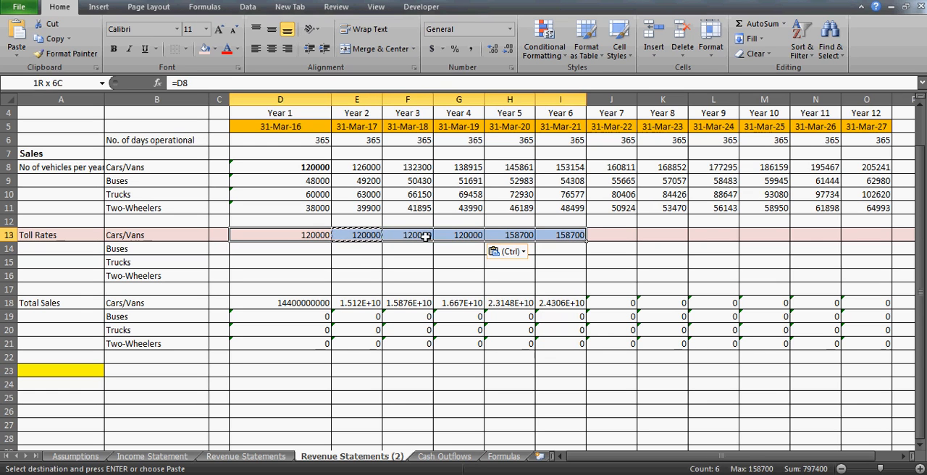
{"action": "key", "text": "Delete"}
{"action": "key", "text": "Down"}
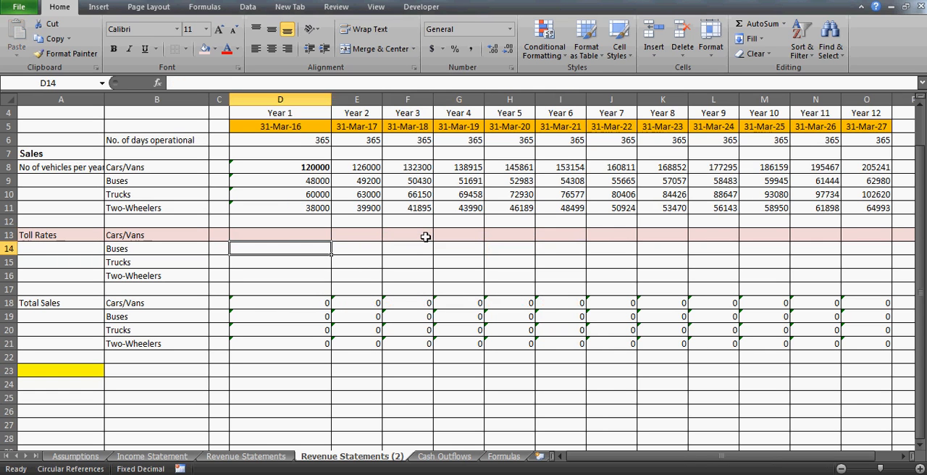
{"action": "key", "text": "Up"}
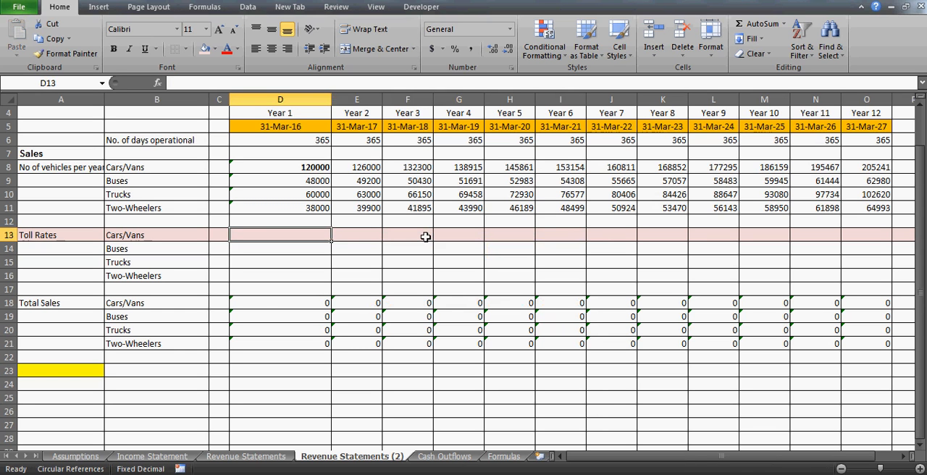
{"action": "left_click", "coordinate": [282, 399]}
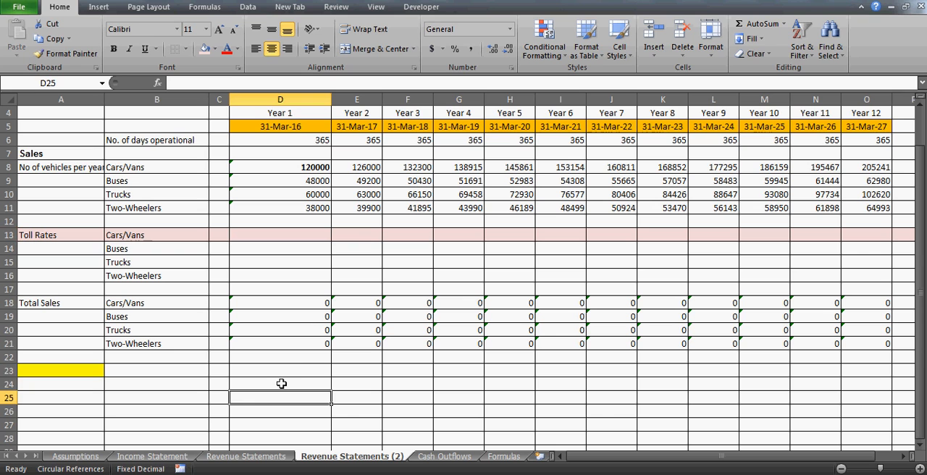
{"action": "left_click", "coordinate": [281, 384]}
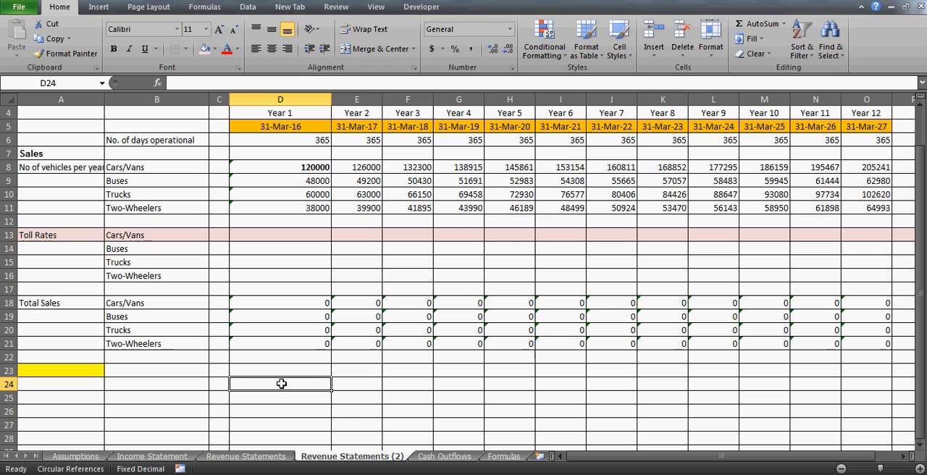
{"action": "left_click", "coordinate": [222, 385]}
{"action": "key", "text": "Right"}
{"action": "key", "text": "Left"}
{"action": "key", "text": "Left"}
{"action": "key", "text": "Left"}
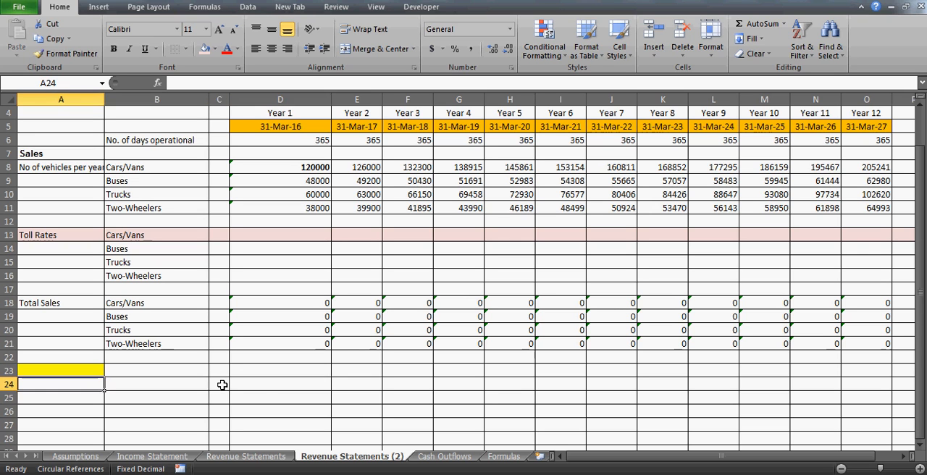
{"action": "left_click", "coordinate": [76, 370]}
{"action": "type", "text": "="}
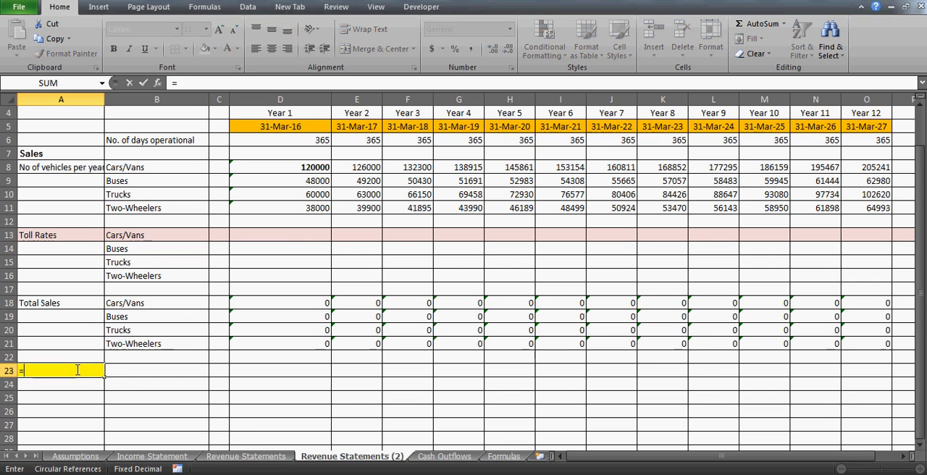
{"action": "left_click", "coordinate": [239, 458]}
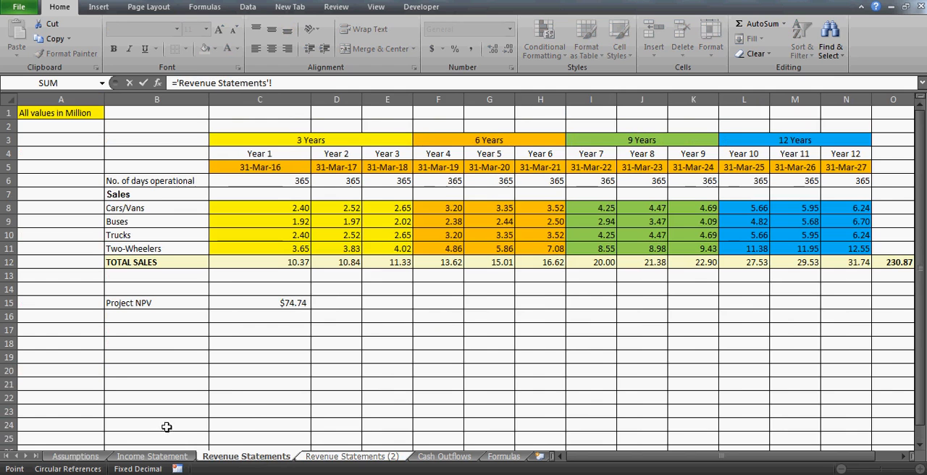
{"action": "key", "text": "Escape"}
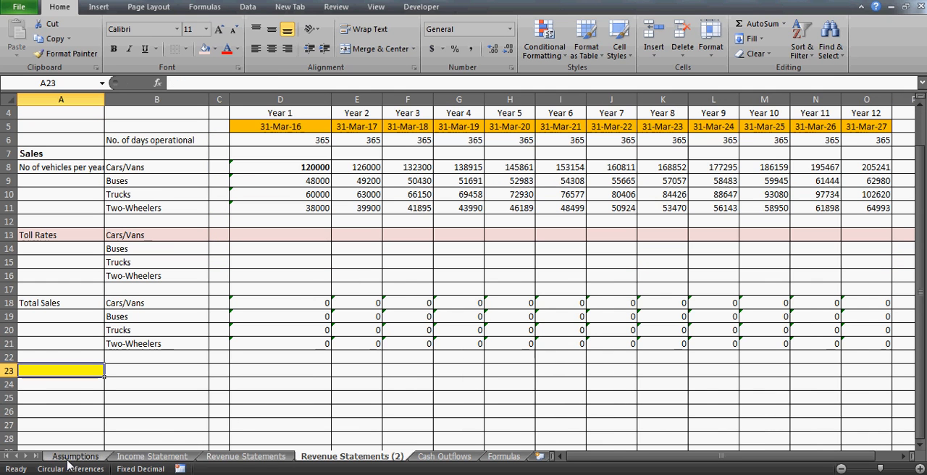
- Move the Revenue Statements (2) sheet back beside Assumptions and link its cell A23 to the number of years with =Assumptions!C44
{"action": "left_click_drag", "start_coordinate": [328, 464], "coordinate": [151, 456]}
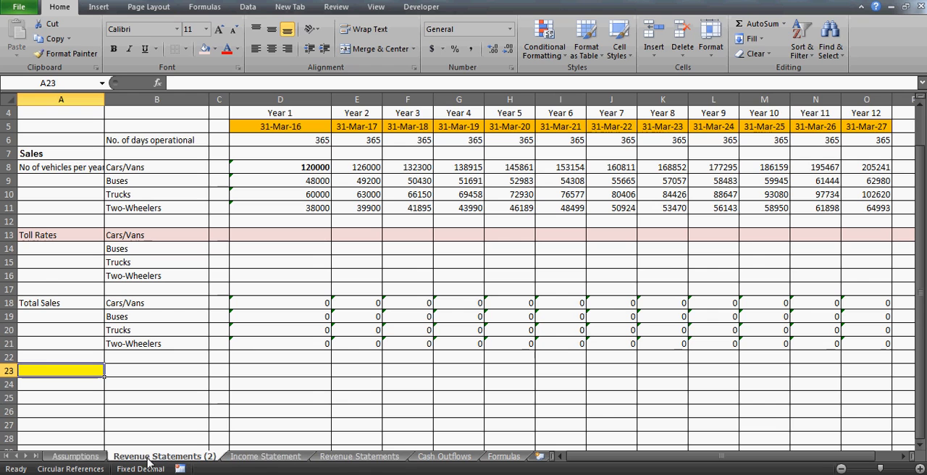
{"action": "type", "text": "="}
{"action": "left_click", "coordinate": [78, 457]}
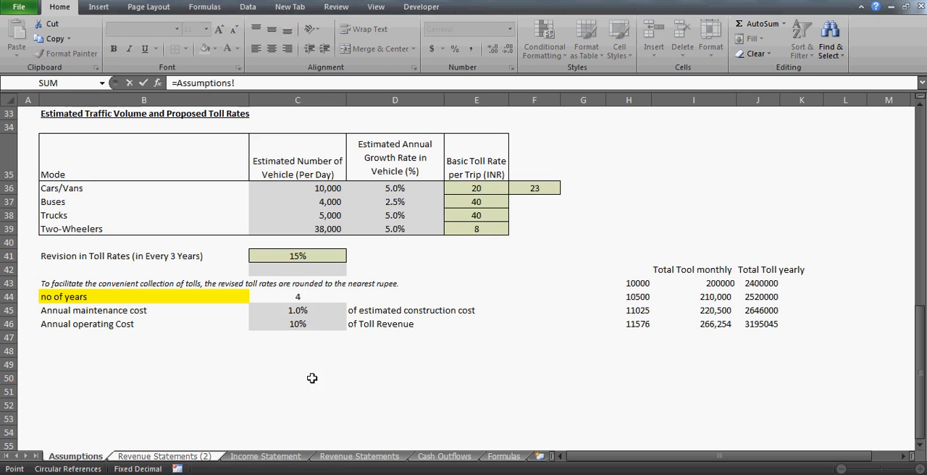
{"action": "left_click", "coordinate": [299, 299]}
{"action": "key", "text": "Return"}
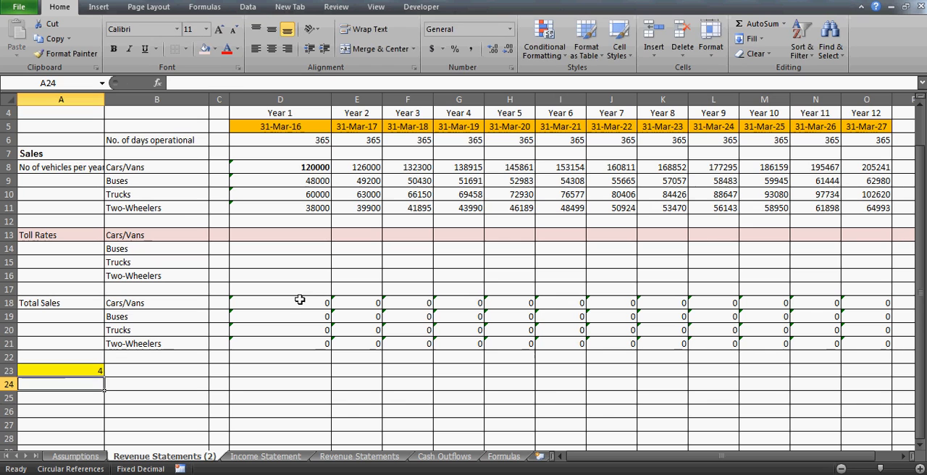
{"action": "key", "text": "Up"}
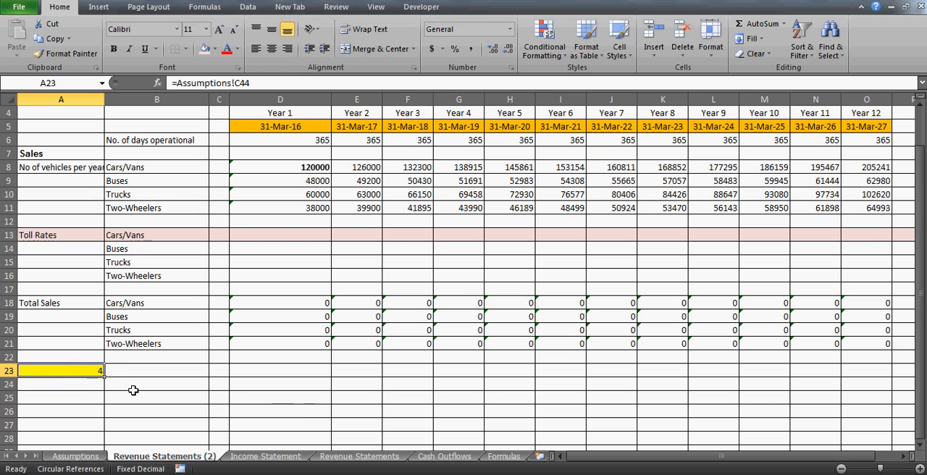
- Set the number of years in C44 of the Assumptions sheet to 2 and return to Revenue Statements (2)
{"action": "left_click", "coordinate": [77, 456]}
{"action": "key", "text": "Up"}
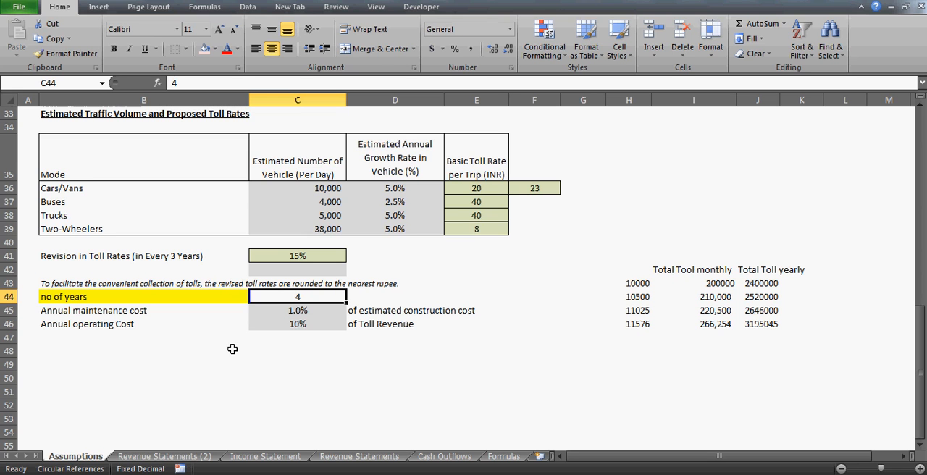
{"action": "type", "text": "2"}
{"action": "key", "text": "Return"}
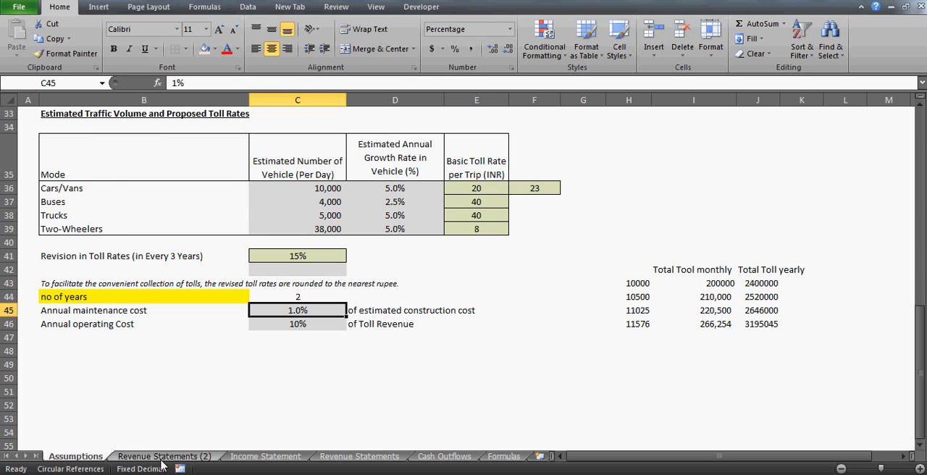
{"action": "left_click", "coordinate": [162, 457]}
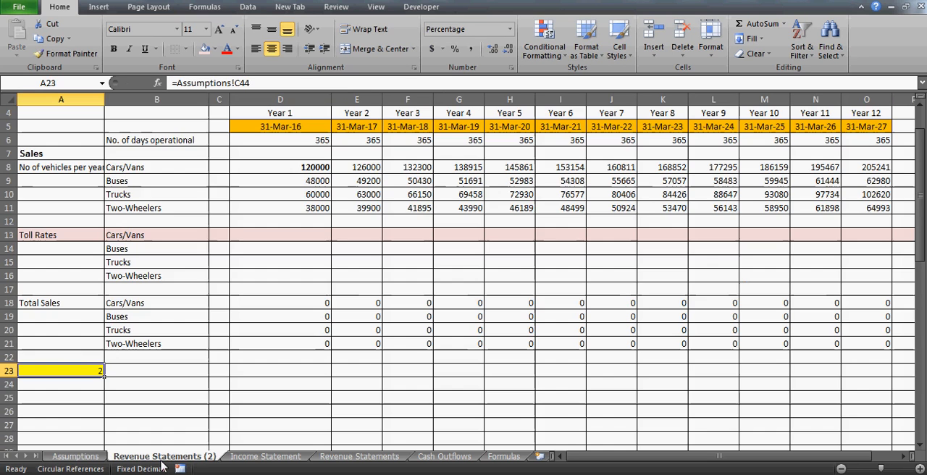
- Move the Assumptions sheet back in front of Revenue Statements (2) and reopen Revenue Statements (2)
{"action": "left_click", "coordinate": [76, 456]}
{"action": "left_click", "coordinate": [318, 257]}
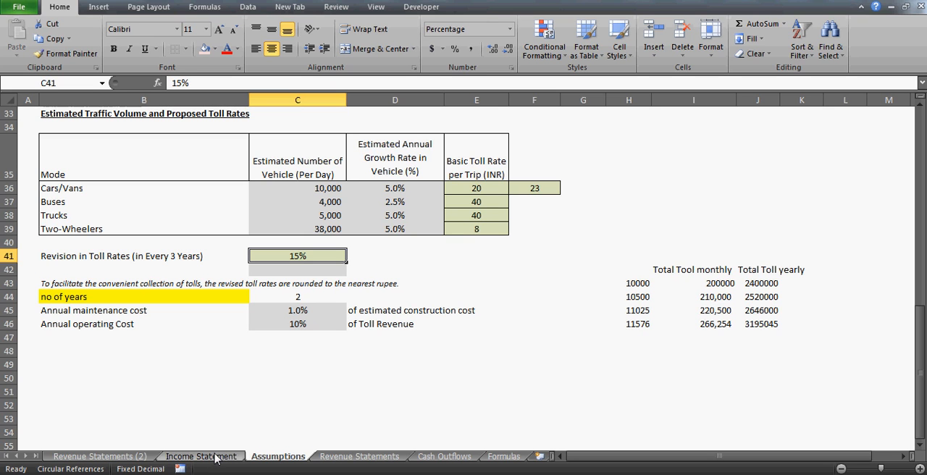
{"action": "left_click_drag", "start_coordinate": [269, 456], "coordinate": [97, 455]}
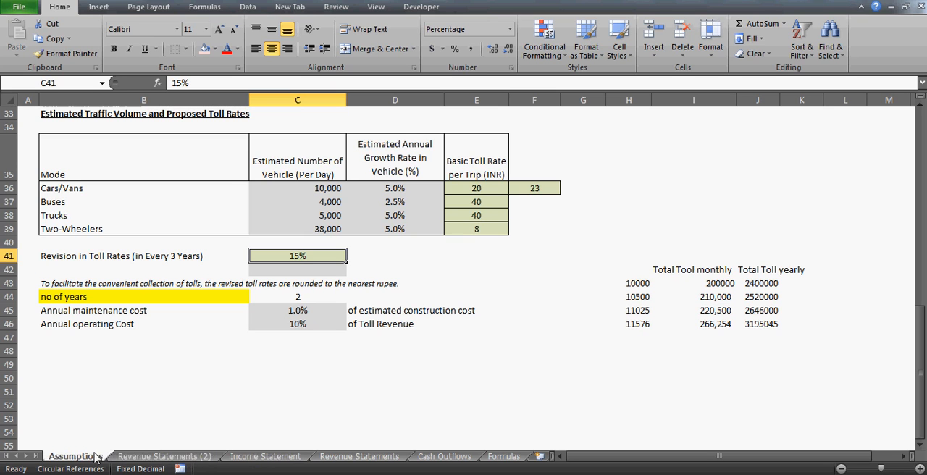
{"action": "left_click", "coordinate": [149, 456]}
{"action": "left_click", "coordinate": [289, 369]}
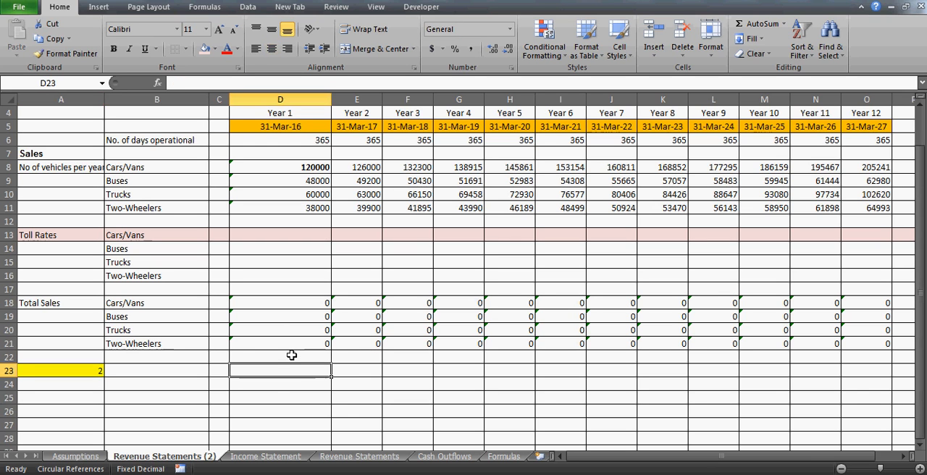
{"action": "key", "text": "Down"}
{"action": "key", "text": "Up"}
{"action": "key", "text": "Left"}
{"action": "key", "text": "Left"}
{"action": "key", "text": "Right"}
{"action": "key", "text": "Right"}
{"action": "key", "text": "Down"}
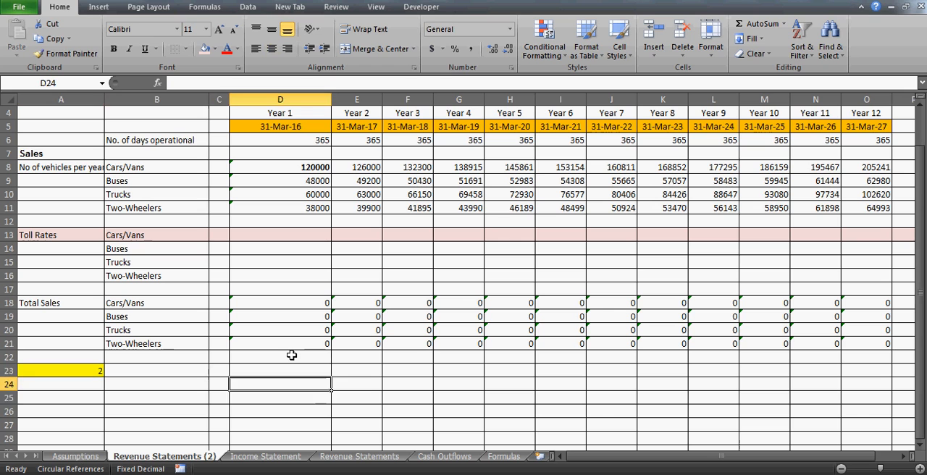
{"action": "key", "text": "Down"}
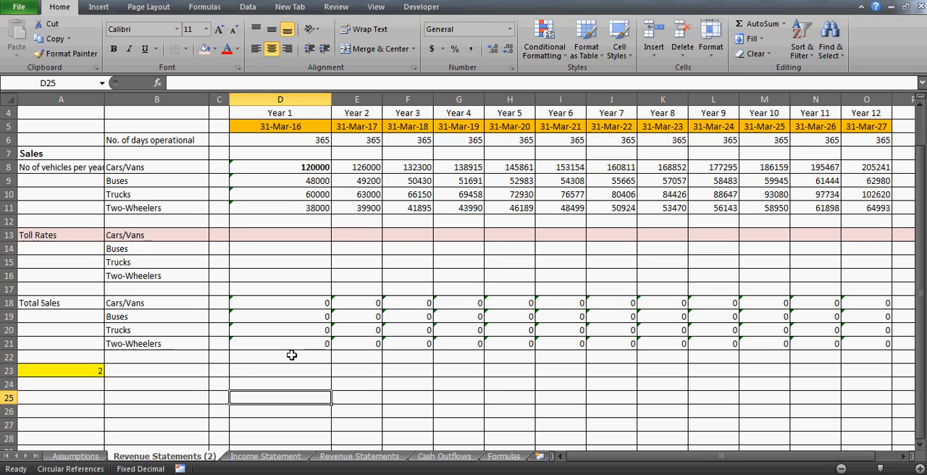
{"action": "key", "text": "Left"}
{"action": "key", "text": "Left"}
{"action": "key", "text": "Left"}
{"action": "key", "text": "Up"}
{"action": "key", "text": "Up"}
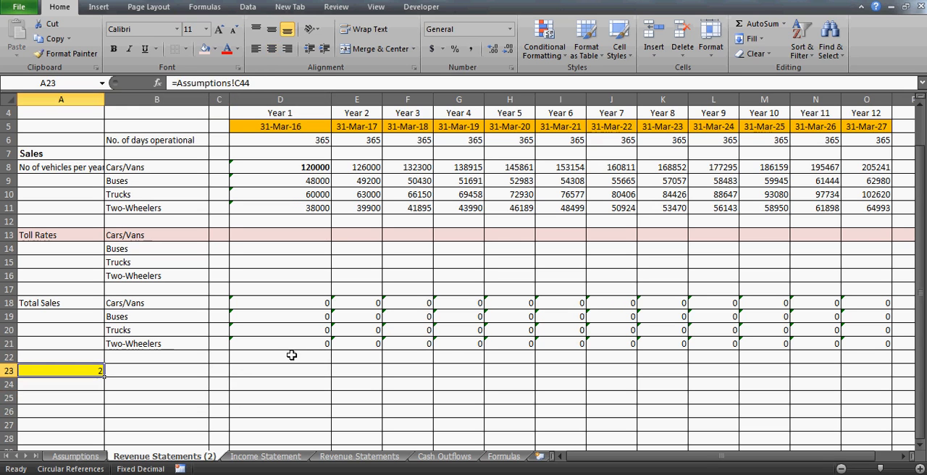
{"action": "key", "text": "Down"}
{"action": "key", "text": "Down"}
{"action": "key", "text": "Up"}
{"action": "key", "text": "Up"}
- Enter the two-year period pattern 1, 1, 2, 2, 3, 3 across cells A25:F25
{"action": "key", "text": "Down"}
{"action": "key", "text": "Down"}
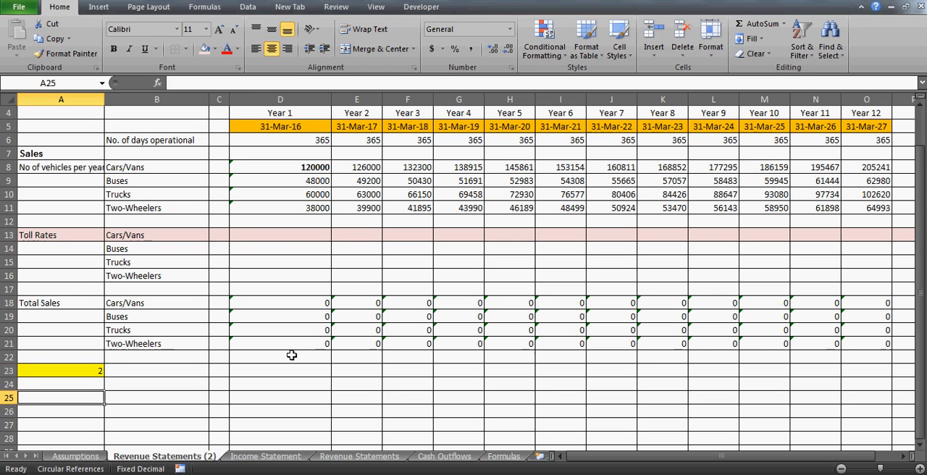
{"action": "type", "text": "1"}
{"action": "key", "text": "Right"}
{"action": "type", "text": "1"}
{"action": "key", "text": "Right"}
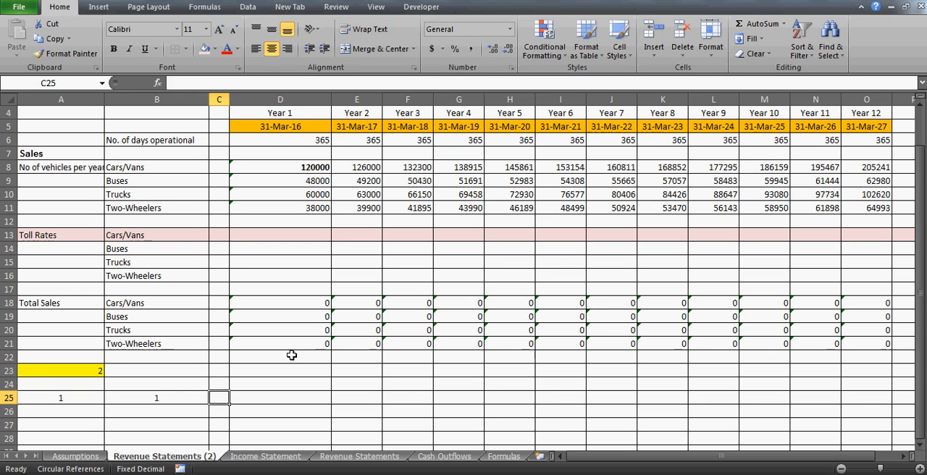
{"action": "type", "text": "2"}
{"action": "key", "text": "Right"}
{"action": "type", "text": "3"}
{"action": "key", "text": "Right"}
{"action": "key", "text": "Left"}
{"action": "type", "text": "2"}
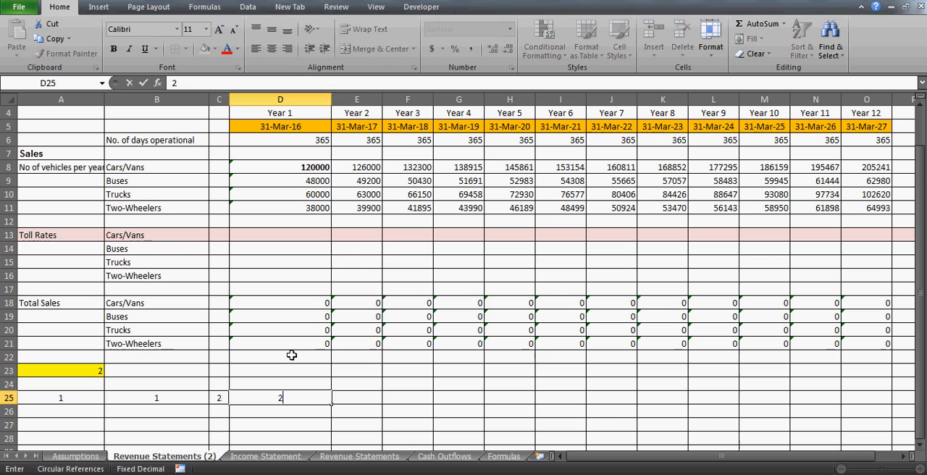
{"action": "key", "text": "Right"}
{"action": "type", "text": "3"}
{"action": "key", "text": "Right"}
{"action": "type", "text": "3"}
{"action": "key", "text": "Right"}
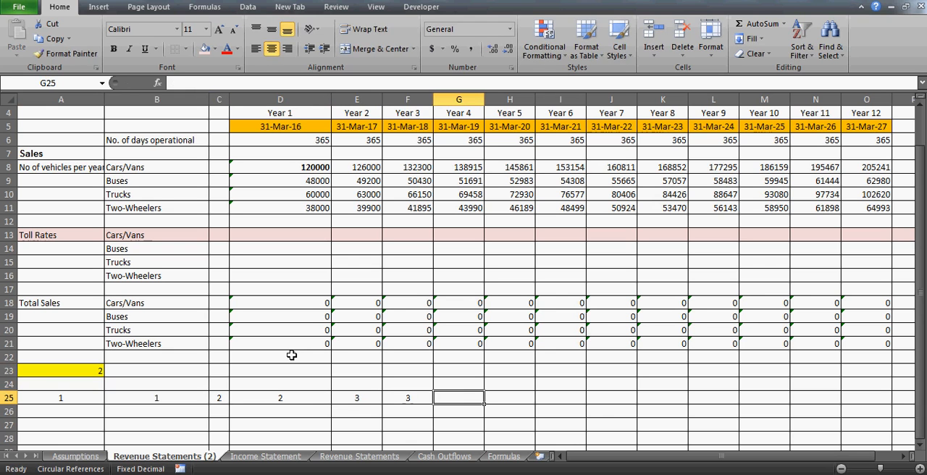
- Continue the two-year period pattern with 4, 4, 5, 5, 6, 6 in cells G25:L25
{"action": "type", "text": "44"}
{"action": "key", "text": "BackSpace"}
{"action": "key", "text": "Right"}
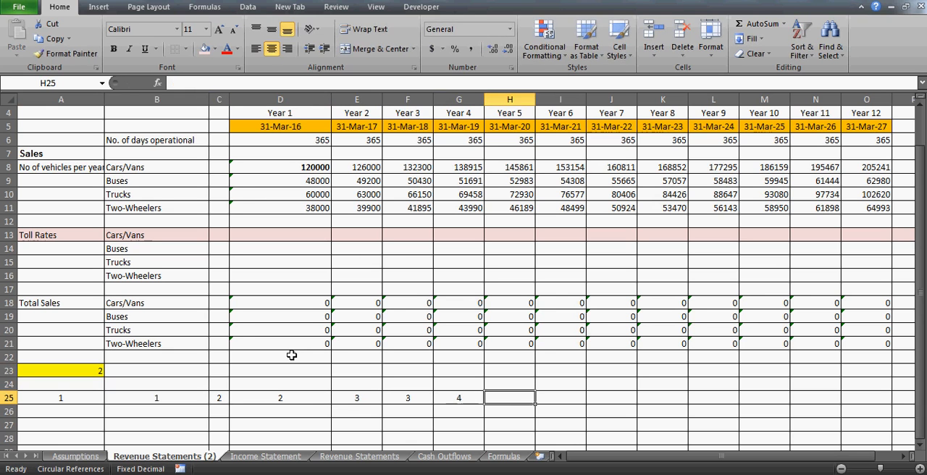
{"action": "type", "text": "4"}
{"action": "key", "text": "Right"}
{"action": "type", "text": "55"}
{"action": "key", "text": "BackSpace"}
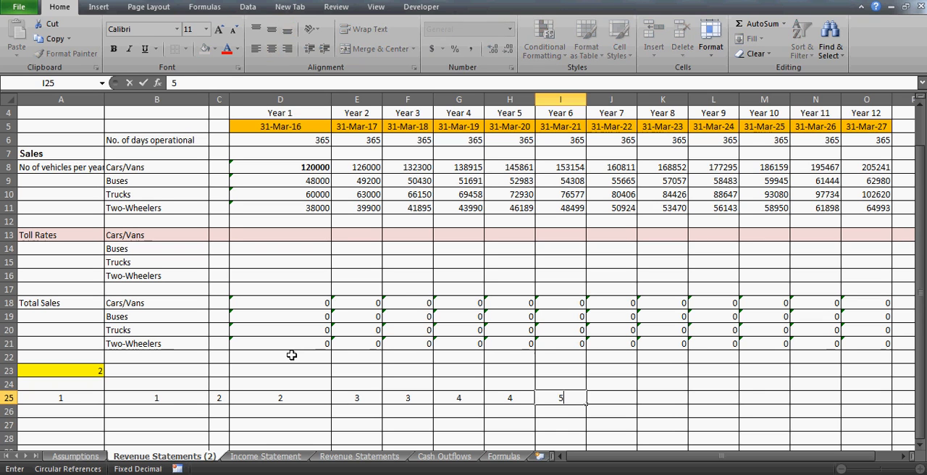
{"action": "key", "text": "Right"}
{"action": "type", "text": "5"}
{"action": "key", "text": "Right"}
{"action": "type", "text": "6"}
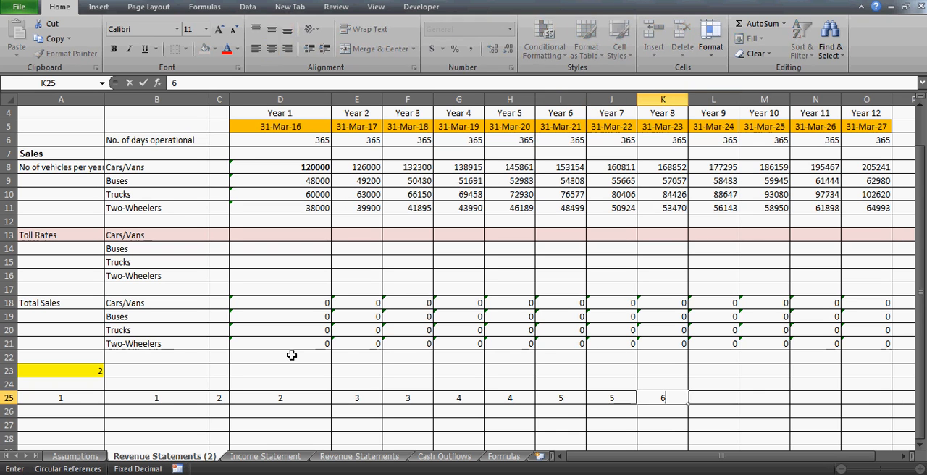
{"action": "key", "text": "Right"}
{"action": "type", "text": "6"}
{"action": "key", "text": "Left"}
{"action": "key", "text": "Left"}
{"action": "key", "text": "Left"}
{"action": "key", "text": "Left"}
{"action": "key", "text": "Left"}
{"action": "key", "text": "Left"}
{"action": "key", "text": "Left"}
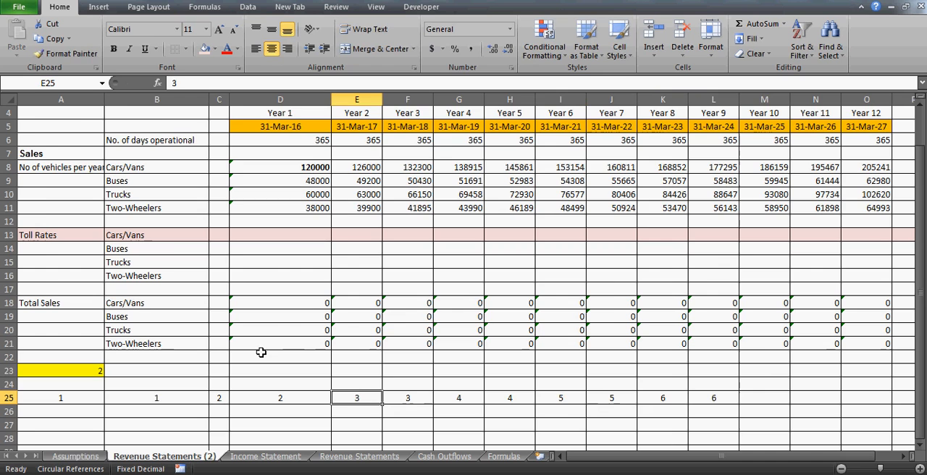
- Set the number of years in C44 of the Assumptions sheet to 3 and return to Revenue Statements (2)
{"action": "left_click", "coordinate": [76, 457]}
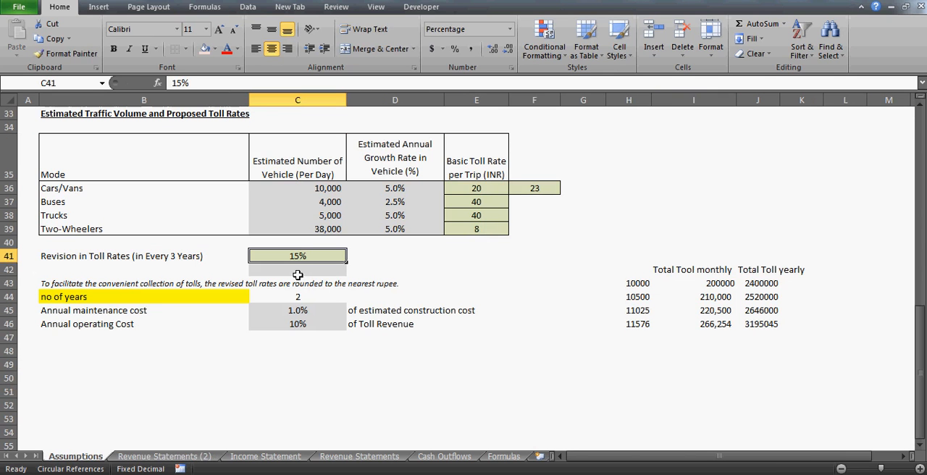
{"action": "left_click", "coordinate": [305, 292]}
{"action": "type", "text": "3"}
{"action": "key", "text": "Return"}
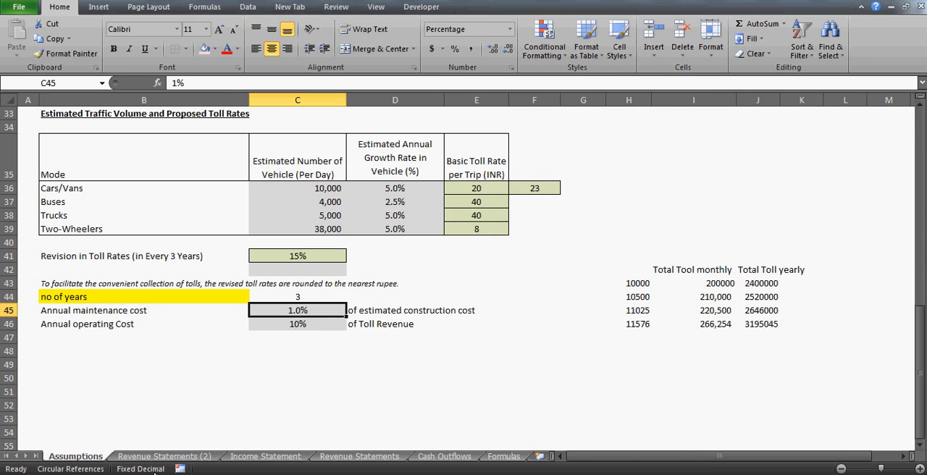
{"action": "left_click", "coordinate": [149, 456]}
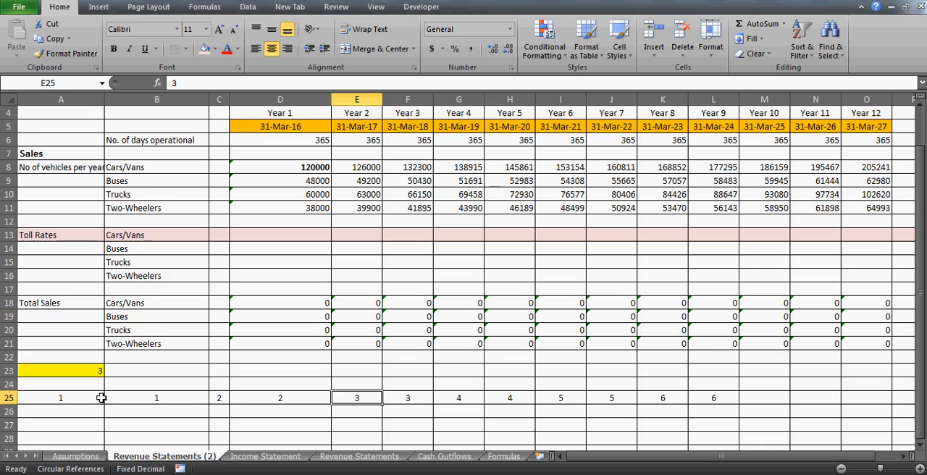
- Rework the row 25 pattern for three-year periods so A25:F25 reads 1, 1, 1, 2, 2, 2
{"action": "left_click", "coordinate": [102, 398]}
{"action": "key", "text": "Right"}
{"action": "key", "text": "Right"}
{"action": "type", "text": "1"}
{"action": "key", "text": "Right"}
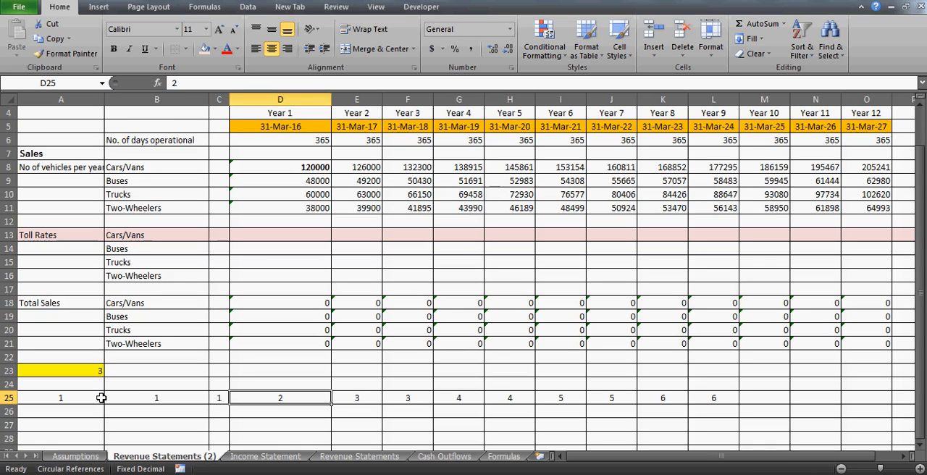
{"action": "key", "text": "Right"}
{"action": "key", "text": "Right"}
{"action": "key", "text": "Left"}
{"action": "type", "text": "1"}
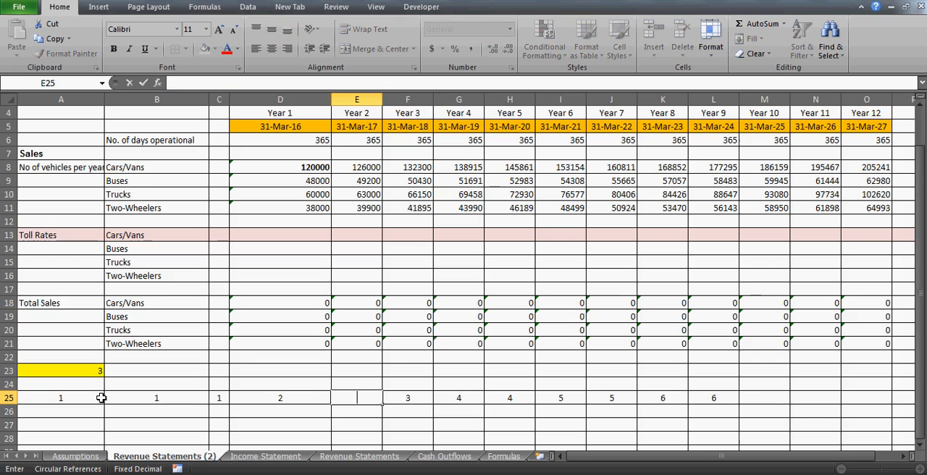
{"action": "type", "text": "2"}
{"action": "key", "text": "Right"}
{"action": "type", "text": "2"}
{"action": "key", "text": "Right"}
- Overwrite cells G25:L25 with 3, 3, 3, 4, 4, 4 to complete the three-year pattern
{"action": "type", "text": "3"}
{"action": "key", "text": "Right"}
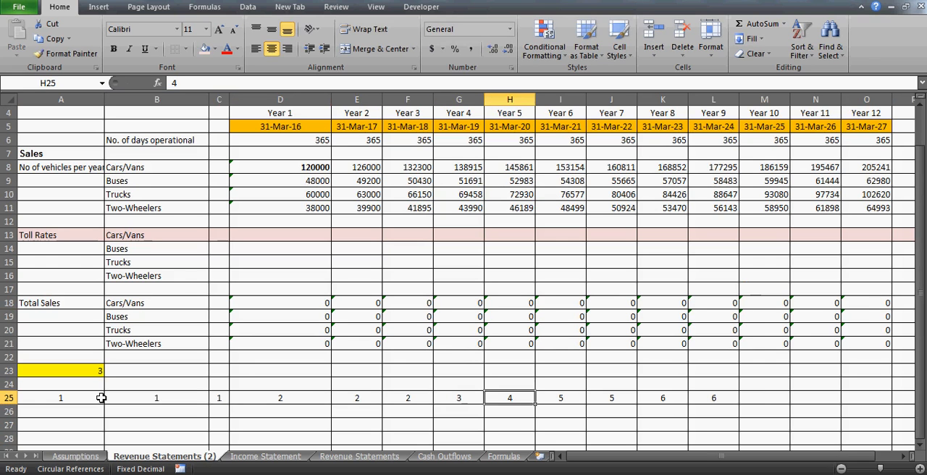
{"action": "type", "text": "3"}
{"action": "key", "text": "Right"}
{"action": "type", "text": "3"}
{"action": "key", "text": "Right"}
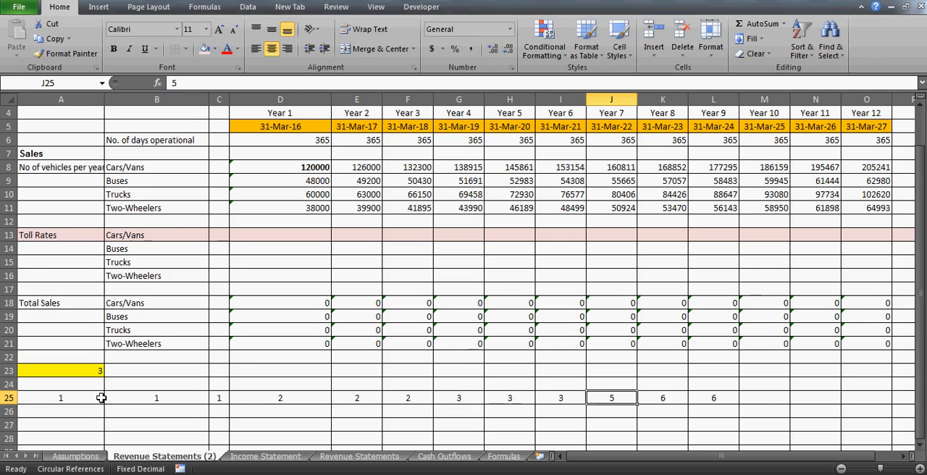
{"action": "type", "text": "4"}
{"action": "key", "text": "Right"}
{"action": "type", "text": "4"}
{"action": "key", "text": "Right"}
{"action": "type", "text": "4"}
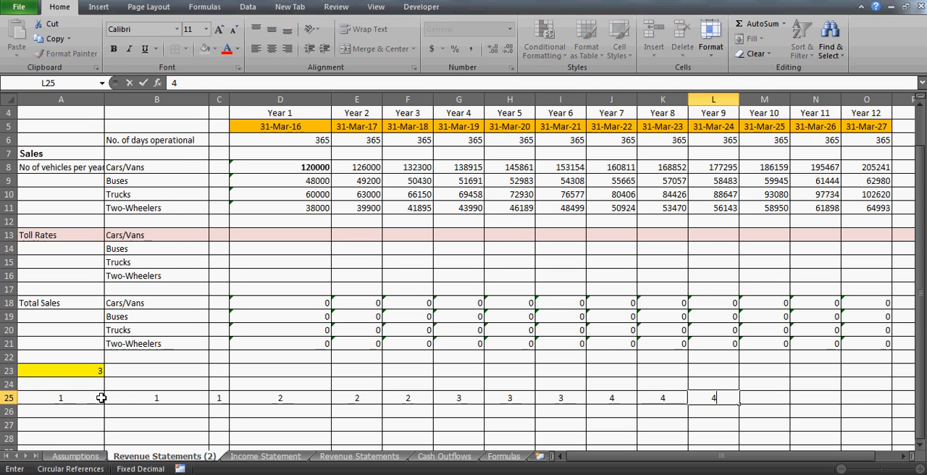
{"action": "key", "text": "Right"}
{"action": "key", "text": "Left"}
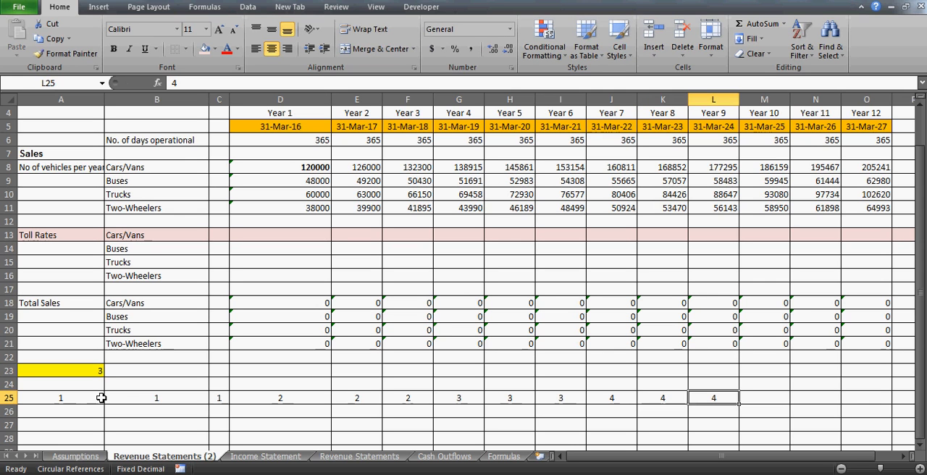
- Compare the repeating groups in row 25 with the number of years in A23
{"action": "left_click", "coordinate": [65, 395]}
{"action": "key", "text": "shift+Right"}
{"action": "key", "text": "shift+Right"}
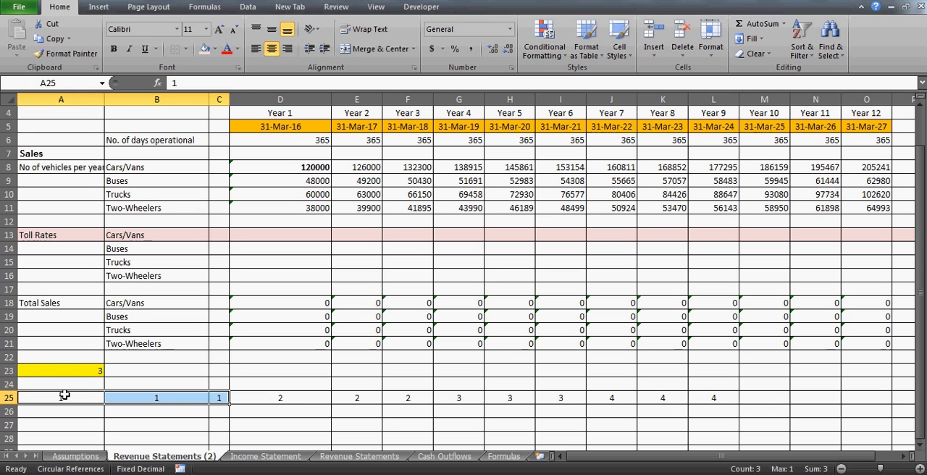
{"action": "left_click", "coordinate": [78, 370]}
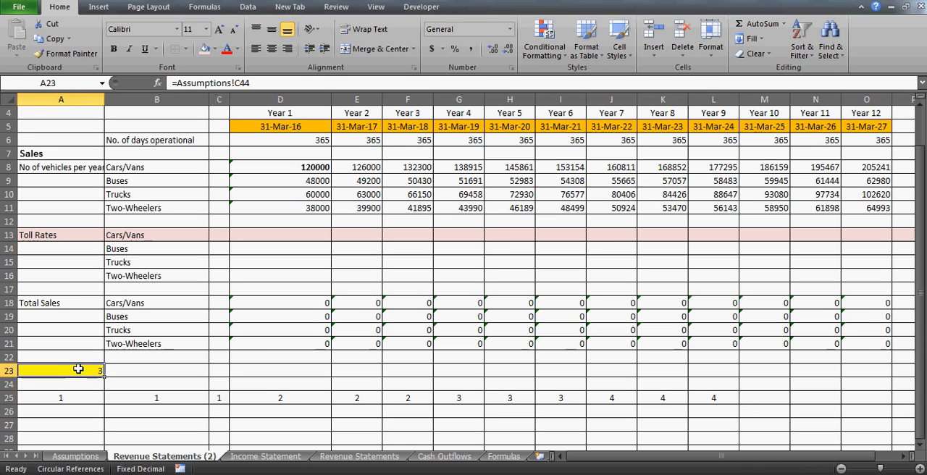
{"action": "key", "text": "Down"}
{"action": "key", "text": "Down"}
{"action": "key", "text": "Right"}
{"action": "key", "text": "Right"}
{"action": "key", "text": "Right"}
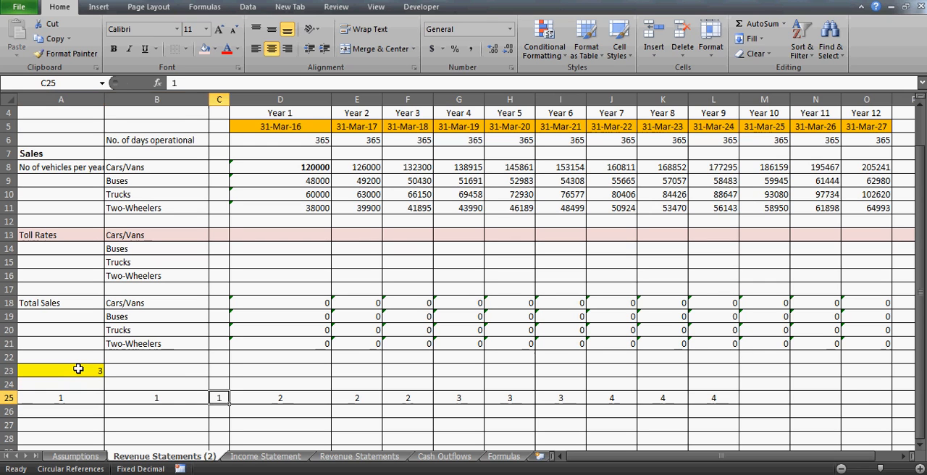
{"action": "key", "text": "Right"}
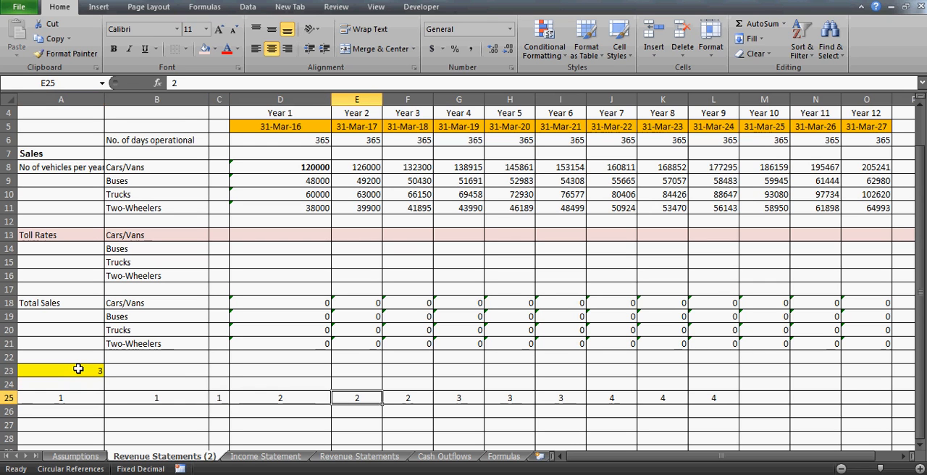
{"action": "key", "text": "Right"}
{"action": "key", "text": "Right"}
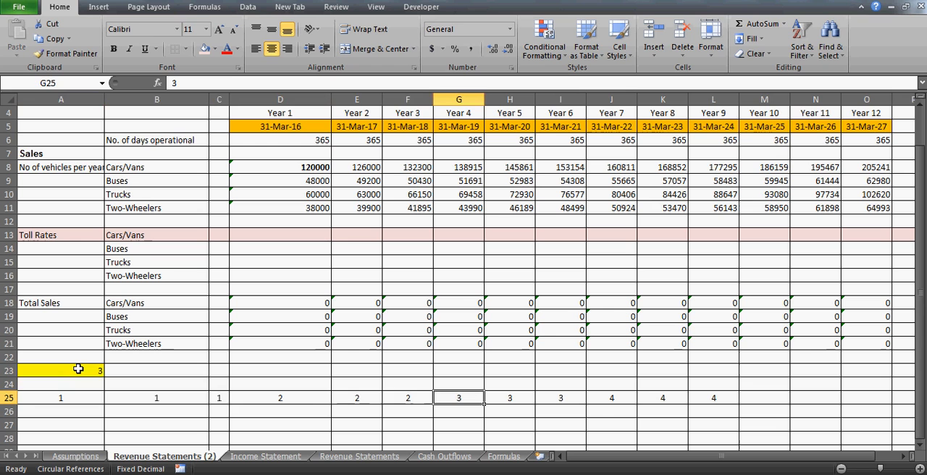
- Clear the trial period numbers from A25:L25
{"action": "key", "text": "Left"}
{"action": "key", "text": "Home"}
{"action": "key", "text": "shift+Right"}
{"action": "key", "text": "shift+Right"}
{"action": "key", "text": "shift+Right"}
{"action": "key", "text": "shift+Right"}
{"action": "key", "text": "shift+Right"}
{"action": "key", "text": "shift+Right"}
{"action": "key", "text": "shift+Right"}
{"action": "key", "text": "shift+Right"}
{"action": "key", "text": "shift+Right"}
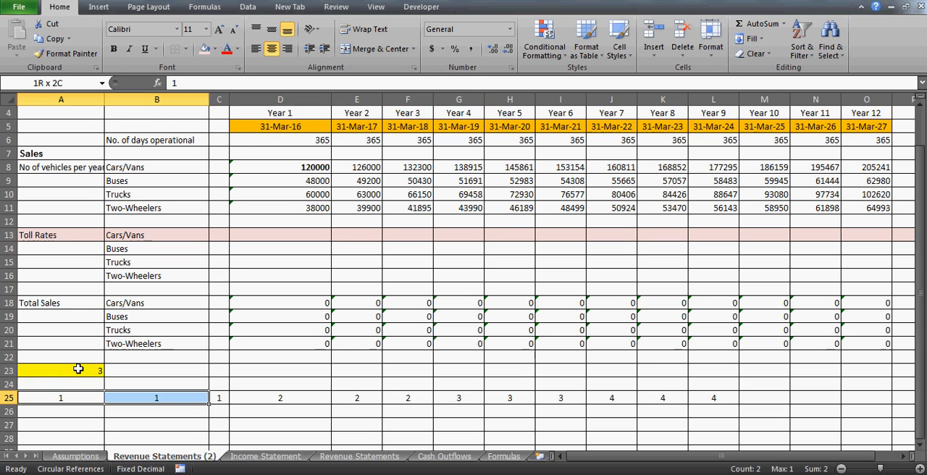
{"action": "key", "text": "shift+Right"}
{"action": "key", "text": "shift+Right"}
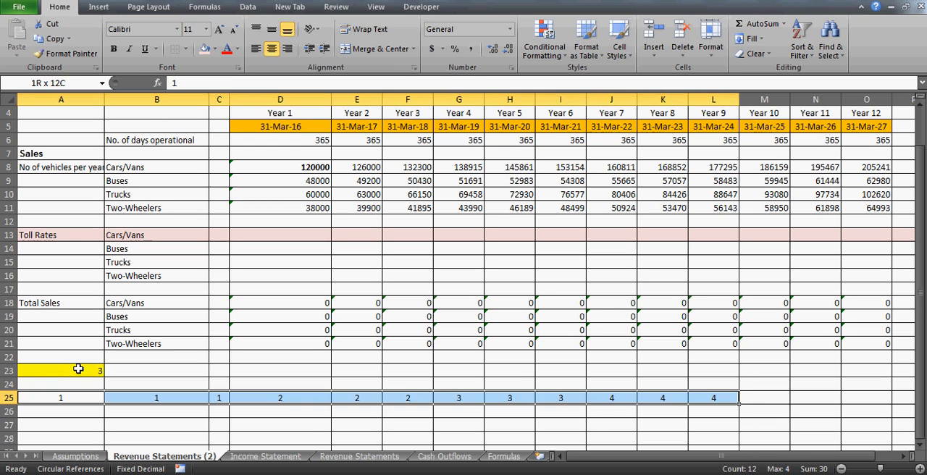
{"action": "key", "text": "Delete"}
{"action": "key", "text": "Right"}
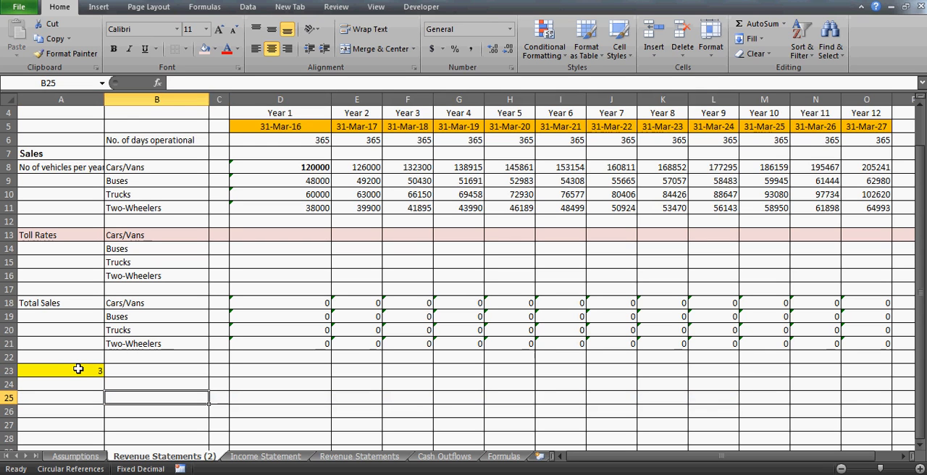
{"action": "key", "text": "Left"}
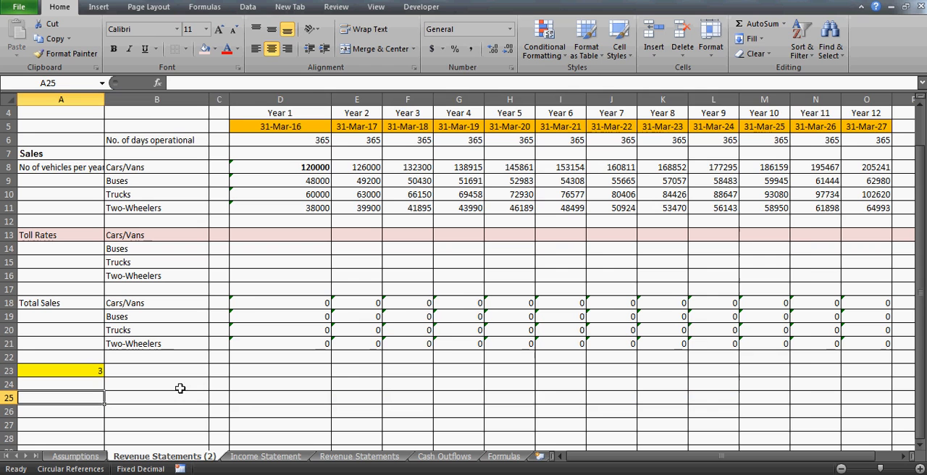
- Widen column C slightly and enter 1 in cells A25 and A26
{"action": "left_click_drag", "start_coordinate": [229, 99], "coordinate": [248, 99]}
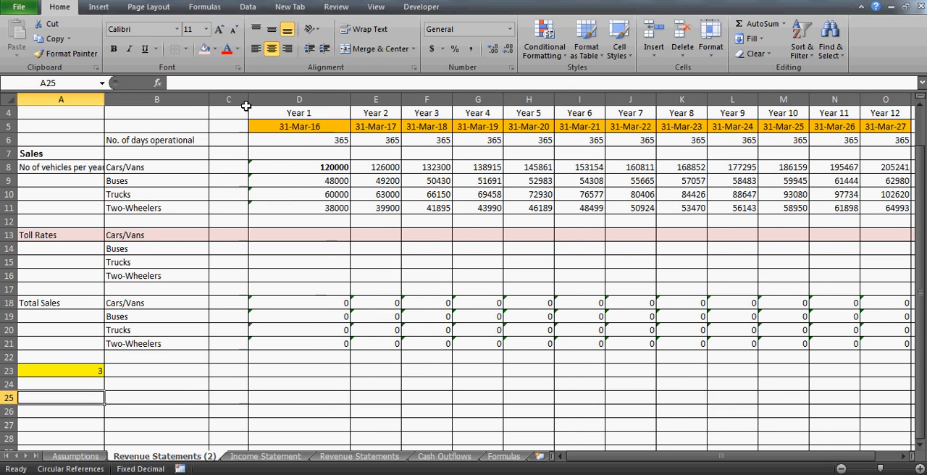
{"action": "left_click", "coordinate": [167, 390]}
{"action": "key", "text": "Down"}
{"action": "key", "text": "Up"}
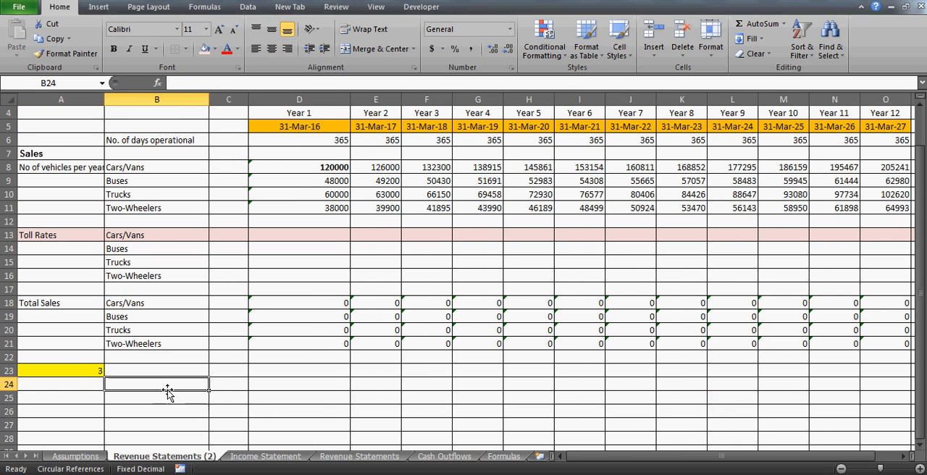
{"action": "key", "text": "Left"}
{"action": "key", "text": "Down"}
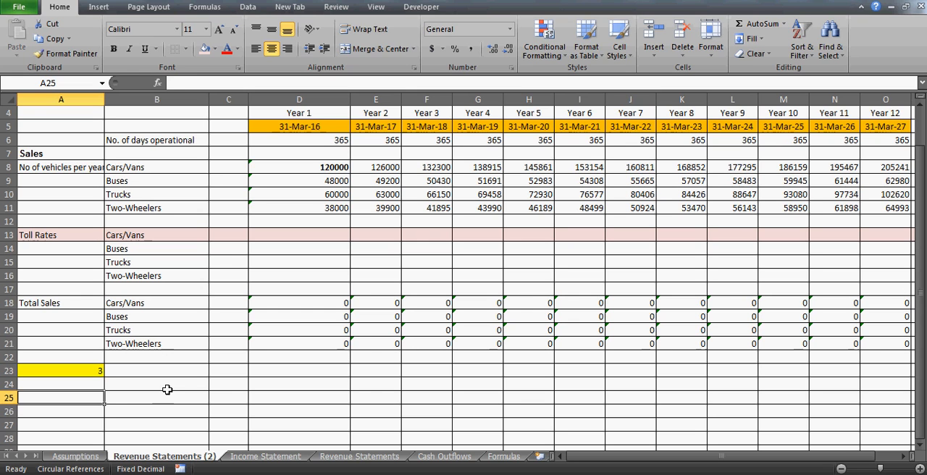
{"action": "type", "text": "1"}
{"action": "key", "text": "Return"}
{"action": "type", "text": "1"}
{"action": "key", "text": "Up"}
{"action": "key", "text": "Down"}
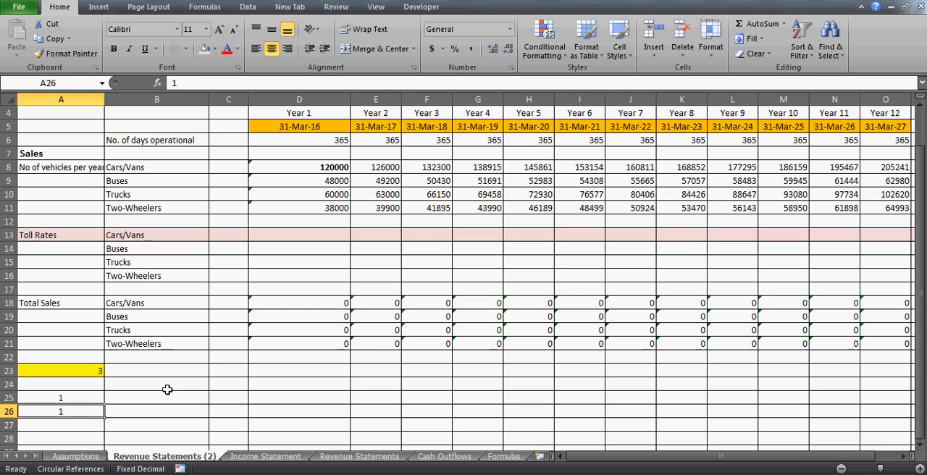
{"action": "key", "text": "Up"}
{"action": "key", "text": "Down"}
{"action": "key", "text": "Up"}
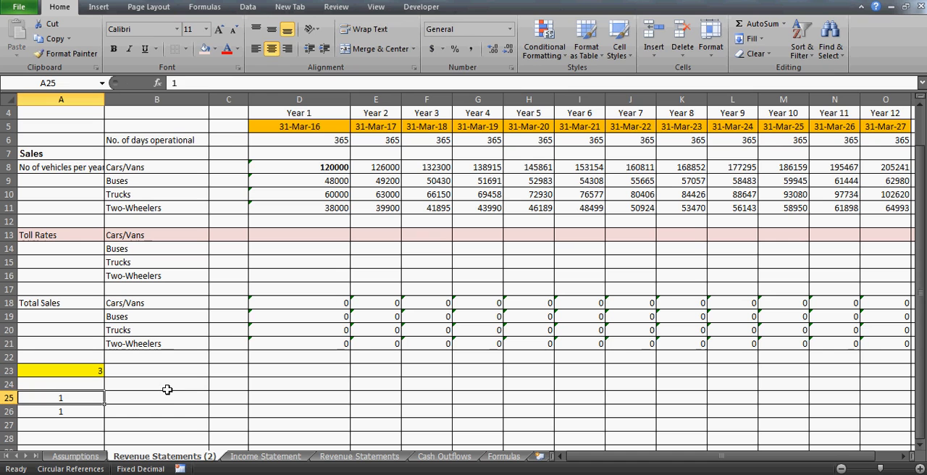
- Enter =COLUMN() in B25 and fill it across row 25 through L25
{"action": "key", "text": "Right"}
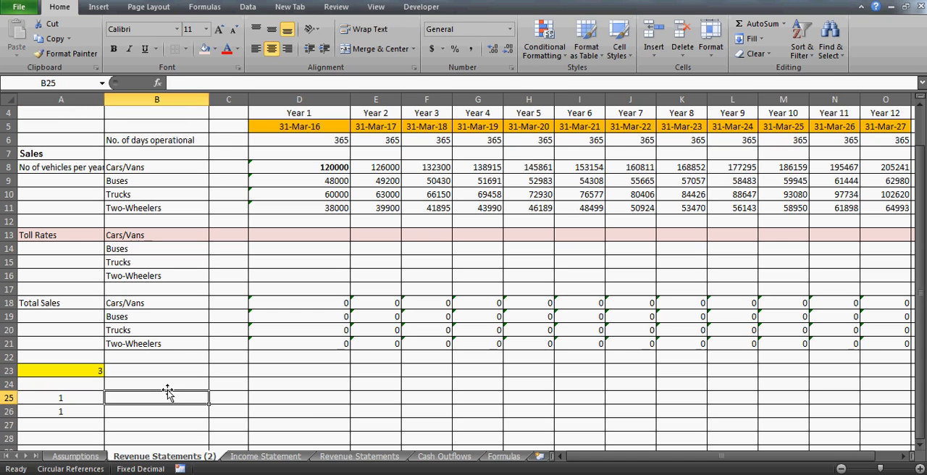
{"action": "type", "text": "=co"}
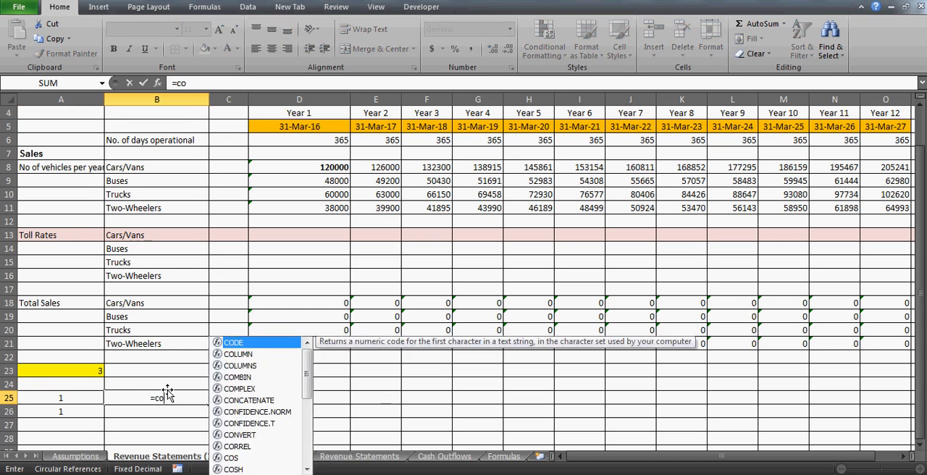
{"action": "type", "text": "lumn()"}
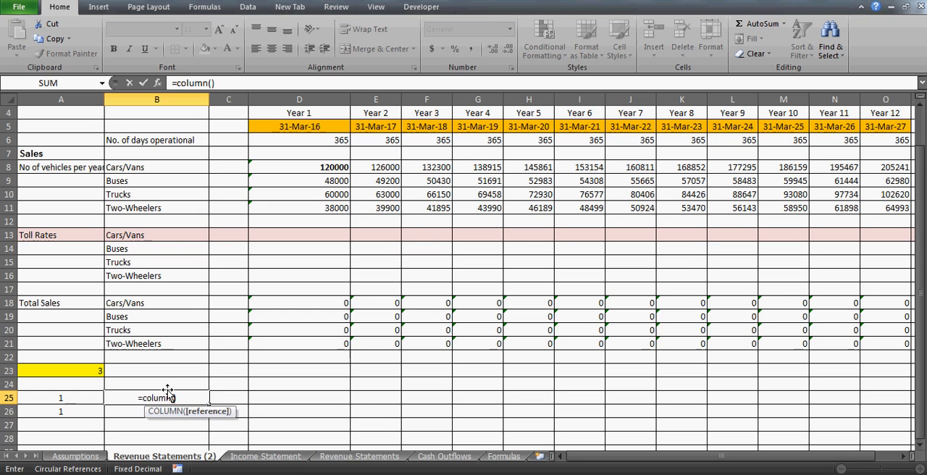
{"action": "key", "text": "ctrl+Return"}
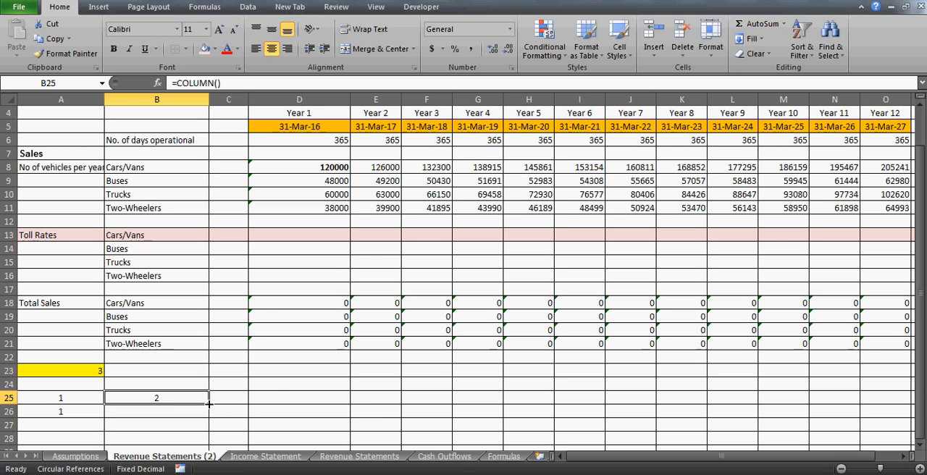
{"action": "left_click_drag", "start_coordinate": [209, 403], "coordinate": [747, 411]}
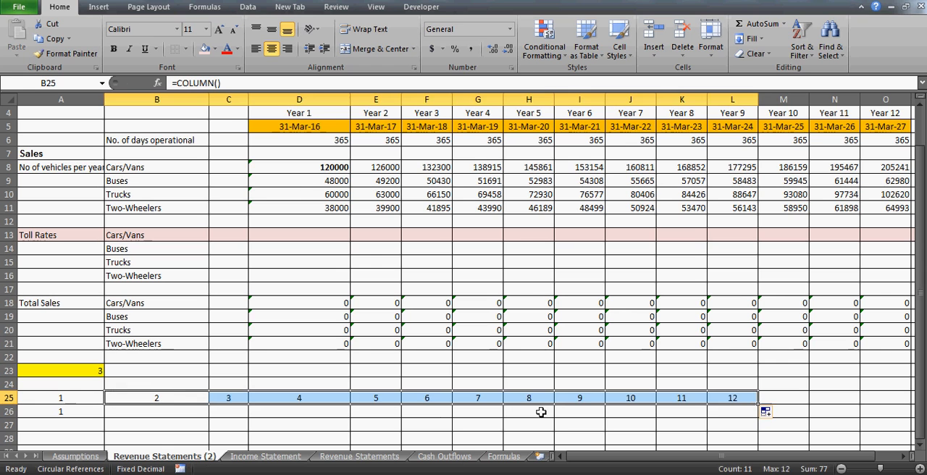
- Review the column numbers along row 25 and extend the COLUMN formula from L25 through N25
{"action": "key", "text": "Right"}
{"action": "key", "text": "Right"}
{"action": "key", "text": "Right"}
{"action": "key", "text": "Right"}
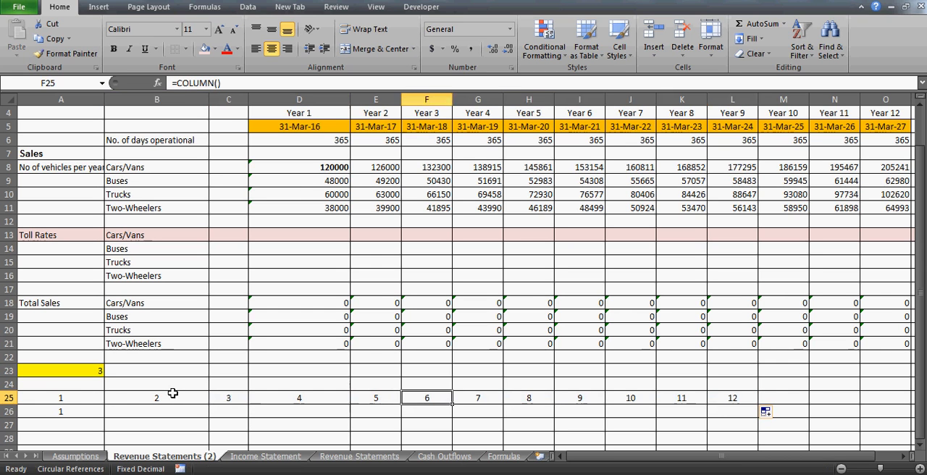
{"action": "key", "text": "Right"}
{"action": "key", "text": "Right"}
{"action": "key", "text": "Right"}
{"action": "key", "text": "Right"}
{"action": "key", "text": "Right"}
{"action": "key", "text": "Right"}
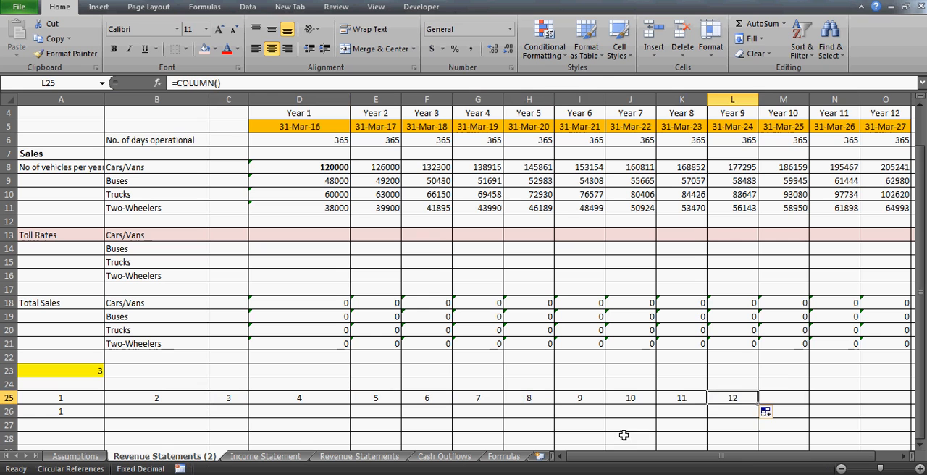
{"action": "left_click_drag", "start_coordinate": [758, 404], "coordinate": [860, 406]}
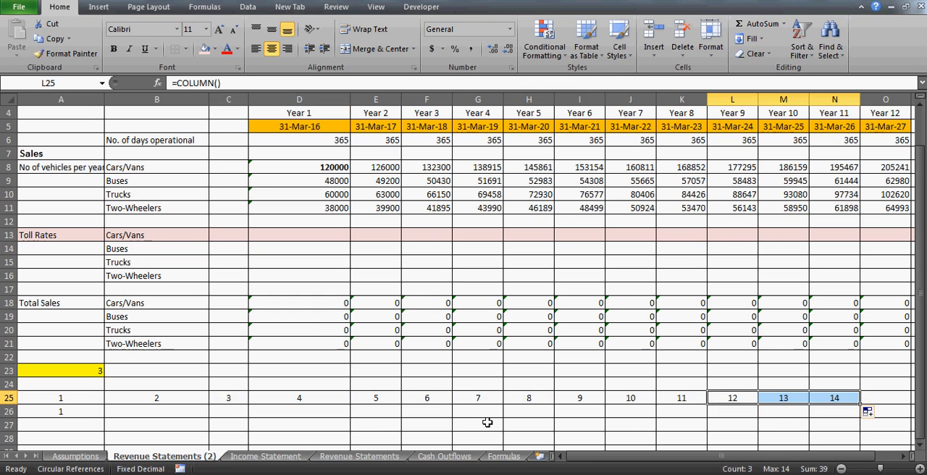
- Highlight the whole of row 25 with a yellow fill
{"action": "left_click", "coordinate": [168, 410]}
{"action": "key", "text": "Up"}
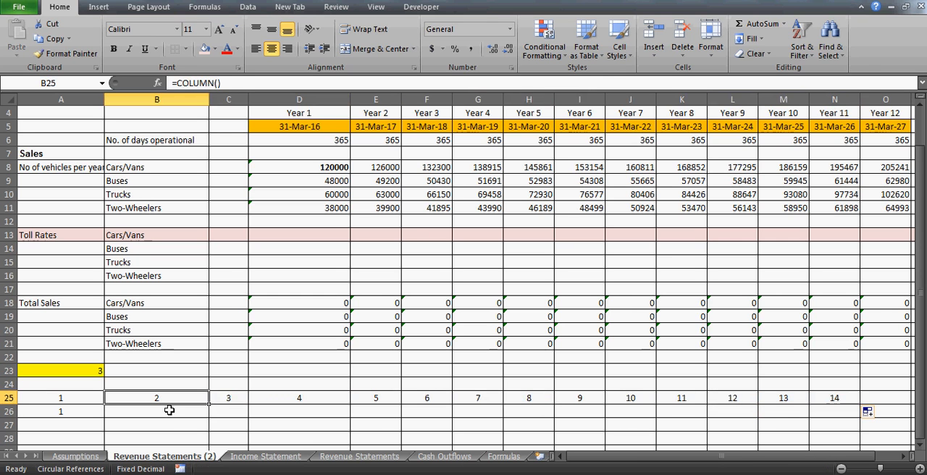
{"action": "left_click", "coordinate": [6, 397]}
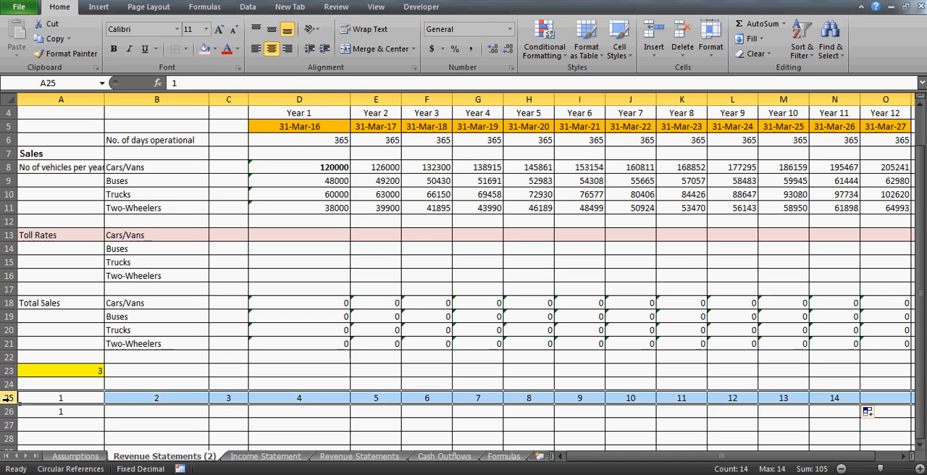
{"action": "left_click", "coordinate": [214, 52]}
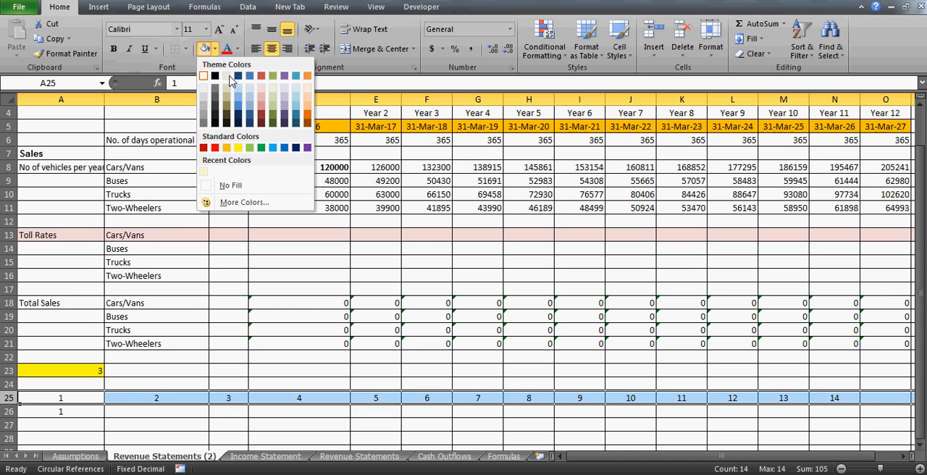
{"action": "left_click", "coordinate": [241, 149]}
- Change the B25 formula to =MOD(COLUMN(),$A$23) and fill it across through N25
{"action": "left_click", "coordinate": [168, 397]}
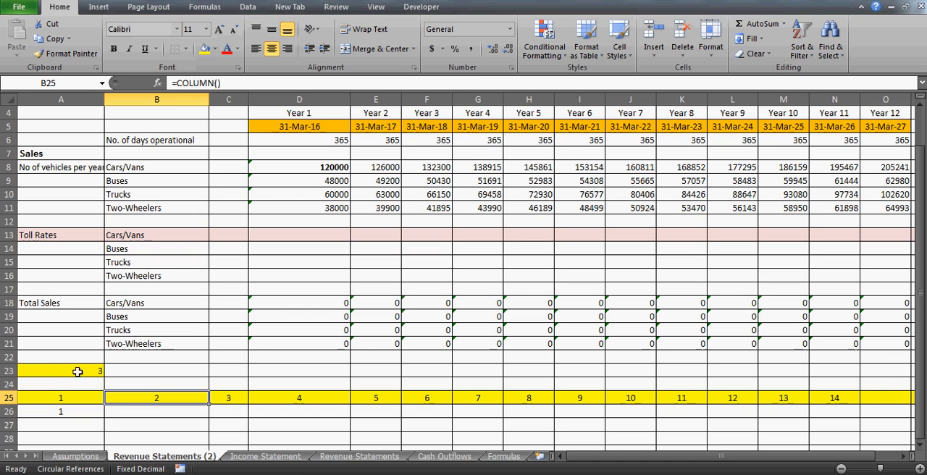
{"action": "left_click", "coordinate": [78, 372]}
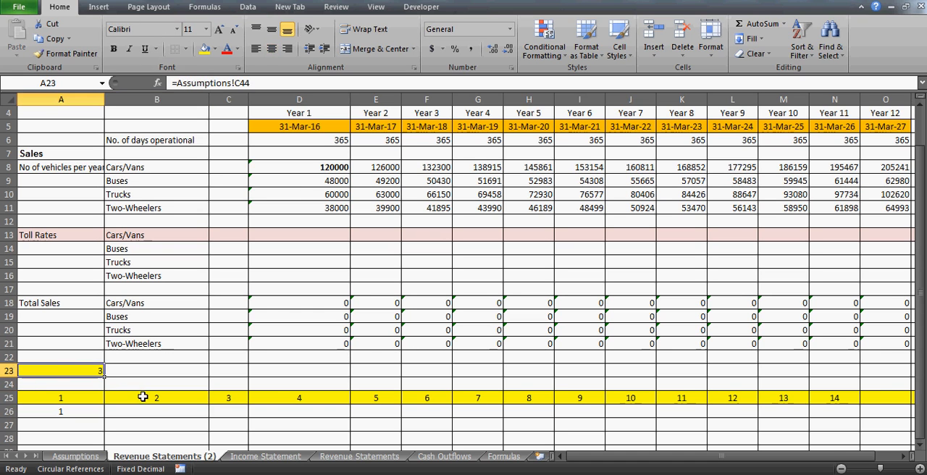
{"action": "left_click", "coordinate": [142, 397]}
{"action": "left_click", "coordinate": [177, 84]}
{"action": "type", "text": "m"}
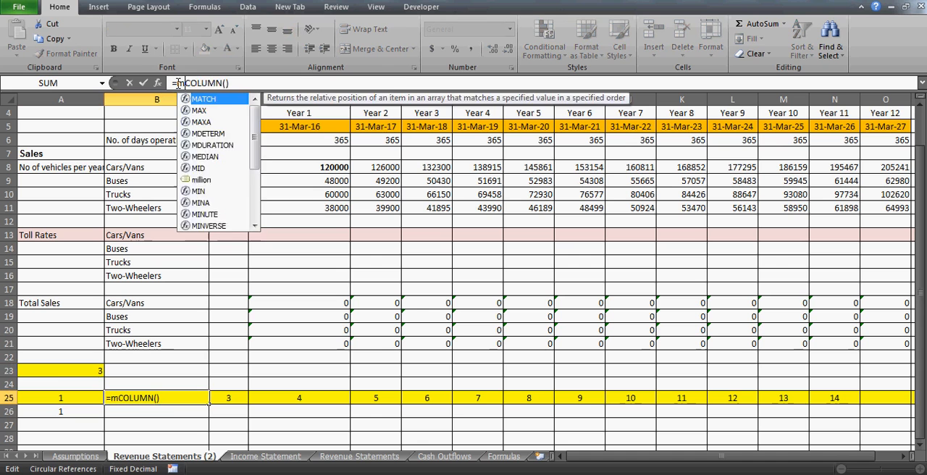
{"action": "type", "text": "od("}
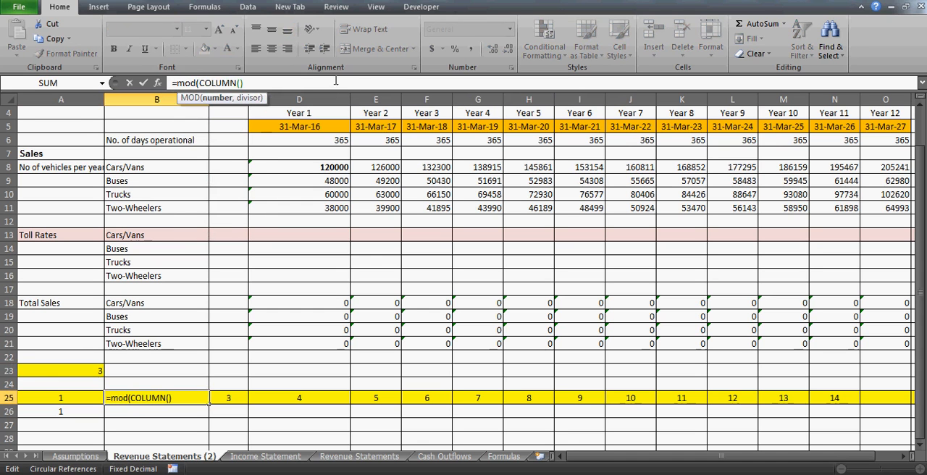
{"action": "type", "text": ","}
{"action": "left_click", "coordinate": [81, 372]}
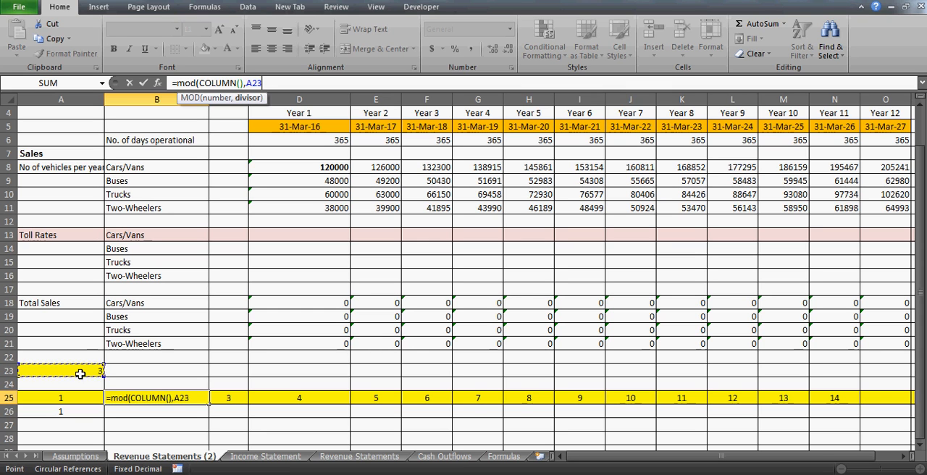
{"action": "key", "text": "F4"}
{"action": "key", "text": "ctrl+Return"}
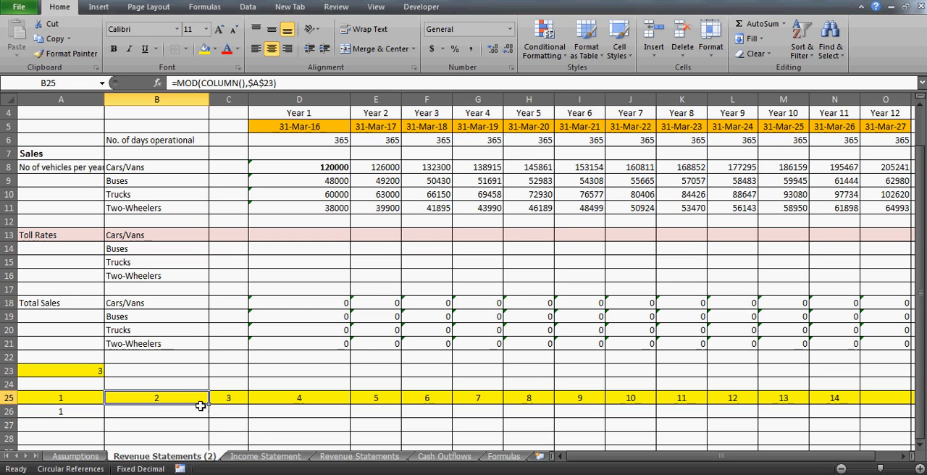
{"action": "left_click_drag", "start_coordinate": [208, 406], "coordinate": [860, 407]}
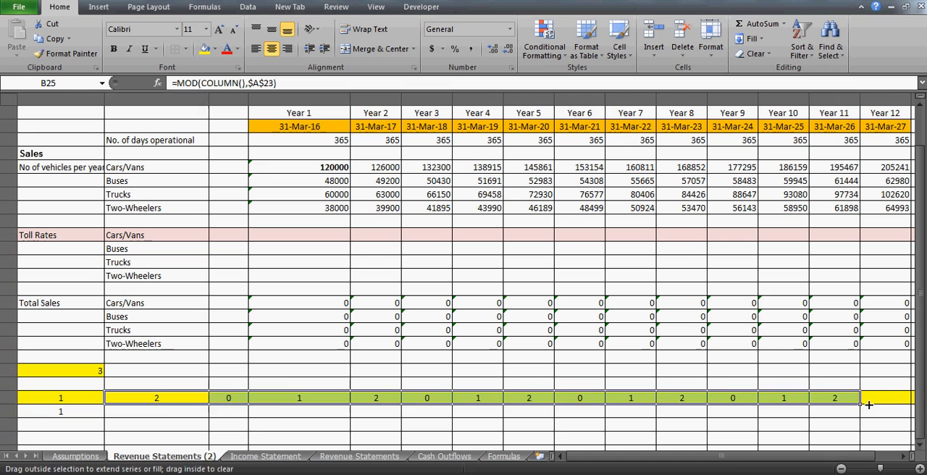
- Examine the first remainders in A25:C25 against the number of years in A23
{"action": "left_click", "coordinate": [142, 400]}
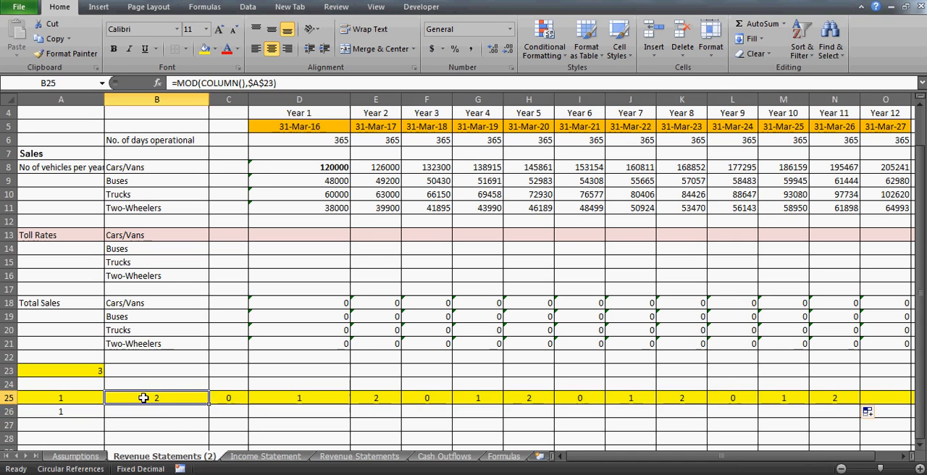
{"action": "key", "text": "Left"}
{"action": "key", "text": "Right"}
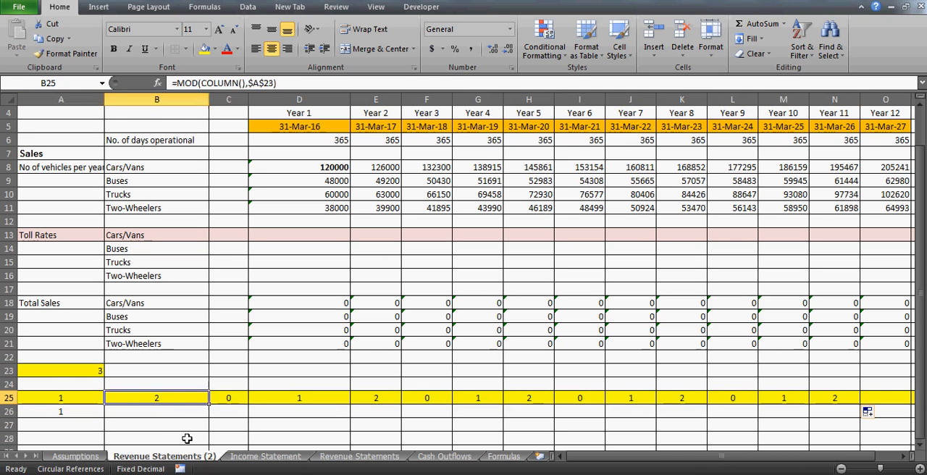
{"action": "key", "text": "Left"}
{"action": "key", "text": "Right"}
{"action": "key", "text": "Left"}
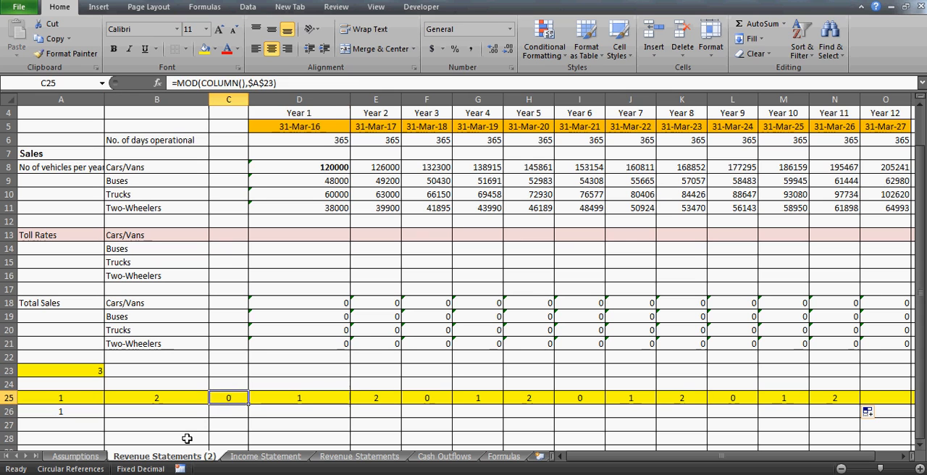
{"action": "key", "text": "Right"}
{"action": "key", "text": "Left"}
{"action": "key", "text": "Down"}
{"action": "key", "text": "Up"}
{"action": "key", "text": "Up"}
{"action": "key", "text": "Left"}
{"action": "key", "text": "Left"}
{"action": "key", "text": "Up"}
{"action": "key", "text": "Right"}
{"action": "key", "text": "Right"}
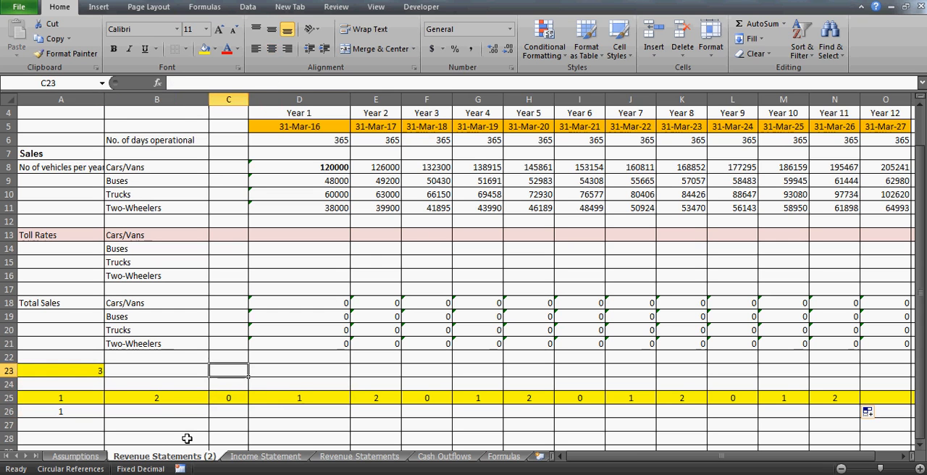
{"action": "key", "text": "Down"}
{"action": "key", "text": "Down"}
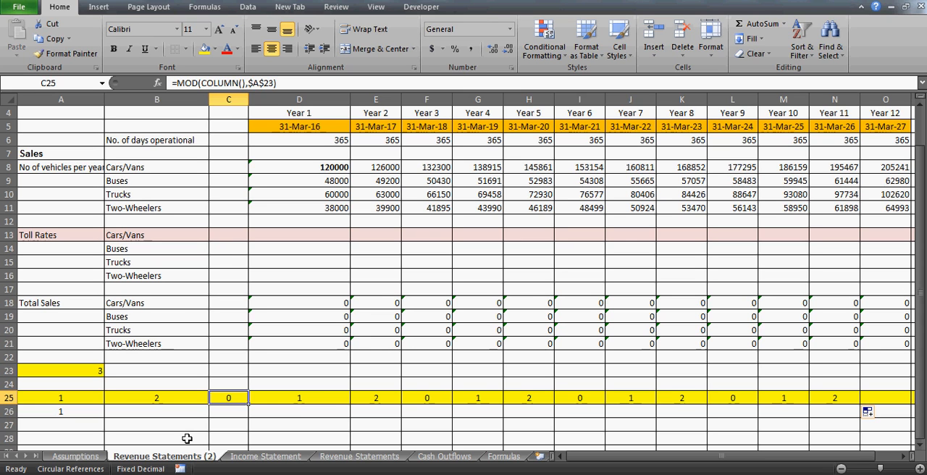
- Go through the MOD results from D25 to N25 to check how the remainders repeat
{"action": "key", "text": "Right"}
{"action": "key", "text": "Right"}
{"action": "key", "text": "Right"}
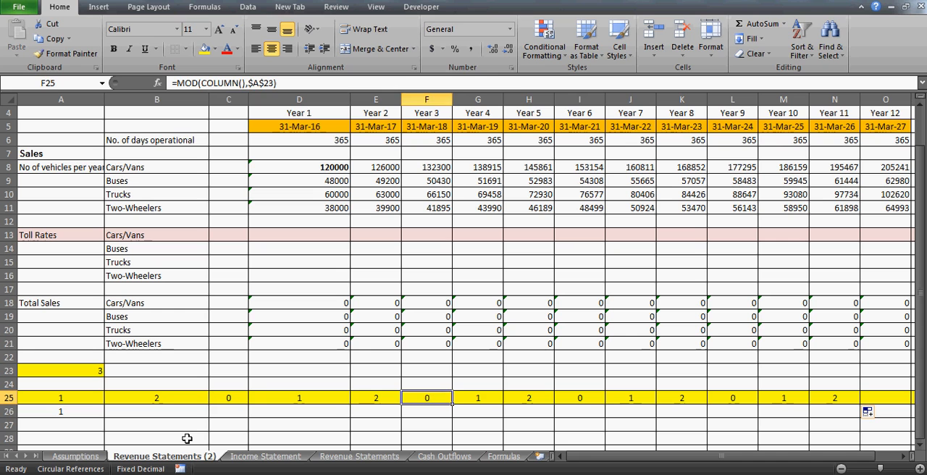
{"action": "key", "text": "Right"}
{"action": "key", "text": "Right"}
{"action": "key", "text": "Right"}
{"action": "key", "text": "Right"}
{"action": "key", "text": "Right"}
{"action": "key", "text": "Right"}
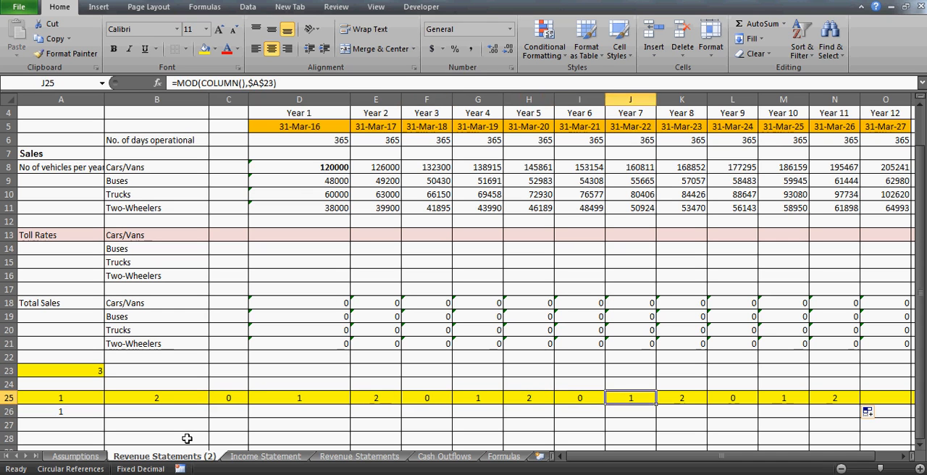
{"action": "key", "text": "Right"}
{"action": "key", "text": "Right"}
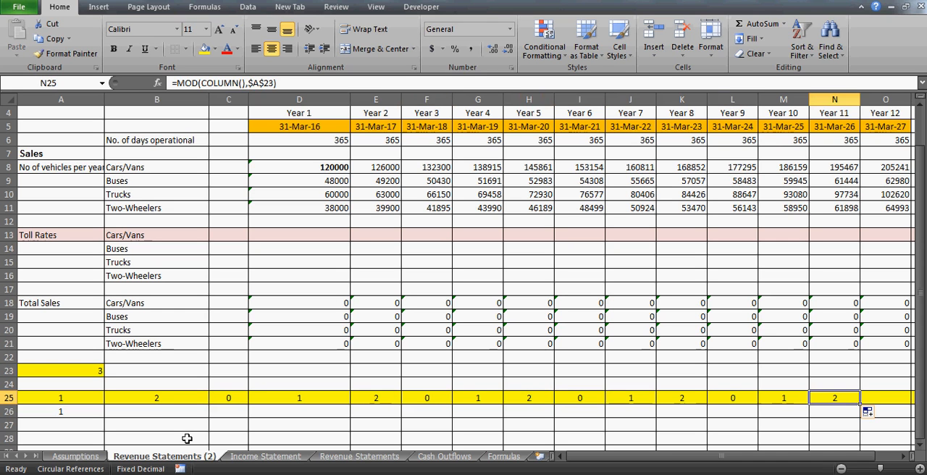
- Return to the beginning of row 25 and inspect where the remainder cycle restarts around C25 and D25
{"action": "key", "text": "Left"}
{"action": "key", "text": "Left"}
{"action": "key", "text": "Left"}
{"action": "key", "text": "Left"}
{"action": "key", "text": "Left"}
{"action": "key", "text": "Left"}
{"action": "key", "text": "Left"}
{"action": "key", "text": "Left"}
{"action": "key", "text": "Left"}
{"action": "key", "text": "Left"}
{"action": "key", "text": "Left"}
{"action": "key", "text": "Left"}
{"action": "key", "text": "Left"}
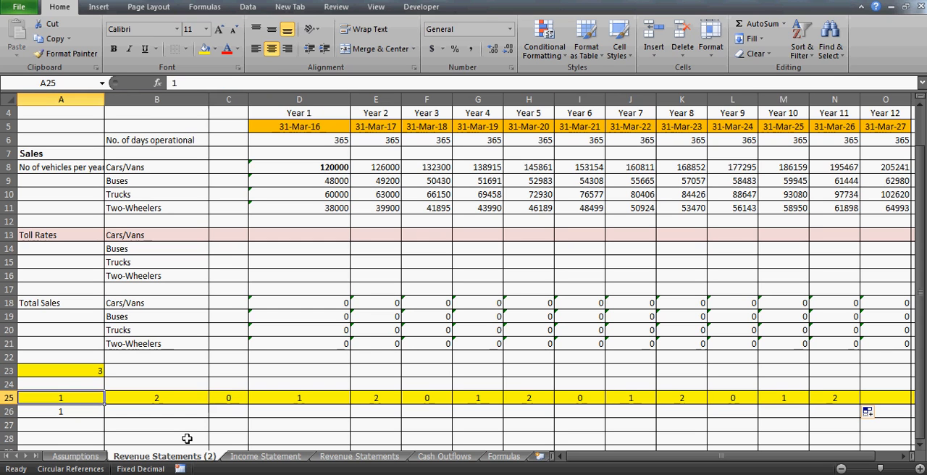
{"action": "key", "text": "Right"}
{"action": "key", "text": "Right"}
{"action": "key", "text": "Right"}
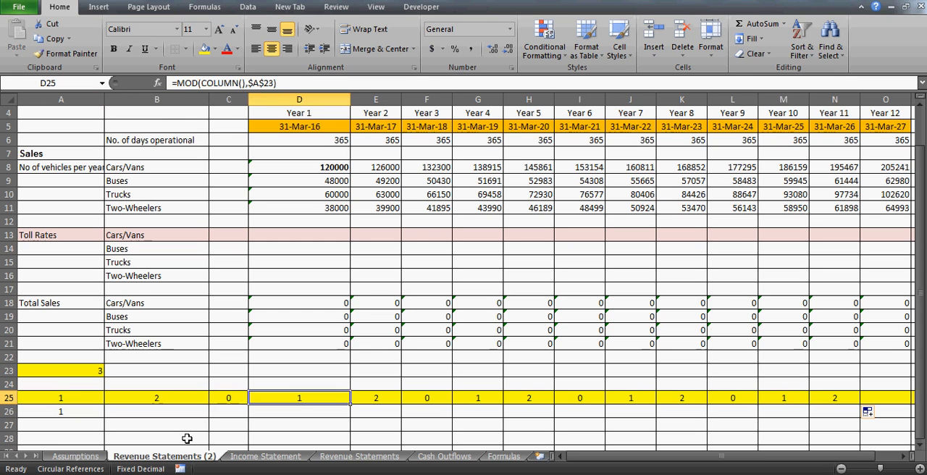
{"action": "key", "text": "Left"}
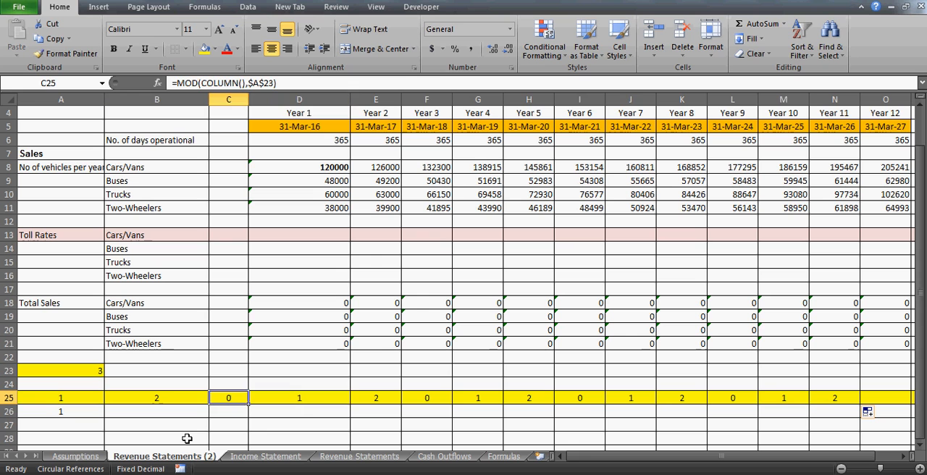
{"action": "key", "text": "Right"}
{"action": "key", "text": "Right"}
{"action": "key", "text": "Right"}
{"action": "key", "text": "Right"}
{"action": "key", "text": "Left"}
{"action": "key", "text": "Left"}
{"action": "key", "text": "Left"}
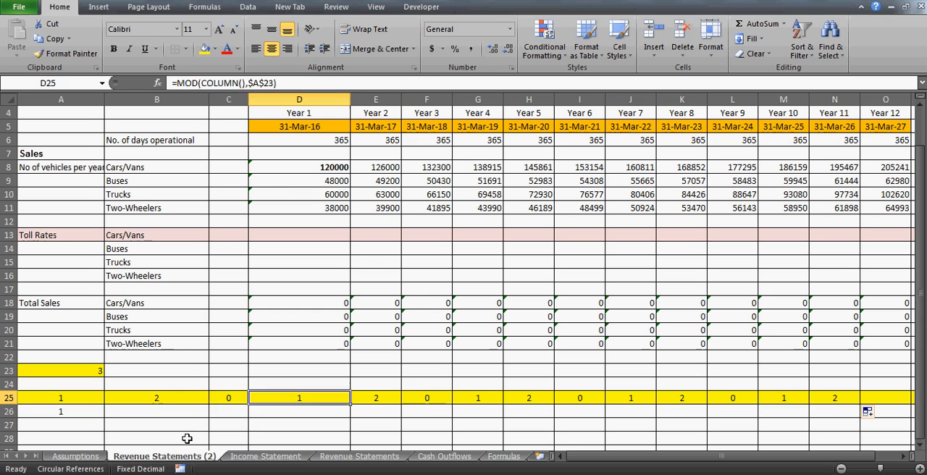
- On the Assumptions sheet, set the no of years in C44 to 4
{"action": "key", "text": "Left"}
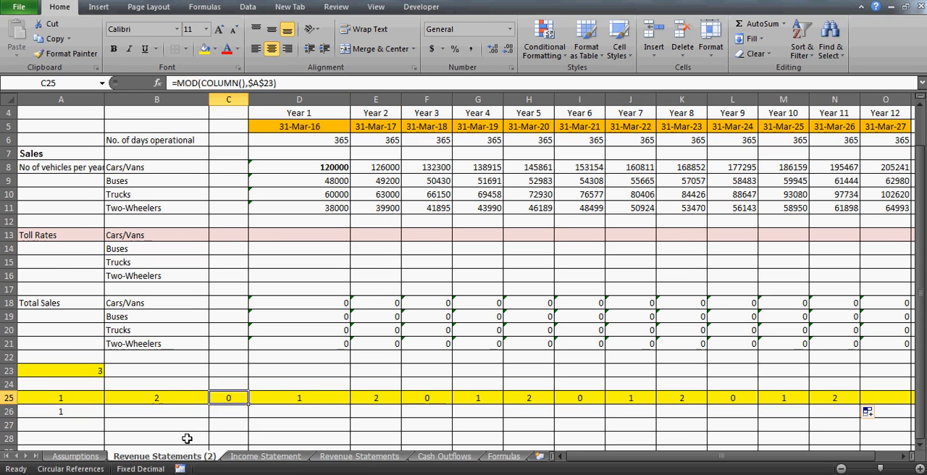
{"action": "left_click", "coordinate": [93, 457]}
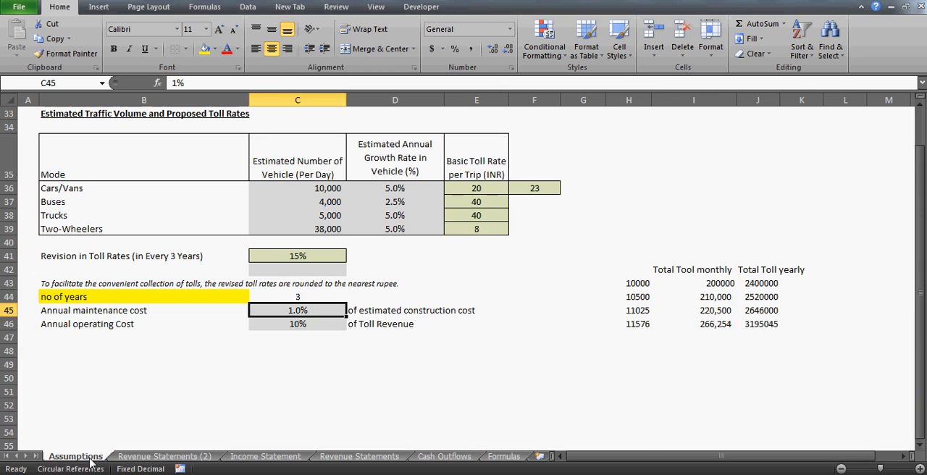
{"action": "left_click", "coordinate": [316, 297]}
{"action": "type", "text": "4"}
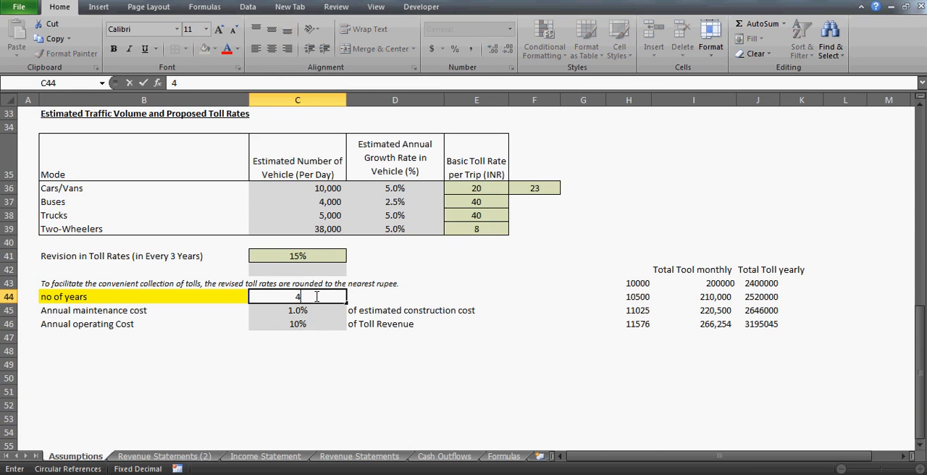
{"action": "key", "text": "Return"}
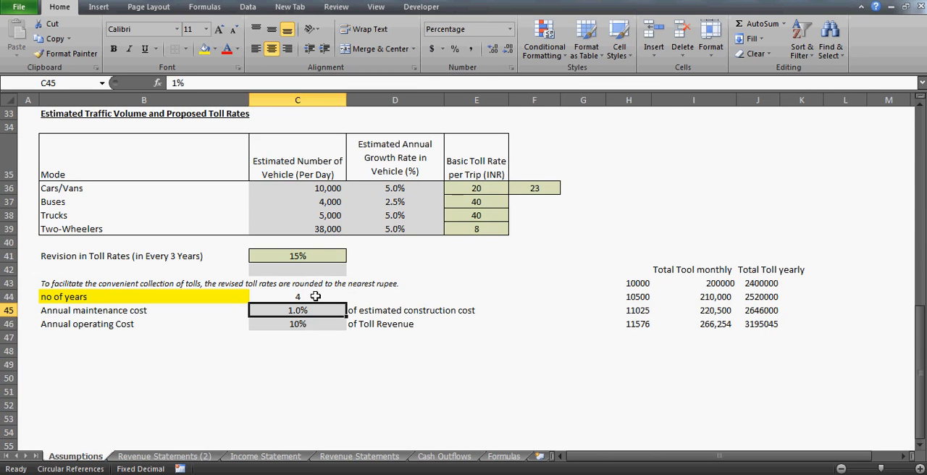
- Go back to Revenue Statements (2) and go through the MOD results in A25:E25 for the new number of years
{"action": "left_click", "coordinate": [163, 456]}
{"action": "left_click", "coordinate": [90, 399]}
{"action": "key", "text": "Right"}
{"action": "key", "text": "Right"}
{"action": "key", "text": "Right"}
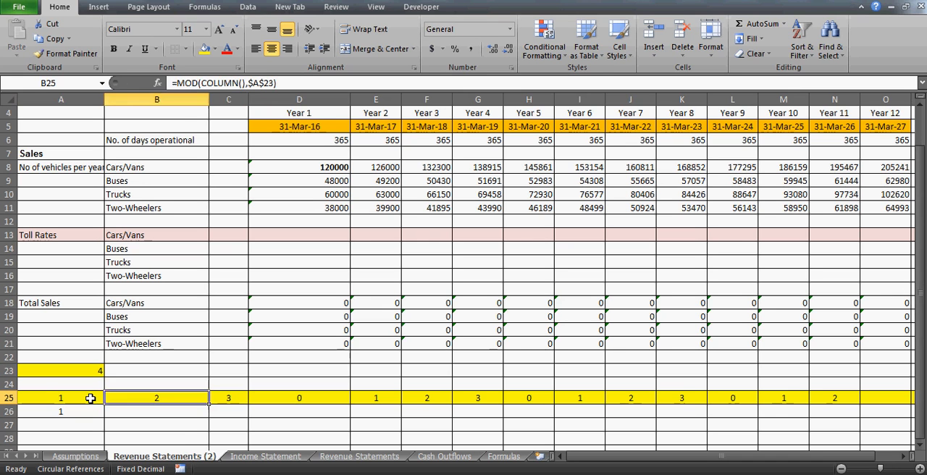
{"action": "key", "text": "Right"}
{"action": "key", "text": "Right"}
{"action": "key", "text": "Right"}
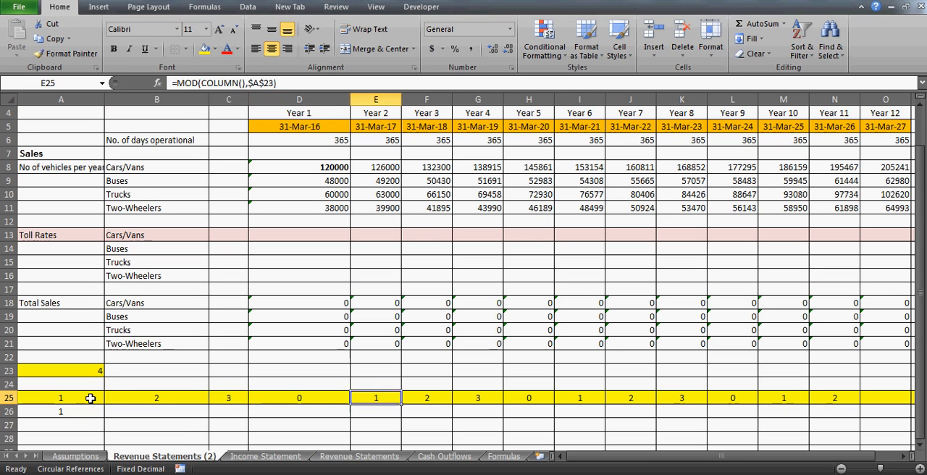
{"action": "key", "text": "Left"}
{"action": "key", "text": "Left"}
{"action": "key", "text": "Left"}
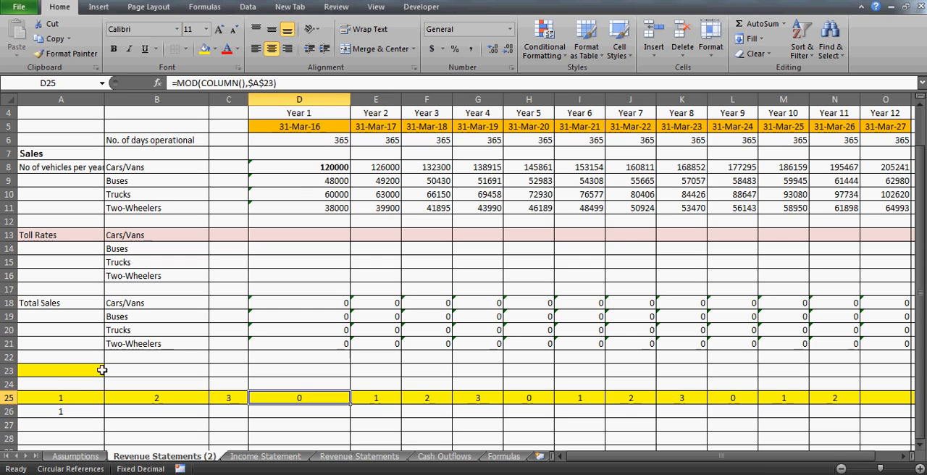
- Compare the number of years in A23 with the row 25 remainders, checking where the cycle ends at D25
{"action": "left_click", "coordinate": [101, 370]}
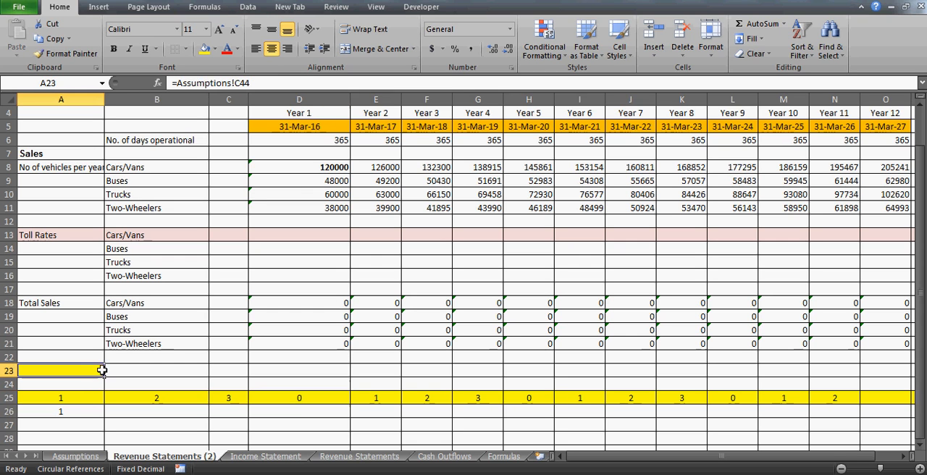
{"action": "left_click", "coordinate": [77, 418]}
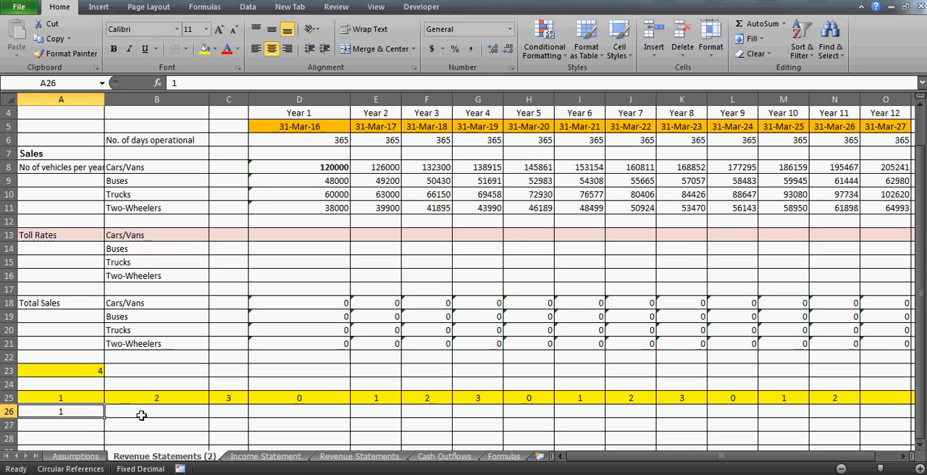
{"action": "left_click", "coordinate": [194, 401]}
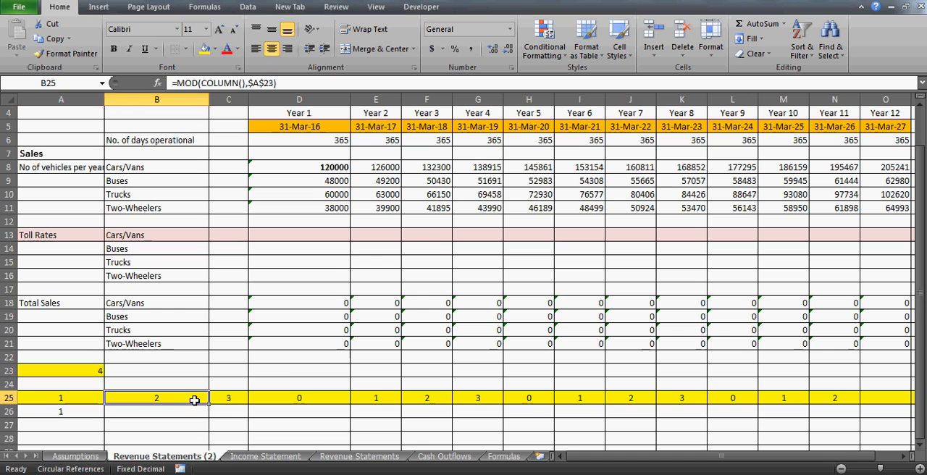
{"action": "left_click", "coordinate": [187, 413]}
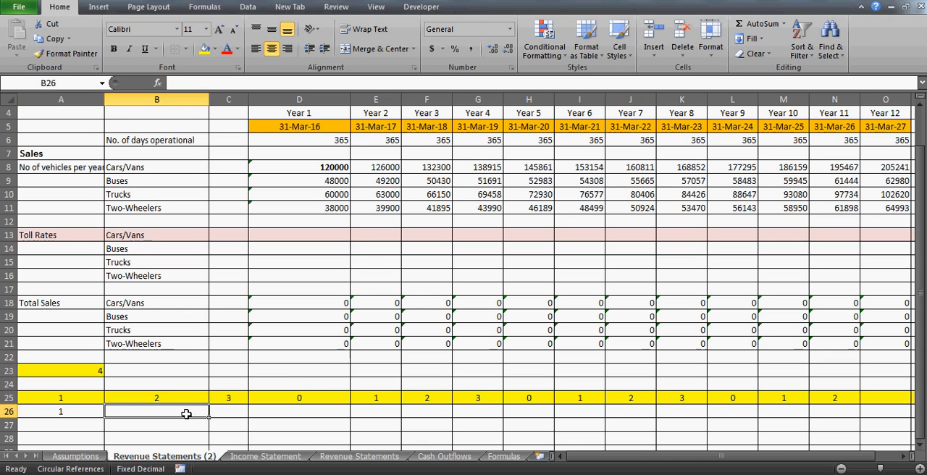
{"action": "key", "text": "Up"}
{"action": "left_click", "coordinate": [318, 394]}
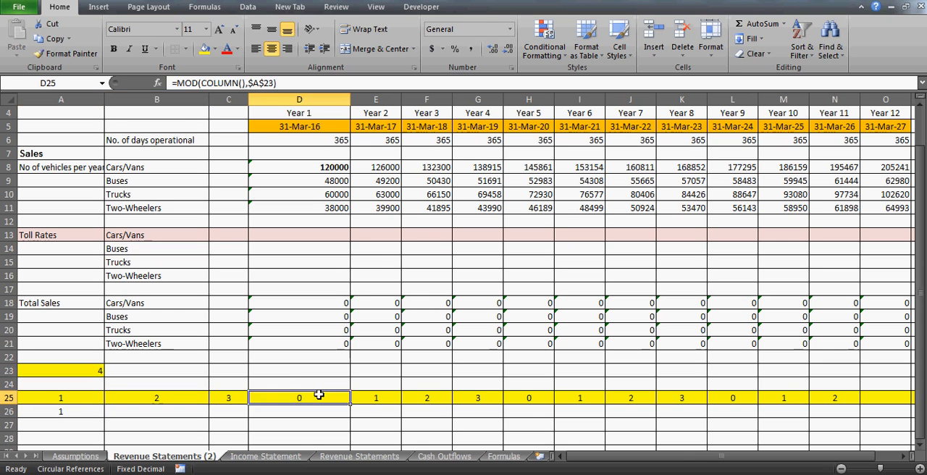
{"action": "left_click", "coordinate": [72, 370]}
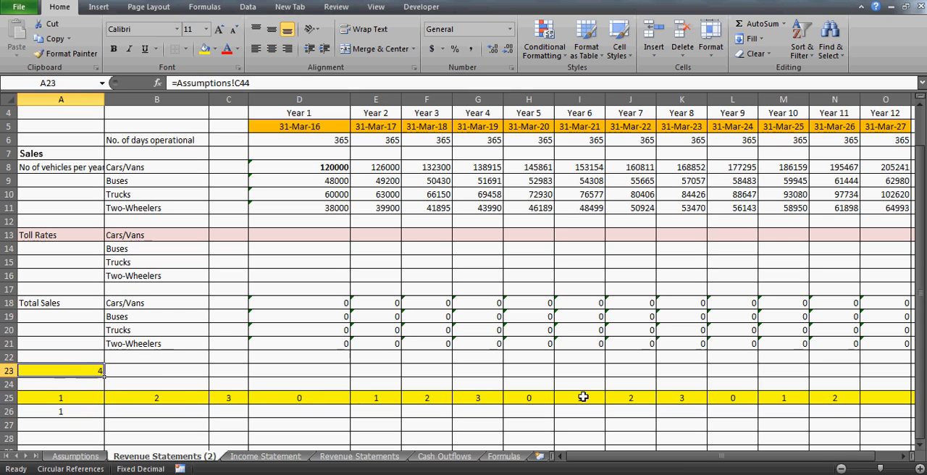
{"action": "left_click", "coordinate": [94, 397]}
{"action": "key", "text": "Right"}
{"action": "key", "text": "Right"}
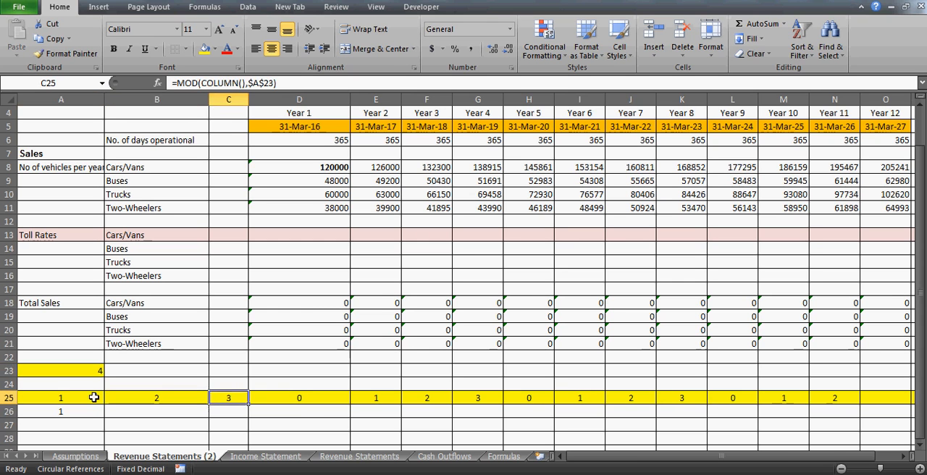
{"action": "key", "text": "Right"}
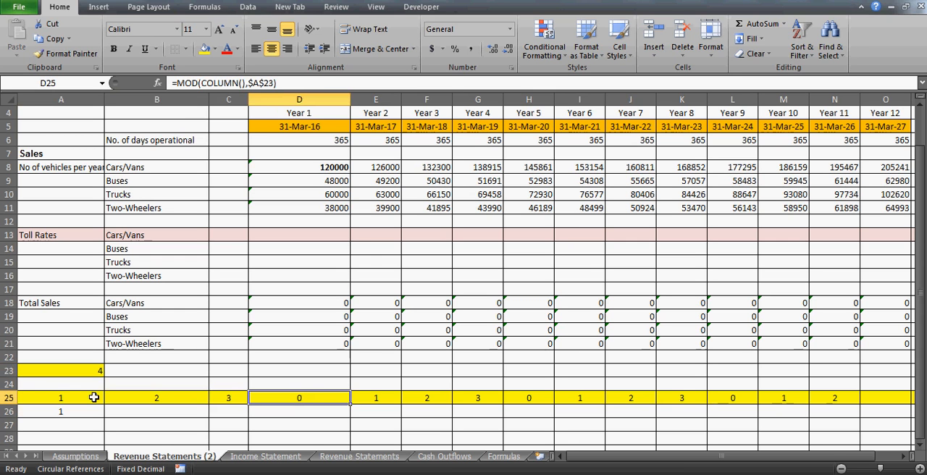
- Wrap the B25 formula in an IF that returns $A$23 when MOD(COLUMN(),$A$23)=0
{"action": "left_click", "coordinate": [141, 397]}
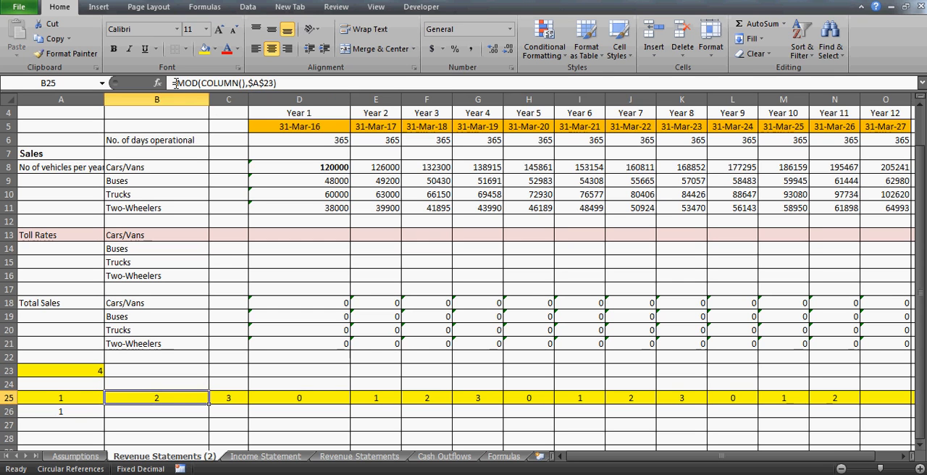
{"action": "left_click", "coordinate": [177, 84]}
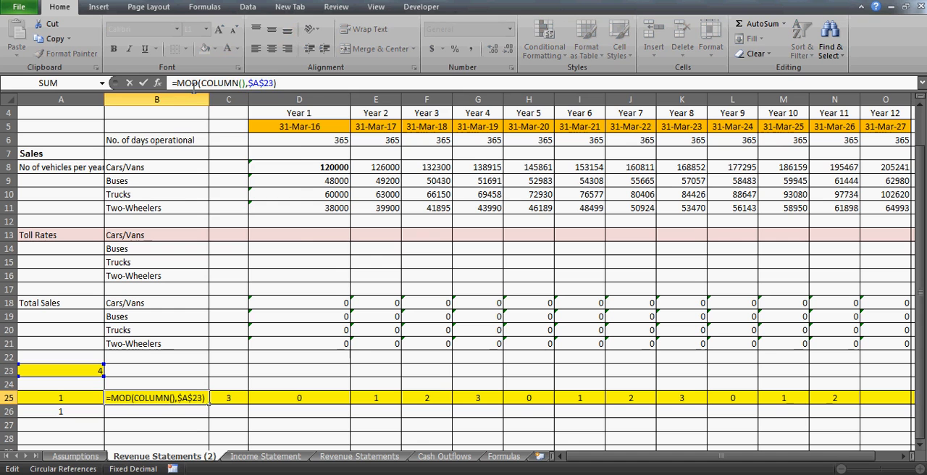
{"action": "type", "text": "if("}
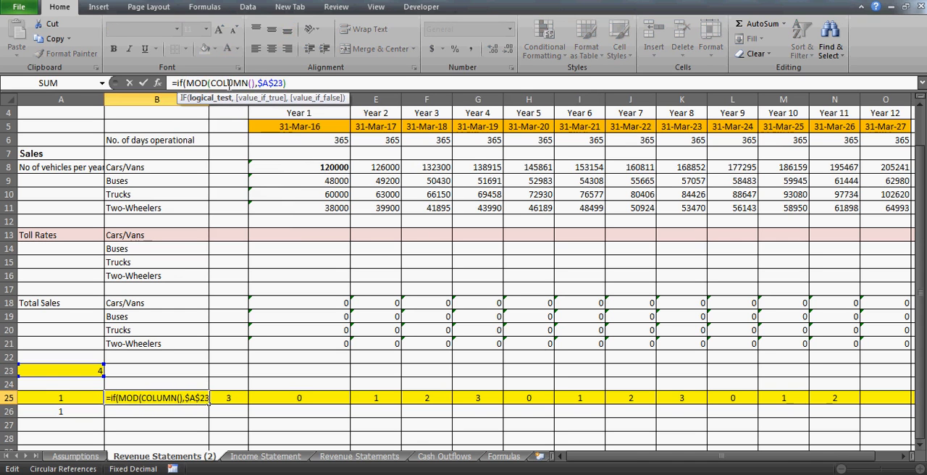
{"action": "type", "text": "=0"}
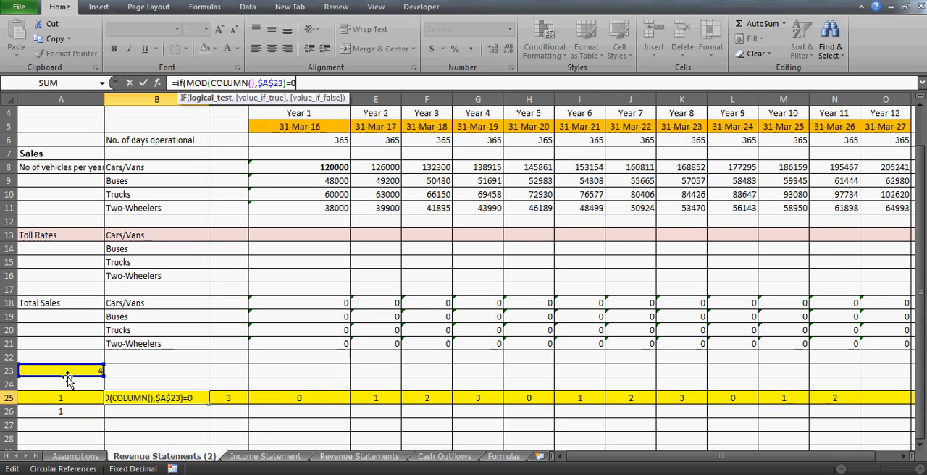
{"action": "type", "text": ","}
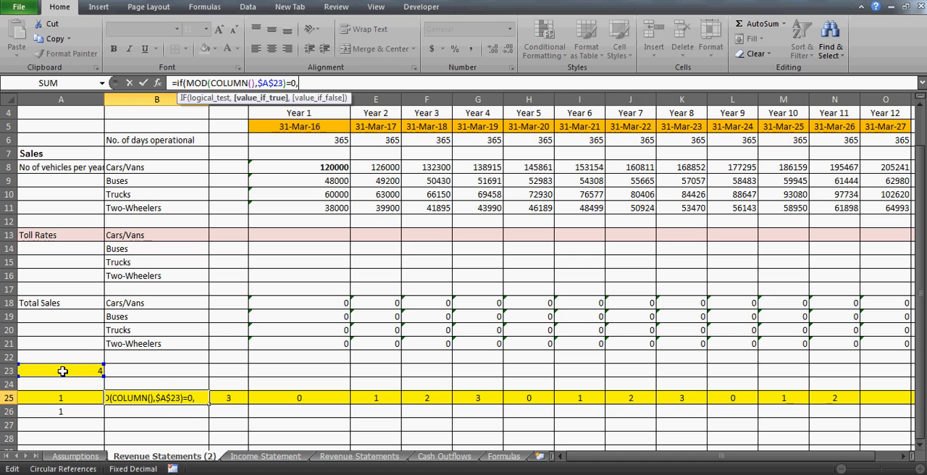
{"action": "left_click", "coordinate": [63, 371]}
{"action": "key", "text": "F4"}
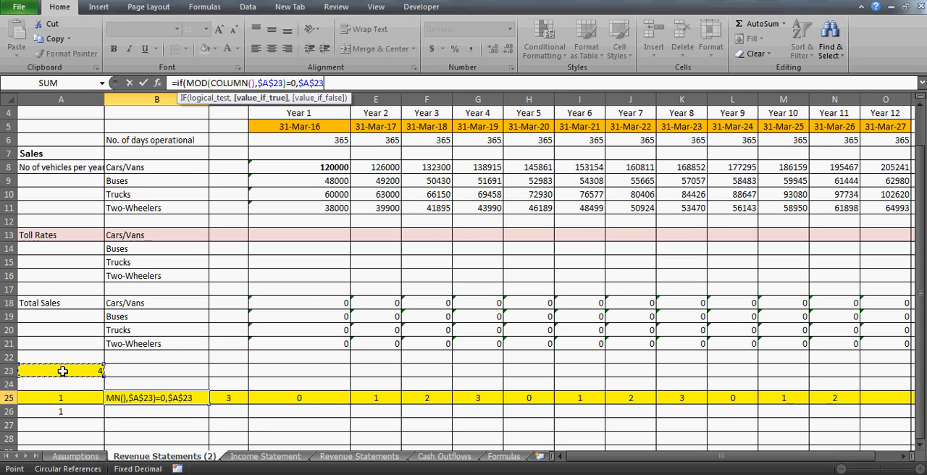
{"action": "type", "text": ","}
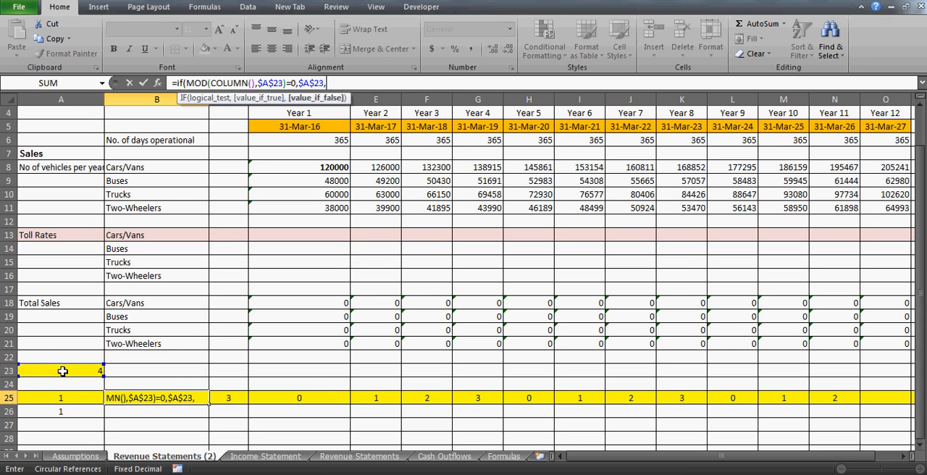
- Complete the B25 IF formula with MOD(COLUMN(),$A$23) as the value if false, and accept the missing closing bracket
{"action": "left_click", "coordinate": [187, 83]}
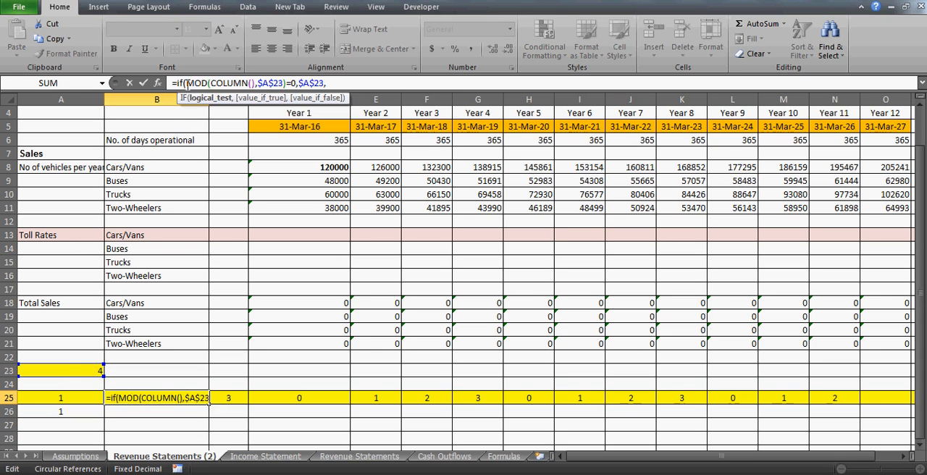
{"action": "left_click", "coordinate": [256, 83], "text": "shift"}
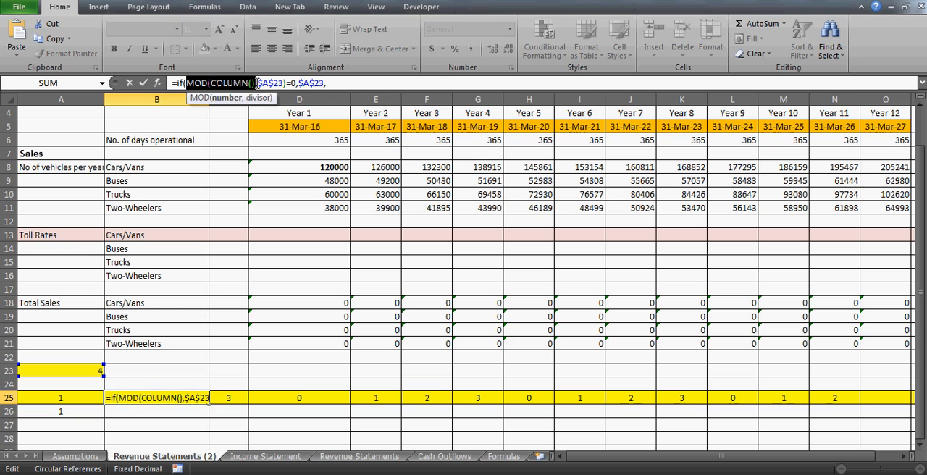
{"action": "left_click", "coordinate": [363, 84]}
{"action": "key", "text": "ctrl+v"}
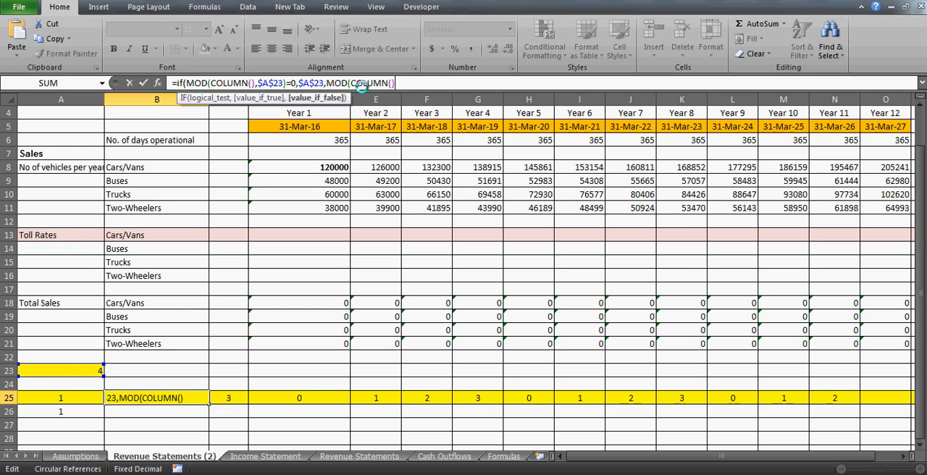
{"action": "type", "text": ")"}
{"action": "key", "text": "BackSpace"}
{"action": "type", "text": ","}
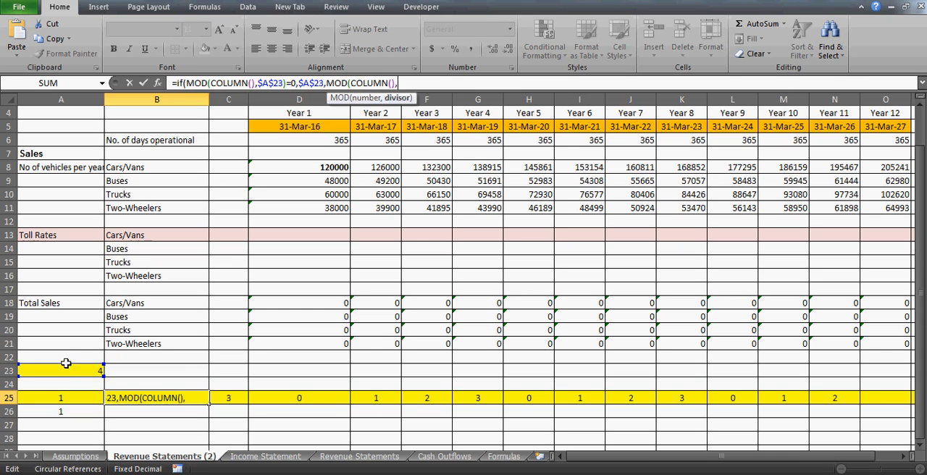
{"action": "left_click", "coordinate": [65, 370]}
{"action": "type", "text": ")"}
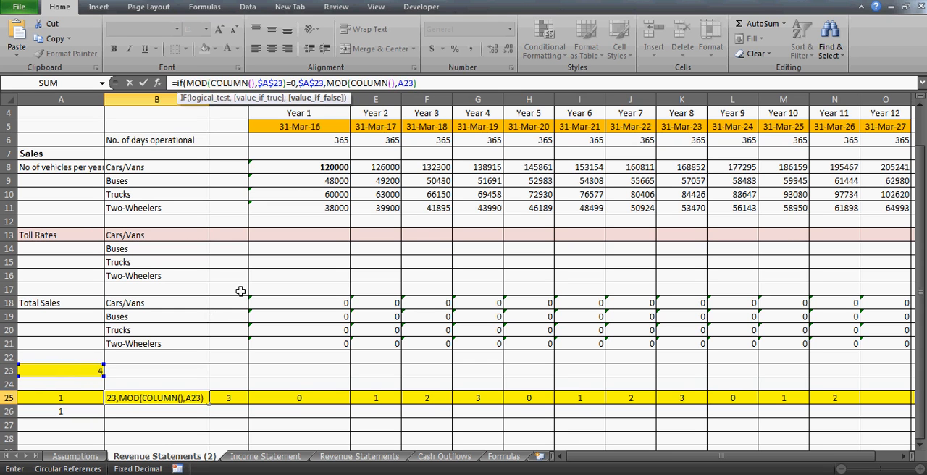
{"action": "left_click", "coordinate": [407, 83]}
{"action": "key", "text": "F4"}
{"action": "key", "text": "Return"}
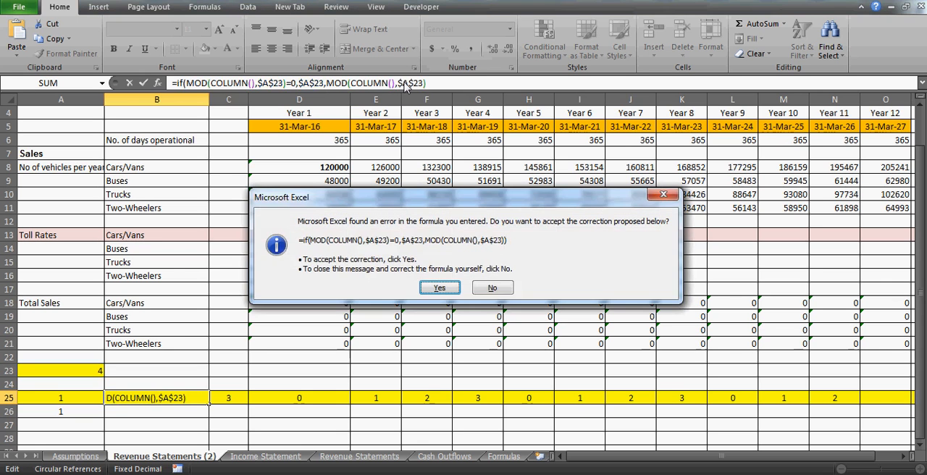
{"action": "key", "text": "Return"}
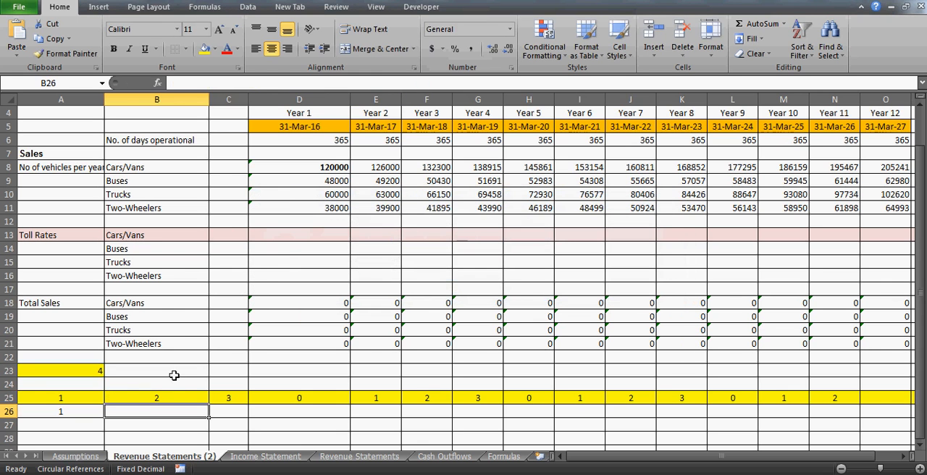
- Fill the IF formula from B25 across row 25 through N25
{"action": "left_click", "coordinate": [152, 396]}
{"action": "left_click_drag", "start_coordinate": [208, 404], "coordinate": [844, 407]}
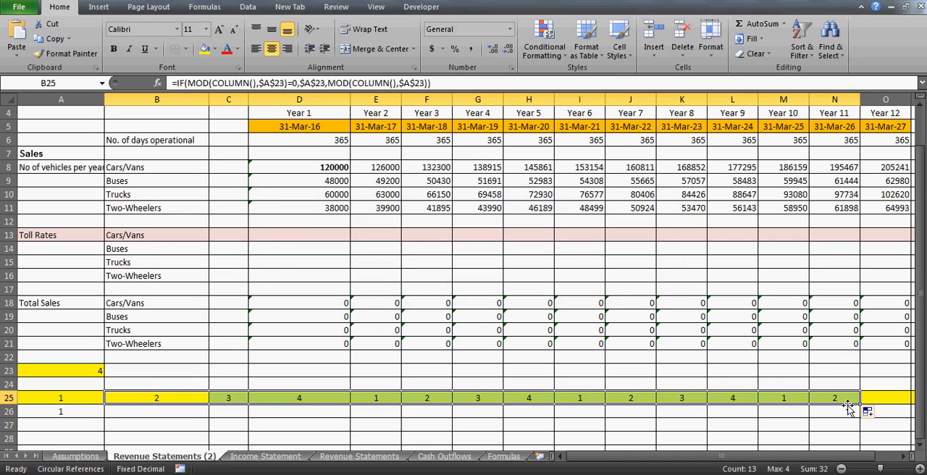
{"action": "left_click", "coordinate": [273, 406]}
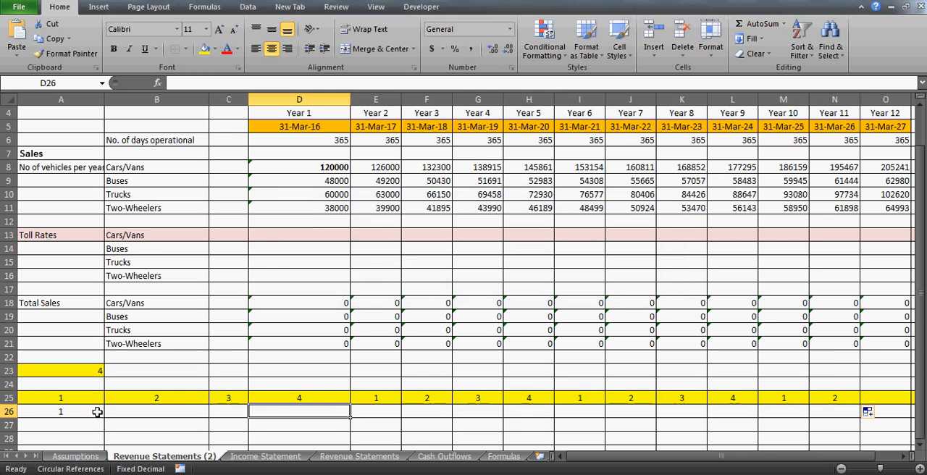
- Examine the first counter cells A25:C25 to check how the year cycle starts
{"action": "left_click", "coordinate": [61, 397]}
{"action": "key", "text": "Right"}
{"action": "key", "text": "Right"}
{"action": "key", "text": "Left"}
{"action": "key", "text": "Left"}
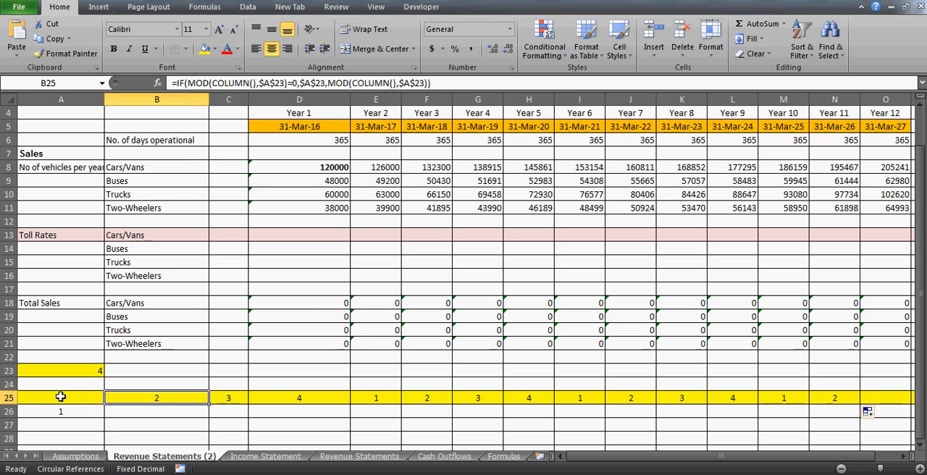
{"action": "key", "text": "Right"}
{"action": "key", "text": "Right"}
{"action": "key", "text": "Left"}
{"action": "key", "text": "Left"}
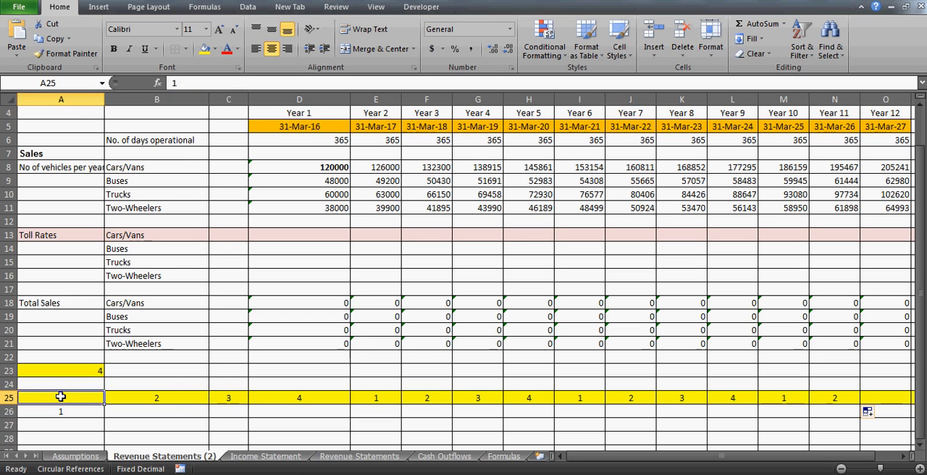
{"action": "key", "text": "Right"}
{"action": "key", "text": "Left"}
{"action": "key", "text": "Right"}
{"action": "key", "text": "Left"}
- Compare the starting values in A25 and A26, and view the counter formula in B25
{"action": "key", "text": "Down"}
{"action": "key", "text": "Up"}
{"action": "key", "text": "Down"}
{"action": "key", "text": "Up"}
{"action": "key", "text": "shift+Down"}
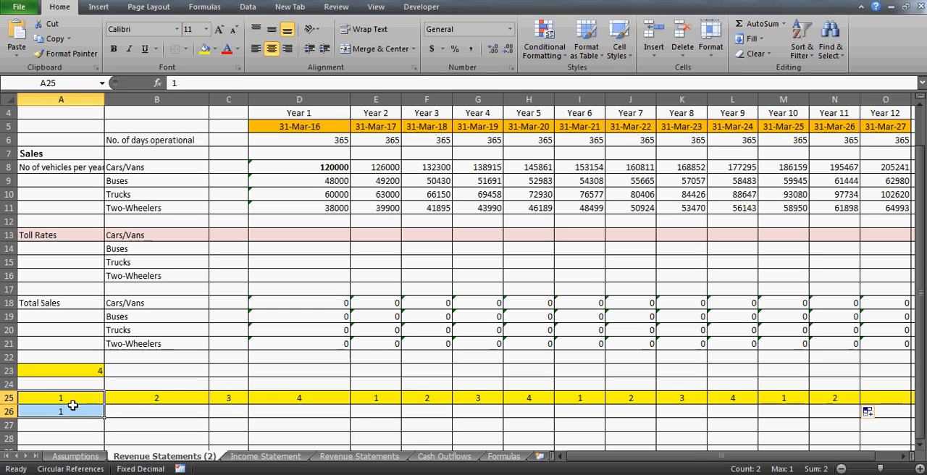
{"action": "key", "text": "Down"}
{"action": "key", "text": "Up"}
{"action": "key", "text": "Right"}
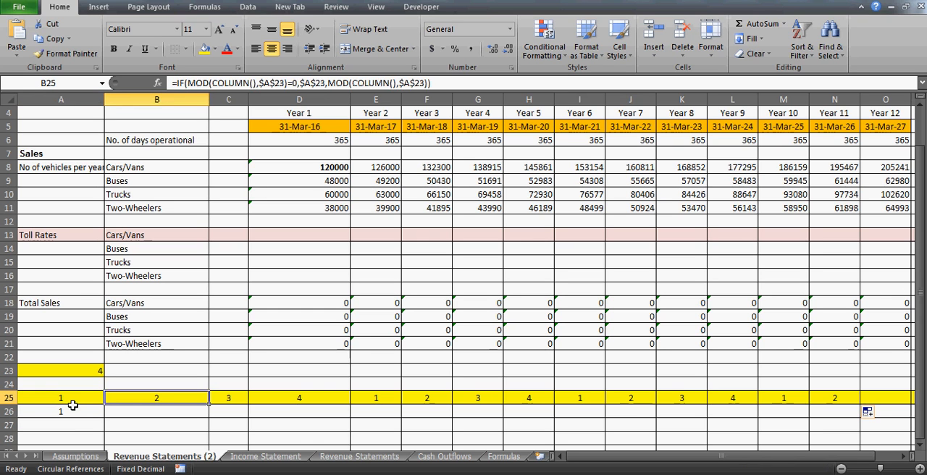
- Compare the first counter cells A25 and B25, and check the number-of-years reference in A23
{"action": "key", "text": "shift+Right"}
{"action": "key", "text": "shift+Right"}
{"action": "key", "text": "Left"}
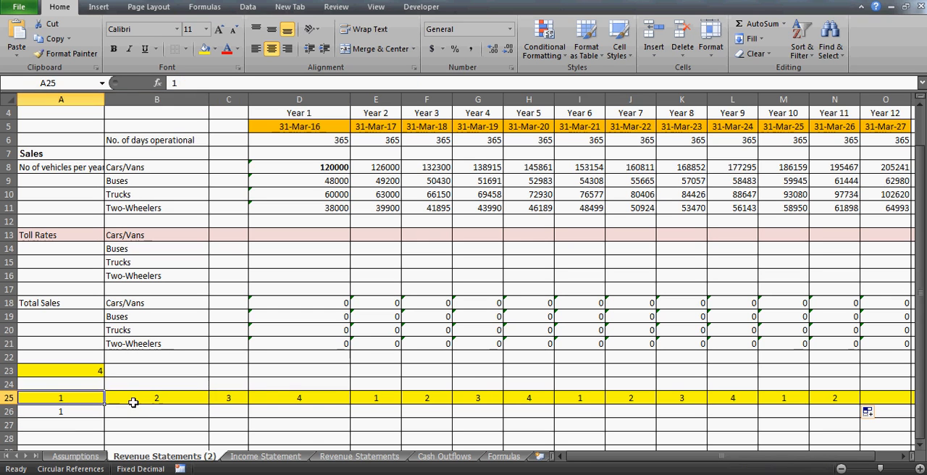
{"action": "key", "text": "Right"}
{"action": "key", "text": "Right"}
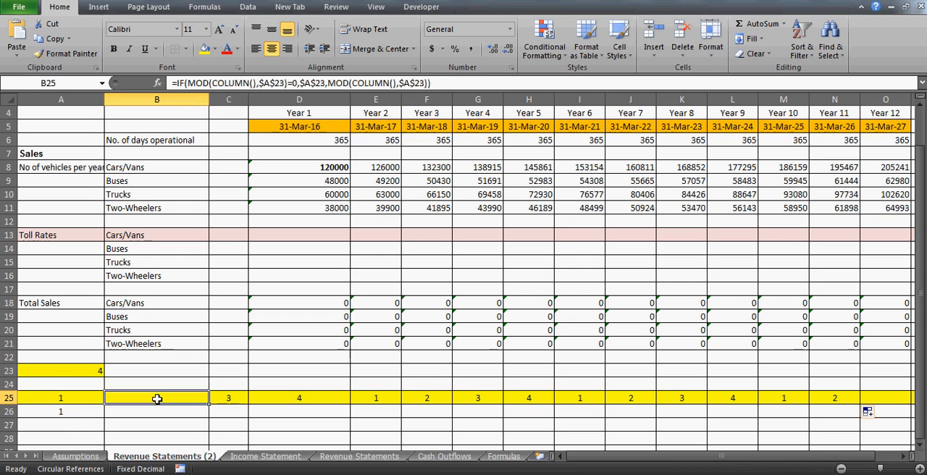
{"action": "left_click", "coordinate": [85, 370]}
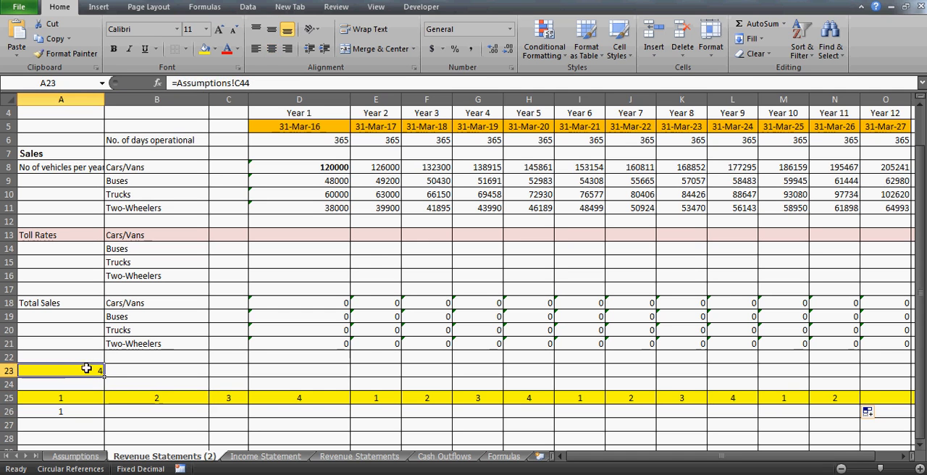
- Set the number of years in C44 on the Assumptions sheet to 2
{"action": "left_click", "coordinate": [73, 457]}
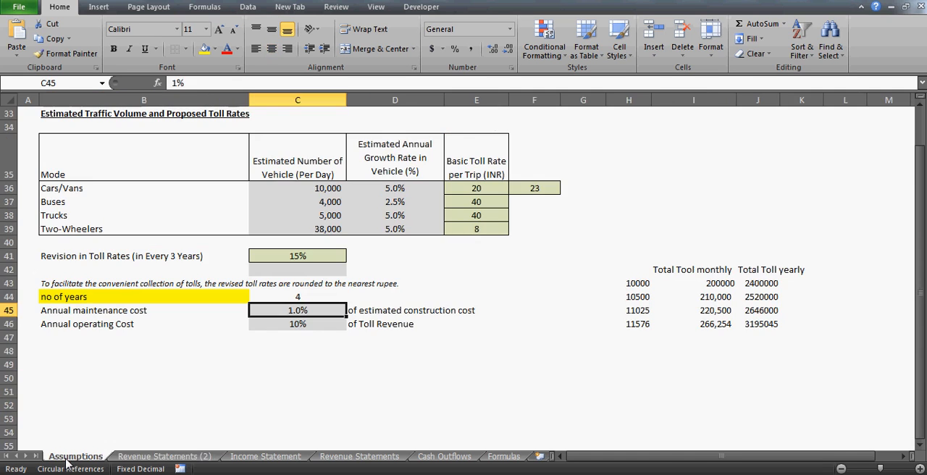
{"action": "left_click", "coordinate": [313, 296]}
{"action": "type", "text": "2"}
{"action": "key", "text": "Return"}
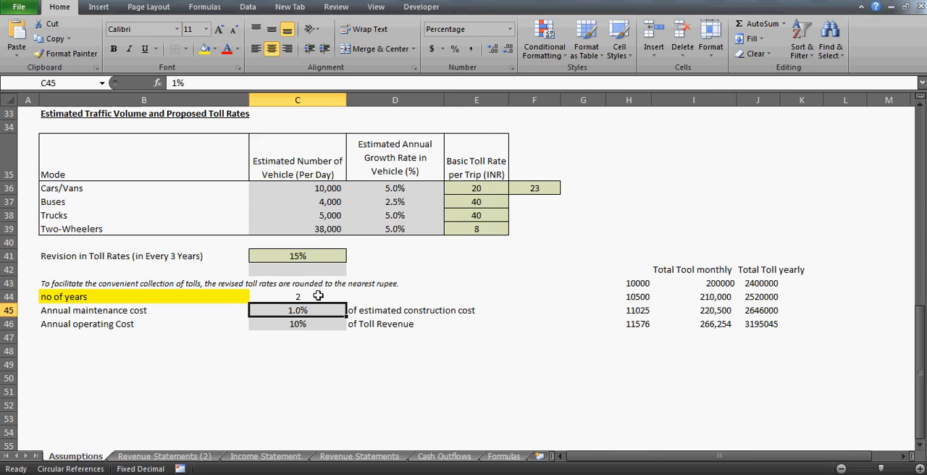
{"action": "left_click", "coordinate": [291, 294]}
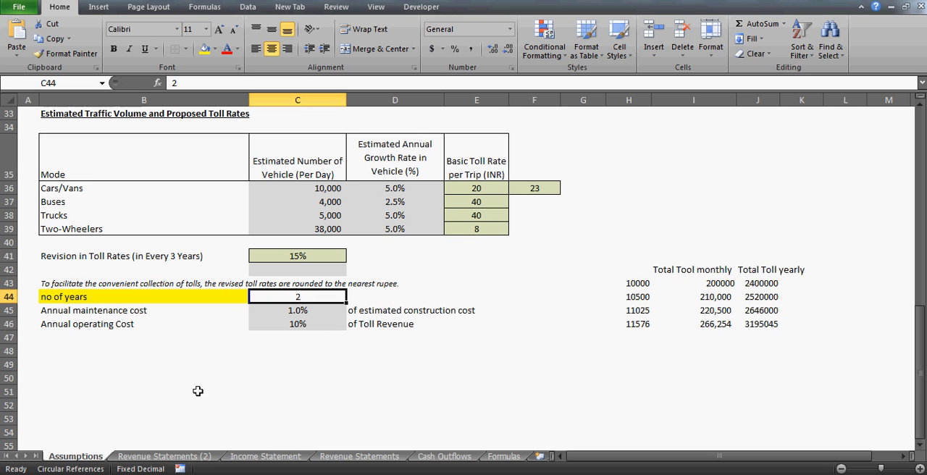
{"action": "left_click", "coordinate": [63, 391]}
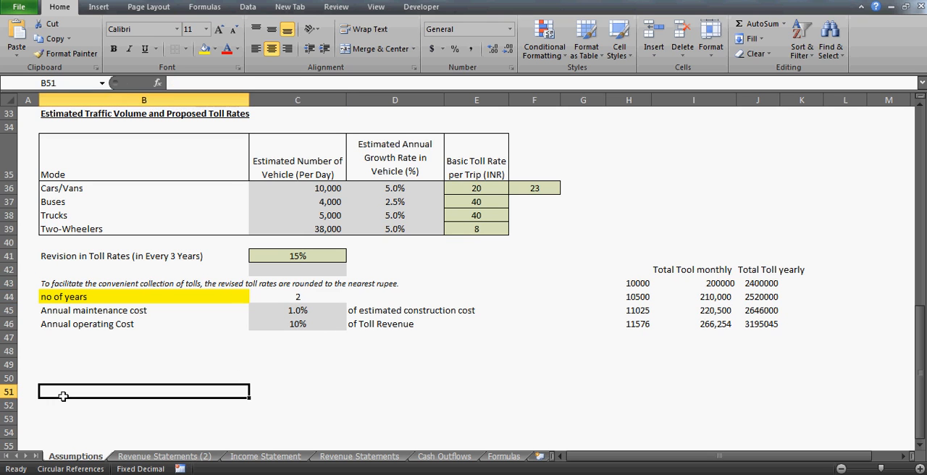
{"action": "key", "text": "Left"}
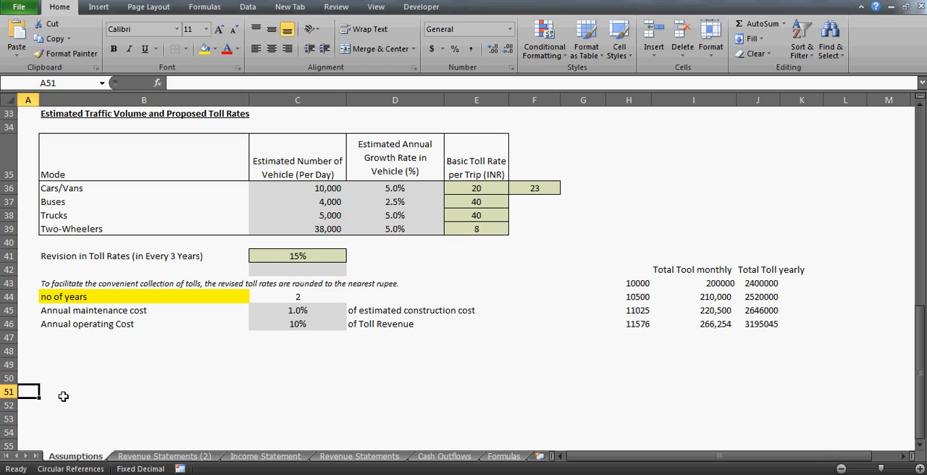
{"action": "left_click", "coordinate": [64, 396]}
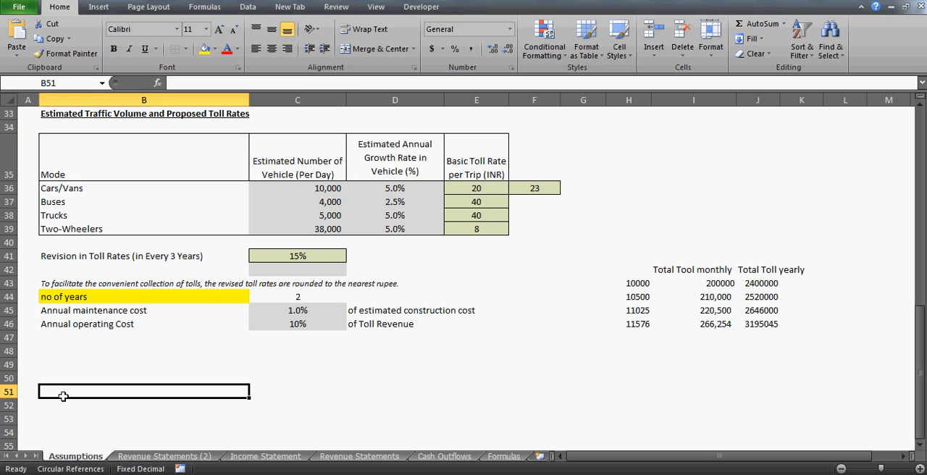
{"action": "key", "text": "Right"}
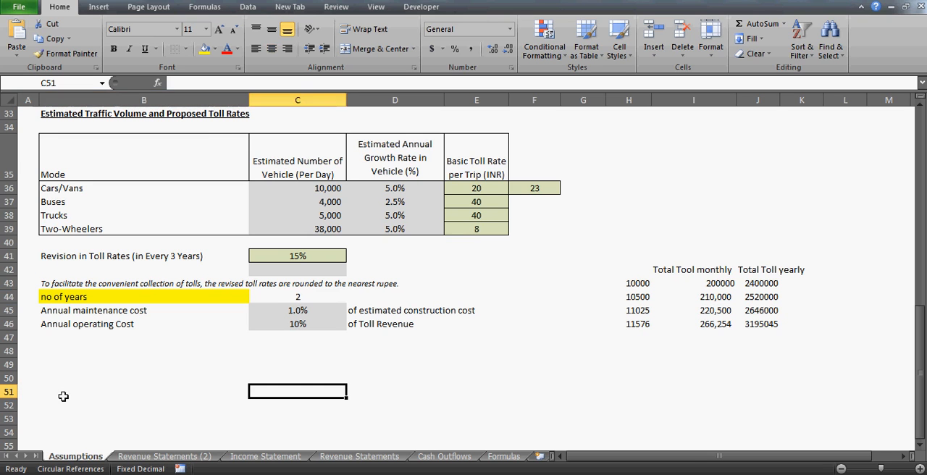
{"action": "key", "text": "Left"}
{"action": "key", "text": "Left"}
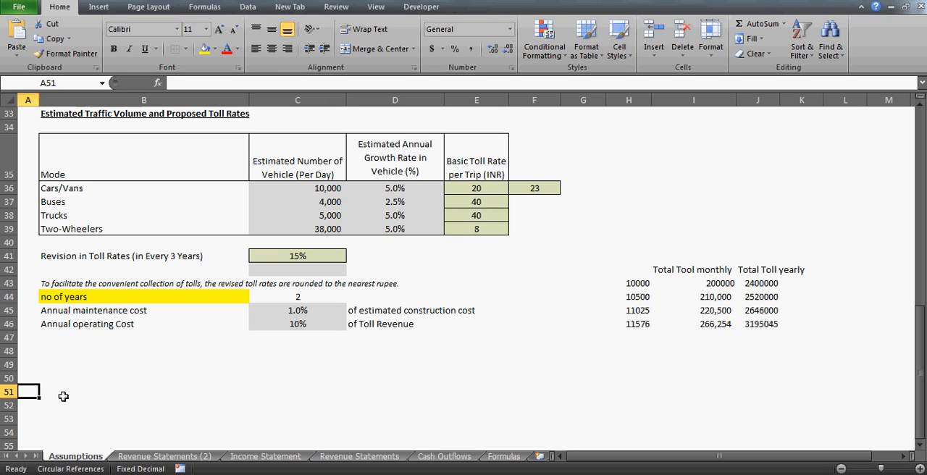
{"action": "key", "text": "Right"}
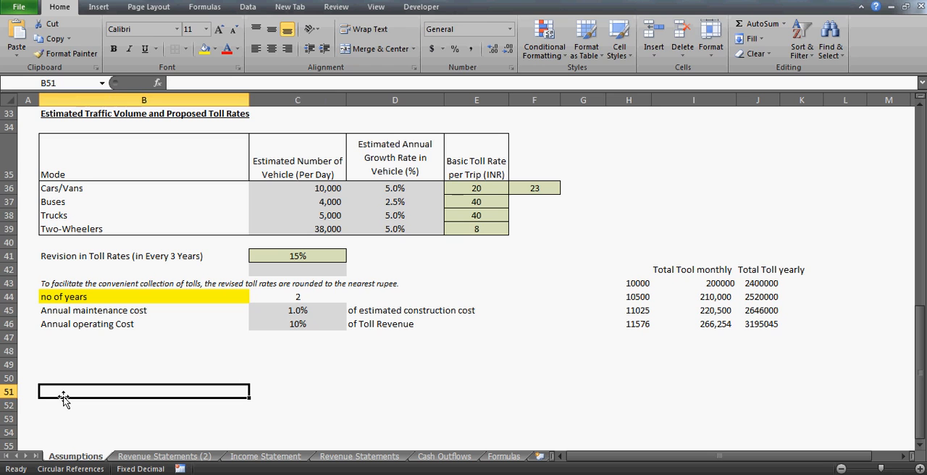
{"action": "type", "text": "="}
{"action": "key", "text": "Escape"}
- Enter the numbers 1 through 8 across row 52, from A52 to H52
{"action": "key", "text": "Left"}
{"action": "key", "text": "Down"}
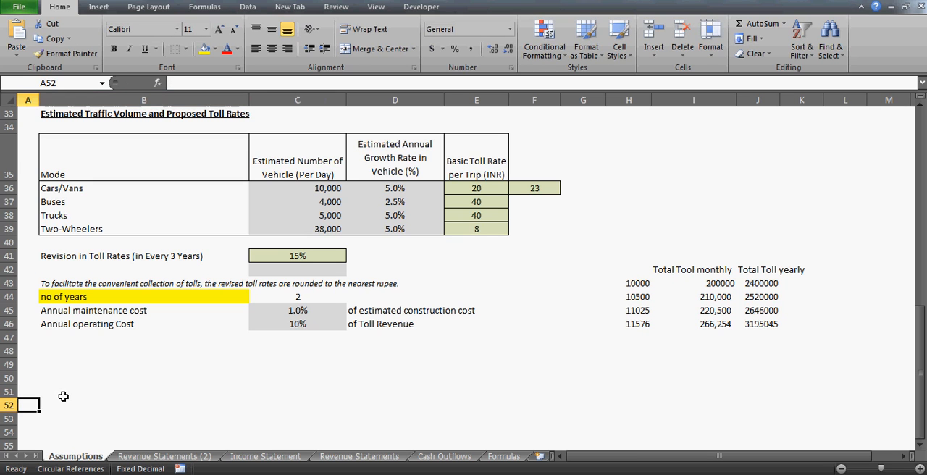
{"action": "type", "text": "1"}
{"action": "key", "text": "Right"}
{"action": "type", "text": "2"}
{"action": "key", "text": "Right"}
{"action": "type", "text": "3"}
{"action": "key", "text": "Right"}
{"action": "type", "text": "4"}
{"action": "key", "text": "Right"}
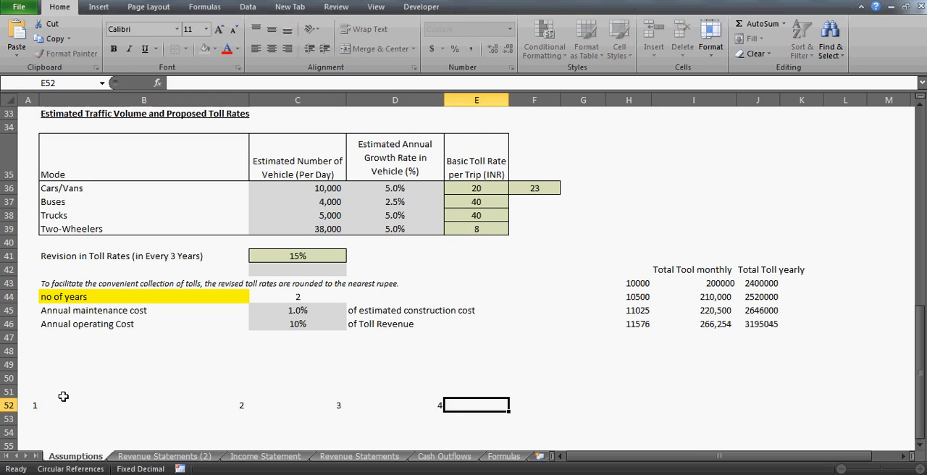
{"action": "type", "text": "5"}
{"action": "key", "text": "Right"}
{"action": "type", "text": "6"}
{"action": "key", "text": "Right"}
{"action": "type", "text": "7"}
{"action": "key", "text": "Right"}
{"action": "type", "text": "8"}
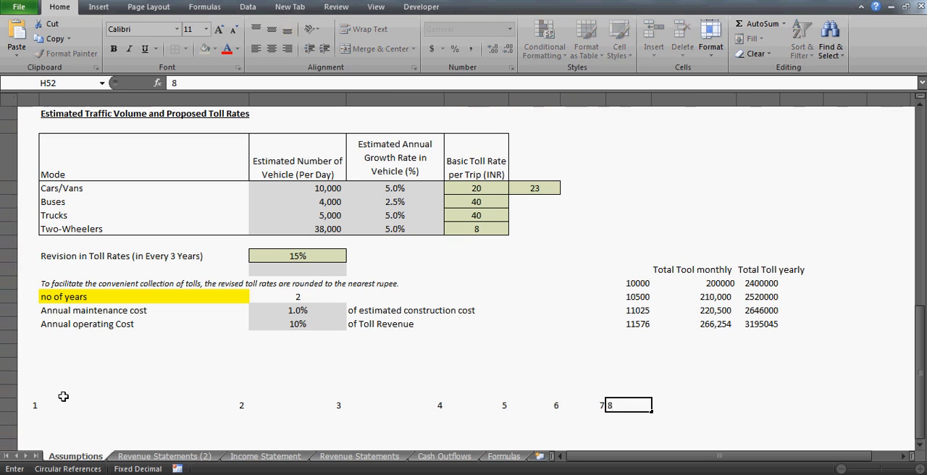
{"action": "key", "text": "Left"}
{"action": "key", "text": "Left"}
{"action": "key", "text": "Left"}
{"action": "key", "text": "Left"}
{"action": "key", "text": "Left"}
{"action": "key", "text": "Left"}
{"action": "key", "text": "Left"}
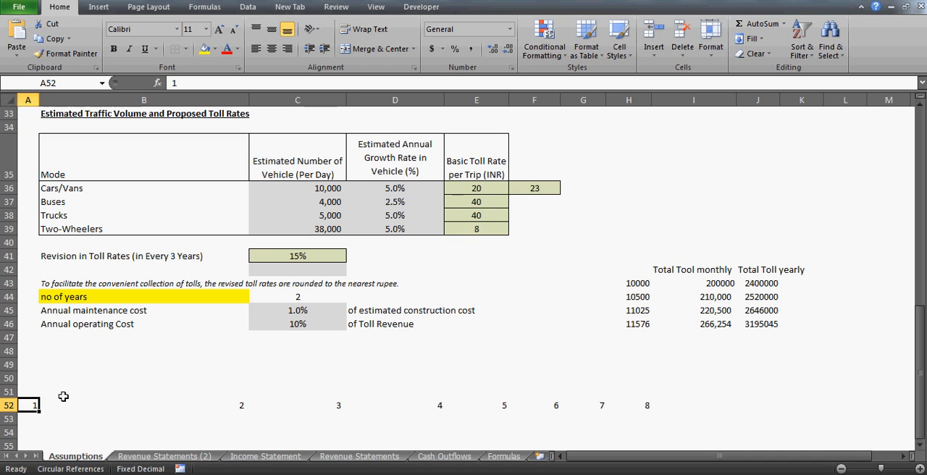
- Enter the formula =COLUMN() in A53, below the first number of the series
{"action": "key", "text": "Return"}
{"action": "type", "text": "=co"}
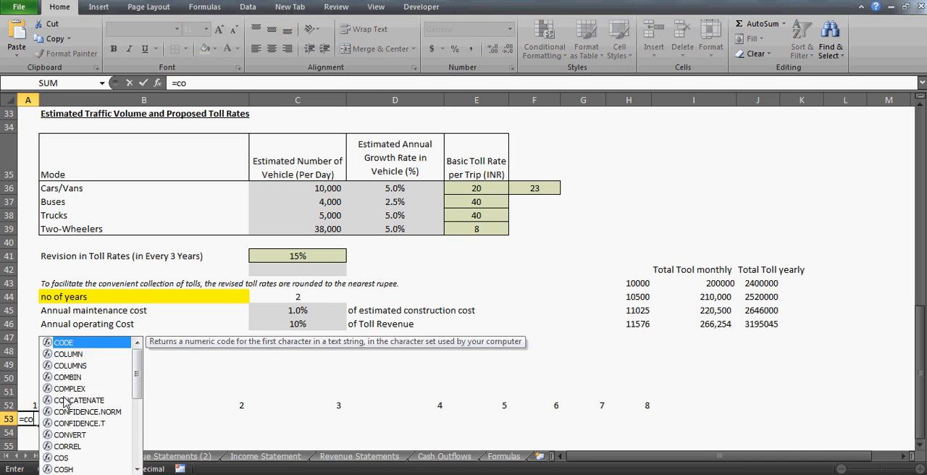
{"action": "type", "text": "lumn("}
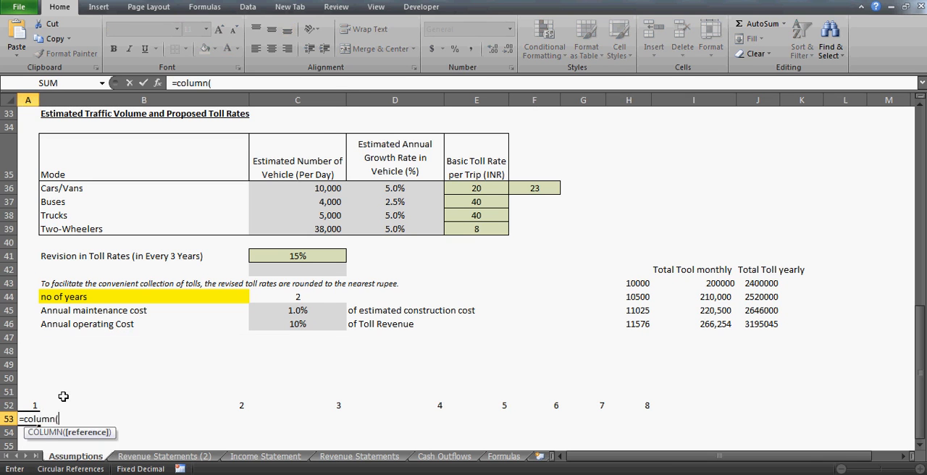
{"action": "type", "text": ")"}
{"action": "key", "text": "ctrl+Return"}
- Copy the COLUMN formula from A53 across B53:H53
{"action": "key", "text": "ctrl+c"}
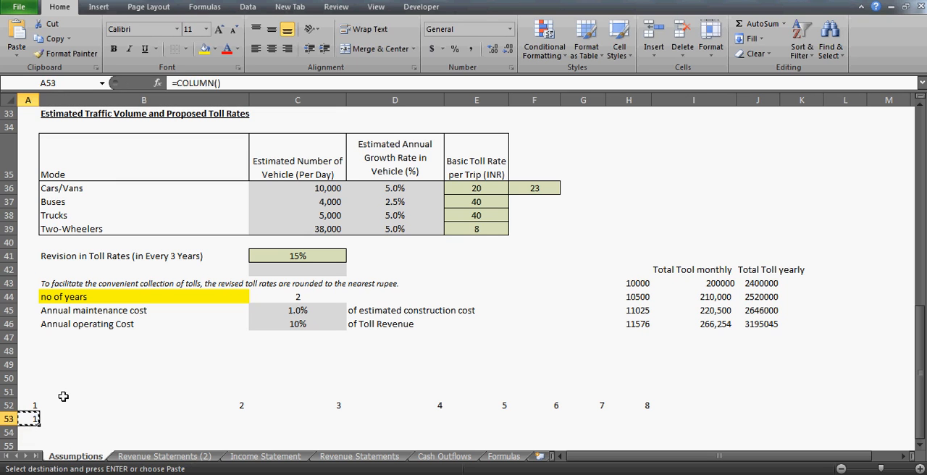
{"action": "key", "text": "Right"}
{"action": "key", "text": "shift+Right"}
{"action": "key", "text": "shift+Right"}
{"action": "key", "text": "shift+Right"}
{"action": "key", "text": "shift+Right"}
{"action": "key", "text": "shift+Right"}
{"action": "key", "text": "shift+Right"}
{"action": "key", "text": "ctrl+v"}
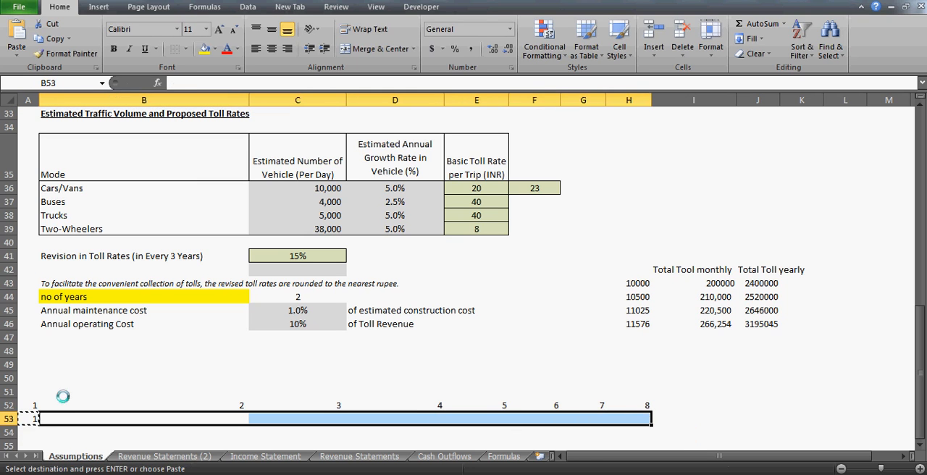
{"action": "key", "text": "Escape"}
- Enter the formula =MOD(A52,C44) in A51, above the number series
{"action": "key", "text": "Up"}
{"action": "key", "text": "Up"}
{"action": "key", "text": "Left"}
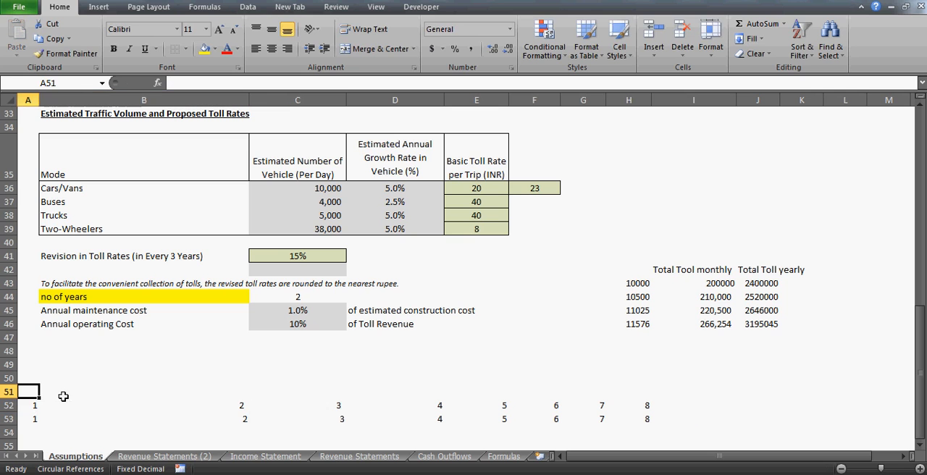
{"action": "type", "text": "="}
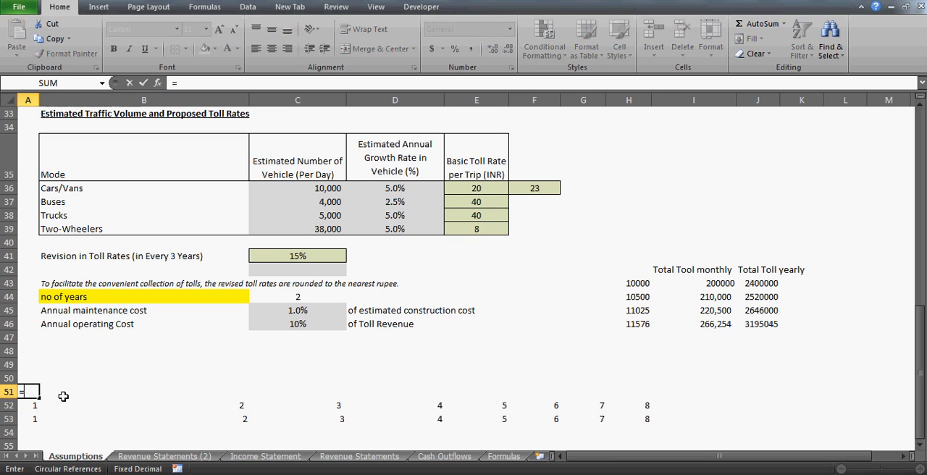
{"action": "type", "text": "mod("}
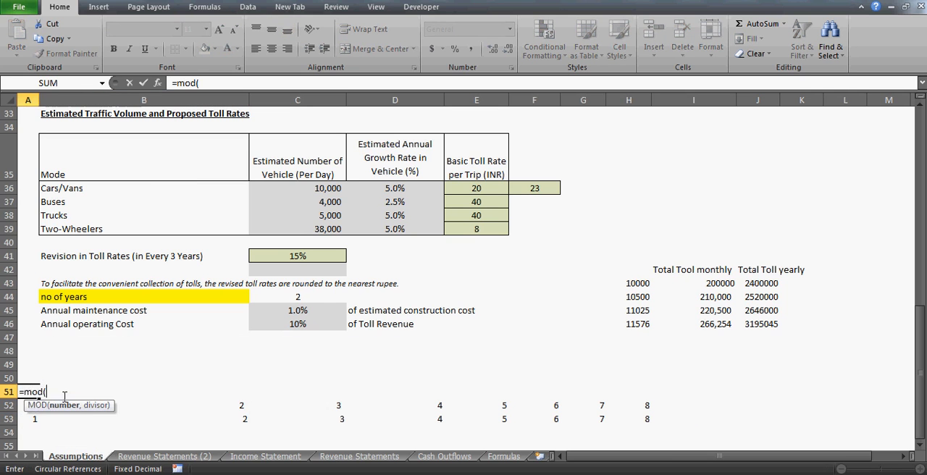
{"action": "type", "text": "A52,"}
{"action": "left_click", "coordinate": [303, 298]}
{"action": "type", "text": ")"}
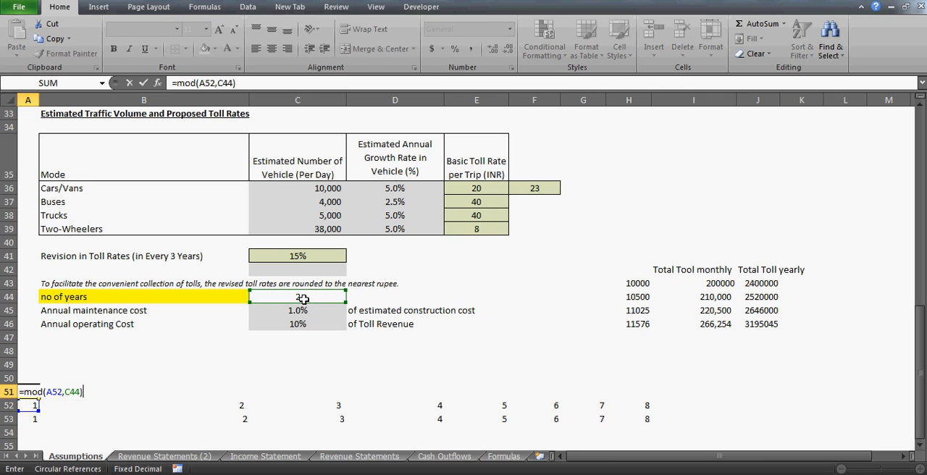
{"action": "key", "text": "Return"}
{"action": "key", "text": "Up"}
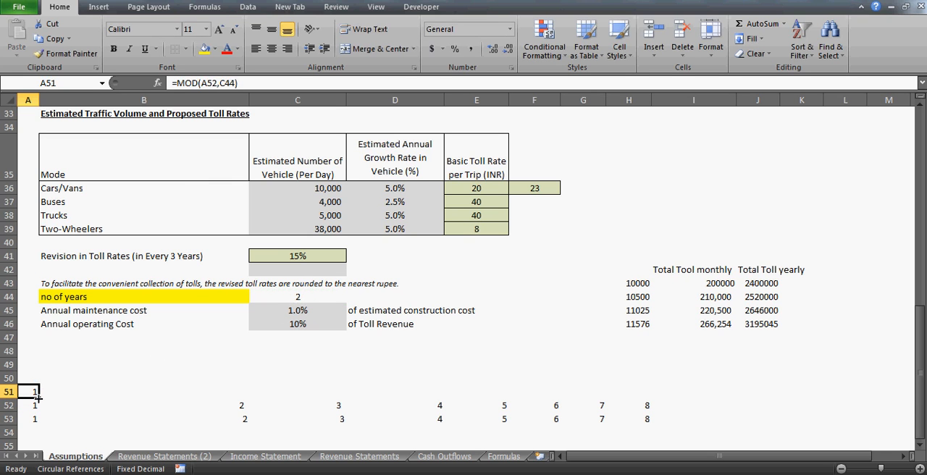
- Fill the MOD formula from A51 across to H51 with its relative references
{"action": "left_click_drag", "start_coordinate": [37, 397], "coordinate": [179, 395]}
{"action": "left_click_drag", "start_coordinate": [296, 401], "coordinate": [644, 397]}
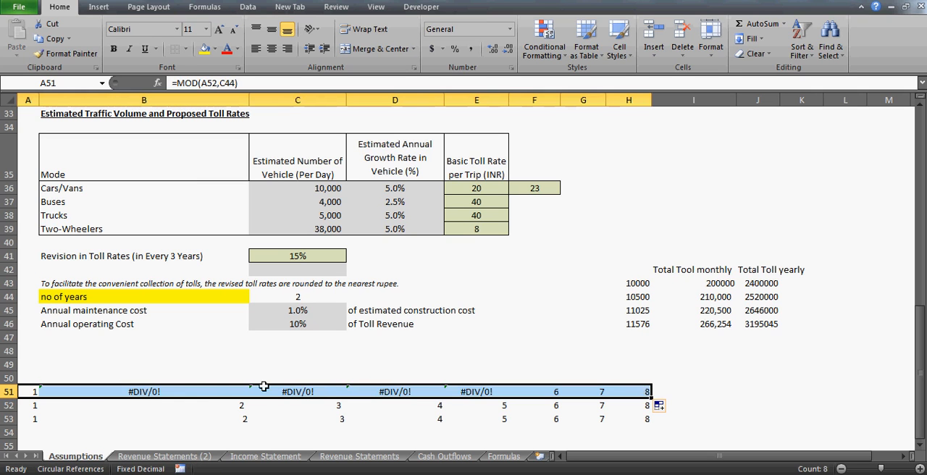
- Make the divisor reference in A51 absolute so the formula reads =MOD(A52,$C$44)
{"action": "left_click", "coordinate": [32, 391]}
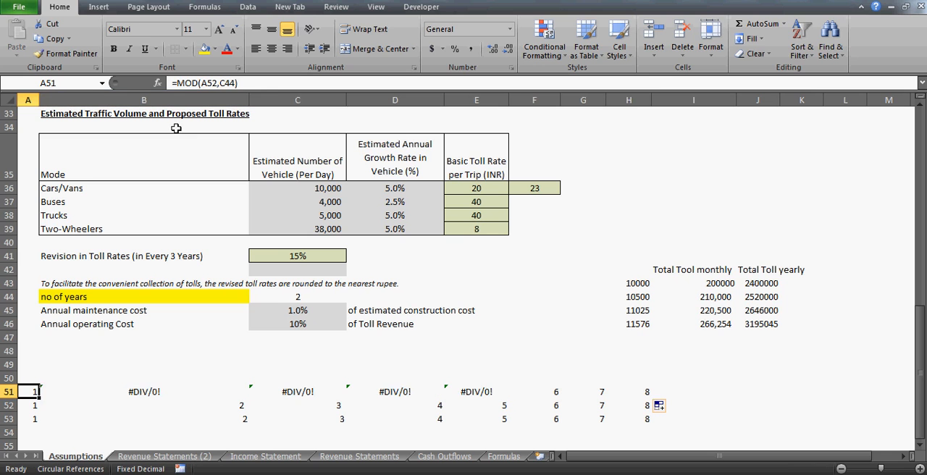
{"action": "left_click", "coordinate": [233, 84]}
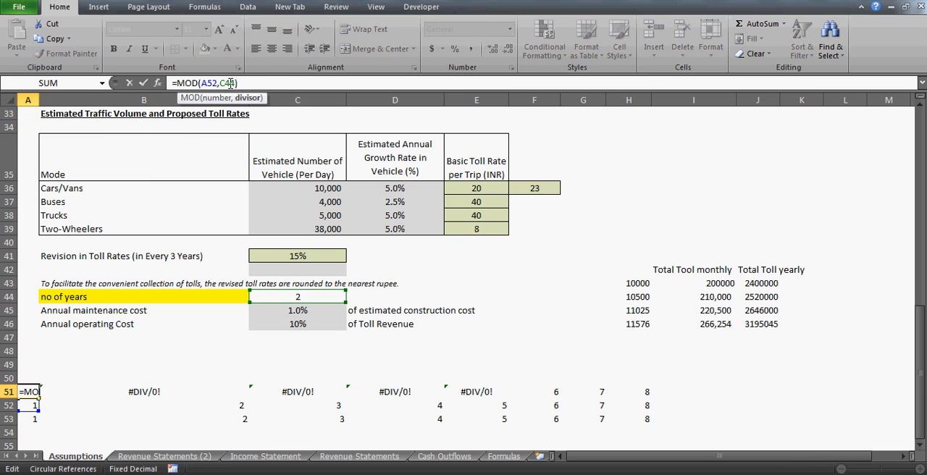
{"action": "key", "text": "F4"}
{"action": "key", "text": "ctrl+Return"}
- Copy the corrected MOD formula from A51 over B51:H51
{"action": "key", "text": "ctrl+c"}
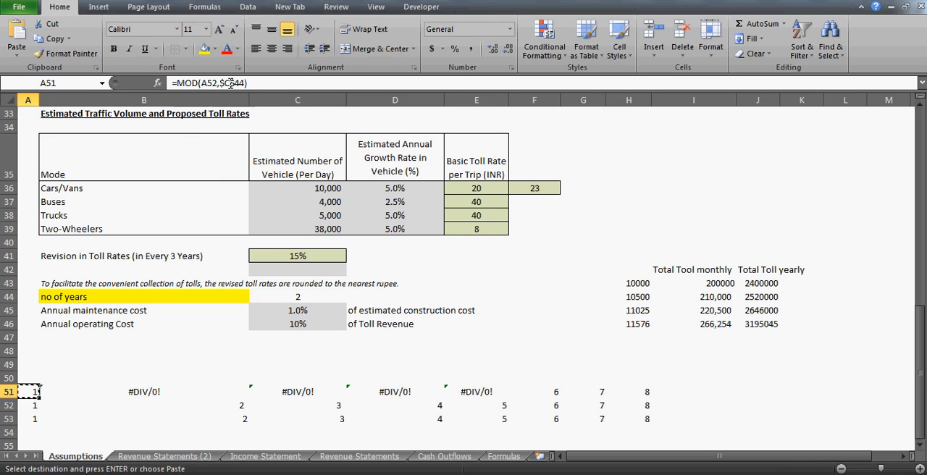
{"action": "key", "text": "Right"}
{"action": "key", "text": "shift+Right"}
{"action": "key", "text": "shift+Right"}
{"action": "key", "text": "shift+Right"}
{"action": "key", "text": "shift+Right"}
{"action": "key", "text": "shift+Right"}
{"action": "key", "text": "shift+Right"}
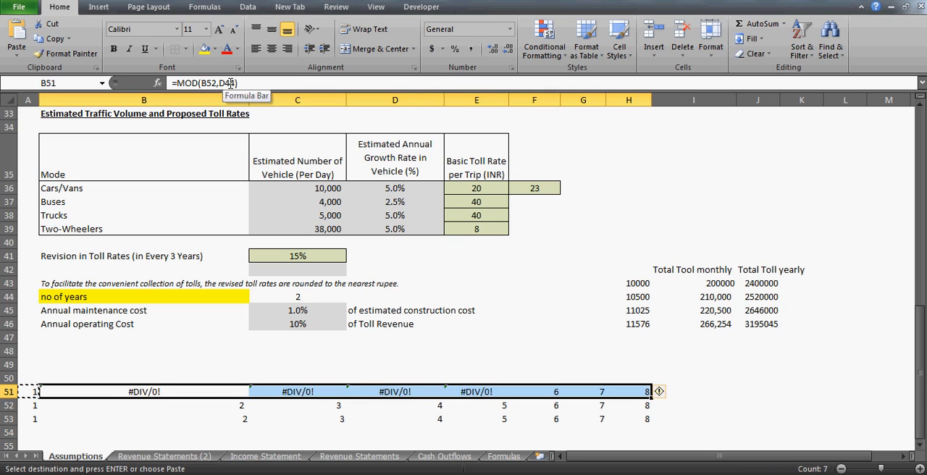
{"action": "key", "text": "ctrl+v"}
{"action": "key", "text": "shift+BackSpace"}
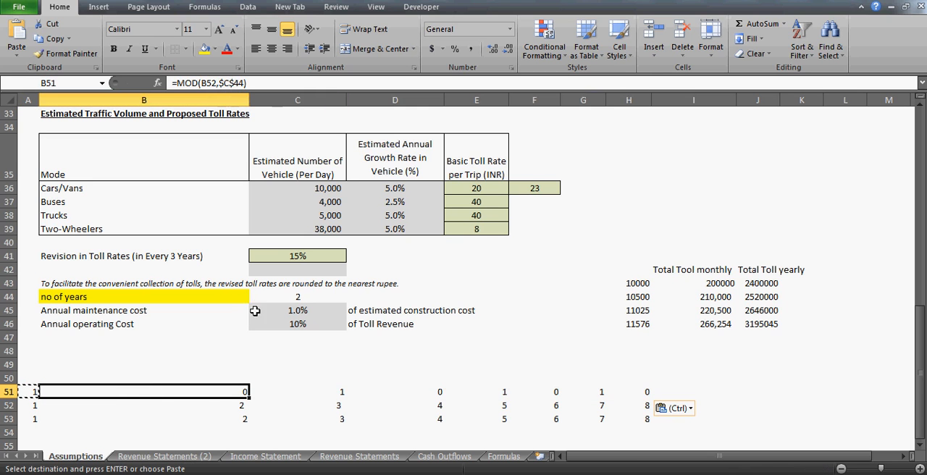
- Examine the MOD results in row 51 against the numbers in row 52 to see how the remainders repeat
{"action": "left_click", "coordinate": [223, 404]}
{"action": "key", "text": "Up"}
{"action": "key", "text": "Right"}
{"action": "key", "text": "Right"}
{"action": "key", "text": "Right"}
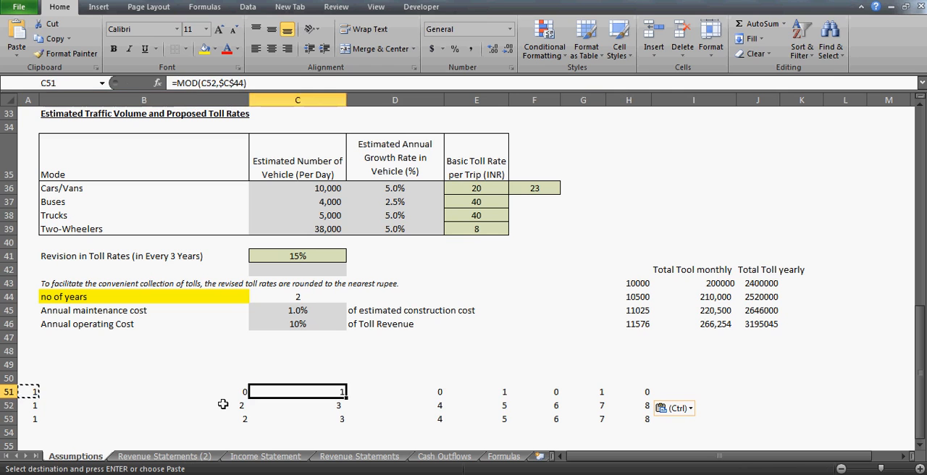
{"action": "key", "text": "Down"}
{"action": "key", "text": "Left"}
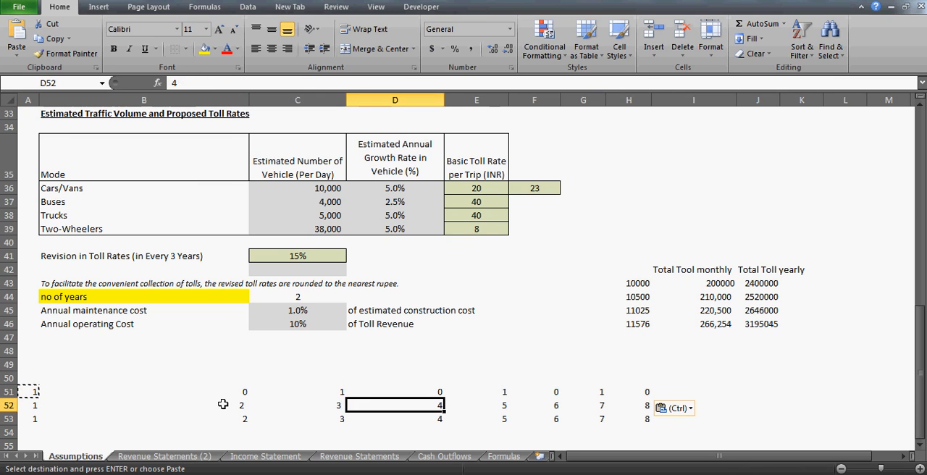
{"action": "key", "text": "Up"}
{"action": "key", "text": "Right"}
{"action": "key", "text": "Right"}
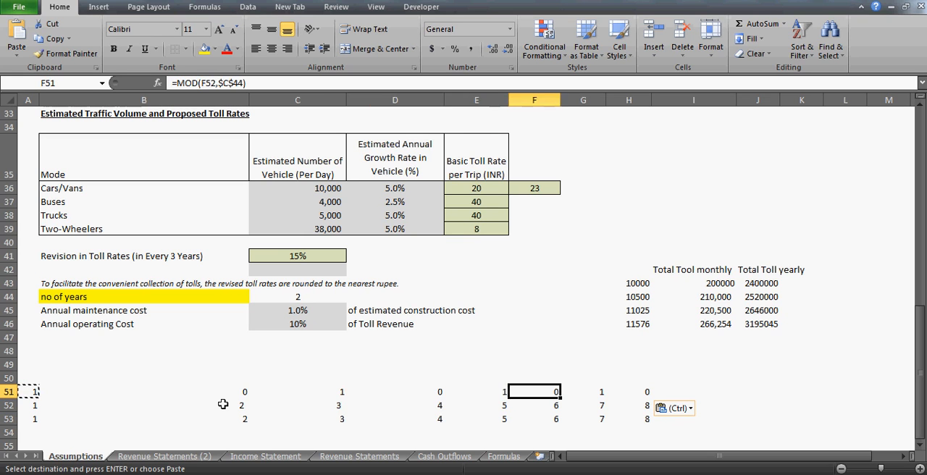
{"action": "key", "text": "Left"}
{"action": "key", "text": "Right"}
{"action": "key", "text": "Right"}
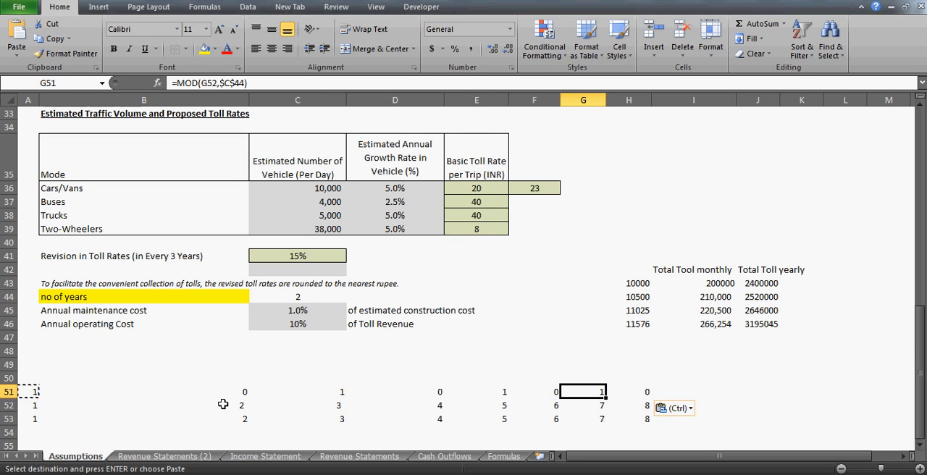
- Set the no of years in C44 to 1 and check the MOD results across row 51
{"action": "left_click", "coordinate": [295, 297]}
{"action": "type", "text": "1"}
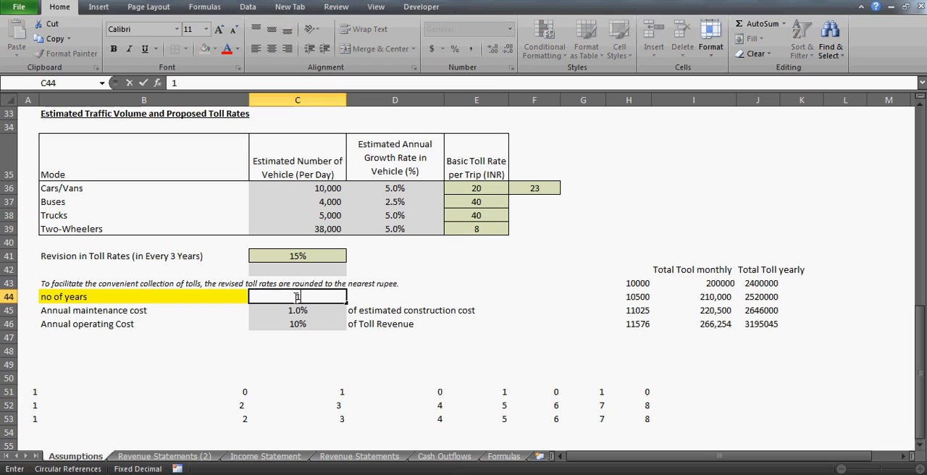
{"action": "key", "text": "Return"}
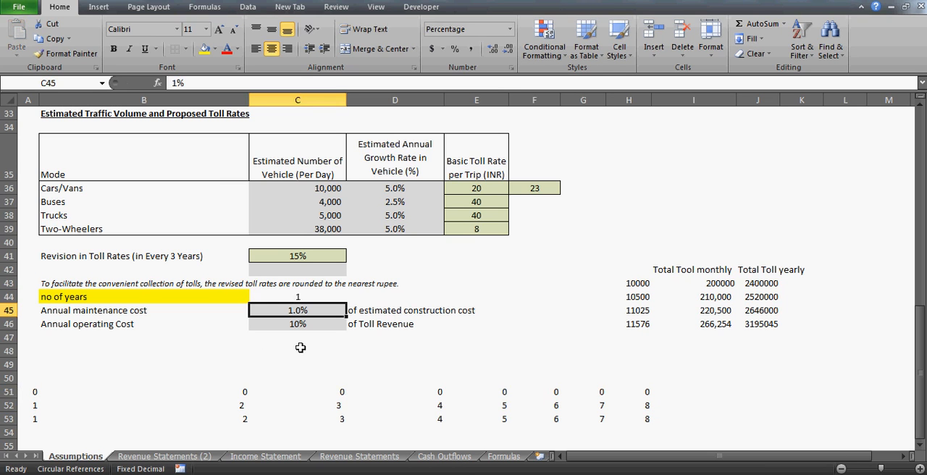
{"action": "left_click", "coordinate": [31, 392]}
{"action": "key", "text": "Right"}
{"action": "key", "text": "Right"}
{"action": "key", "text": "Right"}
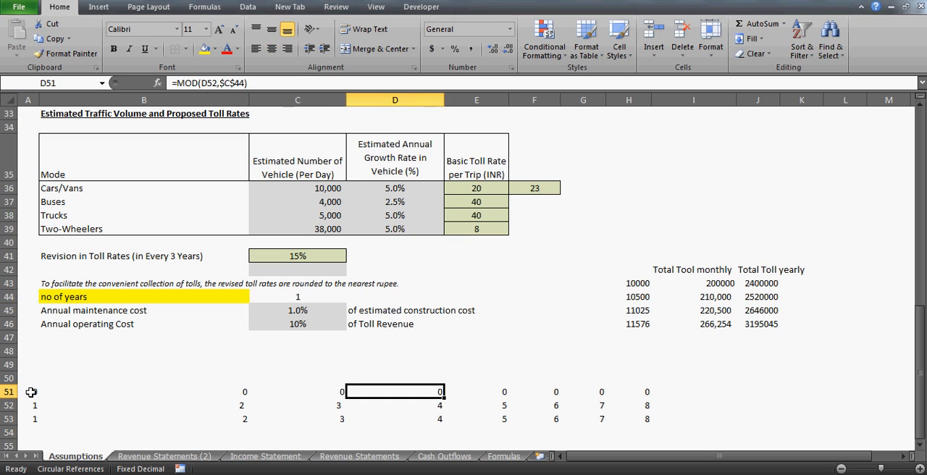
{"action": "key", "text": "Right"}
{"action": "key", "text": "Right"}
{"action": "key", "text": "Right"}
{"action": "key", "text": "Left"}
{"action": "key", "text": "Left"}
{"action": "key", "text": "Left"}
- Set the no of years in C44 to 3 and step through the MOD remainders at the start of row 51
{"action": "left_click", "coordinate": [298, 298]}
{"action": "type", "text": "3"}
{"action": "key", "text": "Return"}
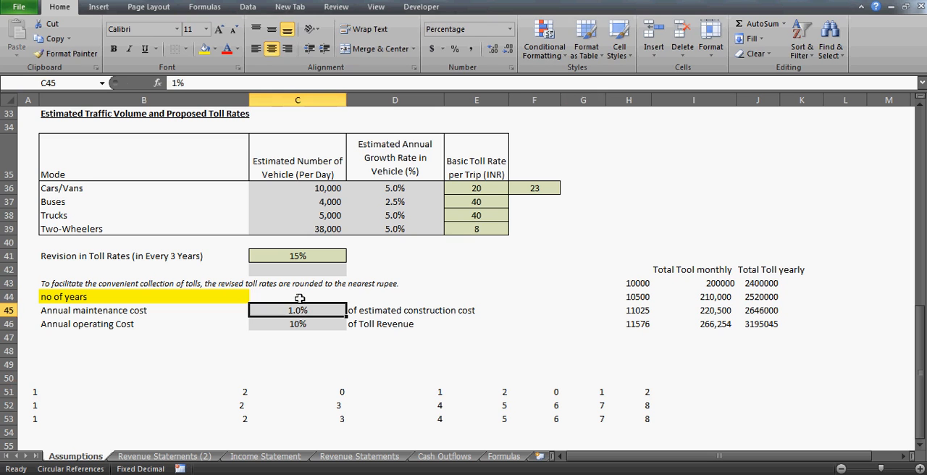
{"action": "left_click", "coordinate": [41, 391]}
{"action": "key", "text": "Right"}
{"action": "key", "text": "Right"}
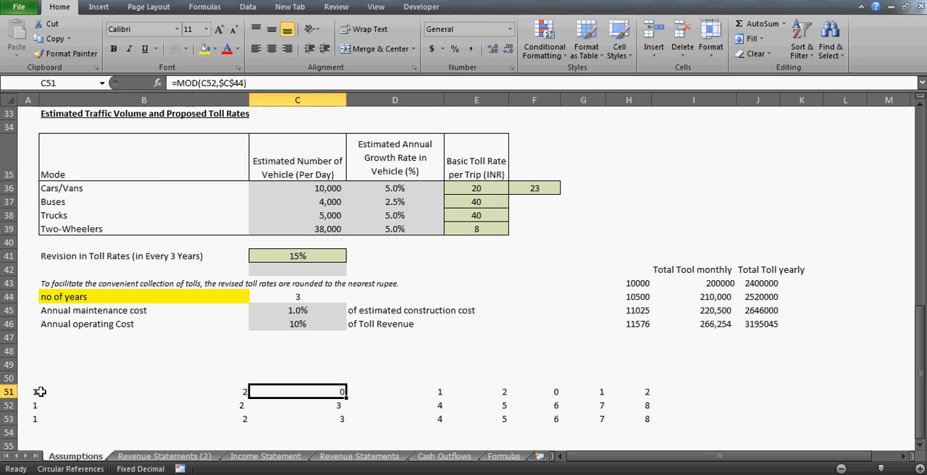
{"action": "key", "text": "Left"}
{"action": "key", "text": "Left"}
{"action": "key", "text": "Left"}
{"action": "key", "text": "Right"}
{"action": "key", "text": "Right"}
{"action": "key", "text": "Right"}
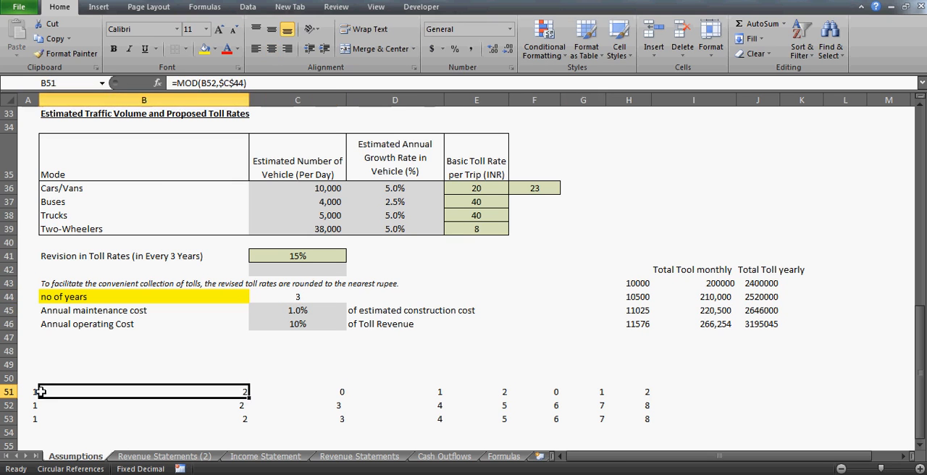
- Compare the divisor in C44 with the first cycle of remainders in A51:C51
{"action": "key", "text": "Left"}
{"action": "key", "text": "Down"}
{"action": "key", "text": "Up"}
{"action": "key", "text": "Up"}
{"action": "key", "text": "Up"}
{"action": "key", "text": "Up"}
{"action": "key", "text": "Up"}
{"action": "key", "text": "Up"}
{"action": "key", "text": "Up"}
{"action": "key", "text": "Up"}
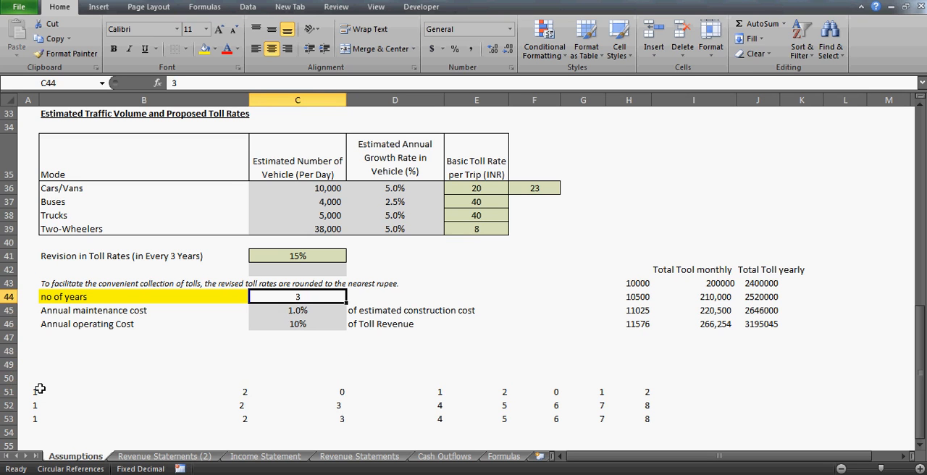
{"action": "left_click", "coordinate": [40, 389]}
{"action": "key", "text": "Left"}
{"action": "key", "text": "shift+Right"}
{"action": "key", "text": "shift+Right"}
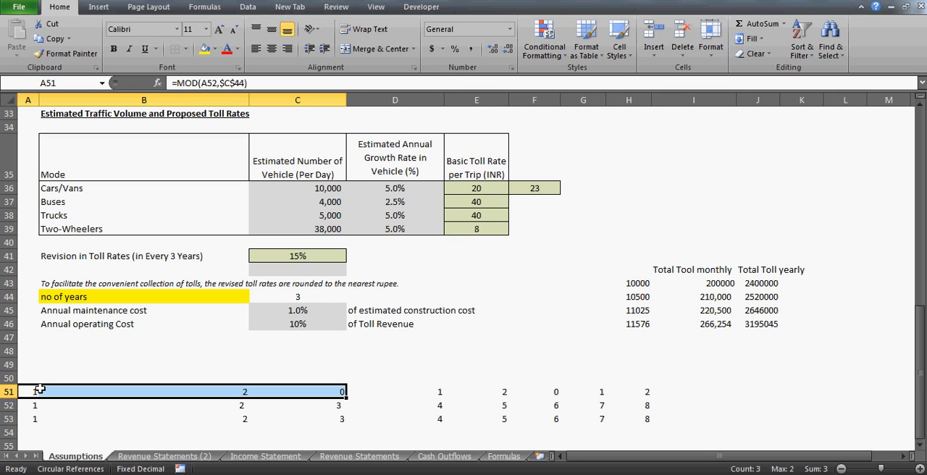
- Set the no of years in C44 to 4 and check the MOD results from A51 to H51
{"action": "left_click", "coordinate": [303, 296]}
{"action": "type", "text": "4"}
{"action": "key", "text": "Return"}
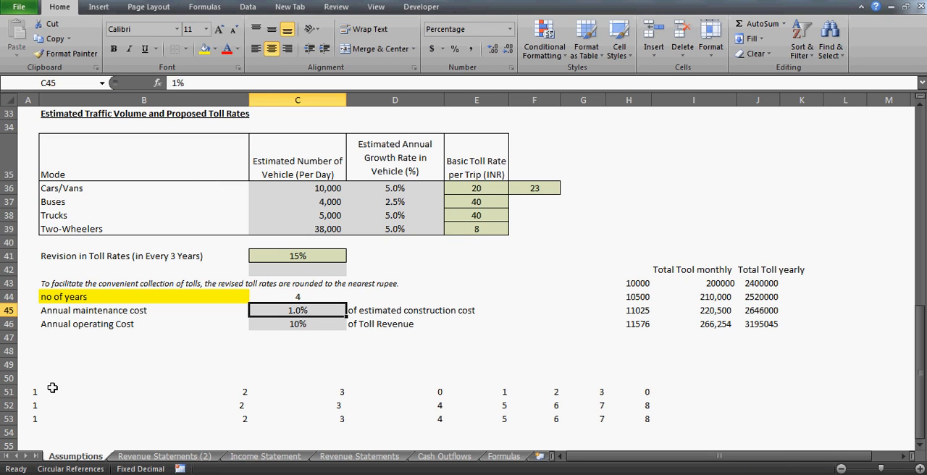
{"action": "left_click", "coordinate": [52, 388]}
{"action": "key", "text": "Left"}
{"action": "key", "text": "Right"}
{"action": "key", "text": "Right"}
{"action": "key", "text": "Right"}
{"action": "key", "text": "Right"}
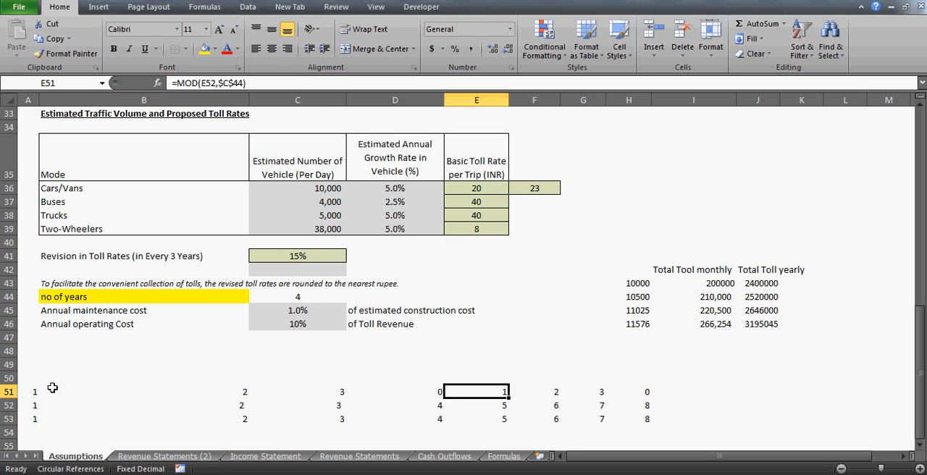
{"action": "key", "text": "Right"}
{"action": "key", "text": "Right"}
{"action": "key", "text": "Right"}
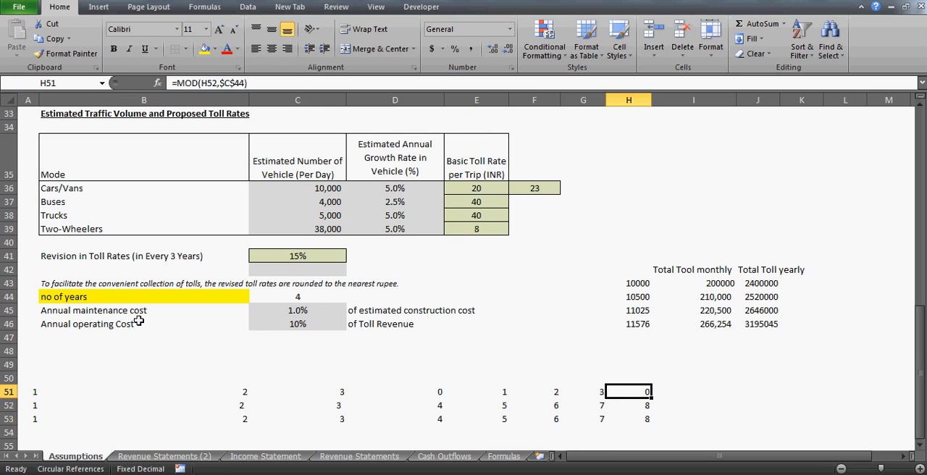
- Set the no of years in C44 to 5 and check where the remainders restart along row 51
{"action": "left_click", "coordinate": [300, 297]}
{"action": "type", "text": "5"}
{"action": "key", "text": "Return"}
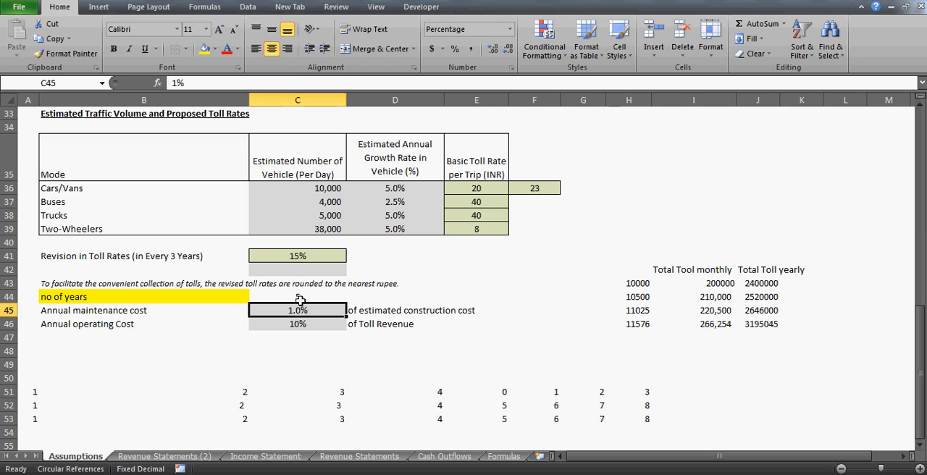
{"action": "left_click", "coordinate": [48, 392]}
{"action": "key", "text": "Right"}
{"action": "key", "text": "Right"}
{"action": "key", "text": "Right"}
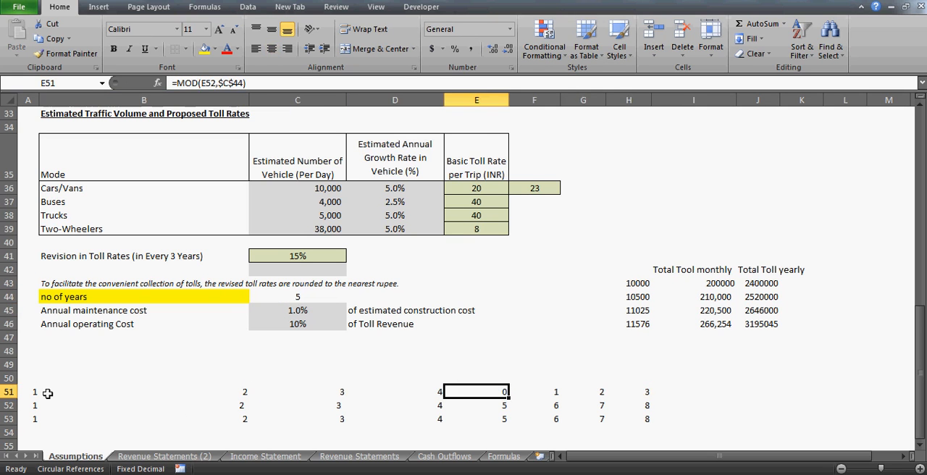
{"action": "key", "text": "Right"}
{"action": "key", "text": "Left"}
{"action": "key", "text": "Right"}
{"action": "key", "text": "Right"}
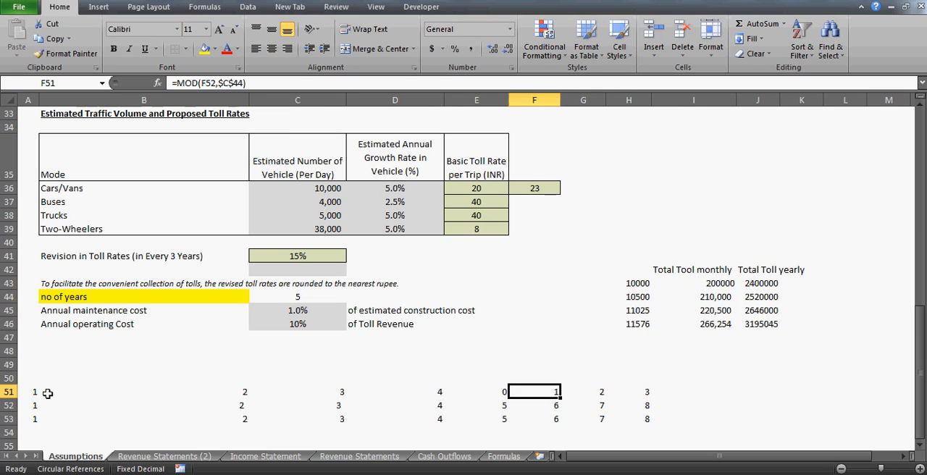
{"action": "key", "text": "Right"}
{"action": "key", "text": "Right"}
{"action": "key", "text": "Left"}
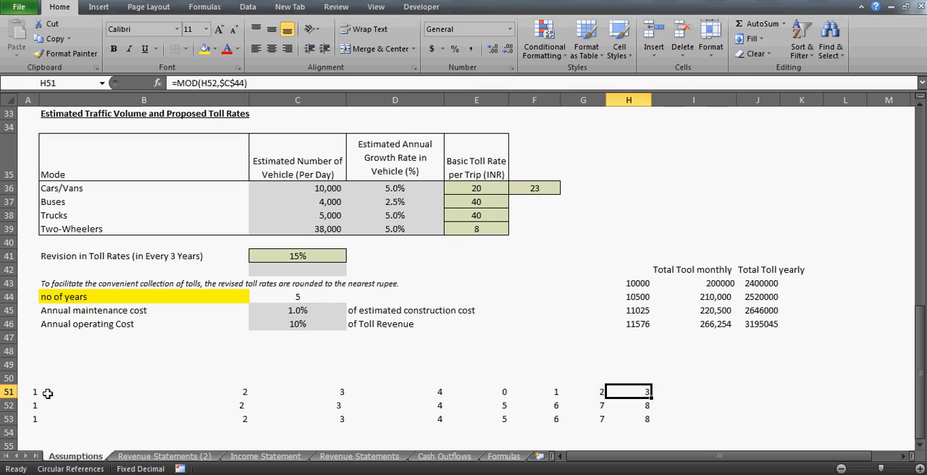
- Copy the MOD formula from H51 into I51:K51
{"action": "key", "text": "ctrl+c"}
{"action": "key", "text": "Right"}
{"action": "key", "text": "shift+Right"}
{"action": "key", "text": "shift+Right"}
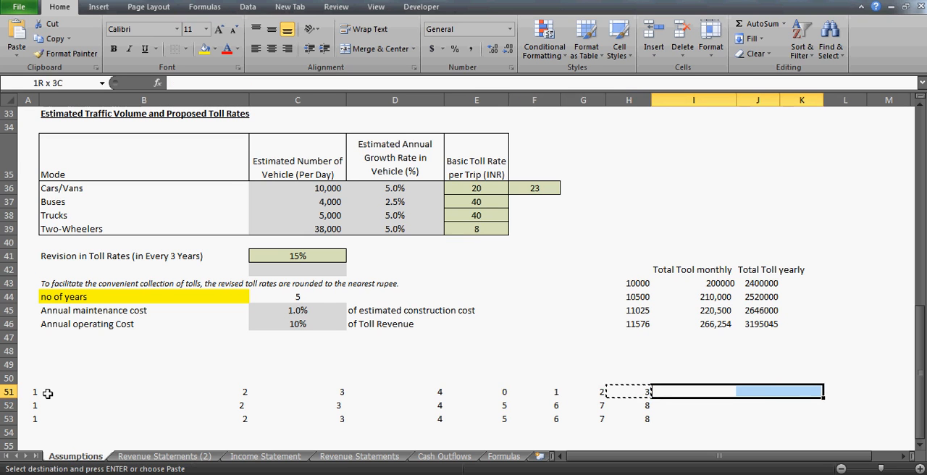
{"action": "key", "text": "ctrl+v"}
- Continue the number series in row 52 with 9 in I52 and 10 in J52, and review the MOD results above
{"action": "key", "text": "Left"}
{"action": "key", "text": "Down"}
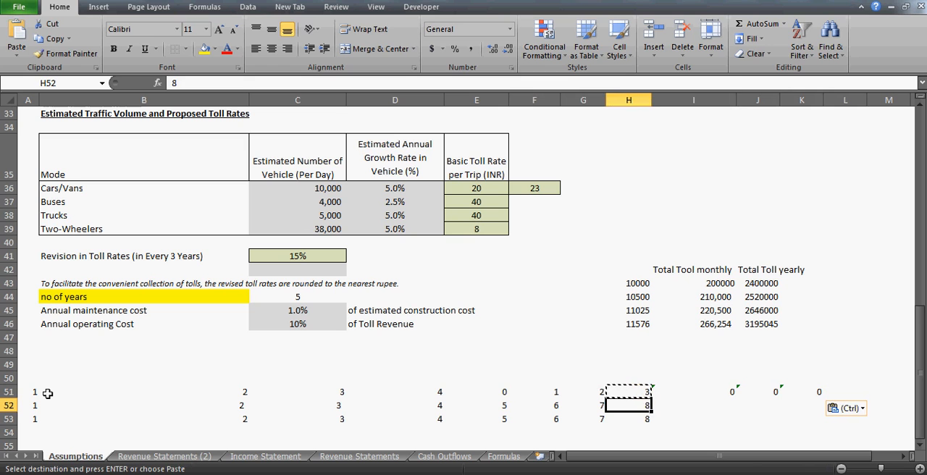
{"action": "key", "text": "Right"}
{"action": "key", "text": "ctrl+r"}
{"action": "key", "text": "Right"}
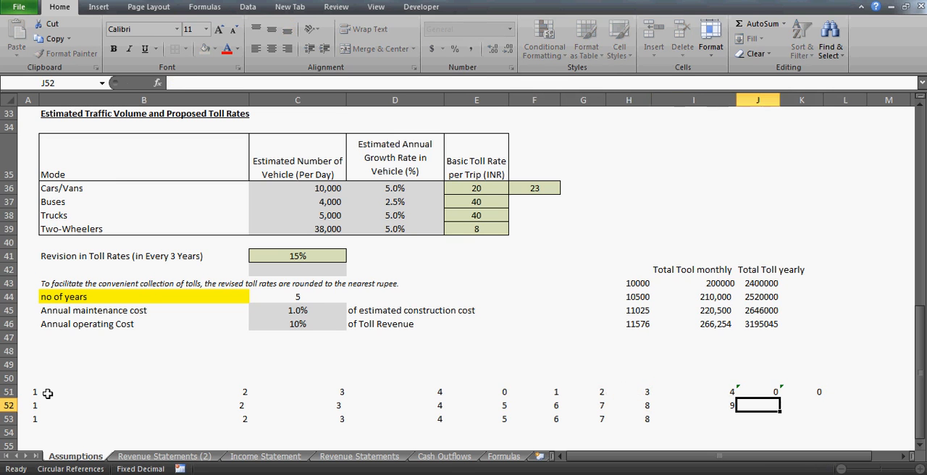
{"action": "type", "text": "10"}
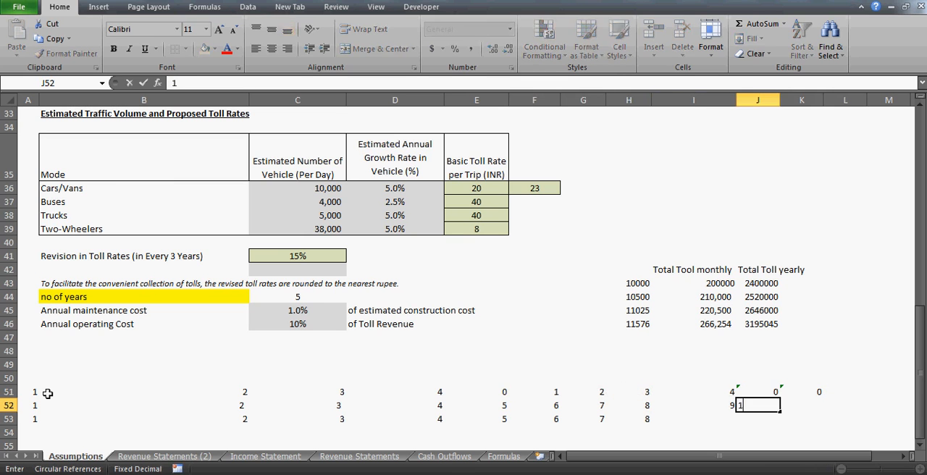
{"action": "key", "text": "Return"}
{"action": "key", "text": "Up"}
{"action": "key", "text": "Up"}
{"action": "key", "text": "Left"}
{"action": "key", "text": "Left"}
{"action": "key", "text": "Left"}
{"action": "key", "text": "Left"}
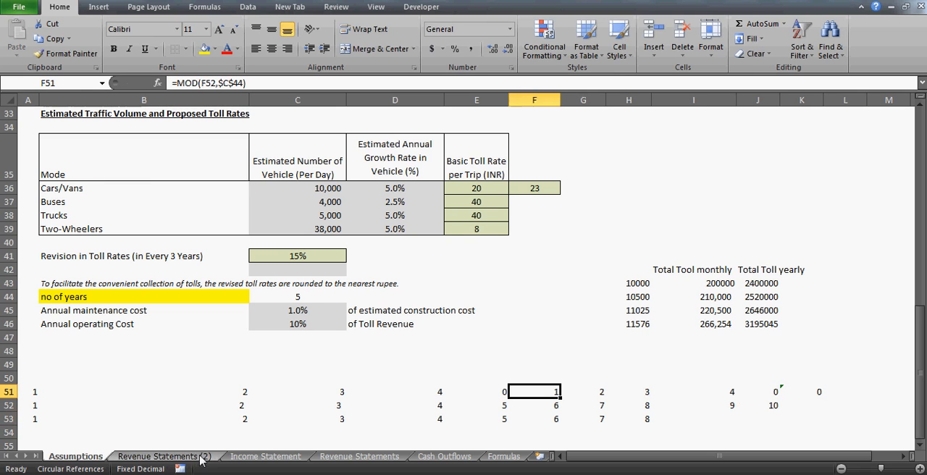
- Switch to the Revenue Statements (2) sheet and review the year counter in row 25
{"action": "left_click", "coordinate": [159, 457]}
{"action": "left_click", "coordinate": [157, 397]}
{"action": "key", "text": "Left"}
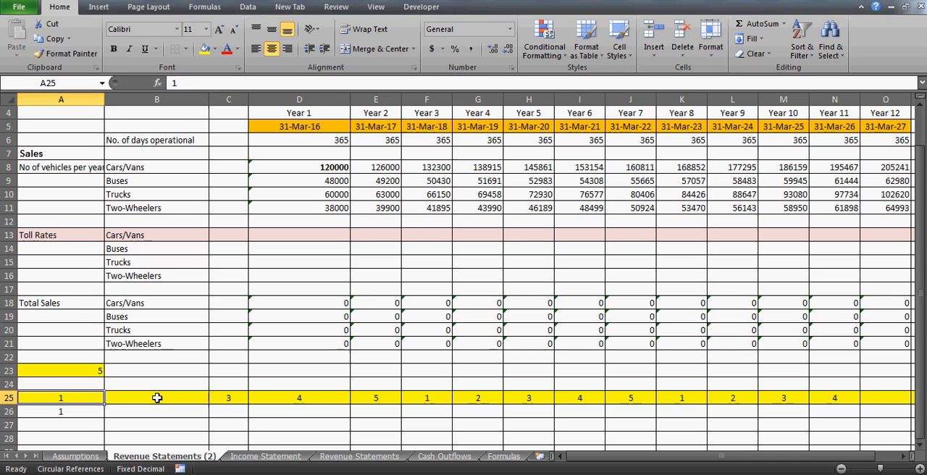
{"action": "key", "text": "Down"}
{"action": "key", "text": "Right"}
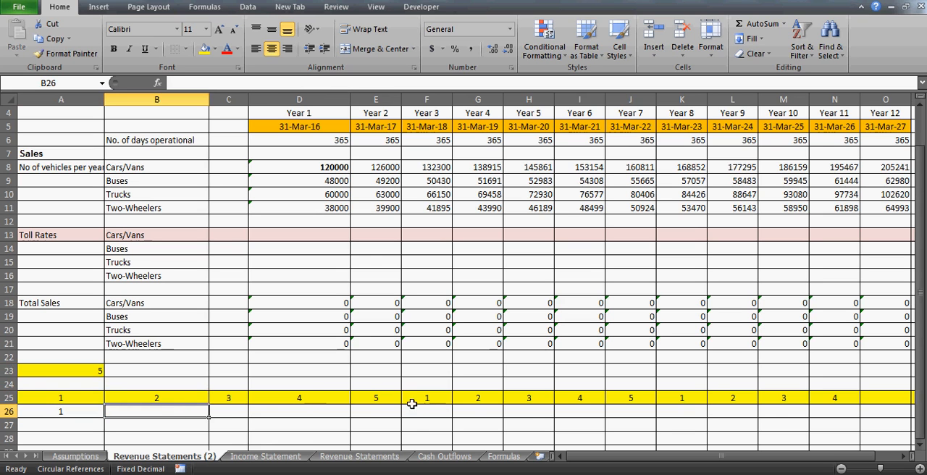
- Set the no of years in C44 on the Assumptions sheet to 3
{"action": "left_click", "coordinate": [72, 456]}
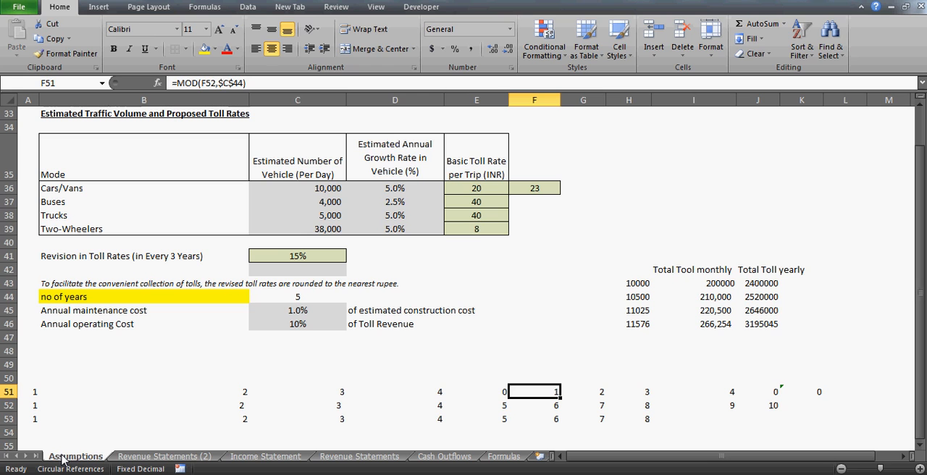
{"action": "left_click", "coordinate": [311, 295]}
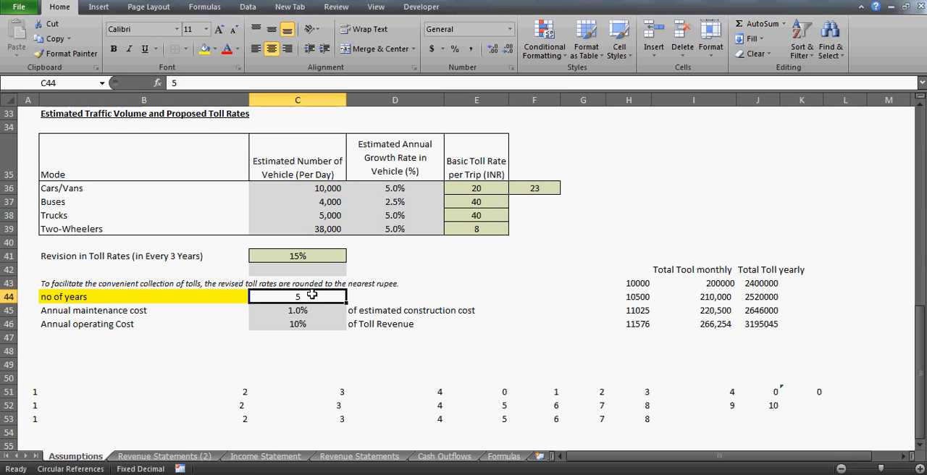
{"action": "type", "text": "3"}
{"action": "key", "text": "Return"}
- Examine how the counter in row 25 of the Revenue Statements (2) sheet repeats, including its formula in D25
{"action": "left_click", "coordinate": [170, 457]}
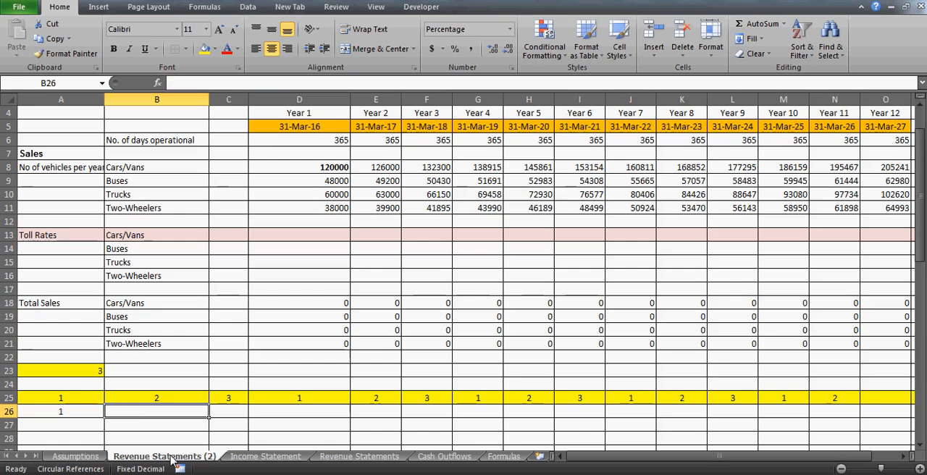
{"action": "left_click", "coordinate": [80, 388]}
{"action": "key", "text": "Right"}
{"action": "key", "text": "Right"}
{"action": "key", "text": "Down"}
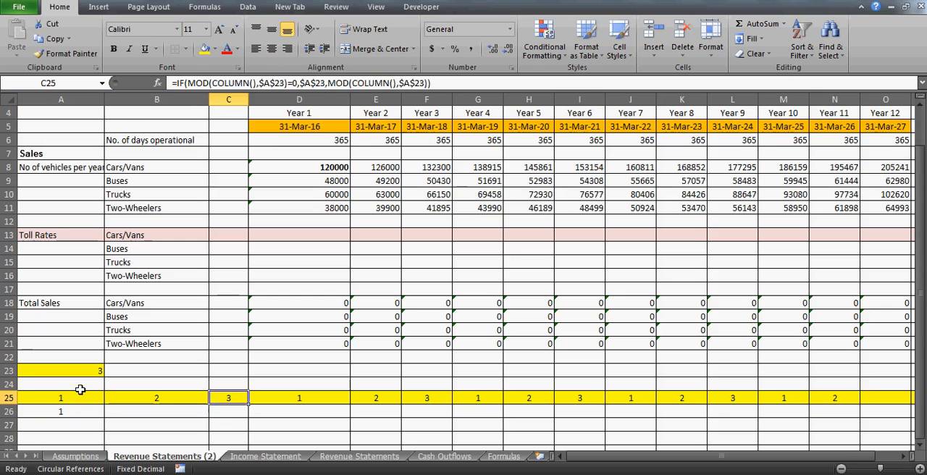
{"action": "key", "text": "Right"}
{"action": "key", "text": "Right"}
{"action": "key", "text": "Right"}
{"action": "key", "text": "Right"}
{"action": "key", "text": "Right"}
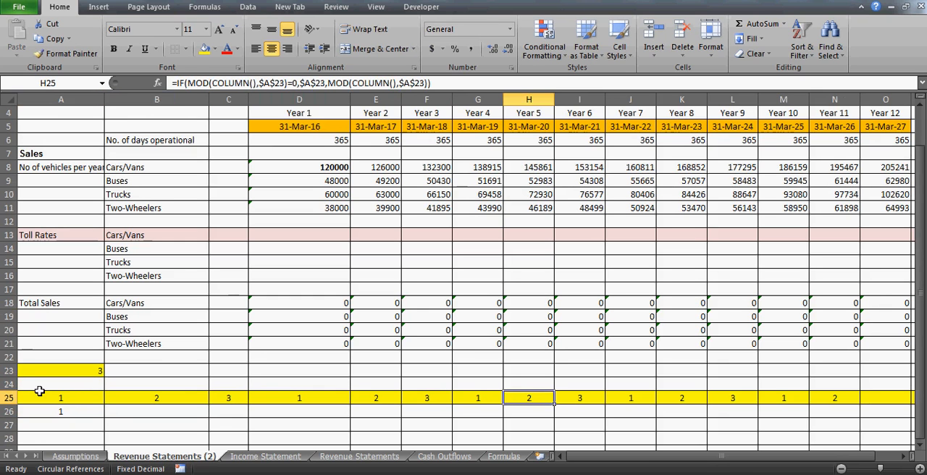
{"action": "left_click", "coordinate": [82, 410]}
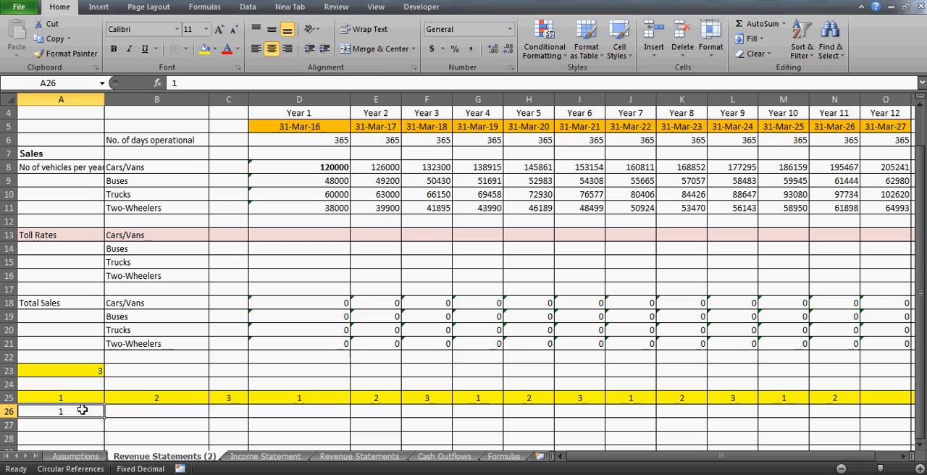
{"action": "key", "text": "Right"}
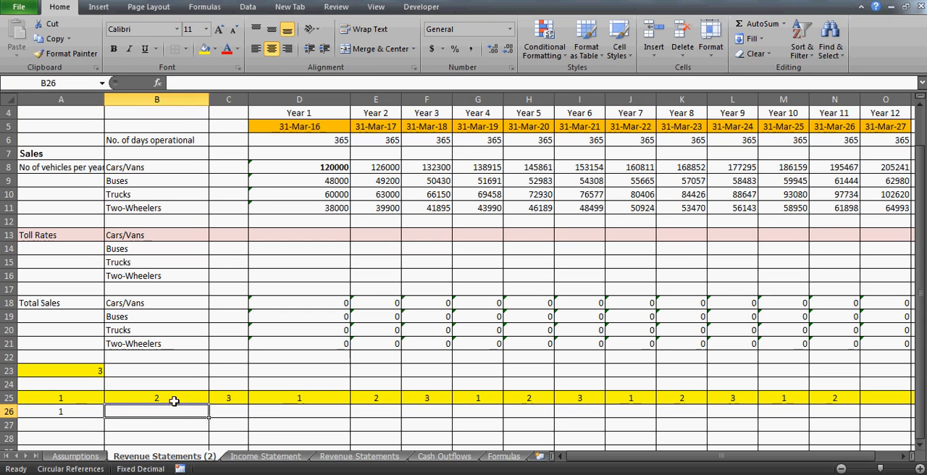
{"action": "left_click", "coordinate": [279, 398]}
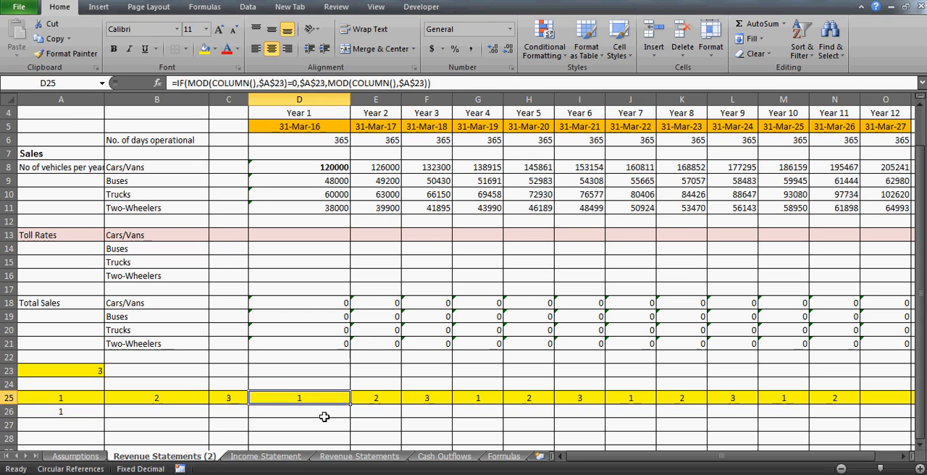
- Fill the three-year counter group D25:F25 with light blue
{"action": "key", "text": "Home"}
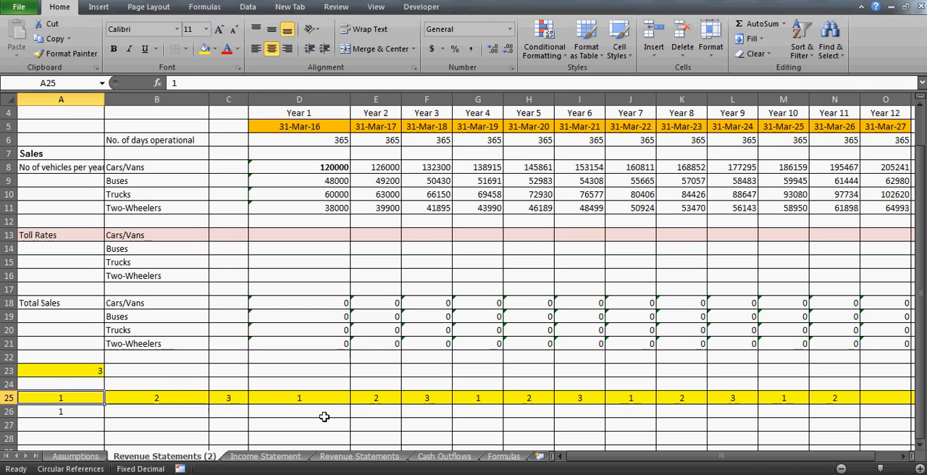
{"action": "key", "text": "shift+Right"}
{"action": "key", "text": "shift+Right"}
{"action": "key", "text": "Right"}
{"action": "key", "text": "Right"}
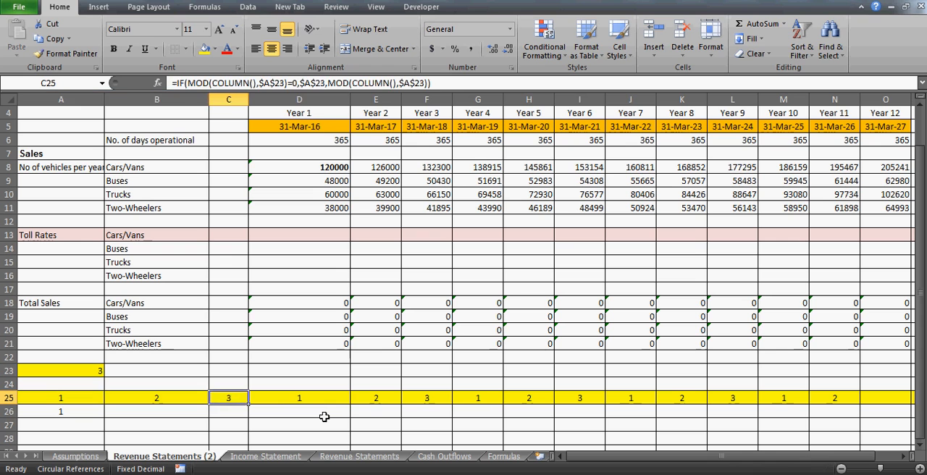
{"action": "key", "text": "Right"}
{"action": "key", "text": "shift+Right"}
{"action": "key", "text": "shift+Right"}
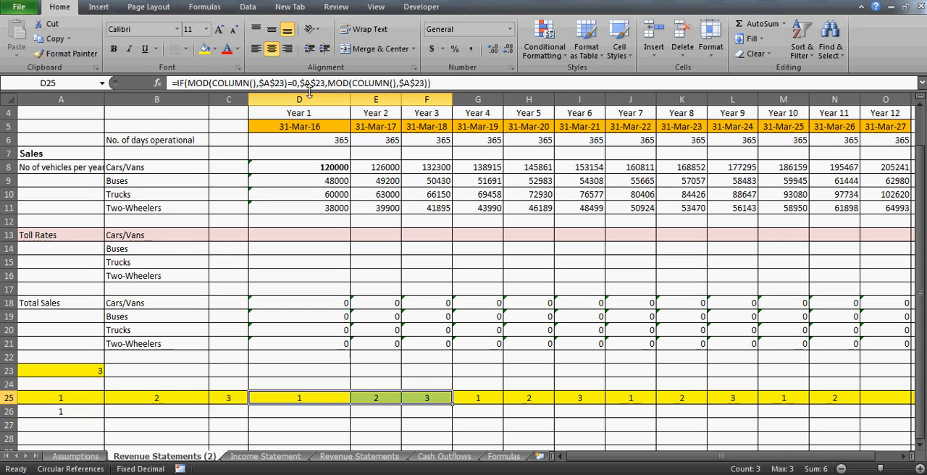
{"action": "left_click", "coordinate": [215, 49]}
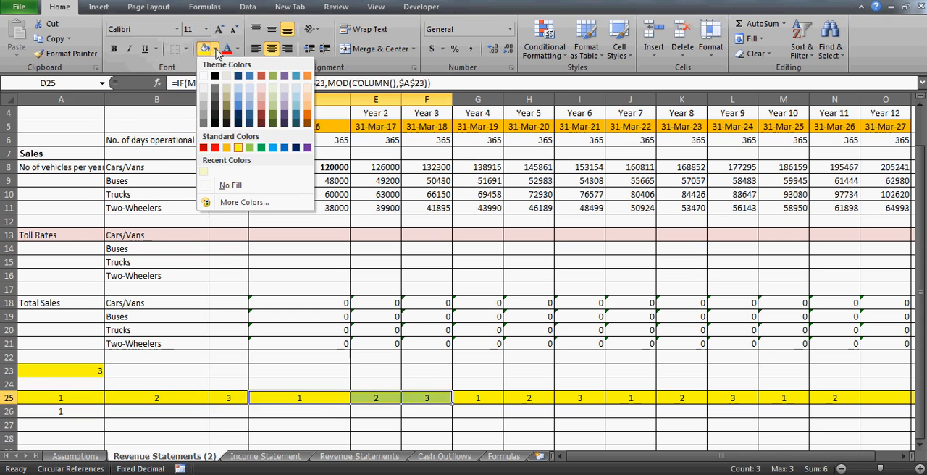
{"action": "left_click", "coordinate": [252, 102]}
- Fill the counter group J25:L25 with the same light blue, leaving G25:I25 yellow
{"action": "key", "text": "Right"}
{"action": "key", "text": "Right"}
{"action": "key", "text": "Right"}
{"action": "key", "text": "shift+Right"}
{"action": "key", "text": "shift+Right"}
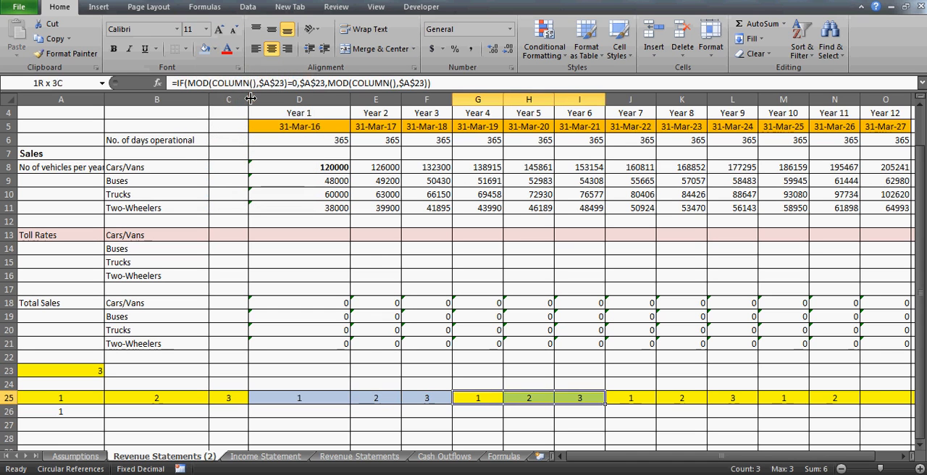
{"action": "left_click", "coordinate": [215, 48]}
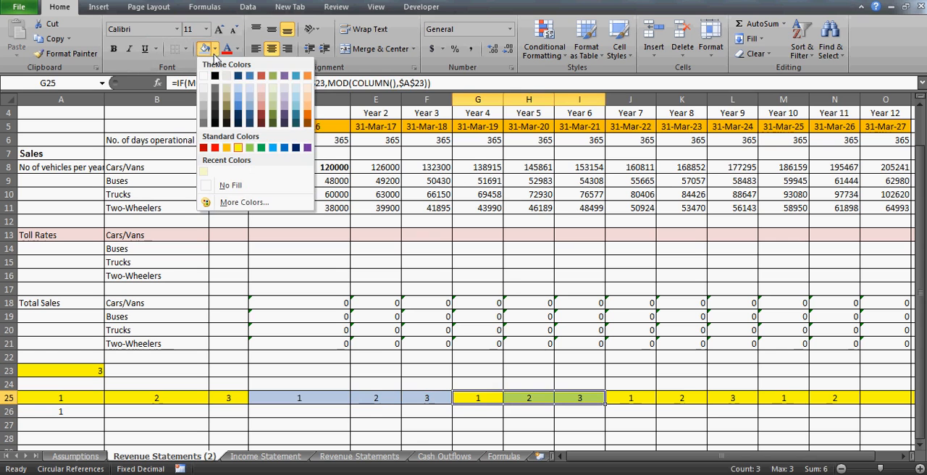
{"action": "left_click_drag", "start_coordinate": [634, 399], "coordinate": [732, 399]}
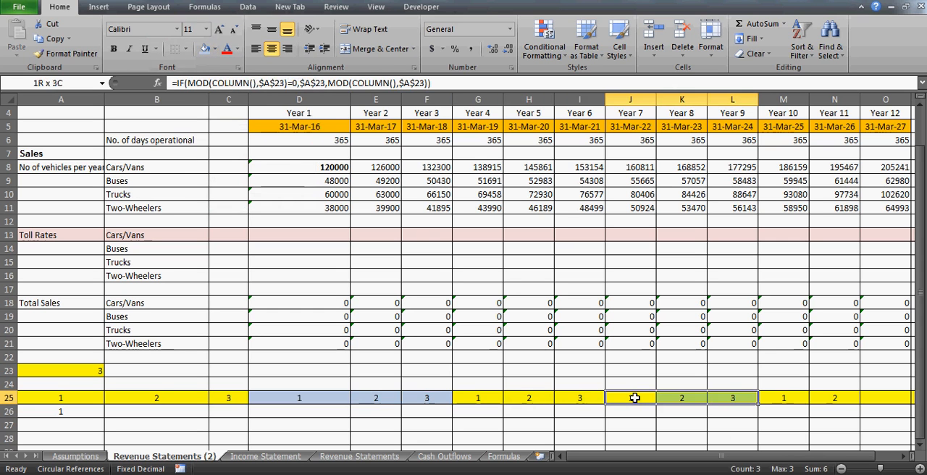
{"action": "left_click", "coordinate": [205, 49]}
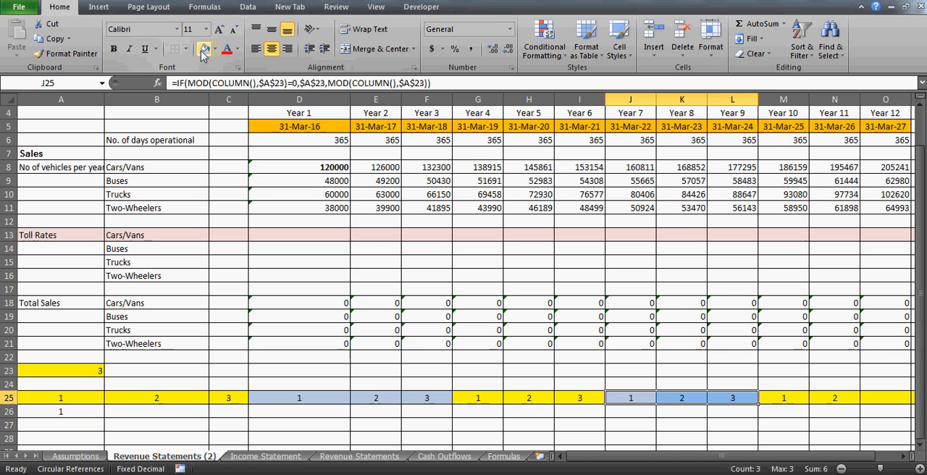
- Examine how the row 25 counter changes within A25:C25 and from C25 to D25
{"action": "left_click", "coordinate": [362, 396]}
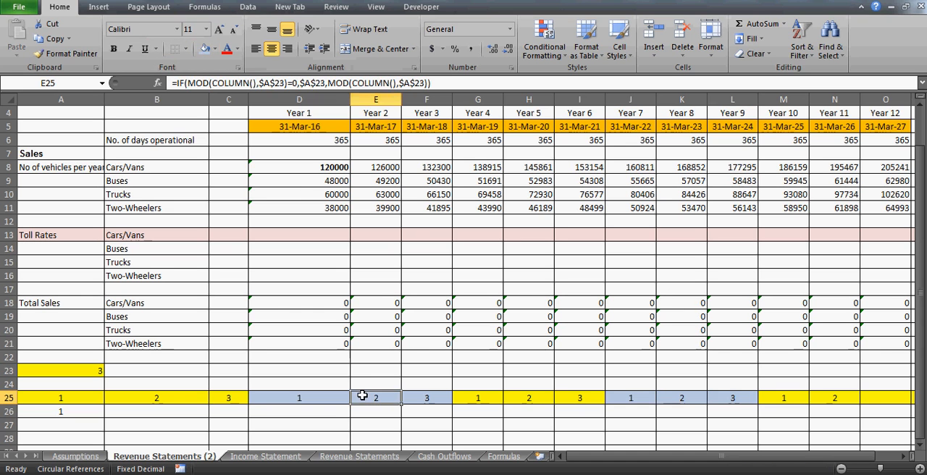
{"action": "key", "text": "Left"}
{"action": "key", "text": "Left"}
{"action": "key", "text": "Left"}
{"action": "key", "text": "Left"}
{"action": "key", "text": "Down"}
{"action": "key", "text": "Right"}
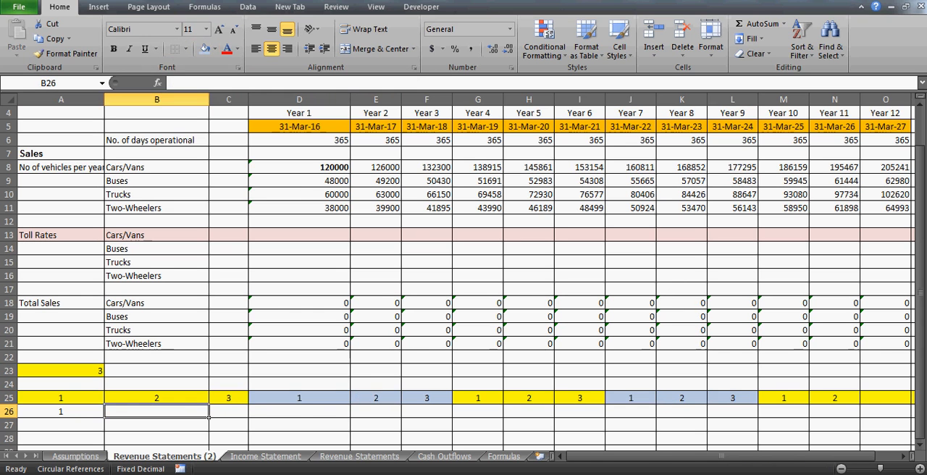
{"action": "key", "text": "Up"}
{"action": "key", "text": "Right"}
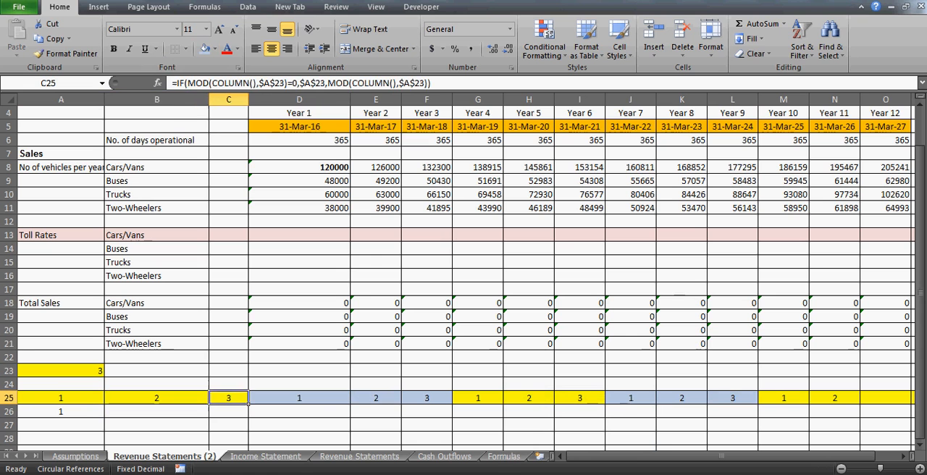
{"action": "key", "text": "Left"}
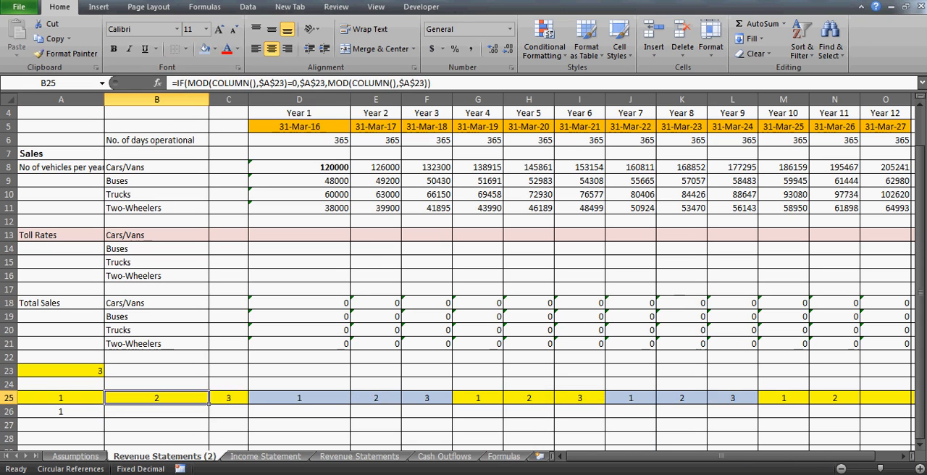
{"action": "key", "text": "Down"}
{"action": "key", "text": "Up"}
{"action": "key", "text": "Left"}
{"action": "key", "text": "shift+Right"}
{"action": "key", "text": "shift+Right"}
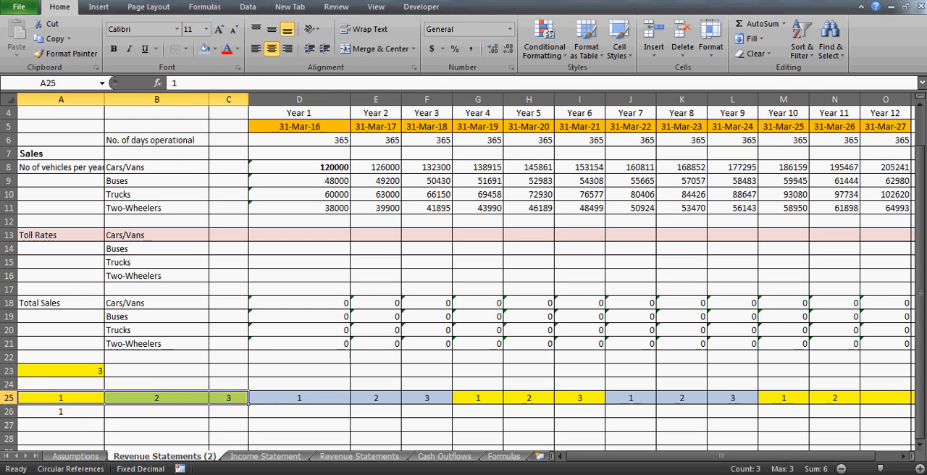
{"action": "left_click", "coordinate": [245, 403]}
{"action": "left_click", "coordinate": [346, 403]}
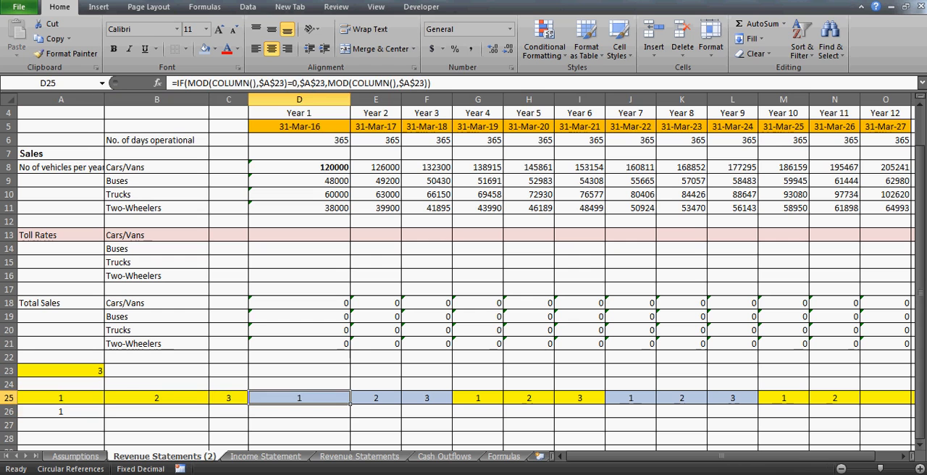
{"action": "left_click", "coordinate": [246, 403]}
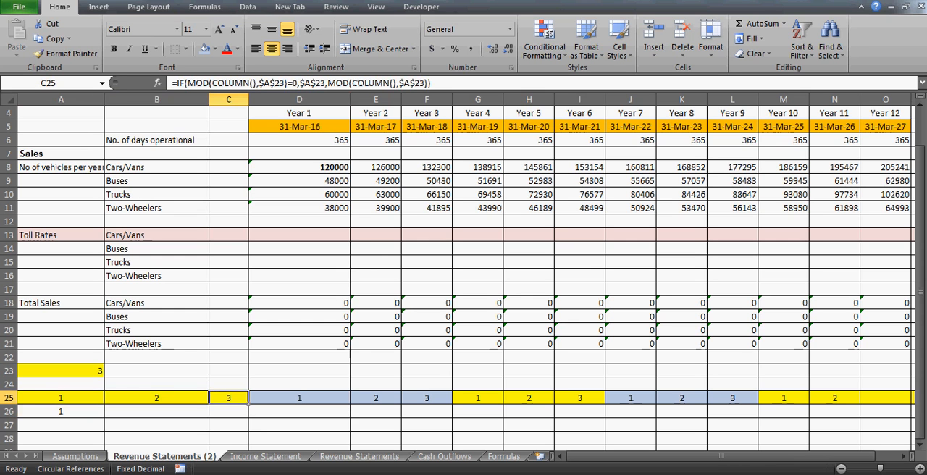
{"action": "left_click", "coordinate": [348, 403]}
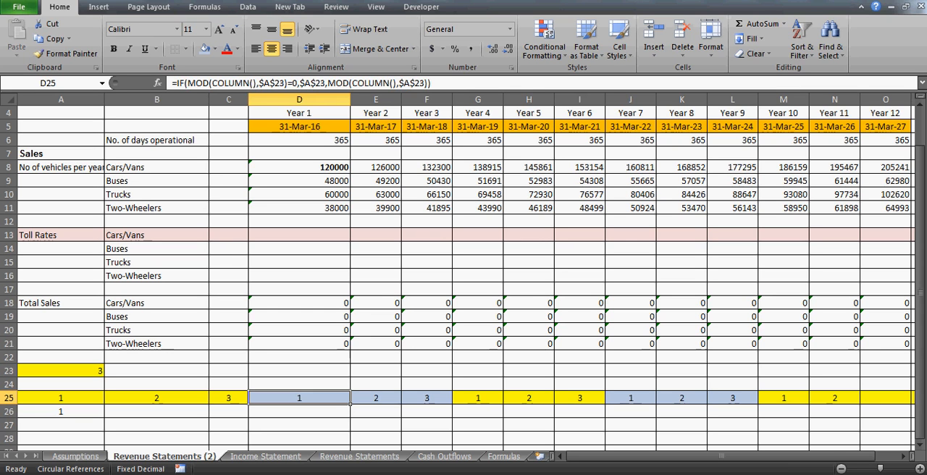
- Start an IF formula in B26 with the logical test C25-B25=1
{"action": "key", "text": "Left"}
{"action": "key", "text": "Left"}
{"action": "key", "text": "Left"}
{"action": "key", "text": "Down"}
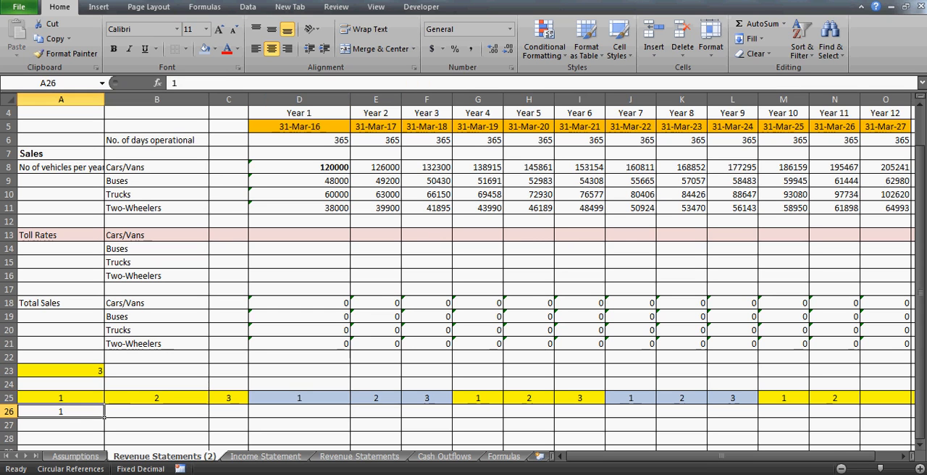
{"action": "key", "text": "Right"}
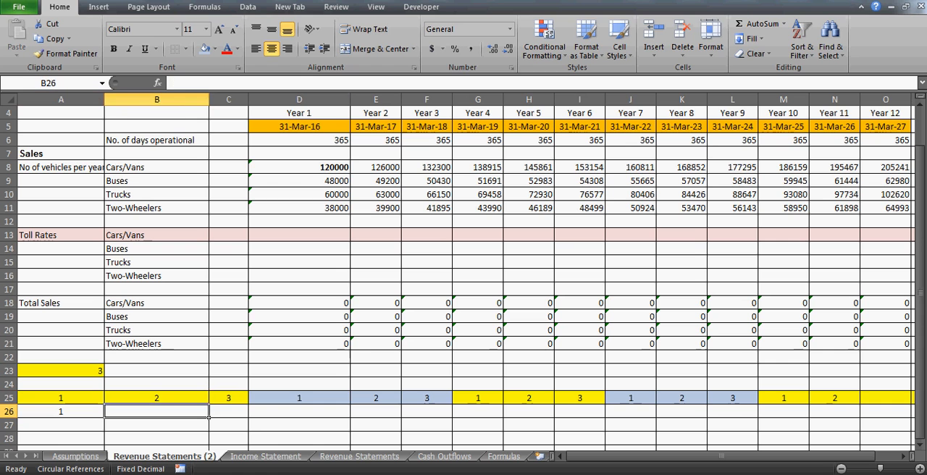
{"action": "type", "text": "=if"}
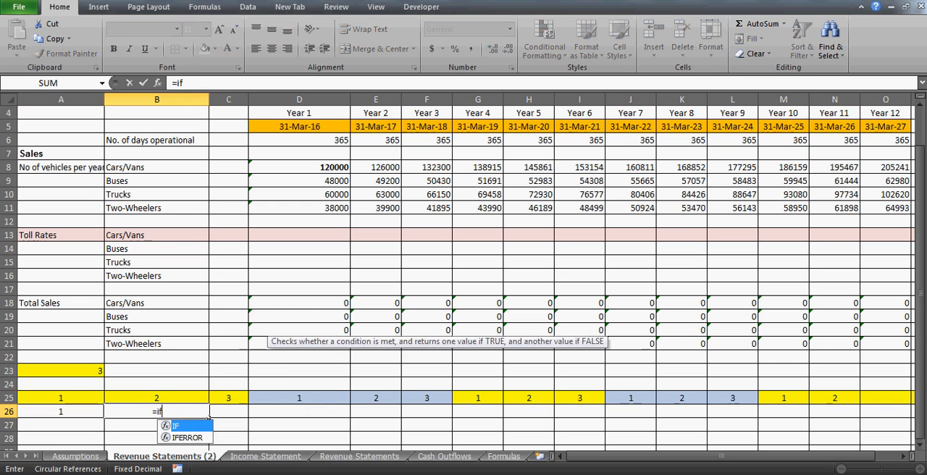
{"action": "type", "text": "("}
{"action": "key", "text": "Up"}
{"action": "key", "text": "Right"}
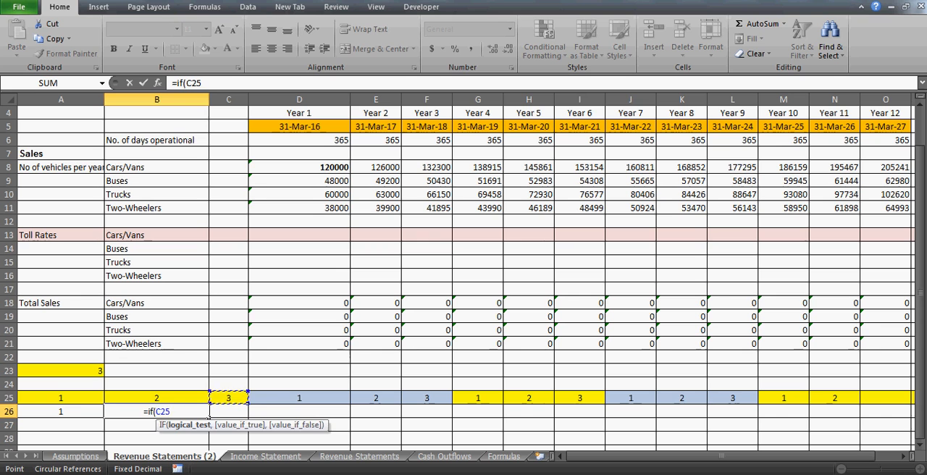
{"action": "type", "text": "-"}
{"action": "key", "text": "Left"}
{"action": "key", "text": "Up"}
{"action": "key", "text": "Right"}
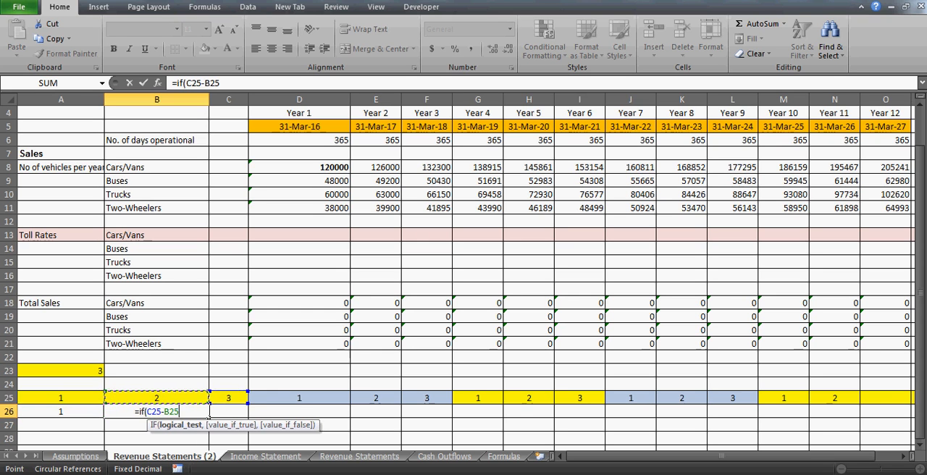
{"action": "type", "text": "=1"}
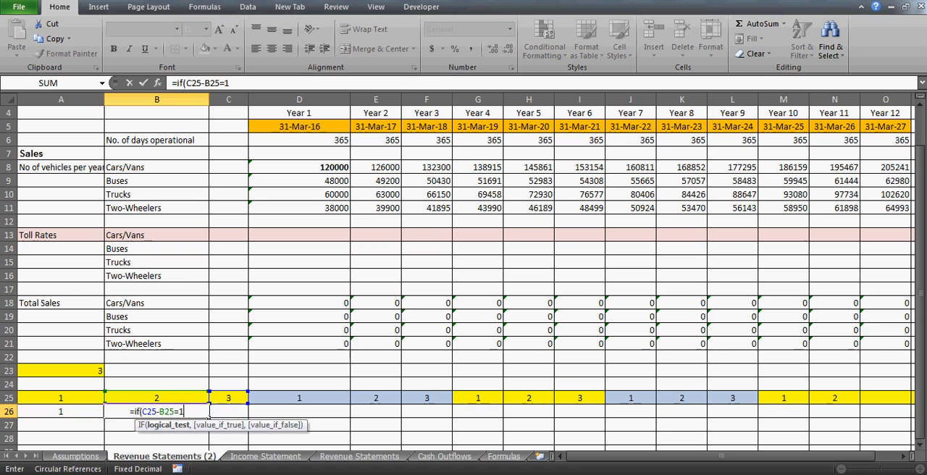
{"action": "type", "text": ","}
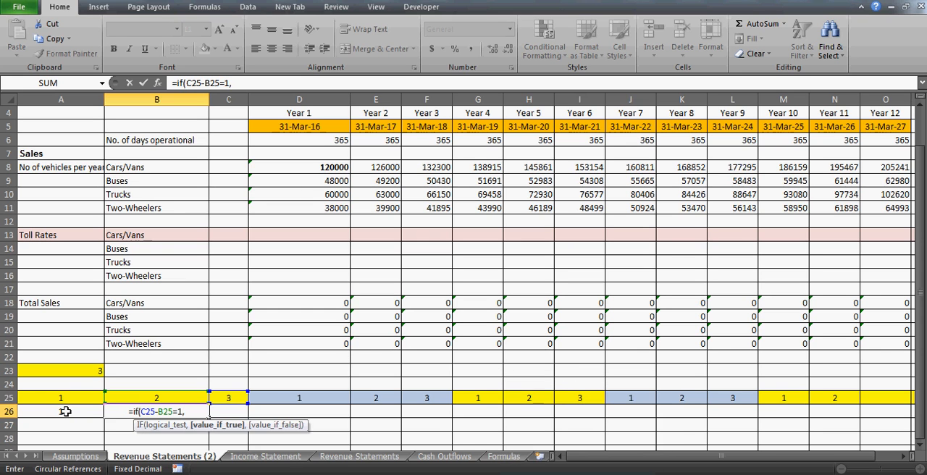
- Complete the B26 formula so it returns A26 when the test is true and A26+1 otherwise
{"action": "left_click", "coordinate": [66, 411]}
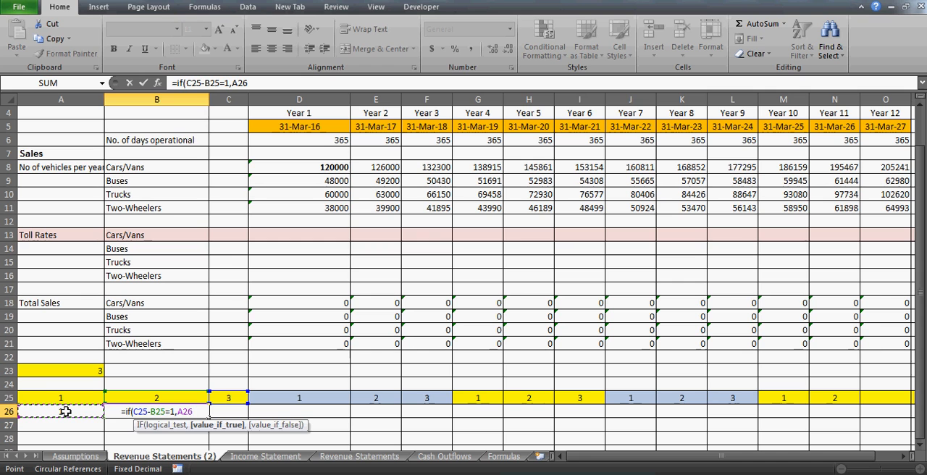
{"action": "type", "text": ","}
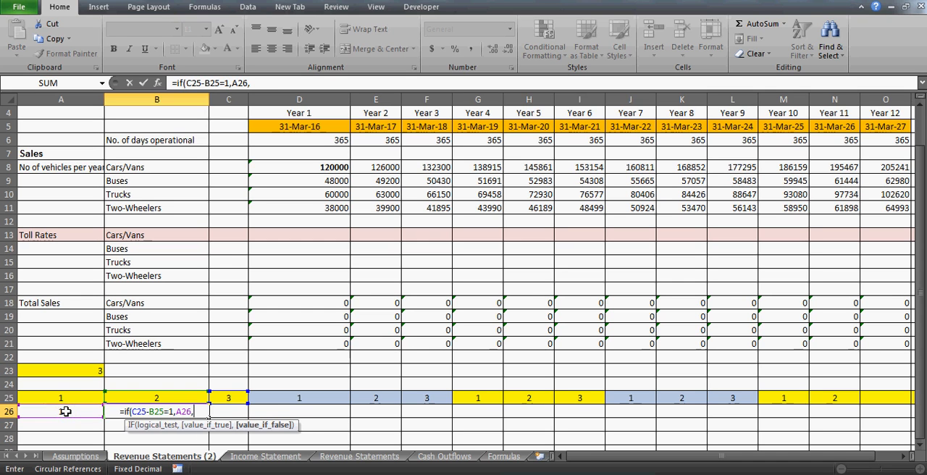
{"action": "left_click", "coordinate": [69, 411]}
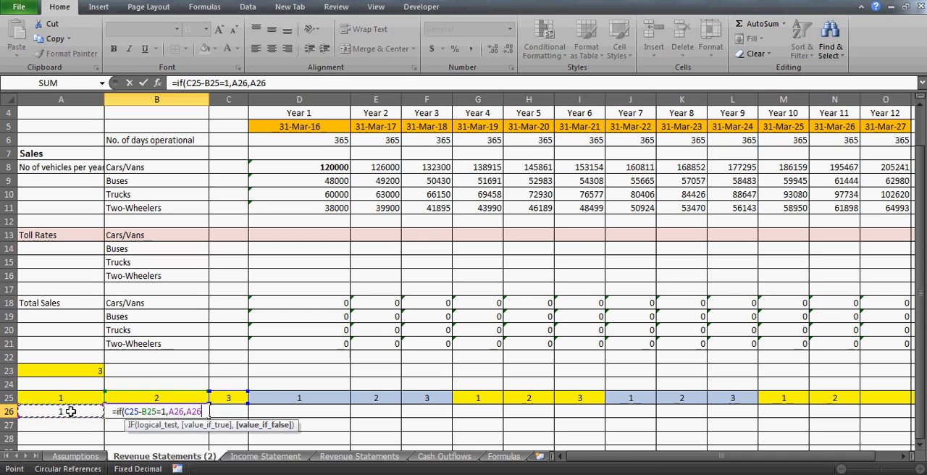
{"action": "type", "text": "+1"}
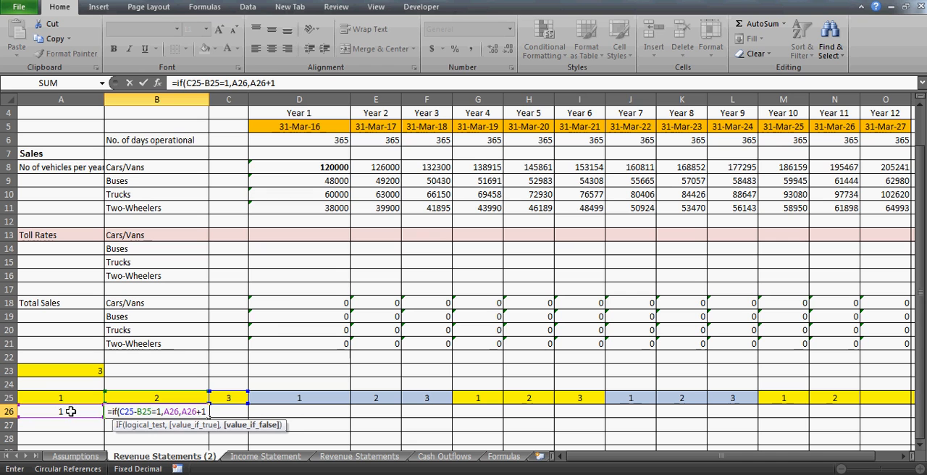
{"action": "type", "text": ")"}
{"action": "key", "text": "Return"}
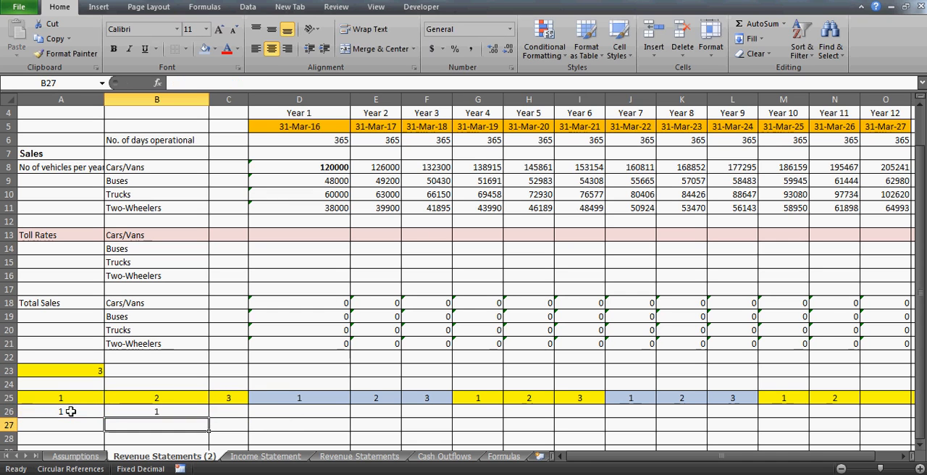
- Copy the group number formula from B26 to C26
{"action": "key", "text": "Up"}
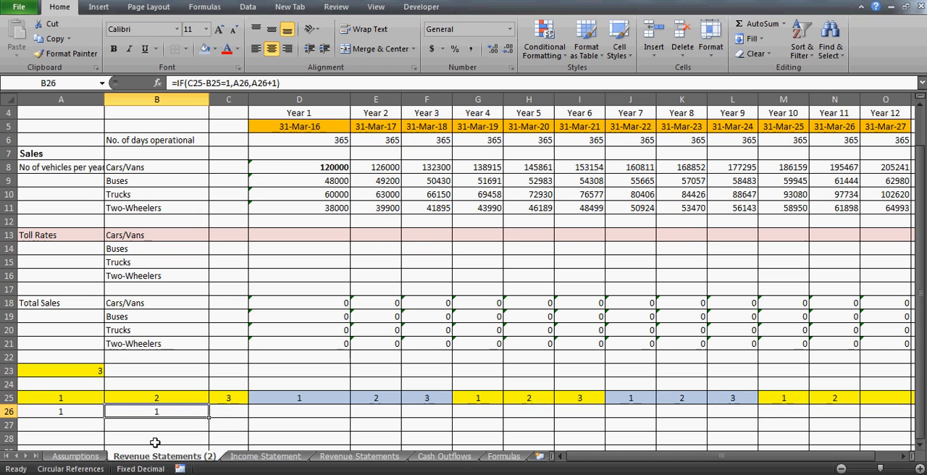
{"action": "key", "text": "ctrl+c"}
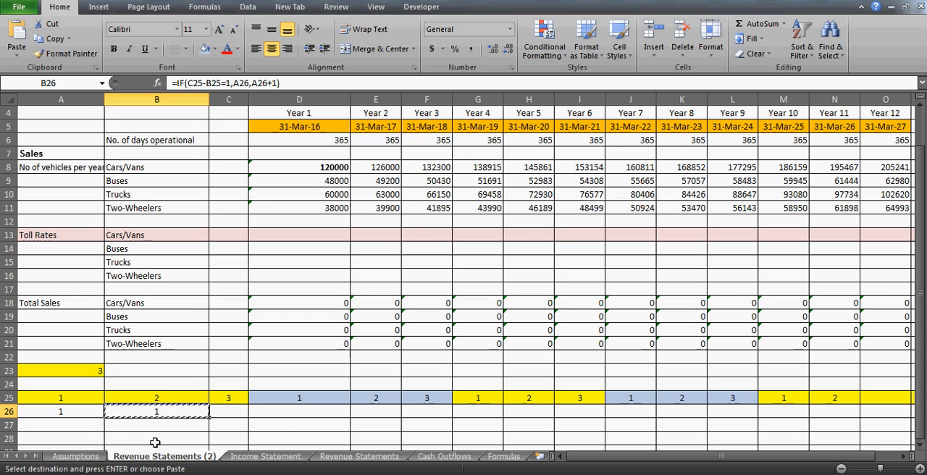
{"action": "key", "text": "Right"}
{"action": "key", "text": "ctrl+v"}
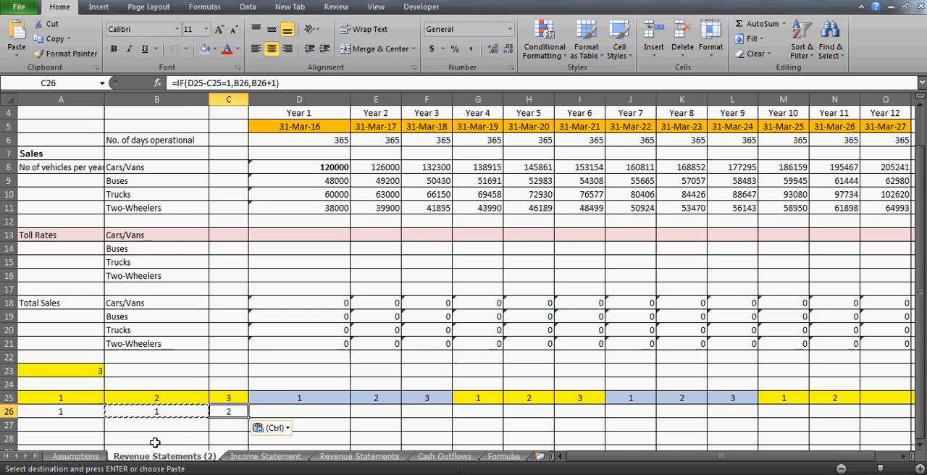
- Examine the copied formula in C26 and the cells it references, leaving it as is
{"action": "key", "text": "Down"}
{"action": "key", "text": "Up"}
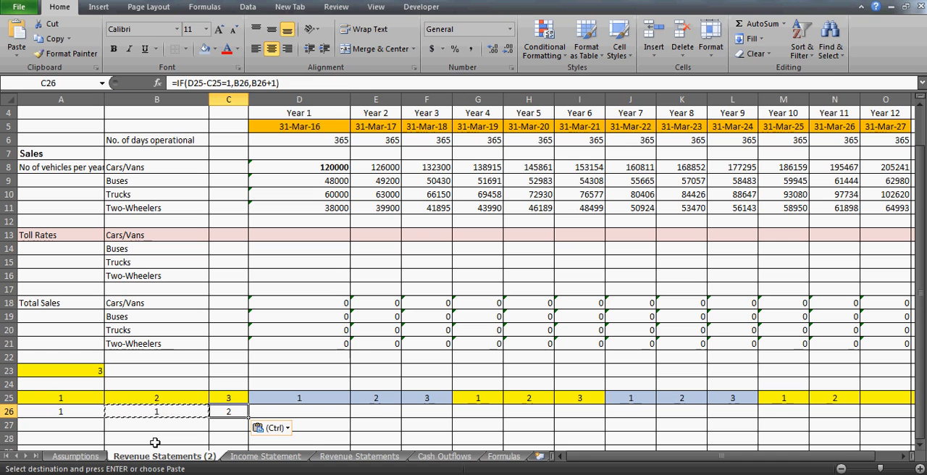
{"action": "key", "text": "Left"}
{"action": "key", "text": "Left"}
{"action": "key", "text": "Right"}
{"action": "key", "text": "Right"}
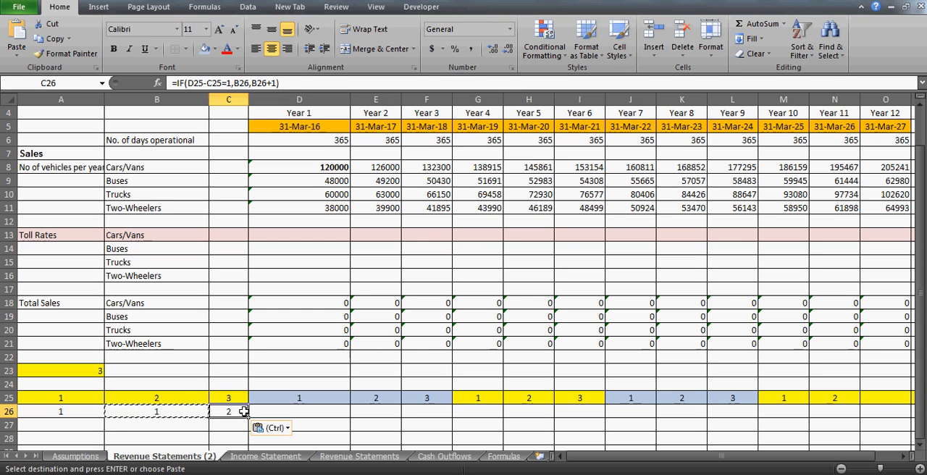
{"action": "key", "text": "F2"}
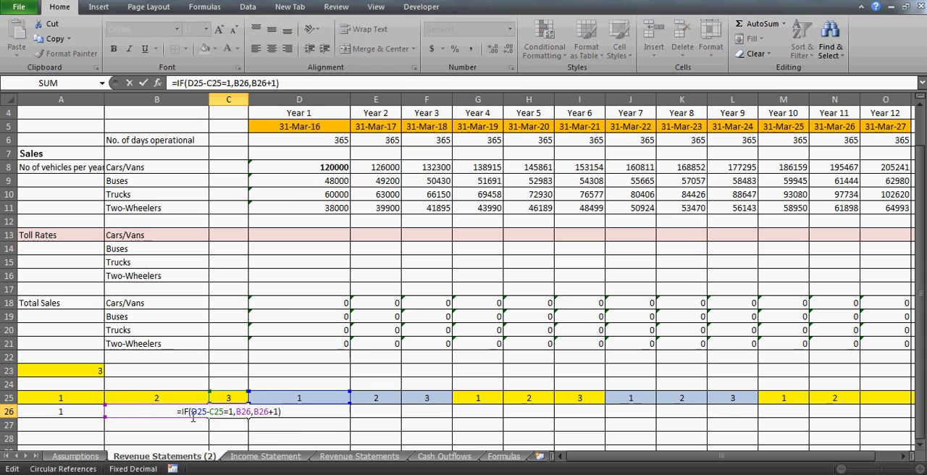
{"action": "key", "text": "Escape"}
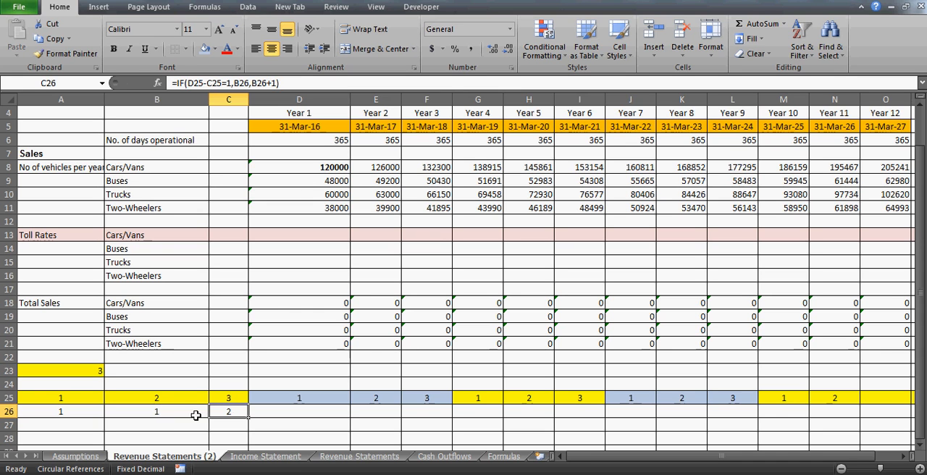
- Replace the copied formula in C26 with the fixed value 1
{"action": "type", "text": "1"}
{"action": "key", "text": "Return"}
{"action": "left_click", "coordinate": [231, 414]}
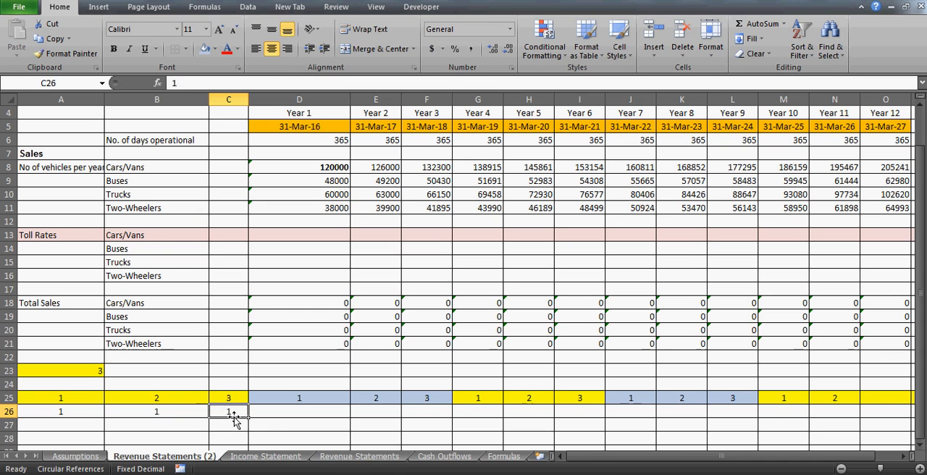
- Examine the B26 formula and compare it with the year counter cells B25 and C25
{"action": "key", "text": "Left"}
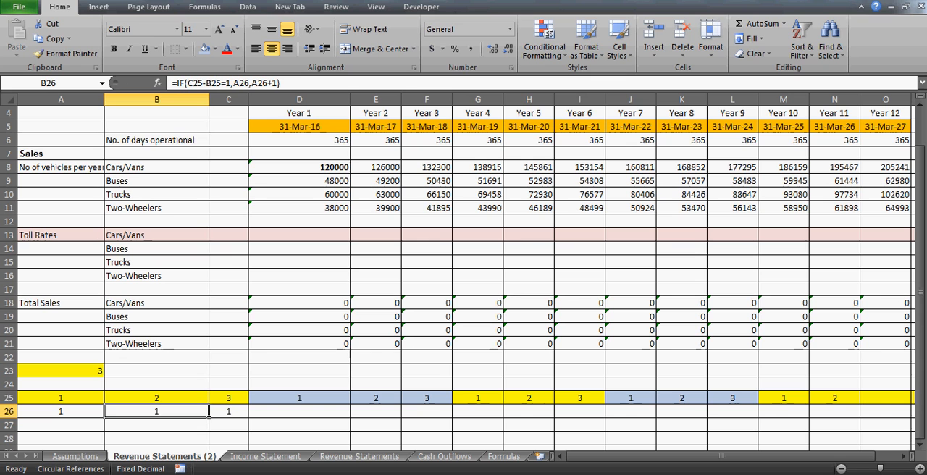
{"action": "key", "text": "Up"}
{"action": "key", "text": "Right"}
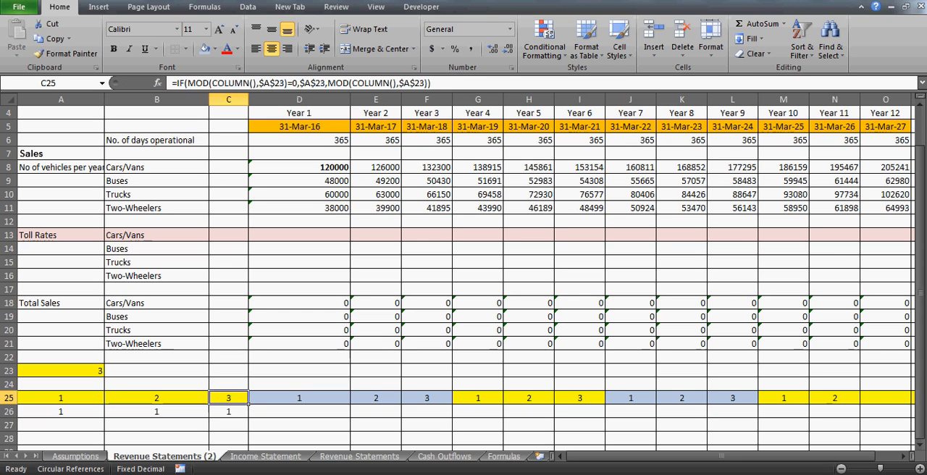
{"action": "key", "text": "Left"}
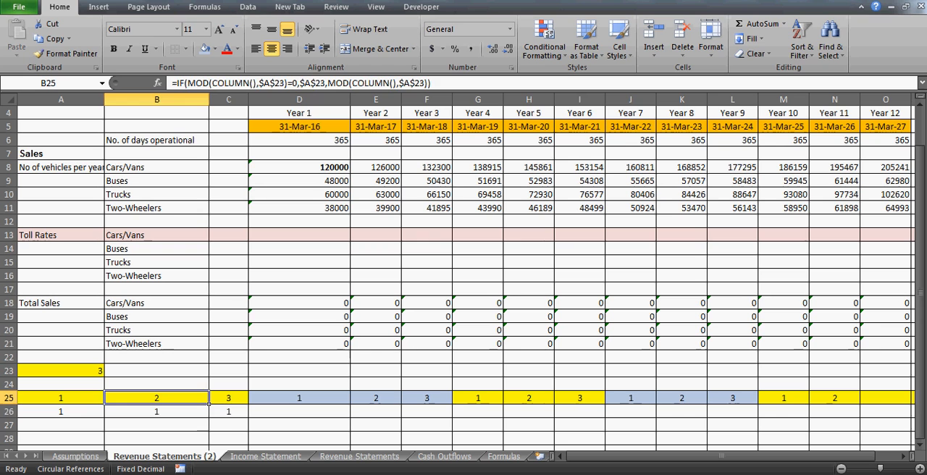
{"action": "key", "text": "Down"}
{"action": "key", "text": "Right"}
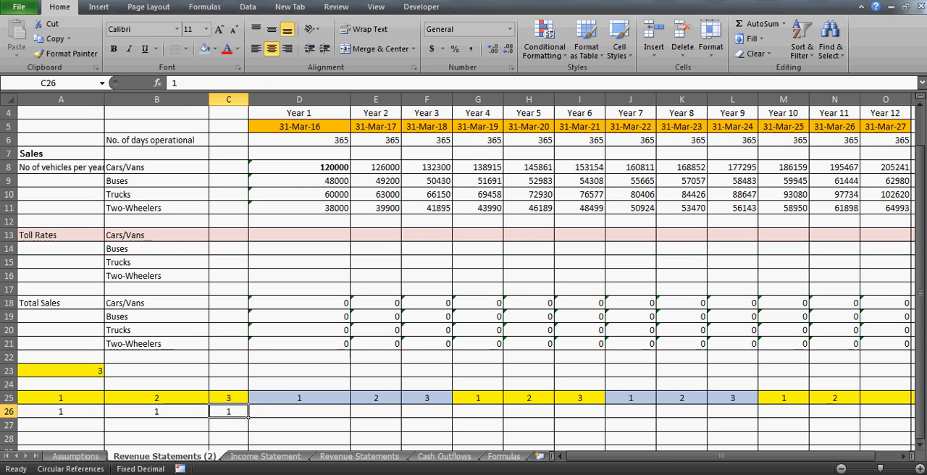
{"action": "key", "text": "Left"}
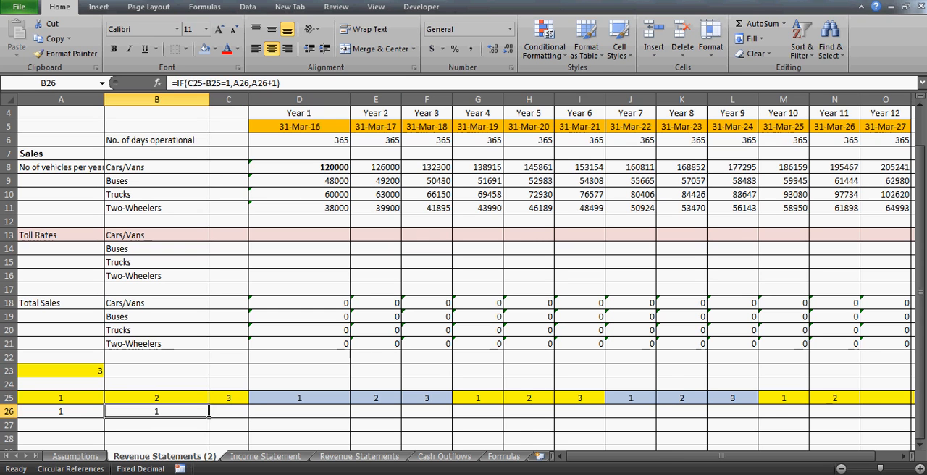
- Change the B26 formula so it returns 1 instead of A26 when the test is true
{"action": "left_click", "coordinate": [250, 81]}
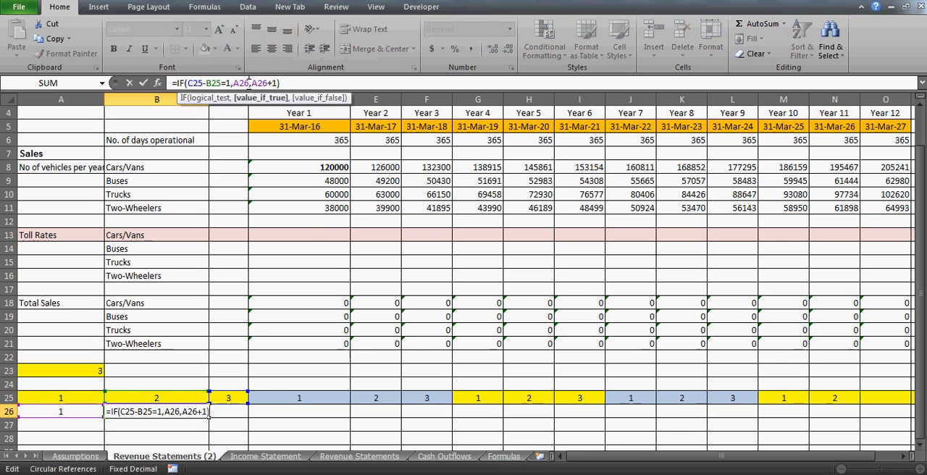
{"action": "key", "text": "BackSpace"}
{"action": "key", "text": "BackSpace"}
{"action": "key", "text": "BackSpace"}
{"action": "type", "text": "1"}
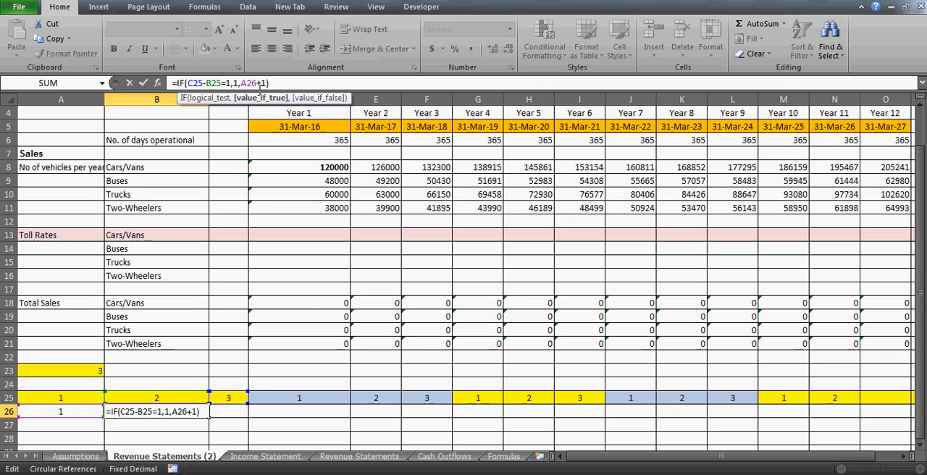
{"action": "key", "text": "Return"}
{"action": "key", "text": "Up"}
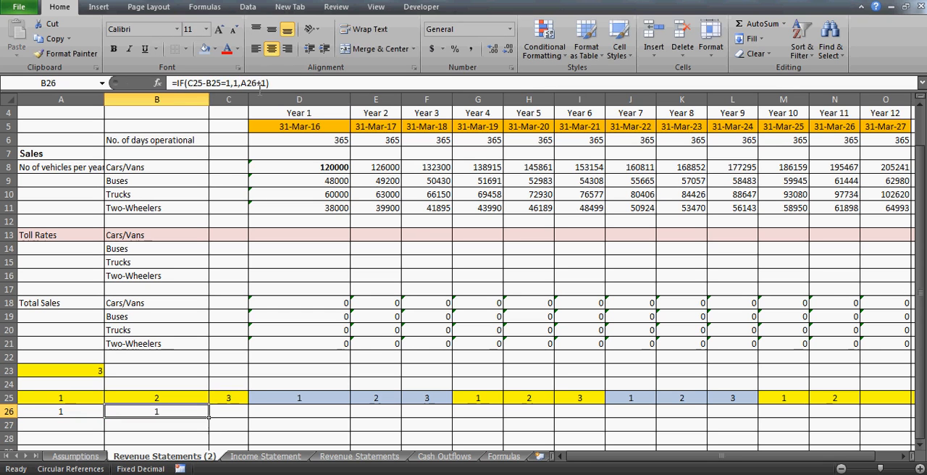
- Copy the revised B26 formula to C26 and check which cells the copy references
{"action": "key", "text": "ctrl+c"}
{"action": "key", "text": "Right"}
{"action": "key", "text": "ctrl+v"}
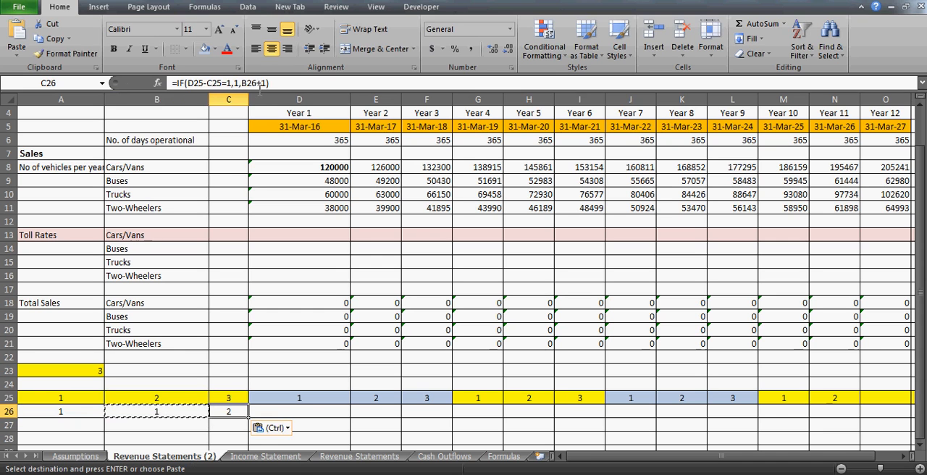
{"action": "left_click", "coordinate": [259, 85]}
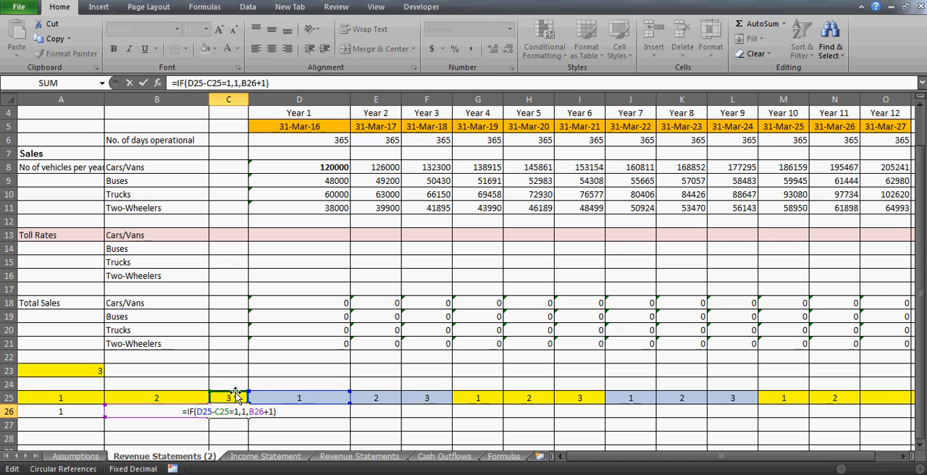
{"action": "key", "text": "Escape"}
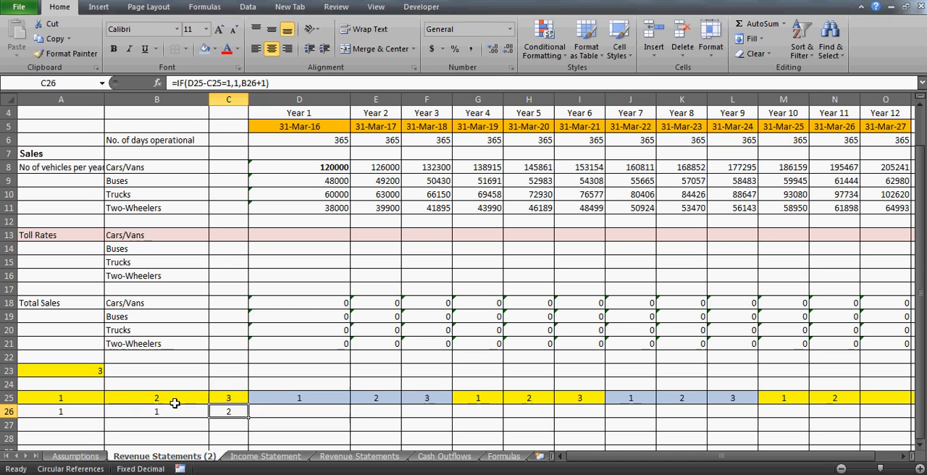
- Clear the formulas from B26:C26
{"action": "key", "text": "Left"}
{"action": "key", "text": "Right"}
{"action": "key", "text": "Left"}
{"action": "key", "text": "shift+Right"}
{"action": "key", "text": "Delete"}
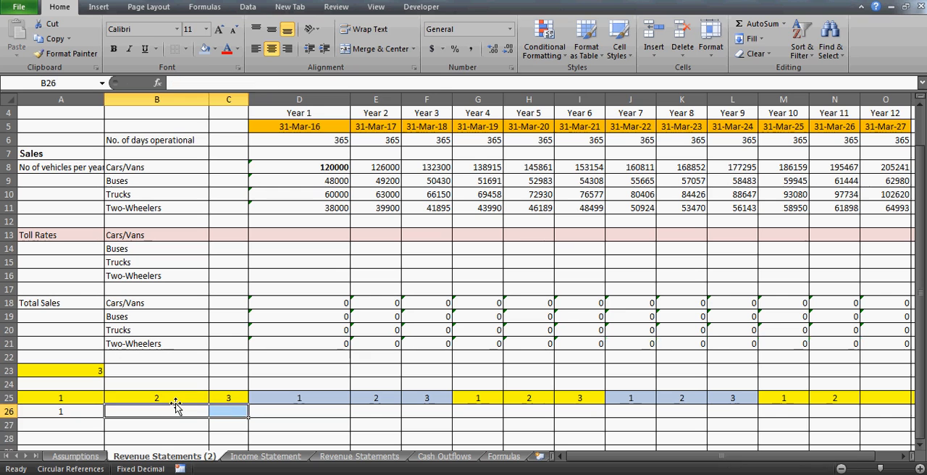
- Start a new IF formula in B26 with the logical test B25-A25=1
{"action": "key", "text": "Down"}
{"action": "key", "text": "Up"}
{"action": "type", "text": "="}
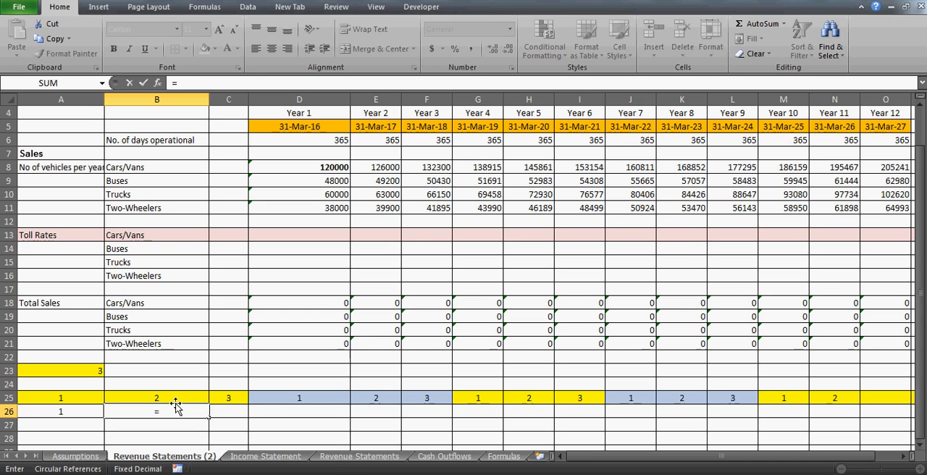
{"action": "type", "text": "if("}
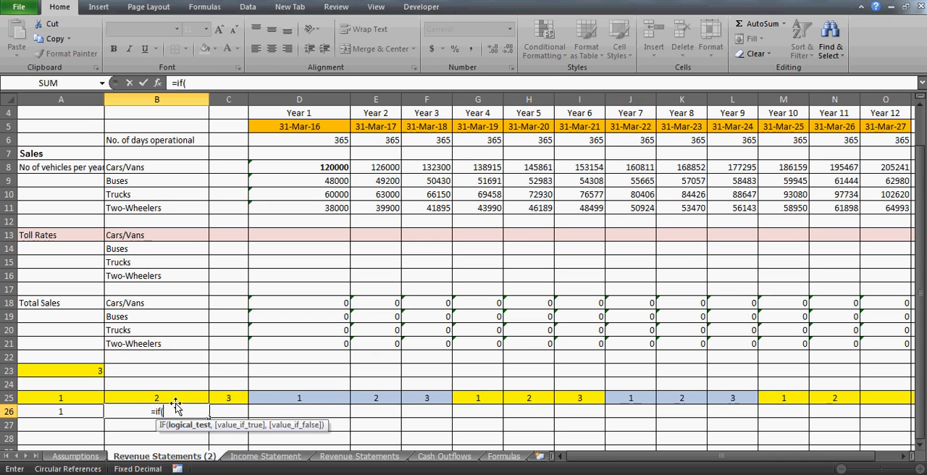
{"action": "left_click", "coordinate": [164, 397]}
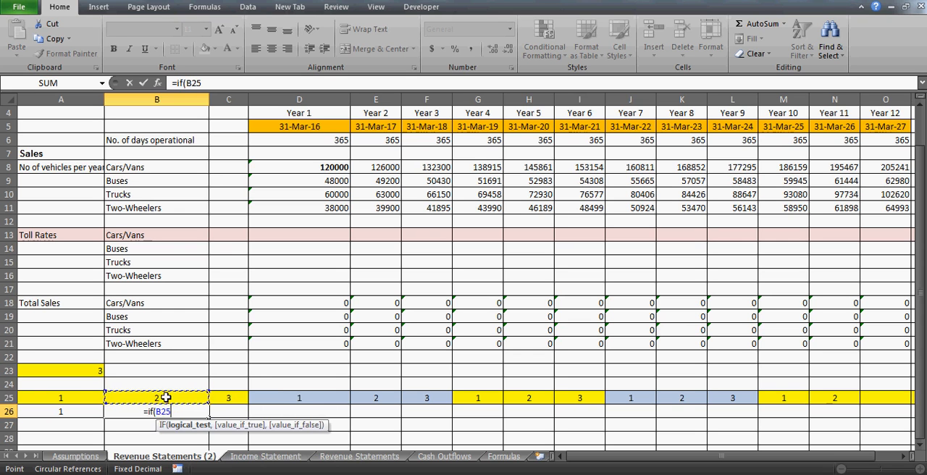
{"action": "type", "text": "-"}
{"action": "left_click", "coordinate": [65, 399]}
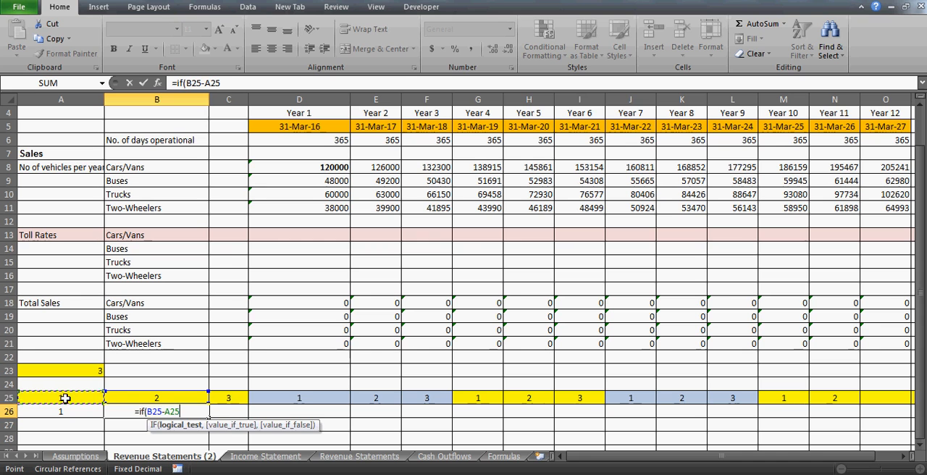
{"action": "type", "text": "=1,"}
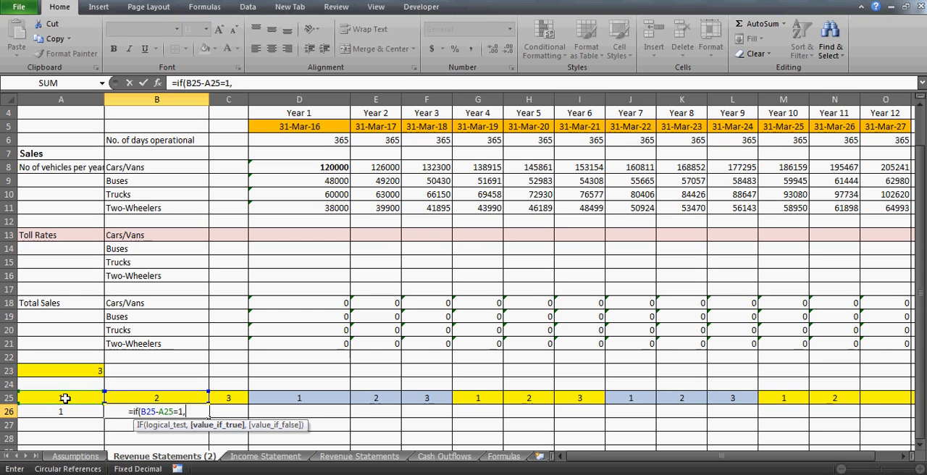
- Complete the B26 formula so it returns A26 when true and A26+1 when false
{"action": "left_click", "coordinate": [72, 412]}
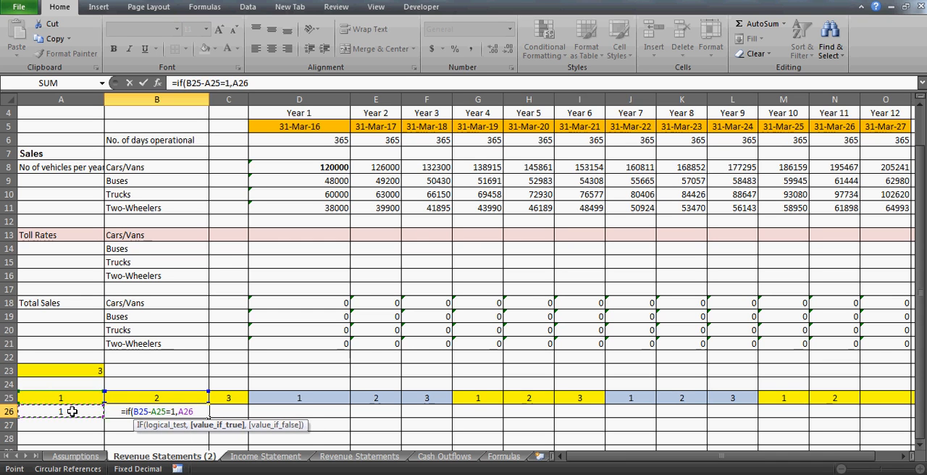
{"action": "type", "text": ","}
{"action": "left_click", "coordinate": [72, 412]}
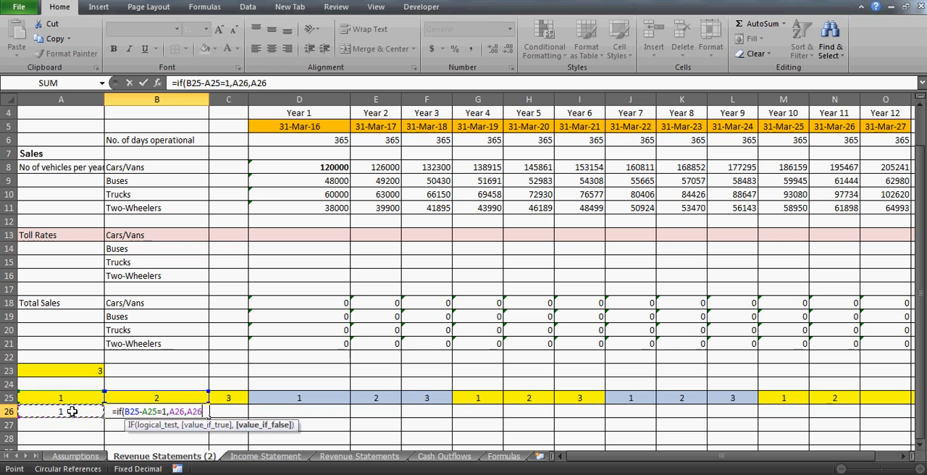
{"action": "type", "text": "+1)"}
{"action": "key", "text": "Return"}
{"action": "key", "text": "Up"}
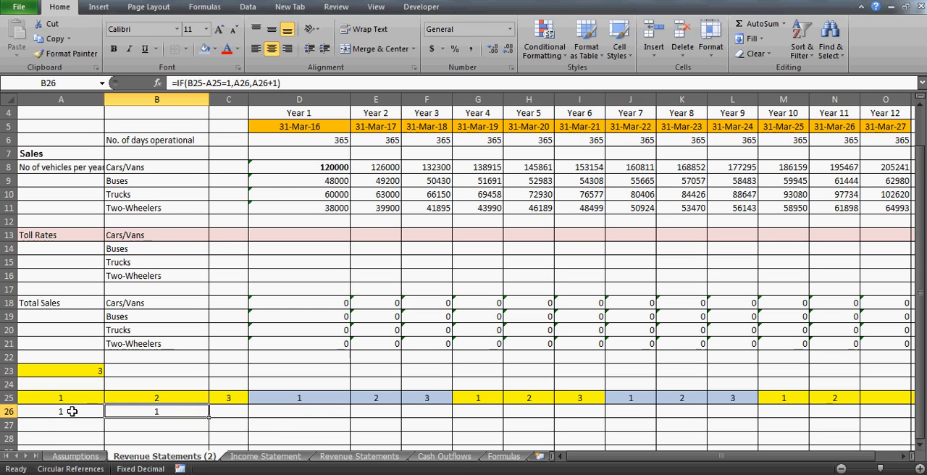
- Copy the period number formula from B26 to C26 and check the cells it references
{"action": "key", "text": "ctrl+c"}
{"action": "key", "text": "Right"}
{"action": "key", "text": "ctrl+v"}
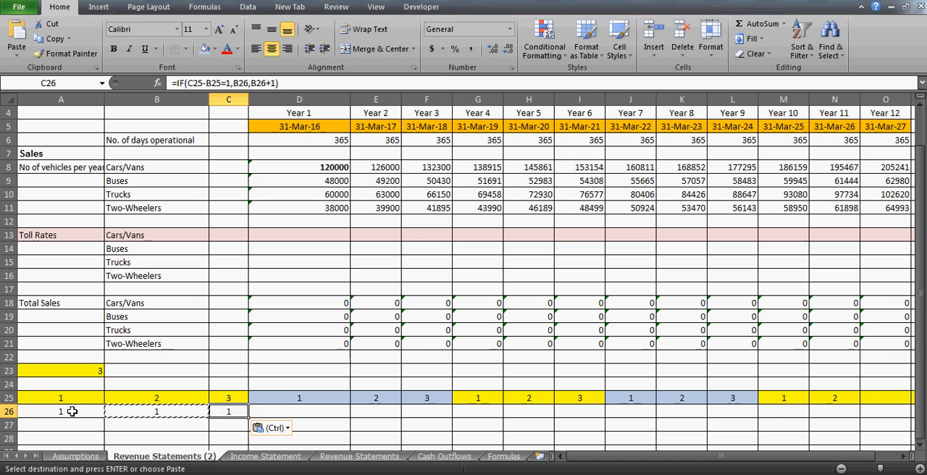
{"action": "key", "text": "F2"}
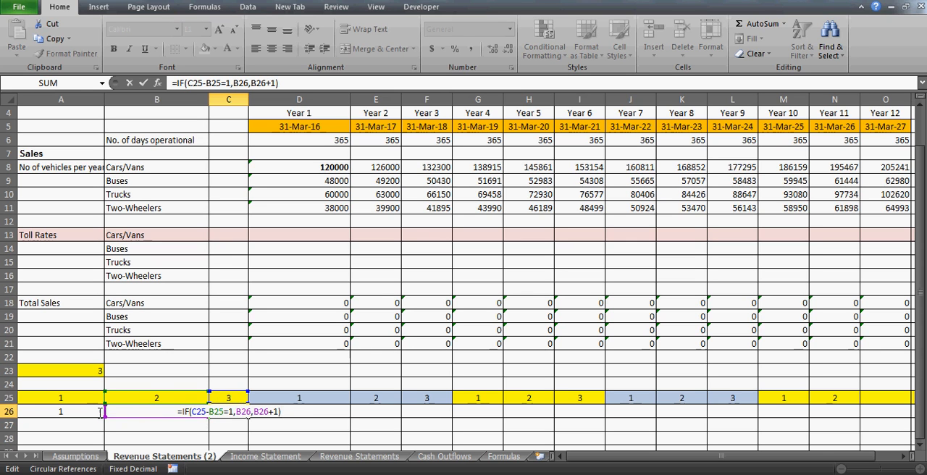
{"action": "key", "text": "ctrl+Return"}
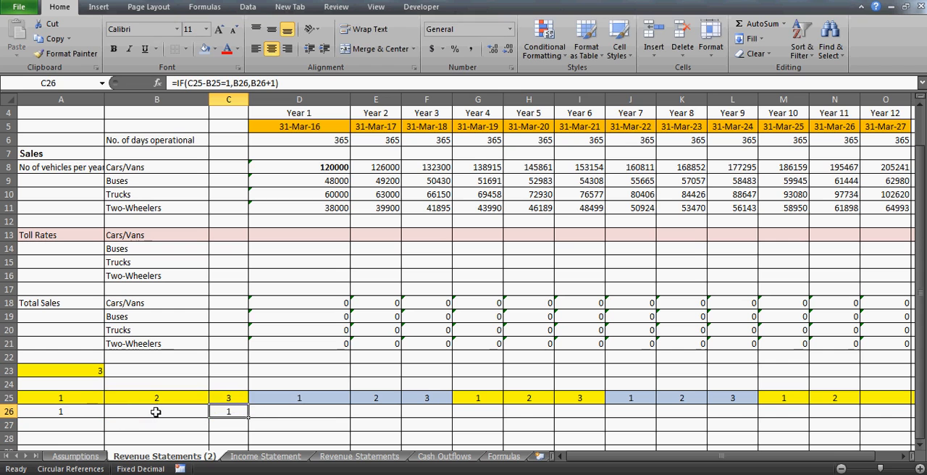
- Copy the period number formula from C26 to D26, where the year counter restarts
{"action": "left_click", "coordinate": [156, 412]}
{"action": "key", "text": "Right"}
{"action": "key", "text": "ctrl+c"}
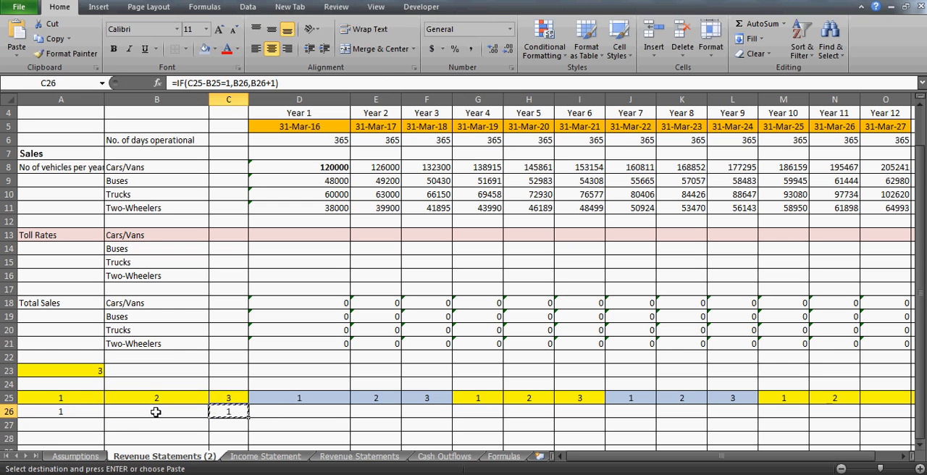
{"action": "key", "text": "Right"}
{"action": "key", "text": "Up"}
{"action": "key", "text": "Left"}
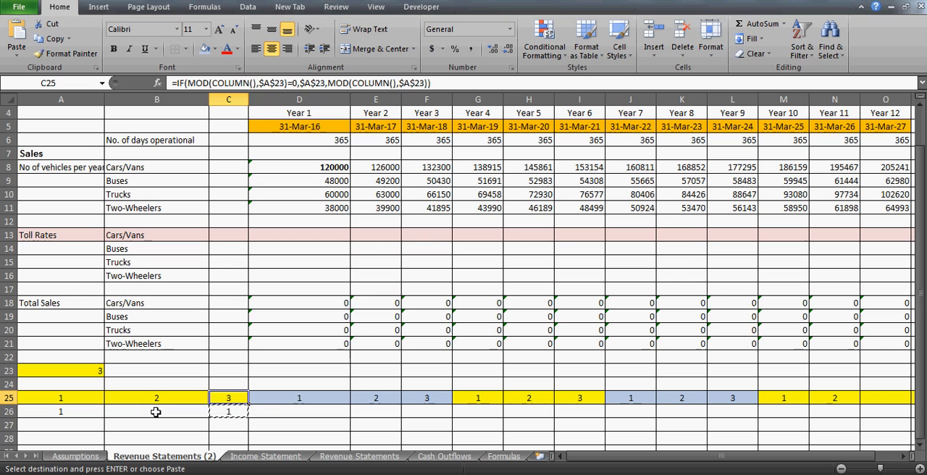
{"action": "key", "text": "Right"}
{"action": "key", "text": "Right"}
{"action": "key", "text": "shift+Right"}
{"action": "key", "text": "shift+Right"}
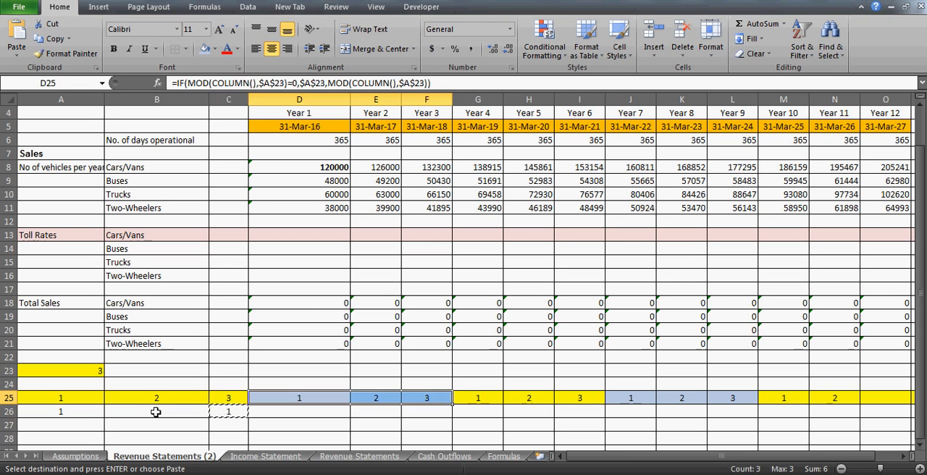
{"action": "key", "text": "Down"}
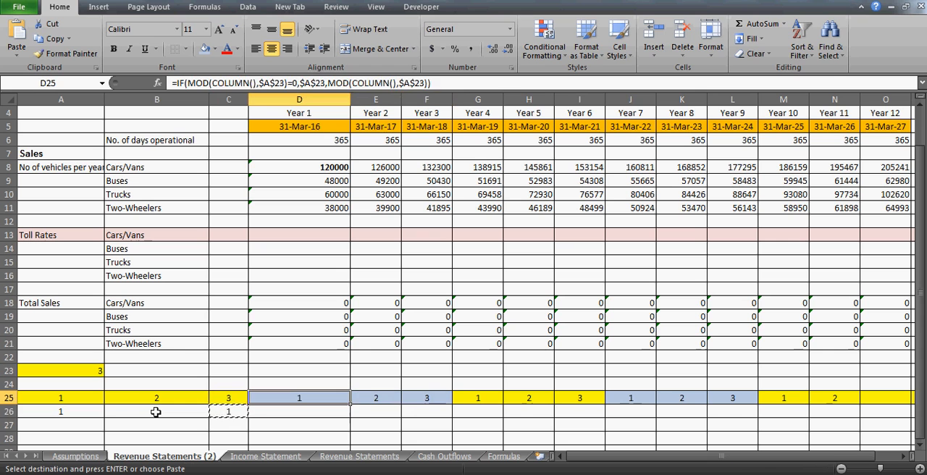
{"action": "key", "text": "ctrl+v"}
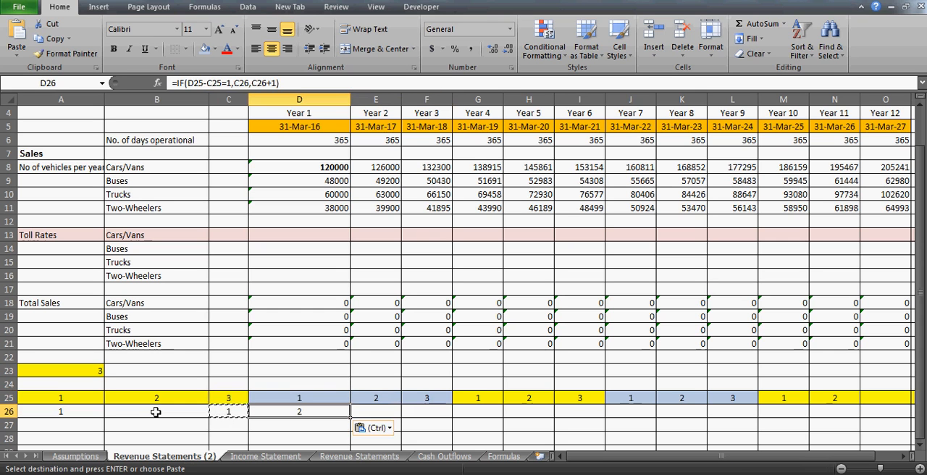
- Paste the period number formula into E26, F26 and G26
{"action": "key", "text": "Right"}
{"action": "key", "text": "ctrl+v"}
{"action": "key", "text": "Right"}
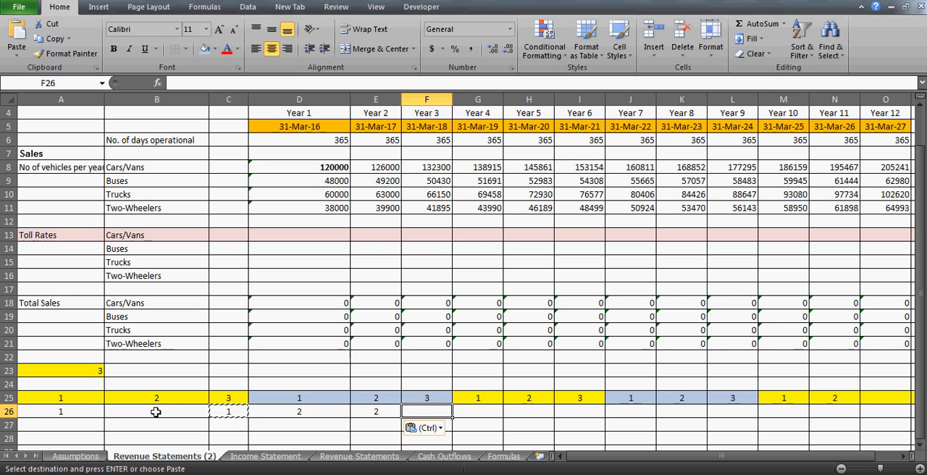
{"action": "key", "text": "ctrl+v"}
{"action": "key", "text": "Right"}
{"action": "key", "text": "ctrl+v"}
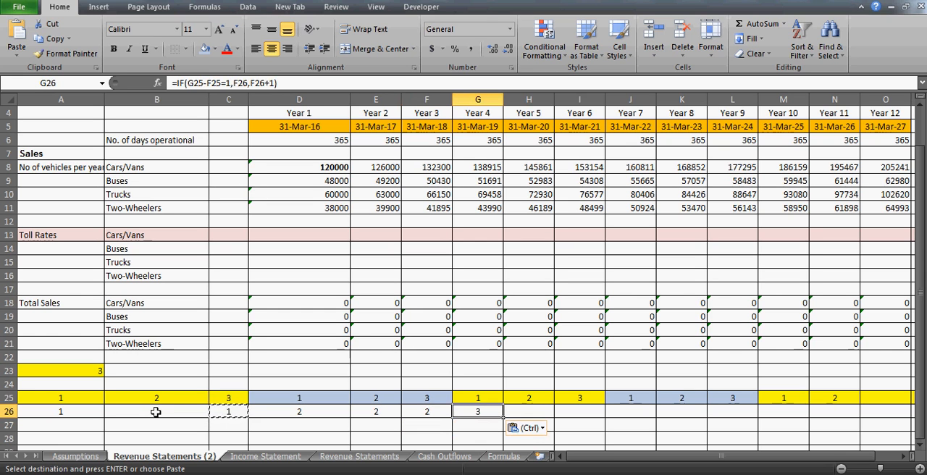
- Fill H26:N26 with the copied period number formula
{"action": "key", "text": "Right"}
{"action": "key", "text": "shift+Right"}
{"action": "key", "text": "shift+Right"}
{"action": "key", "text": "shift+Right"}
{"action": "key", "text": "shift+Right"}
{"action": "key", "text": "shift+Right"}
{"action": "key", "text": "shift+Right"}
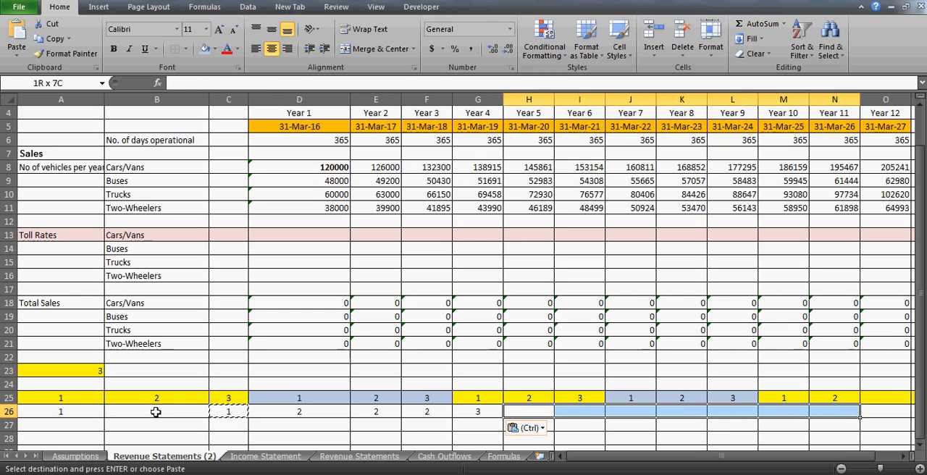
{"action": "key", "text": "ctrl+v"}
- Copy the year counter and period number formulas from N25:N26 into O25:P26, pasting formulas only
{"action": "key", "text": "Right"}
{"action": "key", "text": "Right"}
{"action": "key", "text": "Right"}
{"action": "key", "text": "Right"}
{"action": "key", "text": "Right"}
{"action": "key", "text": "Right"}
{"action": "key", "text": "Right"}
{"action": "key", "text": "Right"}
{"action": "key", "text": "Right"}
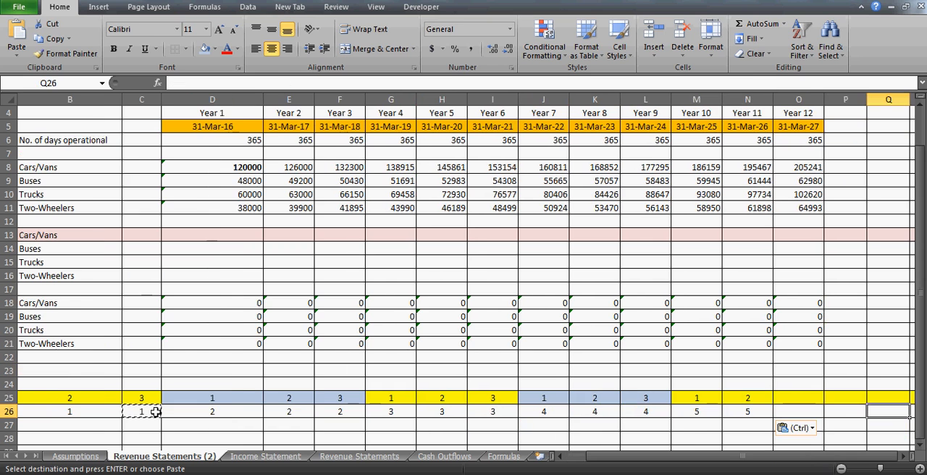
{"action": "key", "text": "Up"}
{"action": "key", "text": "Left"}
{"action": "key", "text": "Left"}
{"action": "key", "text": "Left"}
{"action": "key", "text": "Left"}
{"action": "key", "text": "Up"}
{"action": "key", "text": "Down"}
{"action": "key", "text": "Right"}
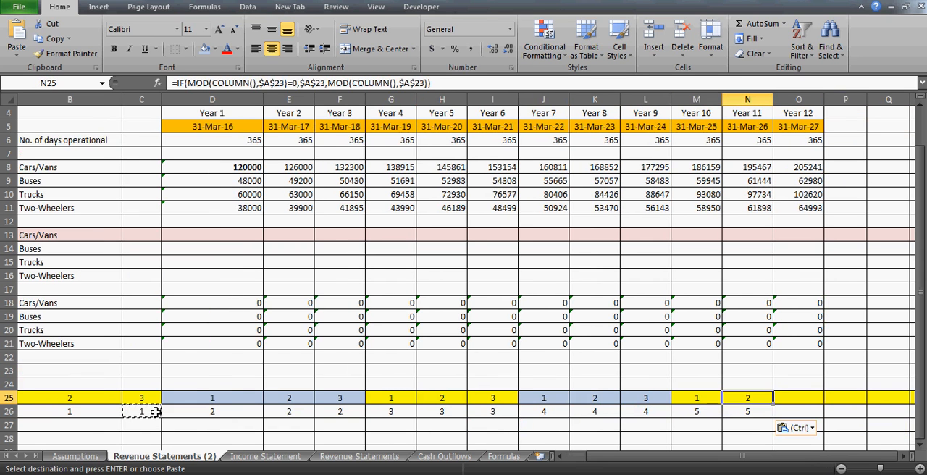
{"action": "key", "text": "shift+Down"}
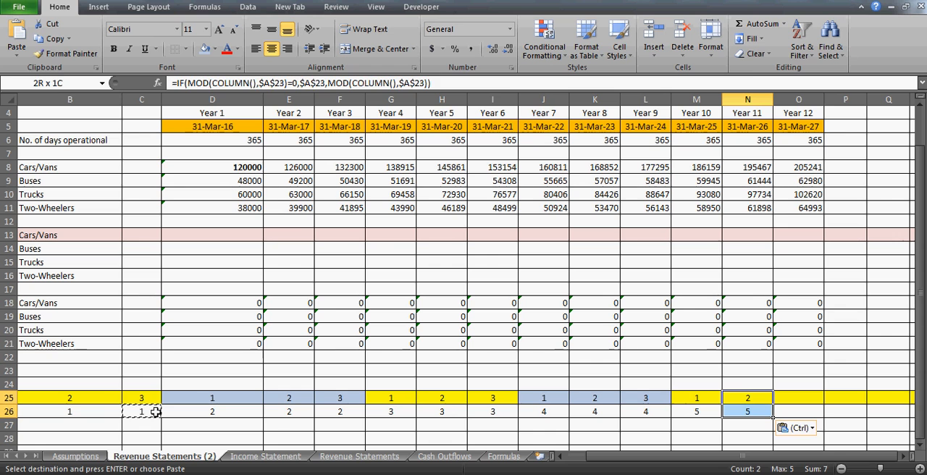
{"action": "key", "text": "ctrl+c"}
{"action": "key", "text": "Right"}
{"action": "key", "text": "shift+Right"}
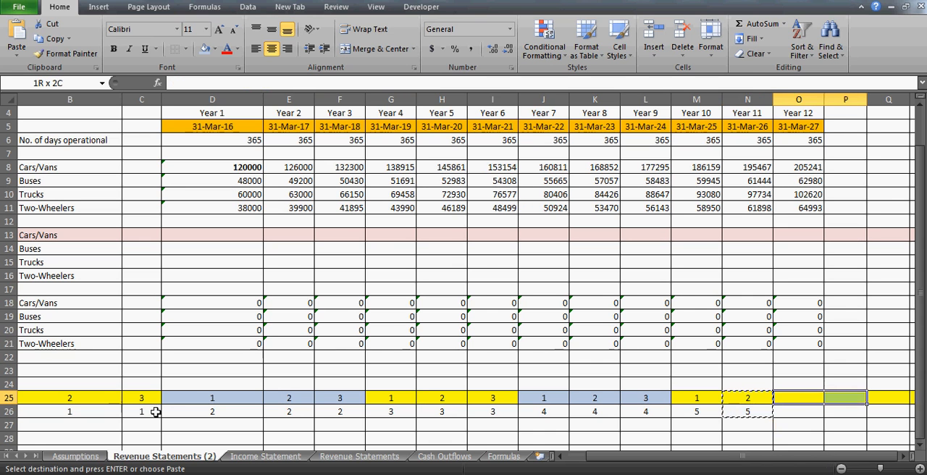
{"action": "key", "text": "shift+Down"}
{"action": "key", "text": "ctrl+alt+v"}
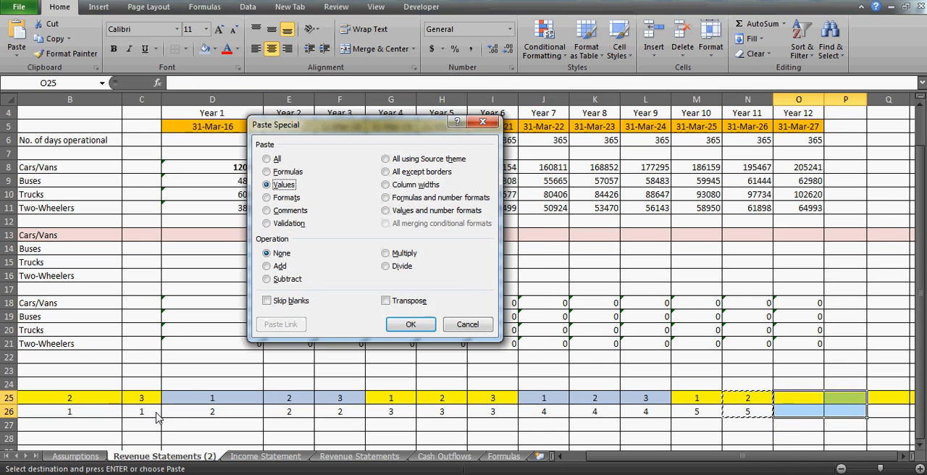
{"action": "key", "text": "f"}
{"action": "key", "text": "Return"}
- Start an IF formula in D13 for the Cars/Vans toll rate, testing whether period number B26 equals A26
{"action": "key", "text": "Left"}
{"action": "key", "text": "Left"}
{"action": "key", "text": "Left"}
{"action": "key", "text": "Left"}
{"action": "key", "text": "Left"}
{"action": "key", "text": "Left"}
{"action": "key", "text": "Left"}
{"action": "key", "text": "Left"}
{"action": "key", "text": "Left"}
{"action": "key", "text": "Left"}
{"action": "key", "text": "Left"}
{"action": "key", "text": "Left"}
{"action": "key", "text": "Left"}
{"action": "key", "text": "Left"}
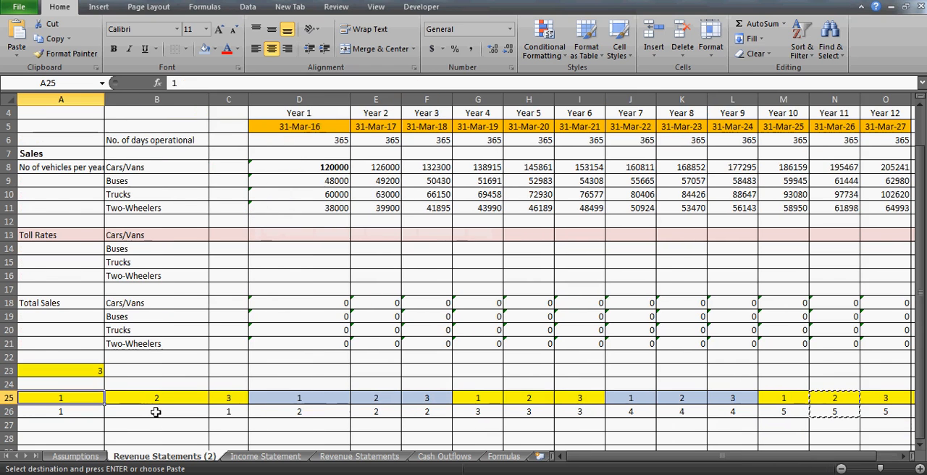
{"action": "key", "text": "Right"}
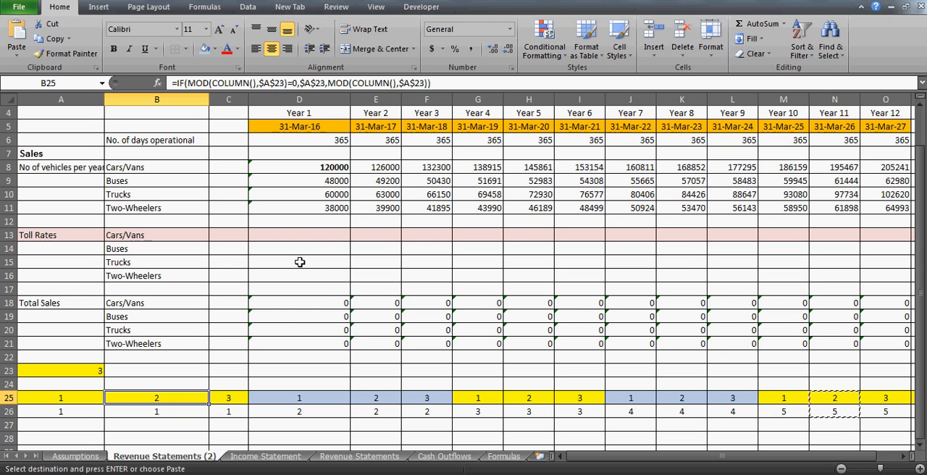
{"action": "left_click", "coordinate": [292, 233]}
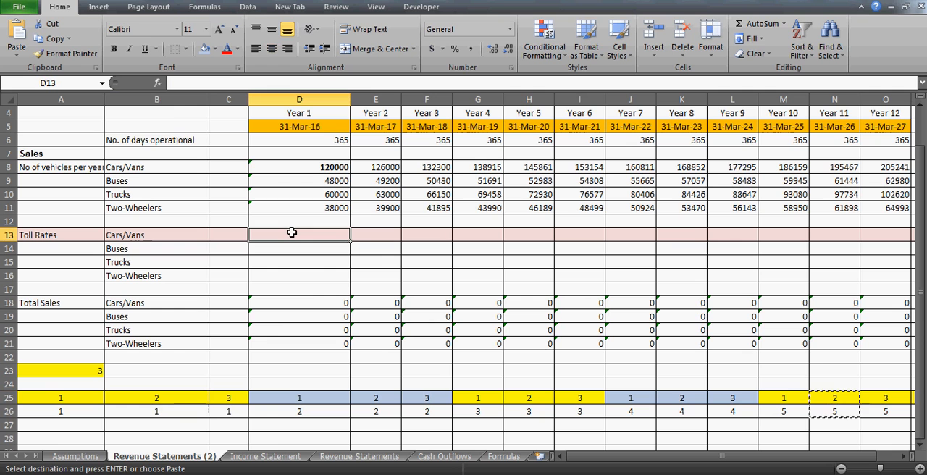
{"action": "type", "text": "=if("}
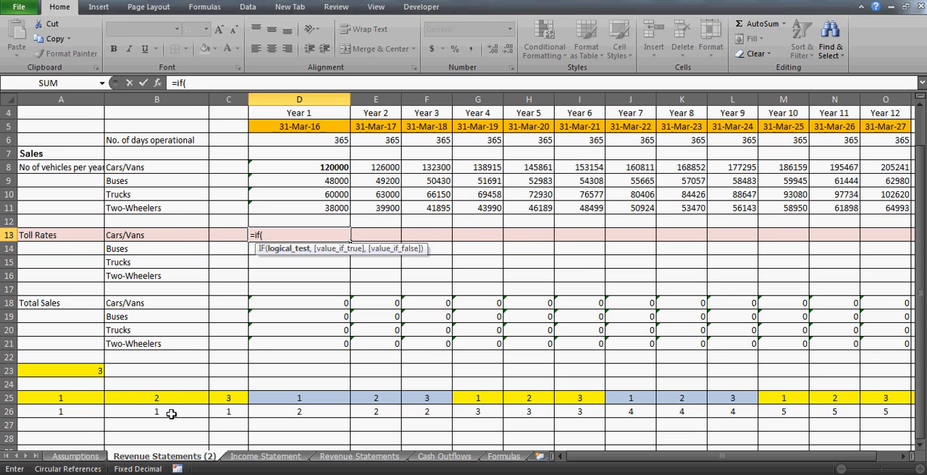
{"action": "left_click", "coordinate": [168, 413]}
{"action": "type", "text": "="}
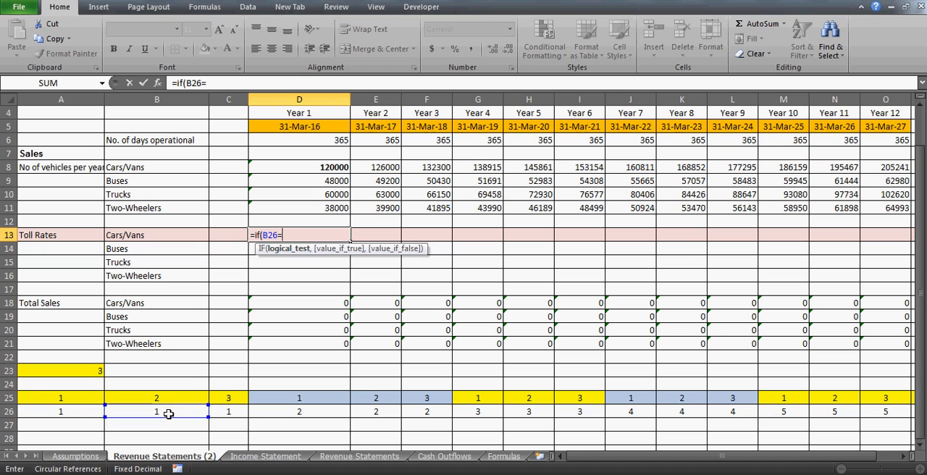
{"action": "left_click", "coordinate": [56, 411]}
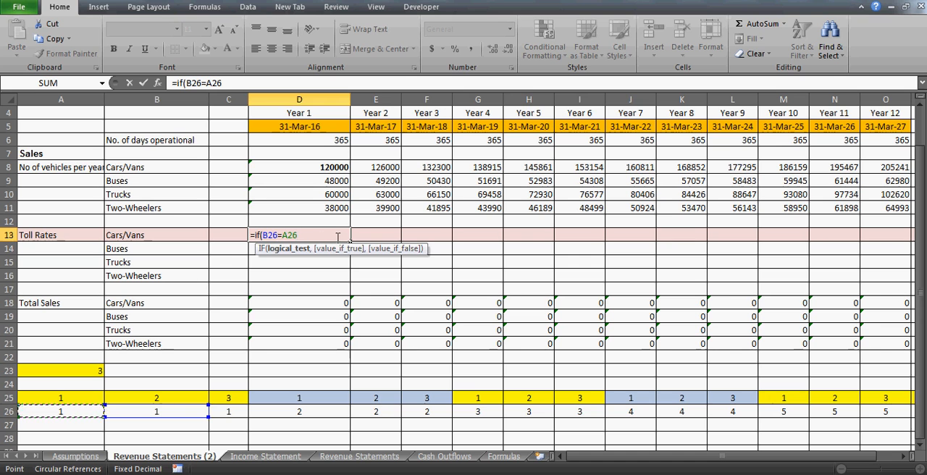
{"action": "type", "text": ","}
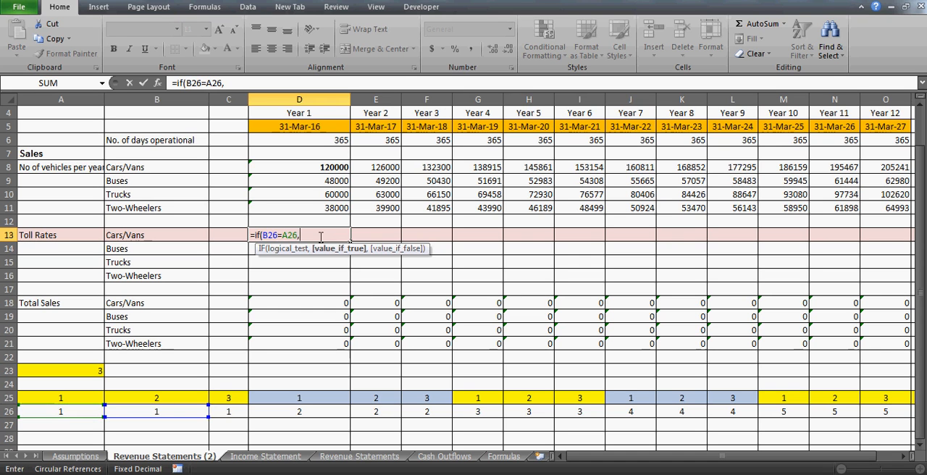
- Complete the D13 formula with D8 if true and D8*Assumptions!C41+'Revenue Statements (2)'!D8 if false
{"action": "left_click", "coordinate": [286, 167]}
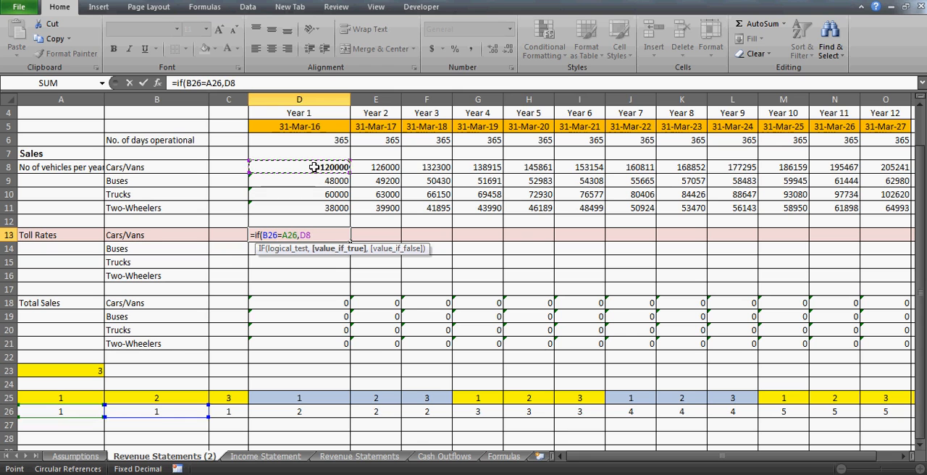
{"action": "type", "text": ","}
{"action": "left_click", "coordinate": [314, 167]}
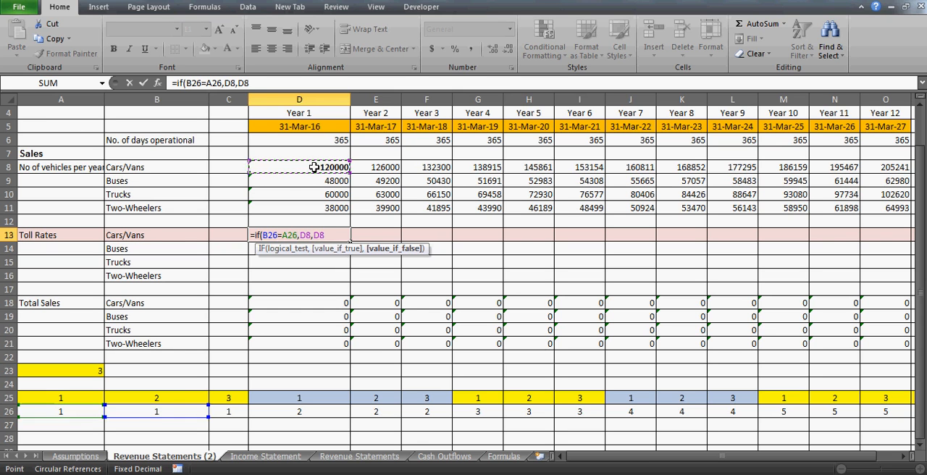
{"action": "type", "text": "*"}
{"action": "left_click", "coordinate": [67, 456]}
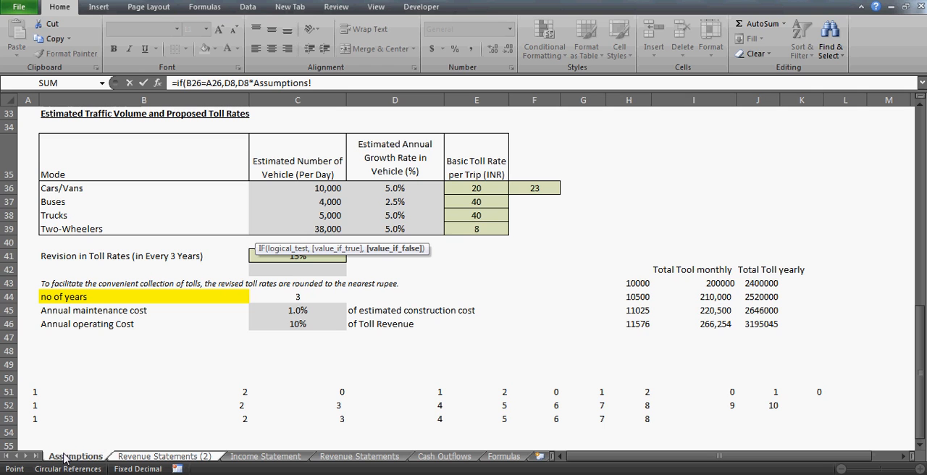
{"action": "left_click", "coordinate": [281, 260]}
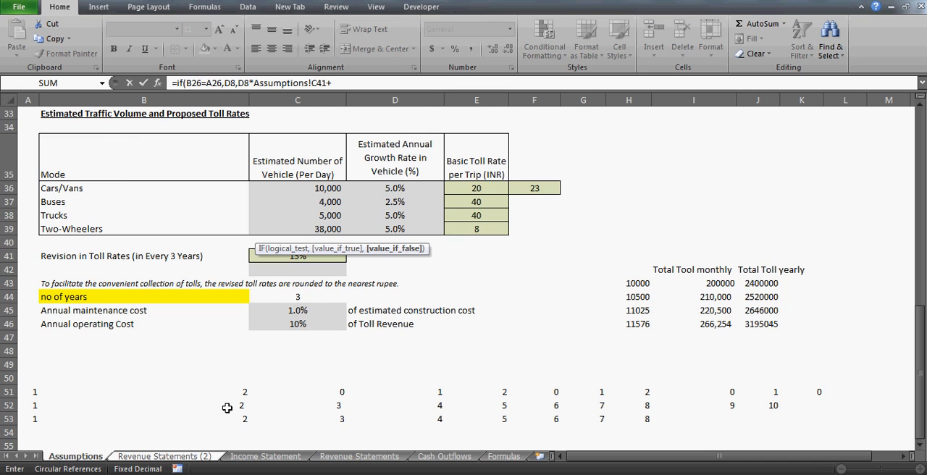
{"action": "left_click", "coordinate": [185, 456]}
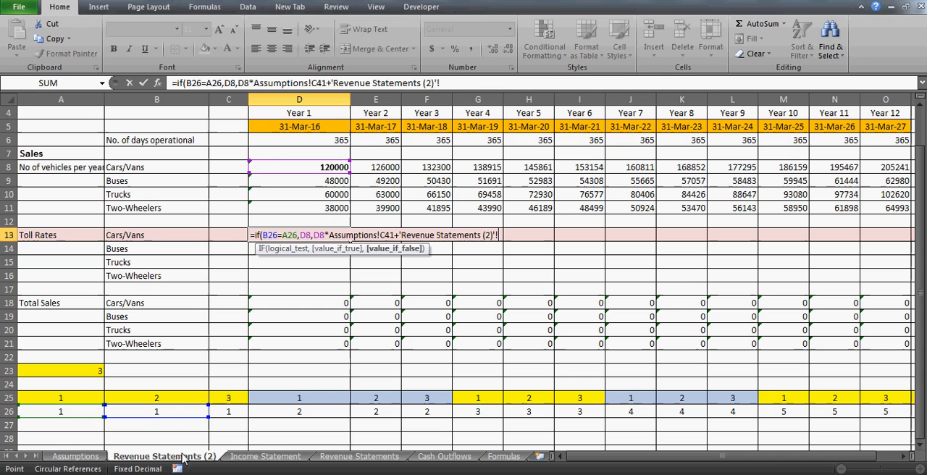
{"action": "left_click", "coordinate": [295, 167]}
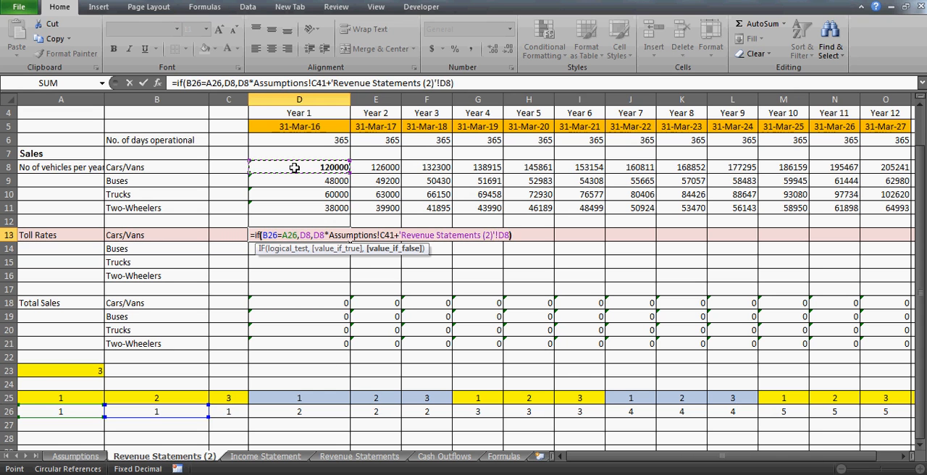
{"action": "type", "text": ")"}
{"action": "key", "text": "Return"}
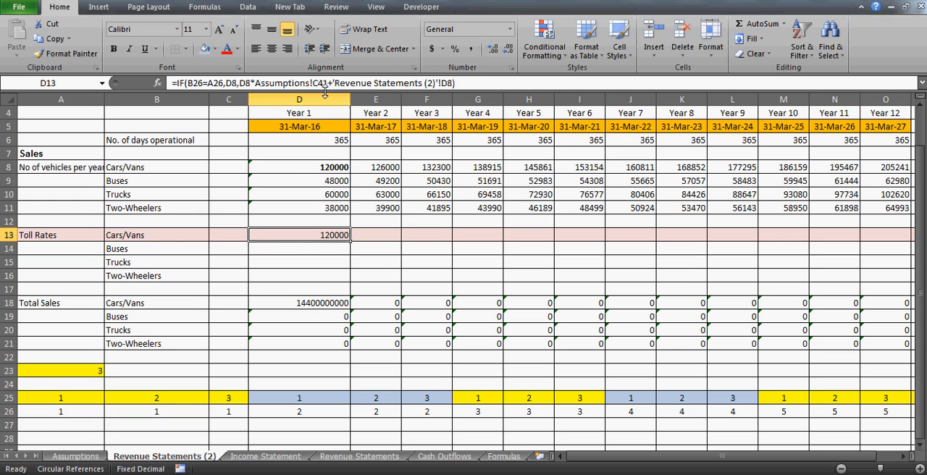
- Make the Assumptions C41 reference and the final D8 reference absolute in the D13 formula
{"action": "double_click", "coordinate": [321, 82]}
{"action": "key", "text": "F4"}
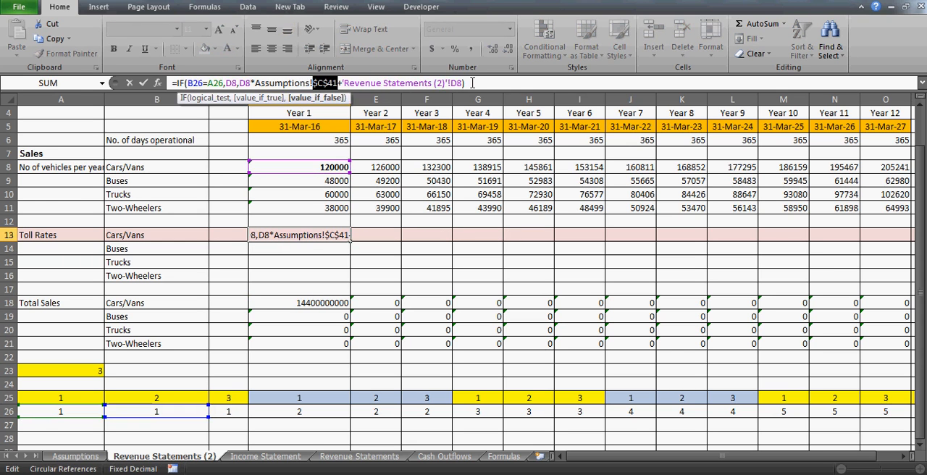
{"action": "left_click", "coordinate": [452, 82]}
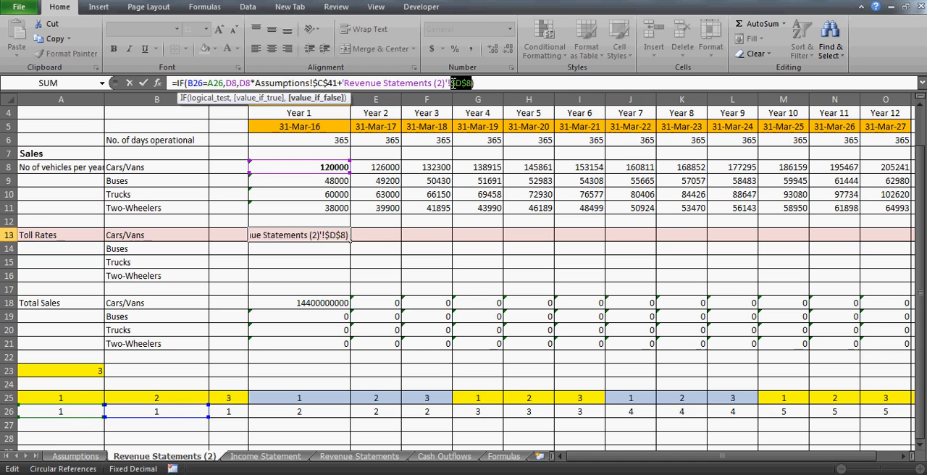
{"action": "key", "text": "Return"}
{"action": "key", "text": "Up"}
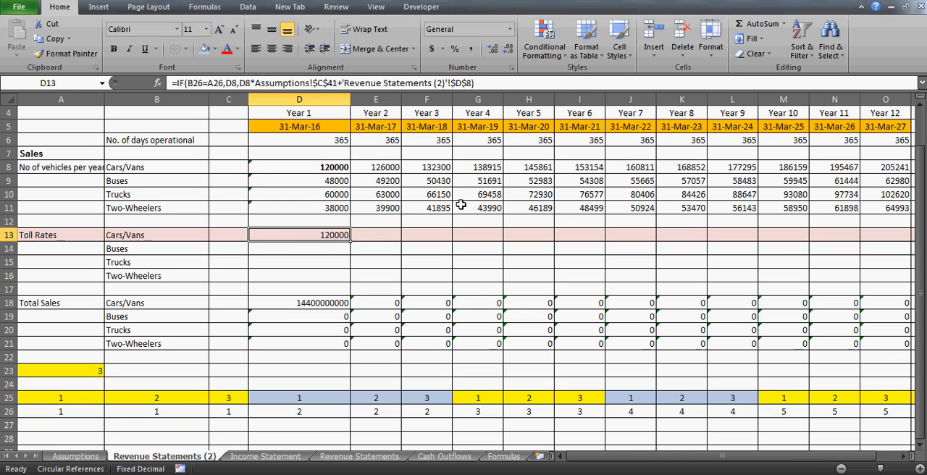
- Copy the Cars/Vans toll rate formula from D13 into E13:O13
{"action": "key", "text": "ctrl+c"}
{"action": "key", "text": "Right"}
{"action": "key", "text": "shift+Right"}
{"action": "key", "text": "shift+Right"}
{"action": "key", "text": "shift+Right"}
{"action": "key", "text": "shift+Right"}
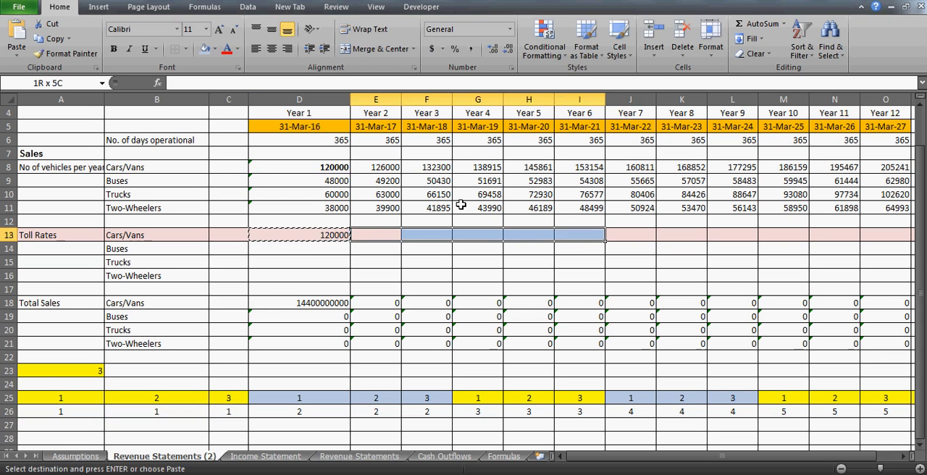
{"action": "key", "text": "shift+Right"}
{"action": "key", "text": "shift+Right"}
{"action": "key", "text": "shift+Right"}
{"action": "key", "text": "shift+Right"}
{"action": "key", "text": "shift+Right"}
{"action": "key", "text": "shift+Right"}
{"action": "key", "text": "ctrl+v"}
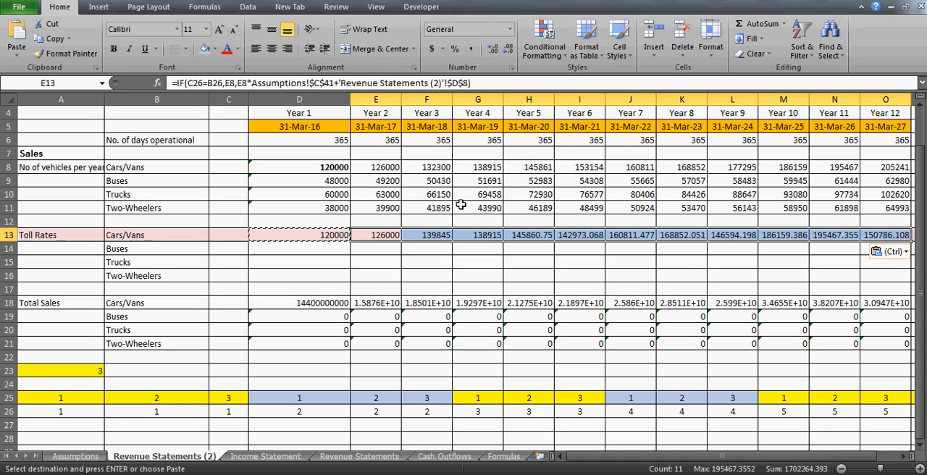
- Compare the toll rate formulas in D13 and E13 and inspect the cells that D13 references
{"action": "key", "text": "Down"}
{"action": "key", "text": "Up"}
{"action": "key", "text": "Down"}
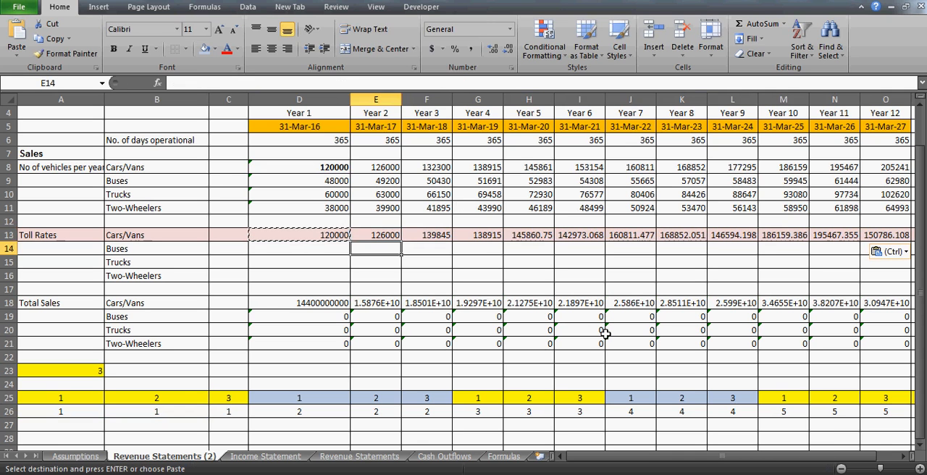
{"action": "key", "text": "Up"}
{"action": "key", "text": "Left"}
{"action": "key", "text": "Right"}
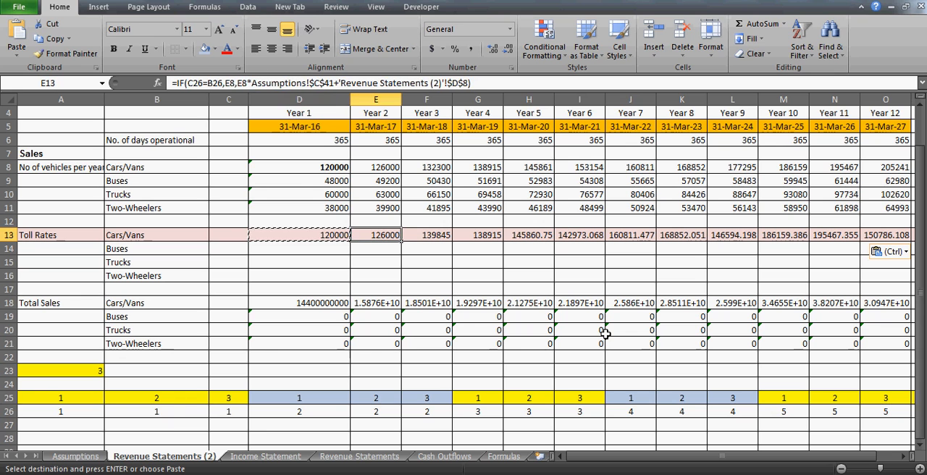
{"action": "key", "text": "Left"}
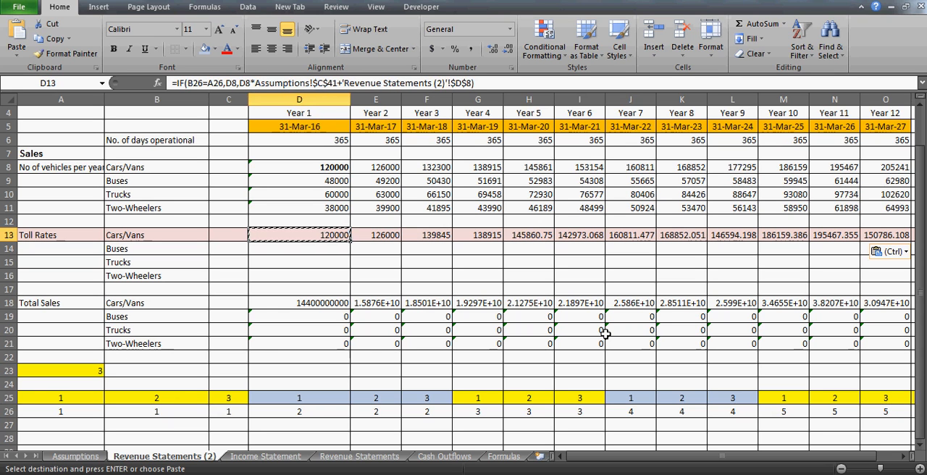
{"action": "key", "text": "Right"}
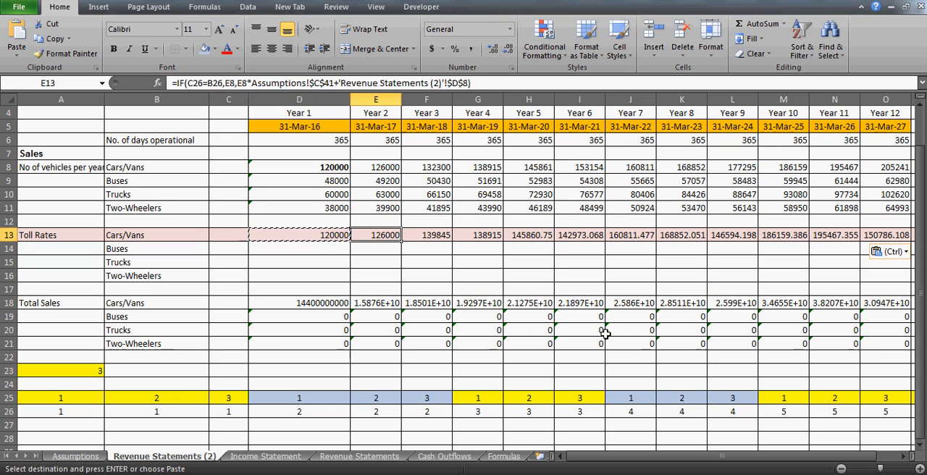
{"action": "key", "text": "Left"}
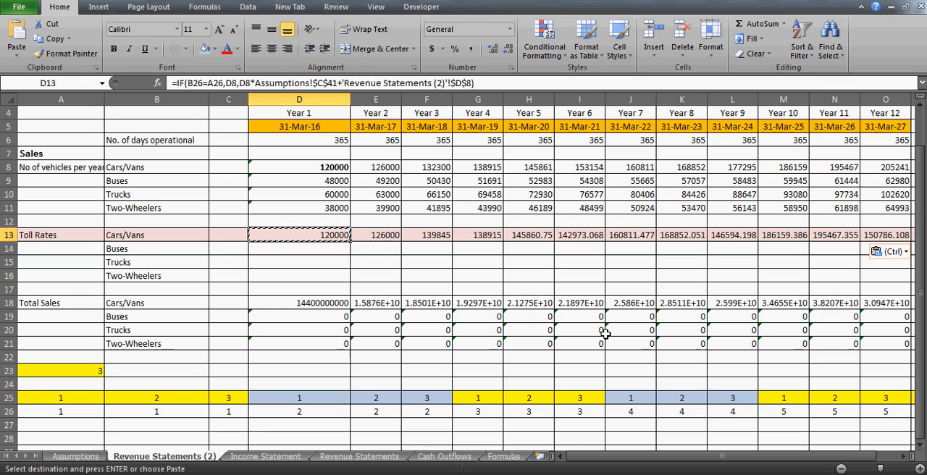
{"action": "key", "text": "Right"}
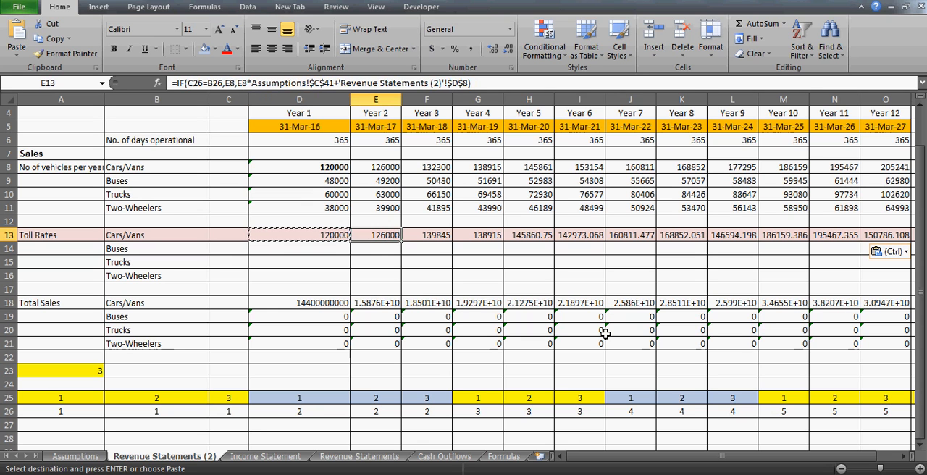
{"action": "key", "text": "Left"}
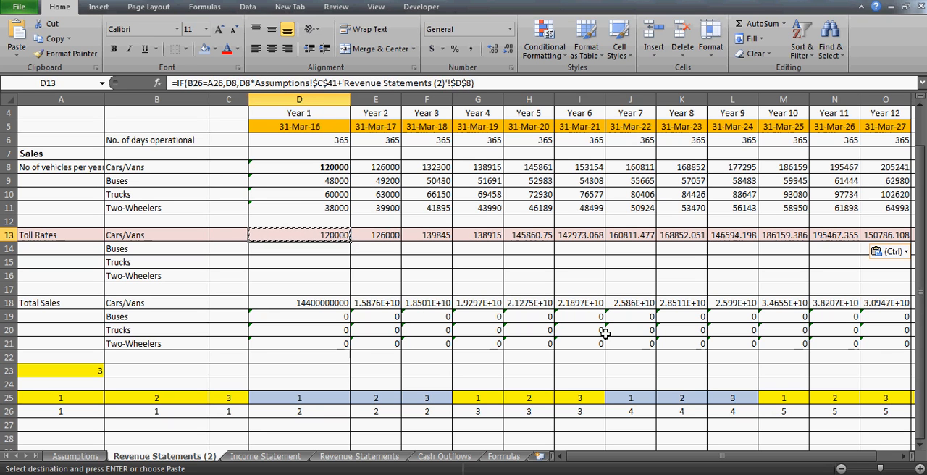
{"action": "key", "text": "F2"}
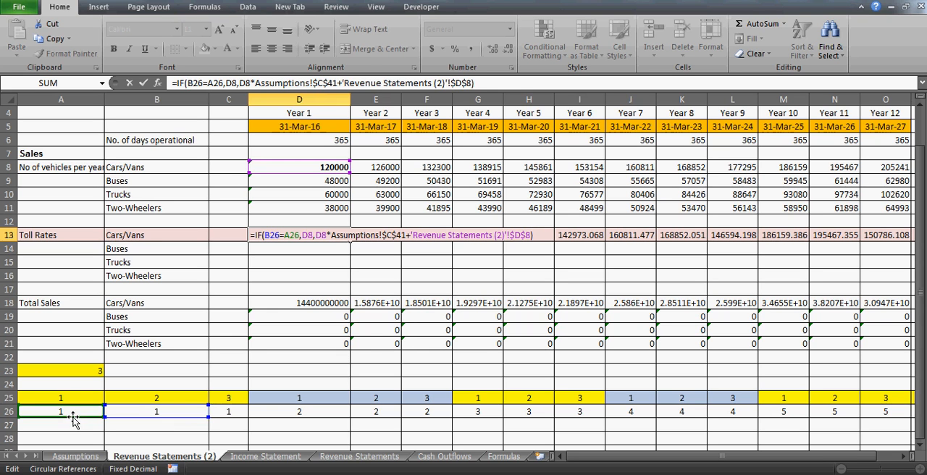
{"action": "key", "text": "ctrl+Return"}
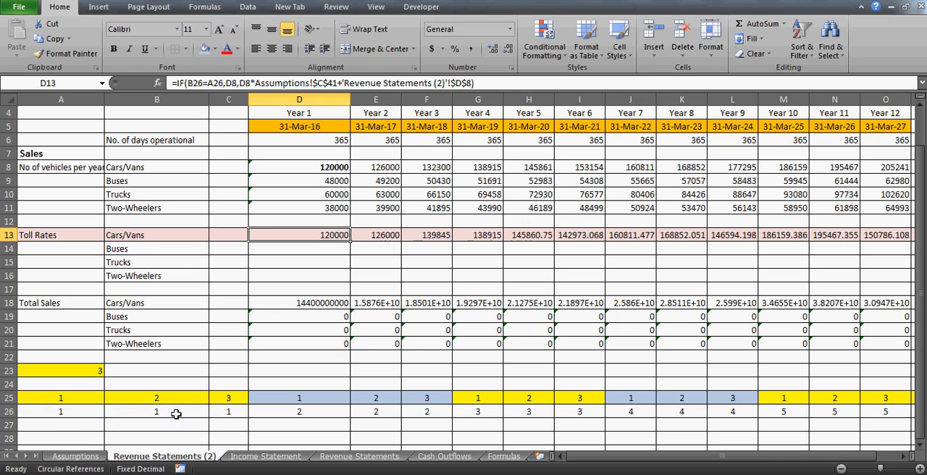
- Clear the copied Cars/Vans toll rate formulas from E13 through the end of the row
{"action": "key", "text": "Right"}
{"action": "key", "text": "ctrl+shift+Right"}
{"action": "key", "text": "Delete"}
{"action": "key", "text": "Left"}
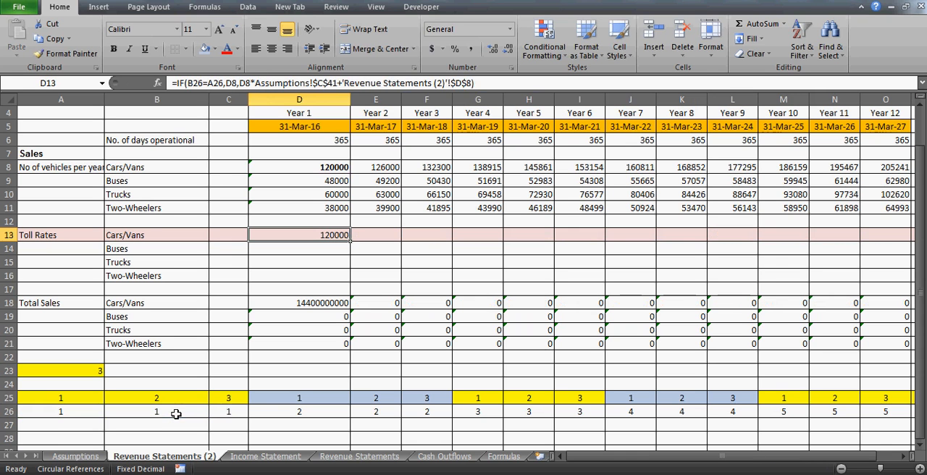
- Make the two remaining D8 references in the D13 toll rate formula absolute, as $D$8
{"action": "left_click", "coordinate": [233, 83]}
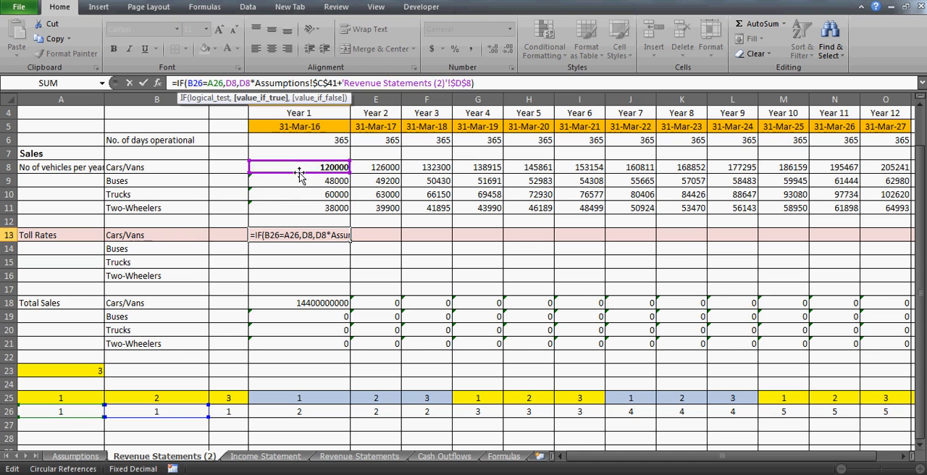
{"action": "key", "text": "F4"}
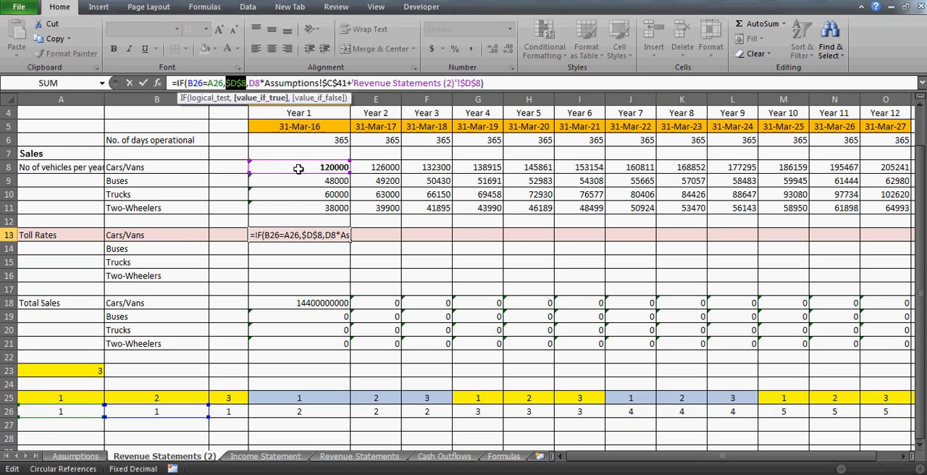
{"action": "left_click", "coordinate": [254, 83]}
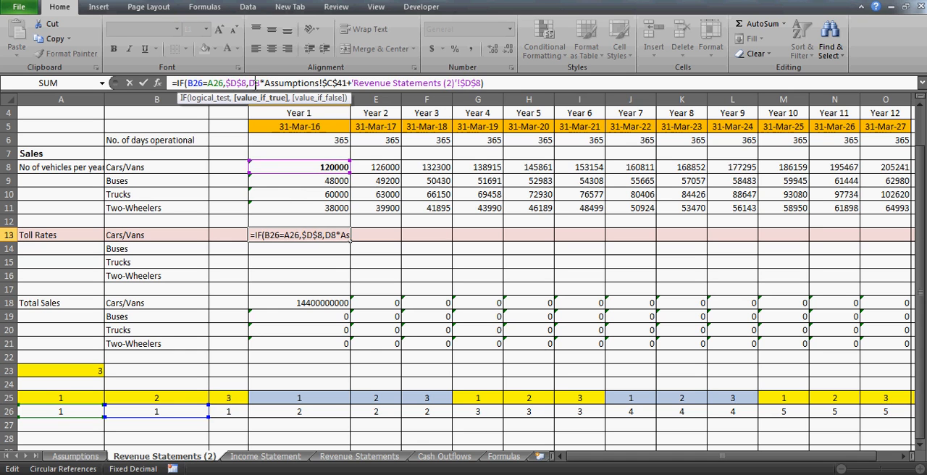
{"action": "key", "text": "F4"}
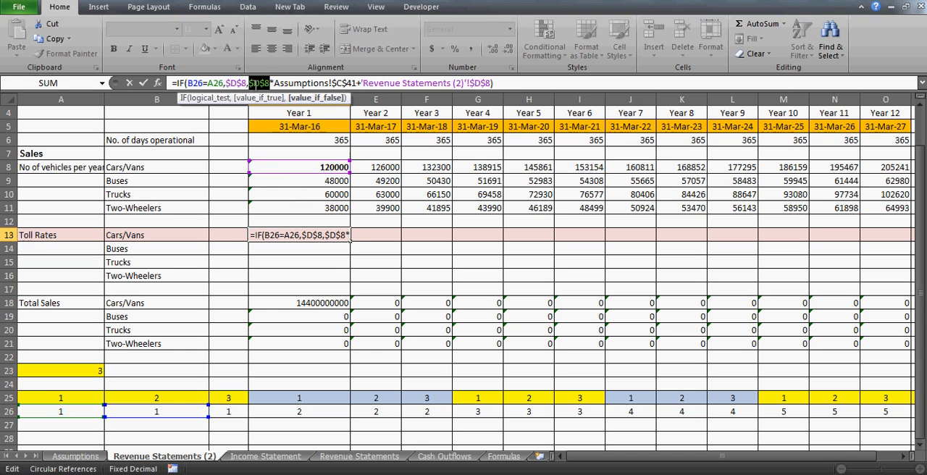
{"action": "key", "text": "ctrl+Return"}
- Copy the Cars/Vans toll rate formula from D13 across the following years, starting at E13
{"action": "key", "text": "ctrl+c"}
{"action": "key", "text": "Right"}
{"action": "key", "text": "shift+Right"}
{"action": "key", "text": "shift+Right"}
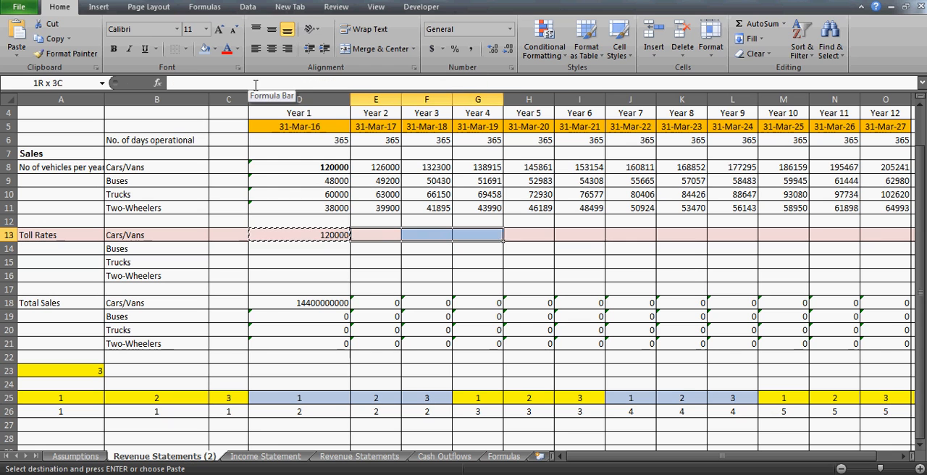
{"action": "key", "text": "shift+Right"}
{"action": "key", "text": "shift+Right"}
{"action": "key", "text": "shift+Right"}
{"action": "key", "text": "shift+Right"}
{"action": "key", "text": "shift+Right"}
{"action": "key", "text": "shift+Right"}
{"action": "key", "text": "shift+Right"}
{"action": "key", "text": "shift+Right"}
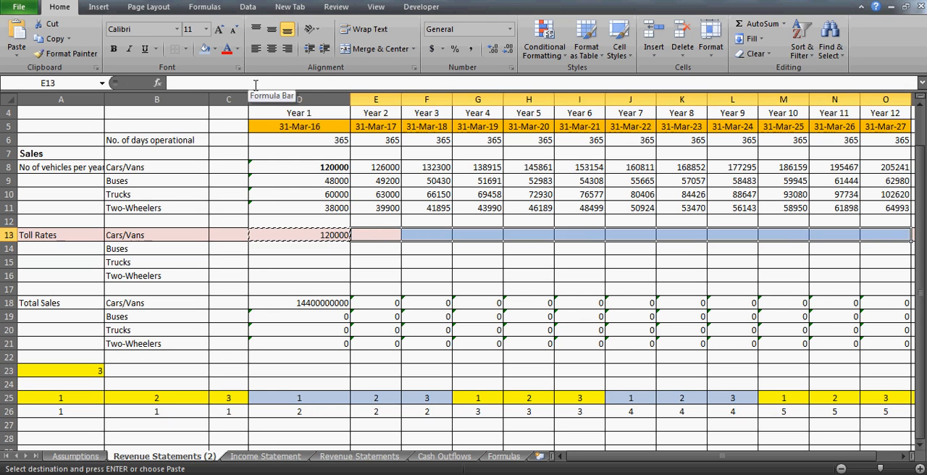
{"action": "key", "text": "ctrl+v"}
- Compare the copied Cars/Vans toll rate formulas in D13 through G13
{"action": "key", "text": "Down"}
{"action": "key", "text": "Left"}
{"action": "key", "text": "Up"}
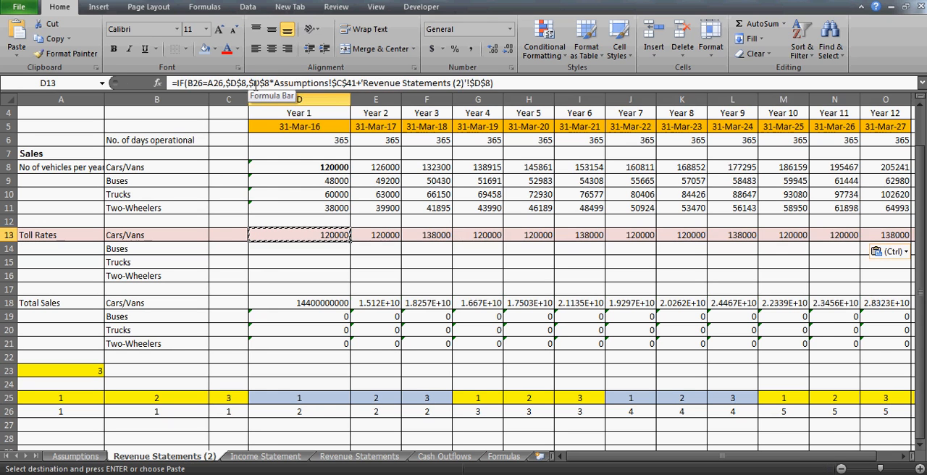
{"action": "key", "text": "Right"}
{"action": "key", "text": "Right"}
{"action": "key", "text": "Right"}
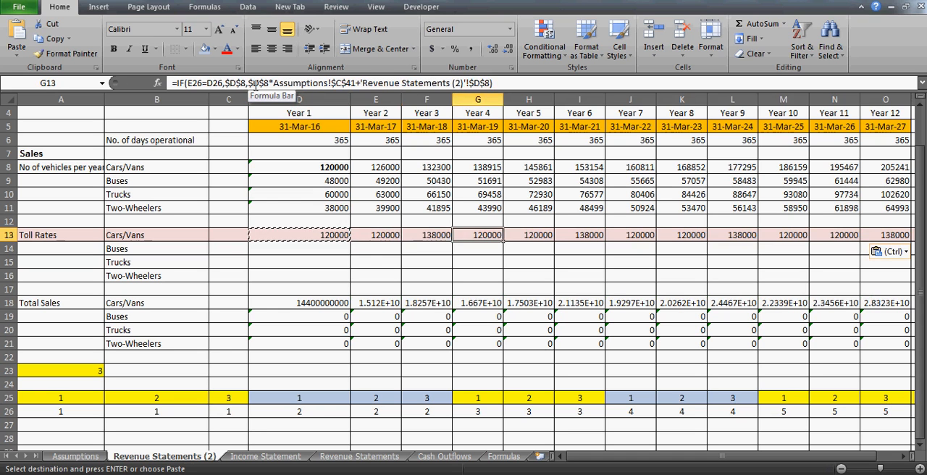
{"action": "key", "text": "Left"}
{"action": "key", "text": "Left"}
{"action": "key", "text": "Left"}
{"action": "key", "text": "Right"}
{"action": "key", "text": "Right"}
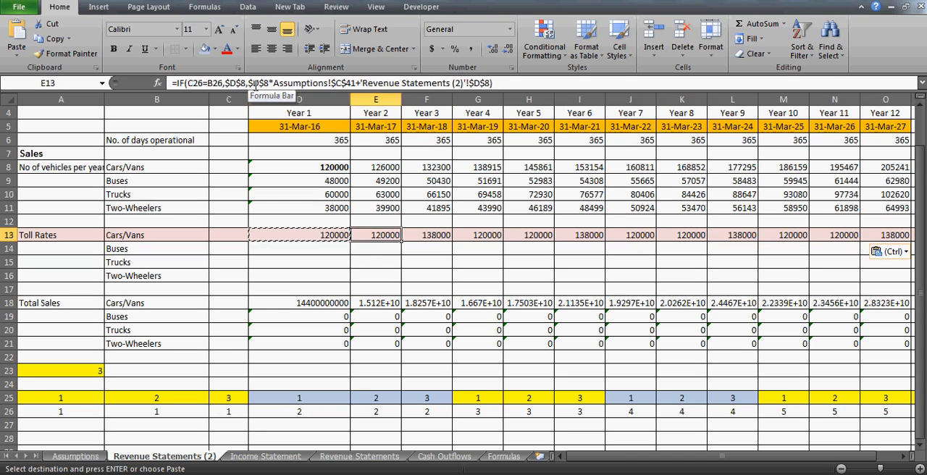
{"action": "key", "text": "Left"}
{"action": "key", "text": "Right"}
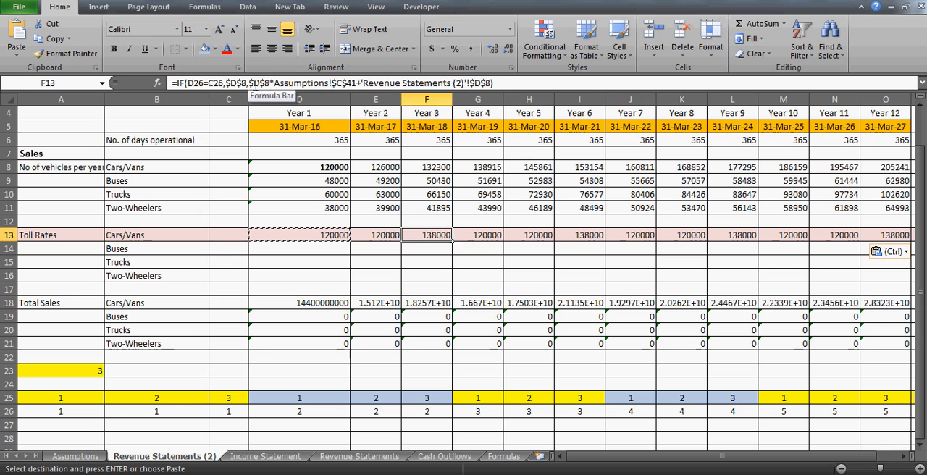
{"action": "key", "text": "Left"}
{"action": "key", "text": "Right"}
{"action": "key", "text": "Right"}
{"action": "key", "text": "Left"}
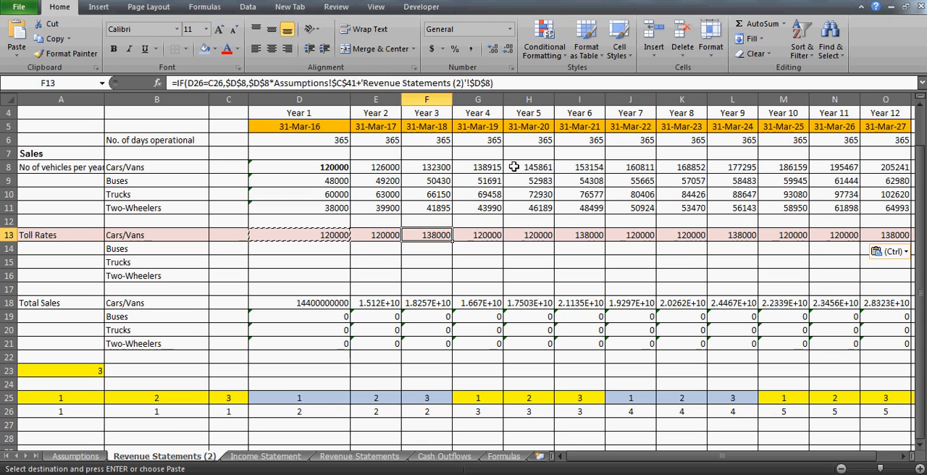
- Inspect which period-number cells the F13 toll rate formula references, comparing it with the formulas in D13 and E13
{"action": "key", "text": "F2"}
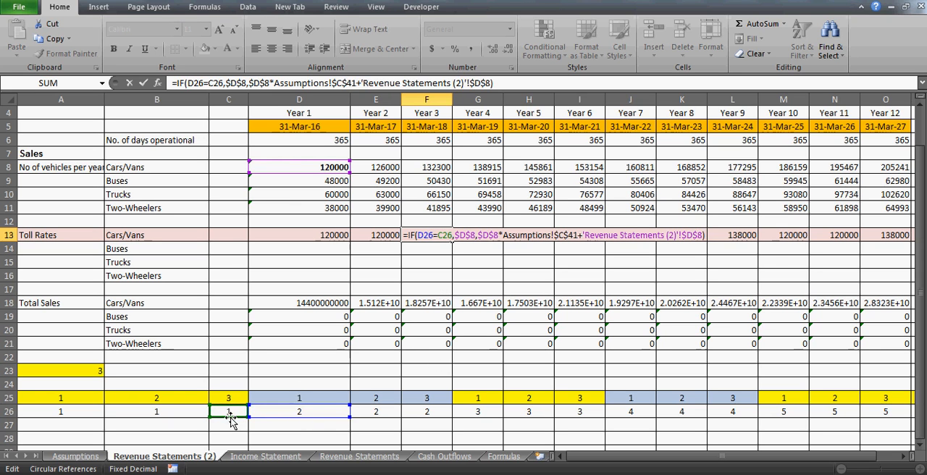
{"action": "key", "text": "ctrl+Return"}
{"action": "key", "text": "Left"}
{"action": "key", "text": "Left"}
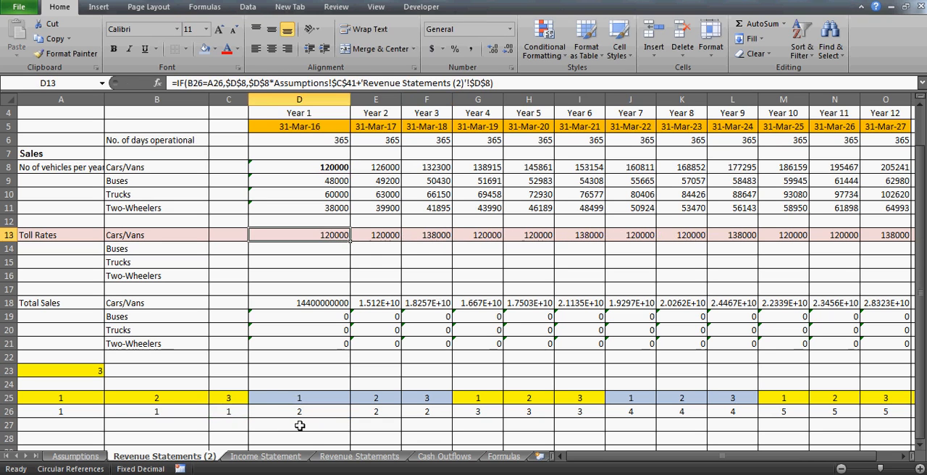
{"action": "key", "text": "Right"}
{"action": "key", "text": "Left"}
{"action": "key", "text": "Right"}
{"action": "key", "text": "Right"}
{"action": "key", "text": "Right"}
{"action": "key", "text": "Left"}
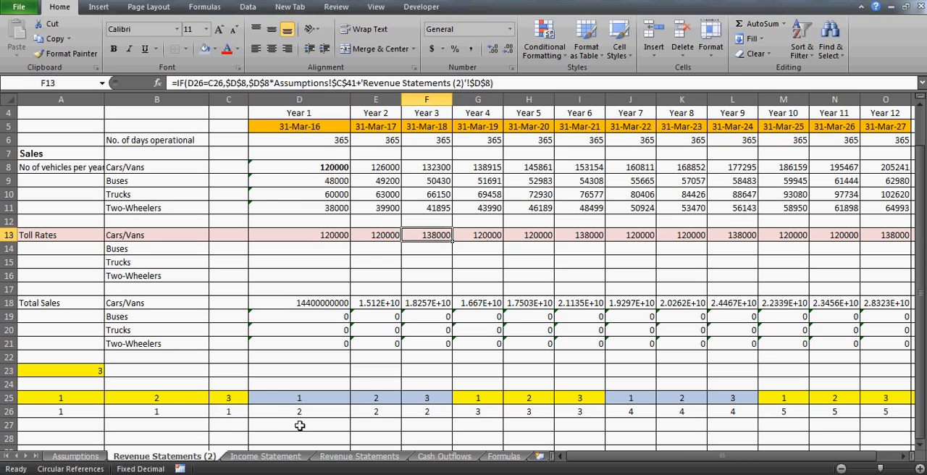
{"action": "key", "text": "F2"}
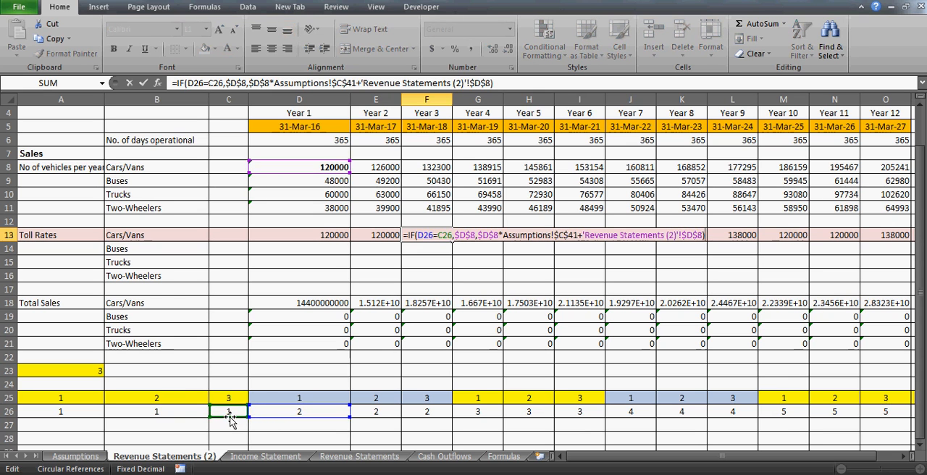
{"action": "key", "text": "Escape"}
- Clear the Cars/Vans toll rate formulas from D13 through the end of the row
{"action": "key", "text": "Left"}
{"action": "key", "text": "Left"}
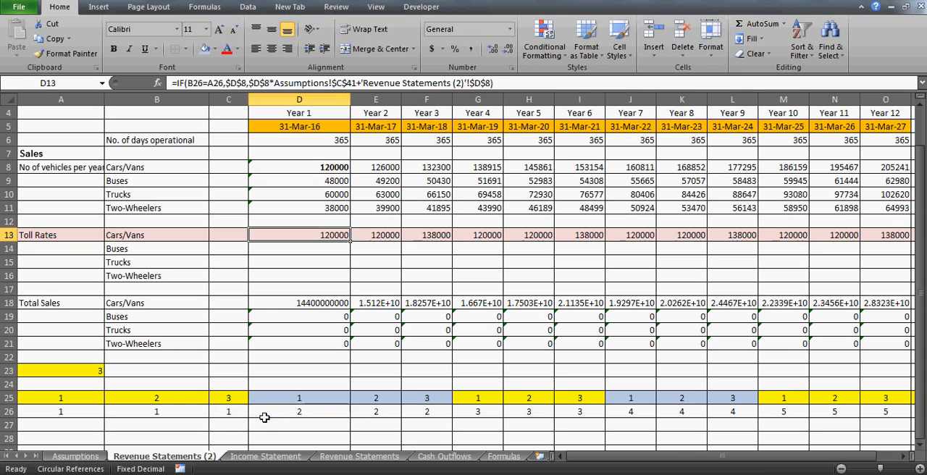
{"action": "key", "text": "ctrl+shift+Right"}
{"action": "key", "text": "Delete"}
{"action": "key", "text": "Left"}
{"action": "key", "text": "Right"}
- Set the Year 1 Cars/Vans toll rate in D13 to =D8 and check the formula in D8
{"action": "type", "text": "="}
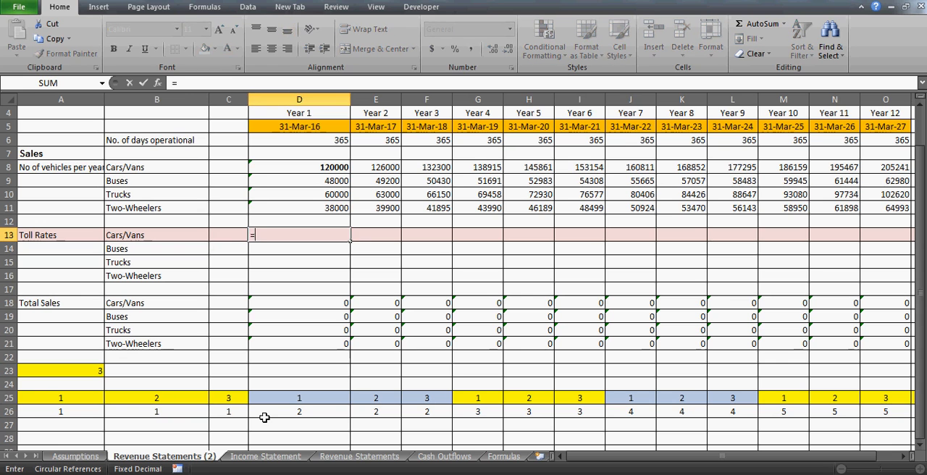
{"action": "left_click", "coordinate": [292, 167]}
{"action": "key", "text": "Return"}
{"action": "key", "text": "Up"}
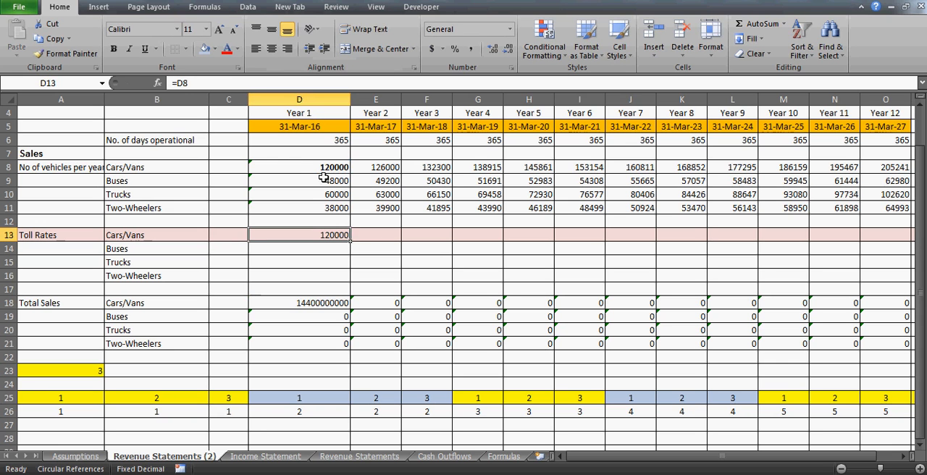
{"action": "left_click", "coordinate": [319, 179]}
{"action": "left_click", "coordinate": [314, 168]}
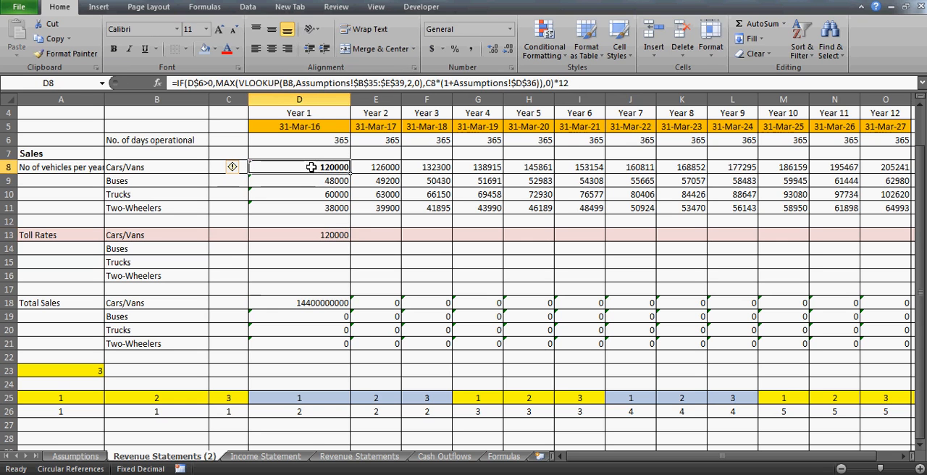
- Start an IF formula in E13 that tests B26=A26 and returns D13 when true
{"action": "left_click", "coordinate": [372, 233]}
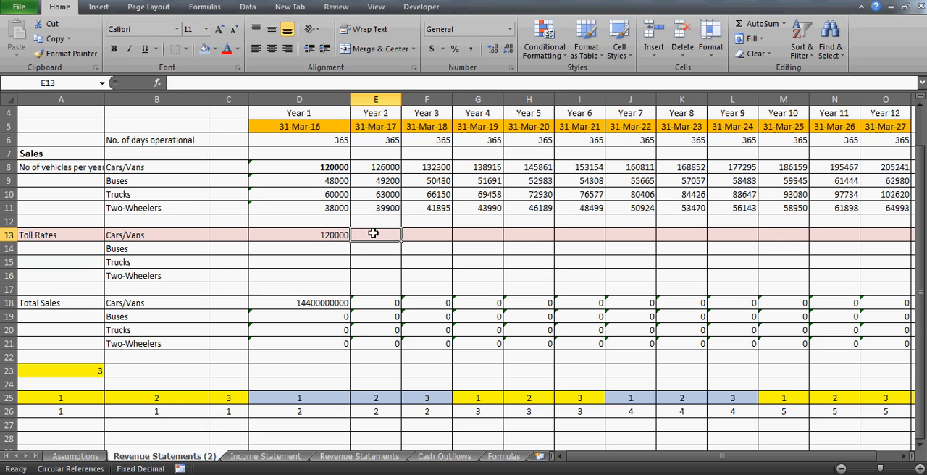
{"action": "type", "text": "=if("}
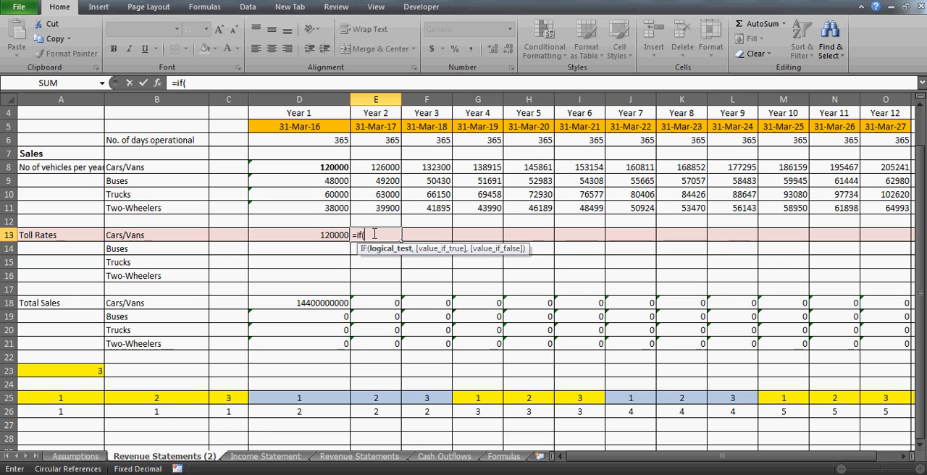
{"action": "left_click", "coordinate": [151, 412]}
{"action": "type", "text": "="}
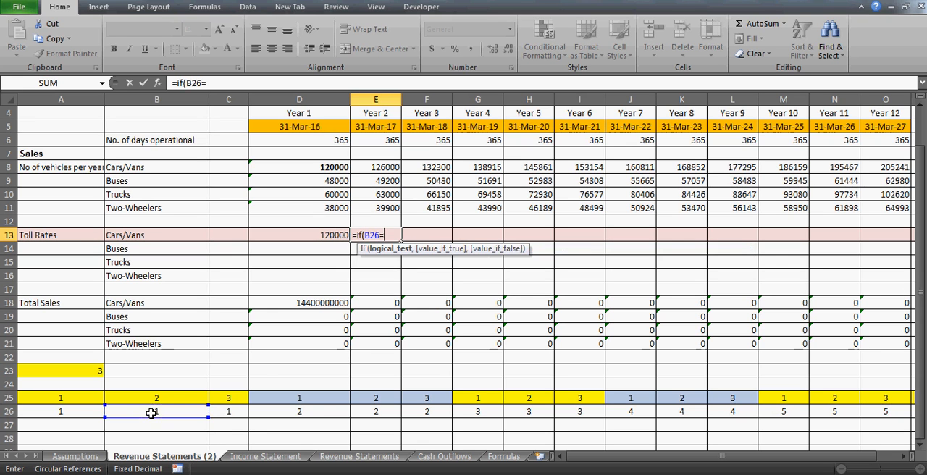
{"action": "left_click", "coordinate": [61, 415]}
{"action": "type", "text": ","}
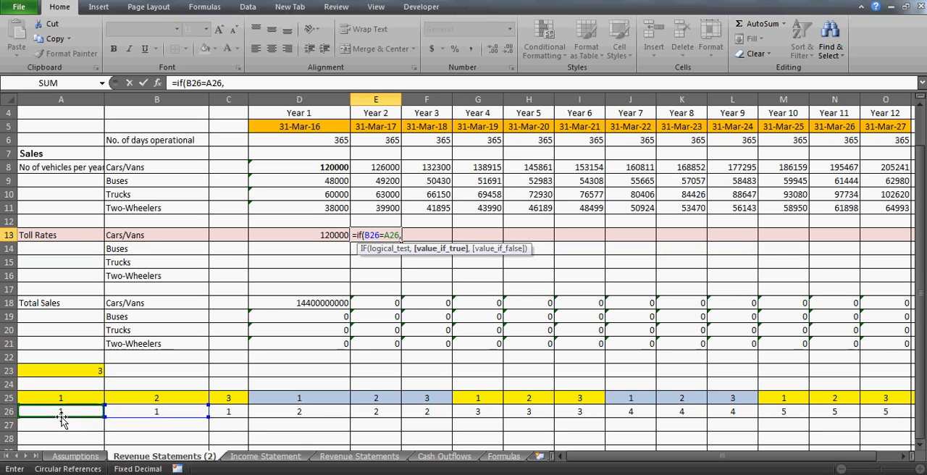
{"action": "left_click", "coordinate": [297, 238]}
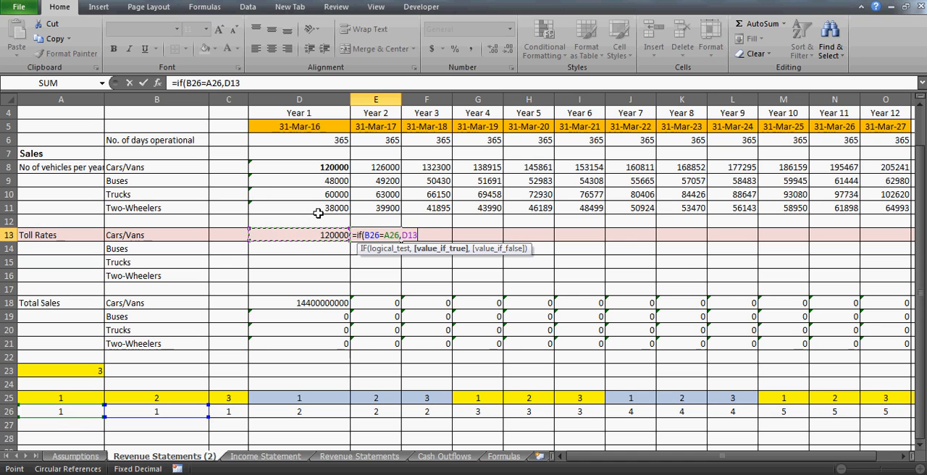
{"action": "type", "text": ","}
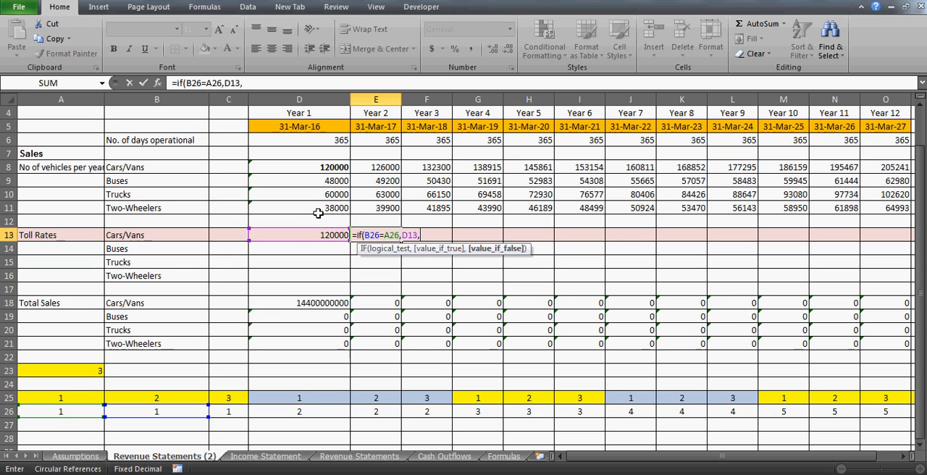
- Complete the E13 IF formula with the false value D13*Assumptions!C41+'Revenue Statements (2)'!D13
{"action": "left_click", "coordinate": [326, 232]}
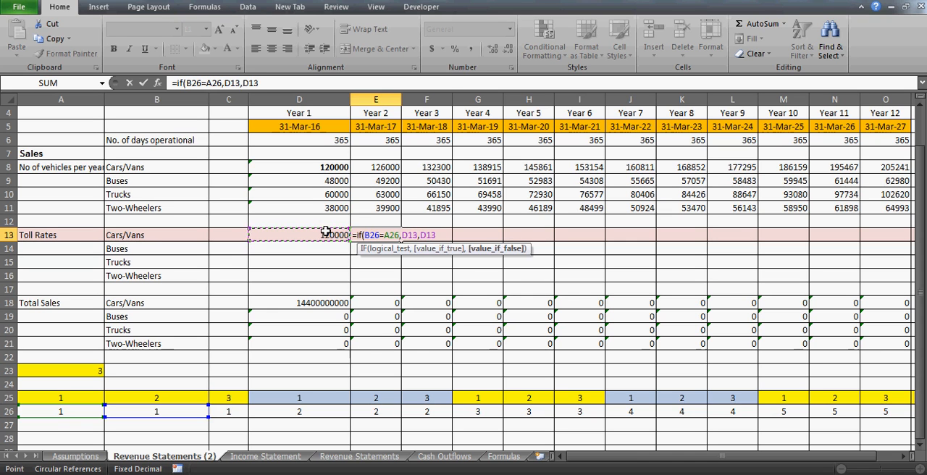
{"action": "type", "text": "*"}
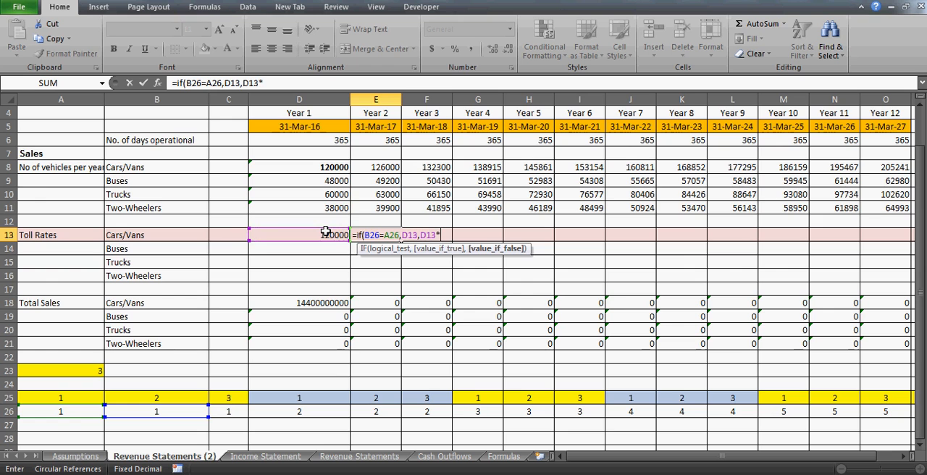
{"action": "left_click", "coordinate": [65, 457]}
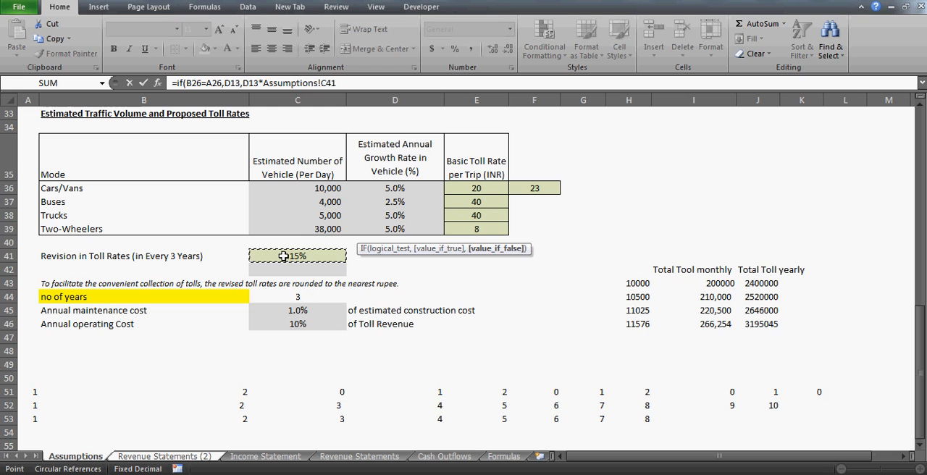
{"action": "type", "text": "+"}
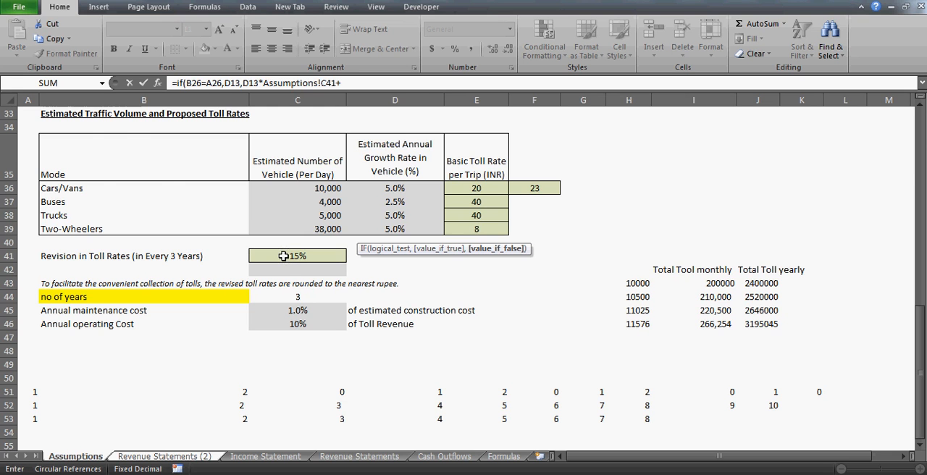
{"action": "left_click", "coordinate": [160, 456]}
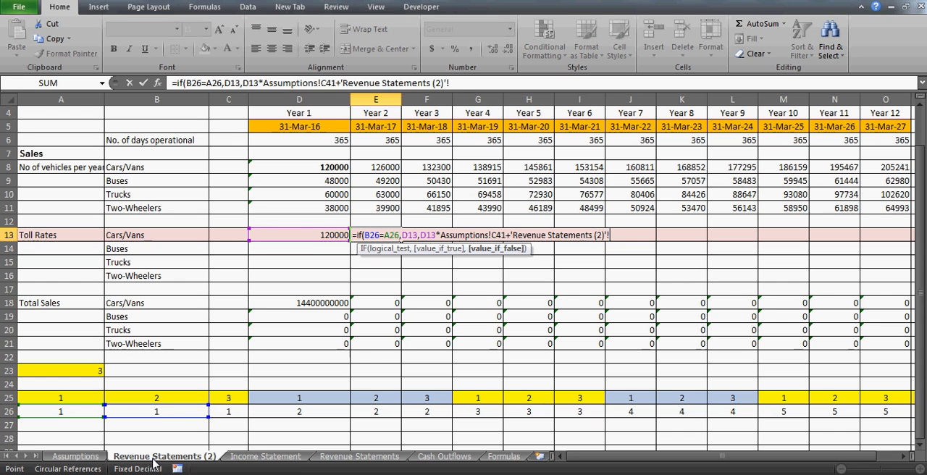
{"action": "left_click", "coordinate": [322, 235]}
{"action": "type", "text": ")"}
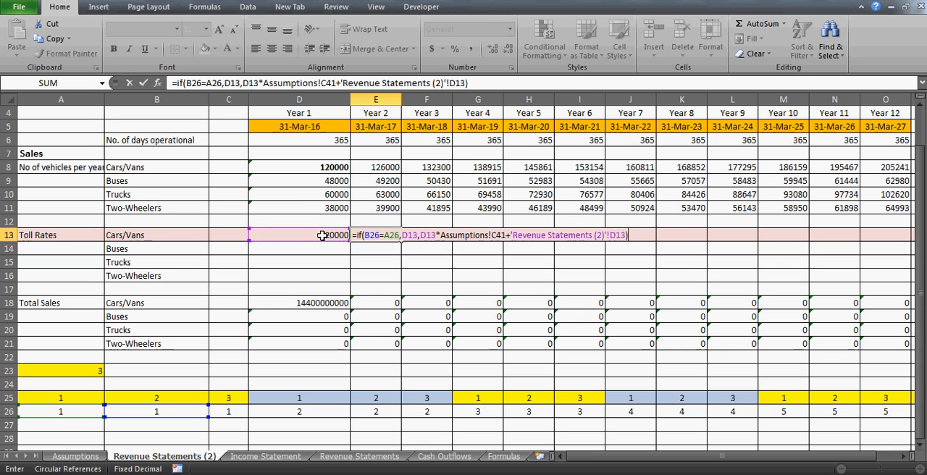
{"action": "key", "text": "ctrl+Return"}
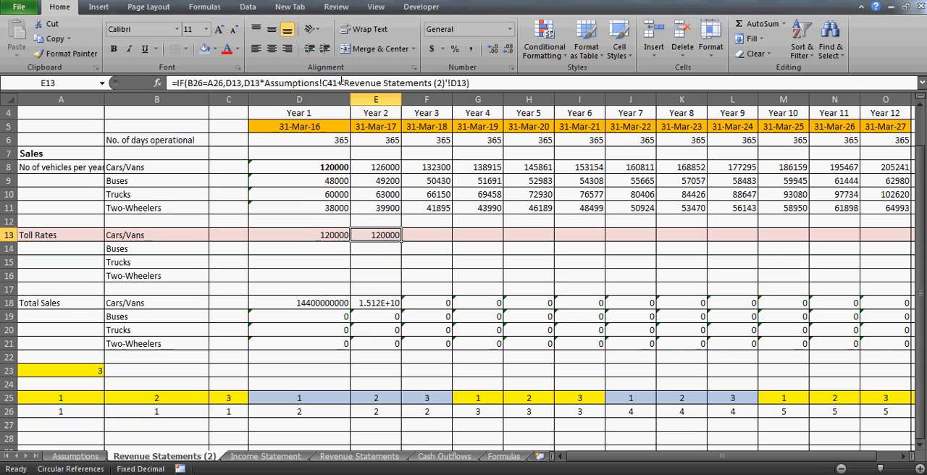
- Make the final D13 reference in the E13 formula absolute as $D$13, keeping the true-value D13 reference relative
{"action": "left_click", "coordinate": [330, 82]}
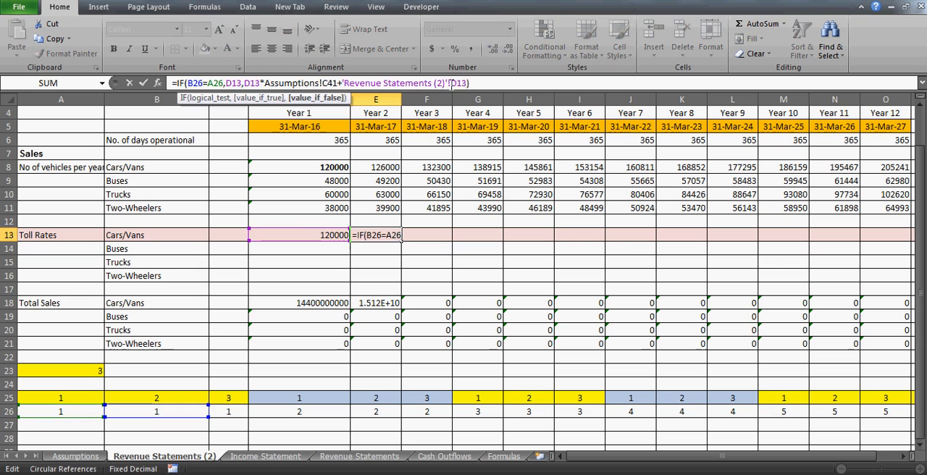
{"action": "left_click", "coordinate": [454, 82]}
{"action": "key", "text": "F4"}
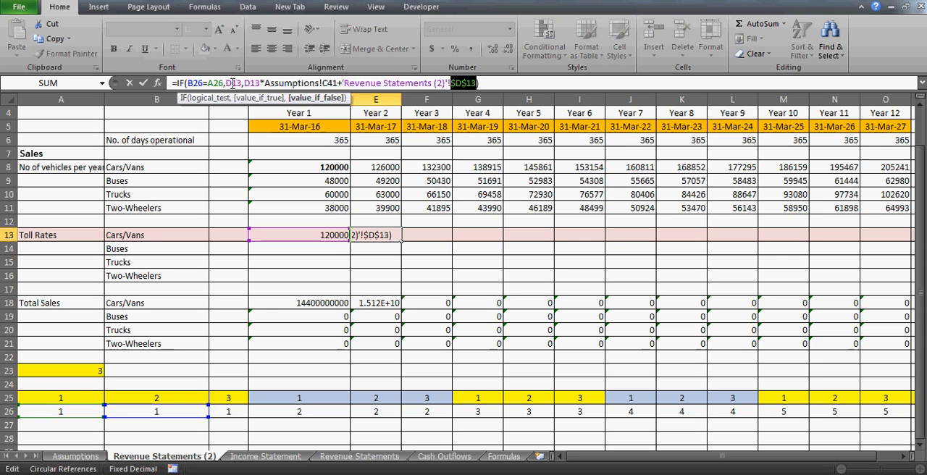
{"action": "left_click", "coordinate": [233, 82]}
{"action": "key", "text": "F4"}
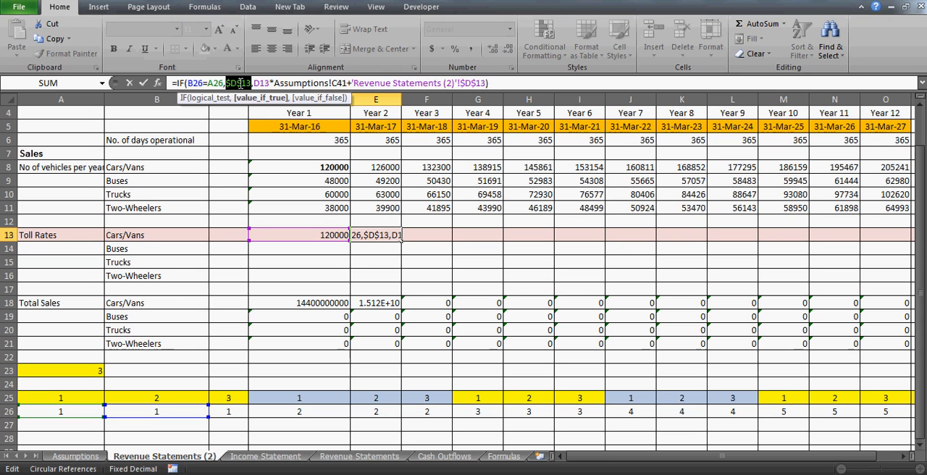
{"action": "key", "text": "F4"}
{"action": "key", "text": "F4"}
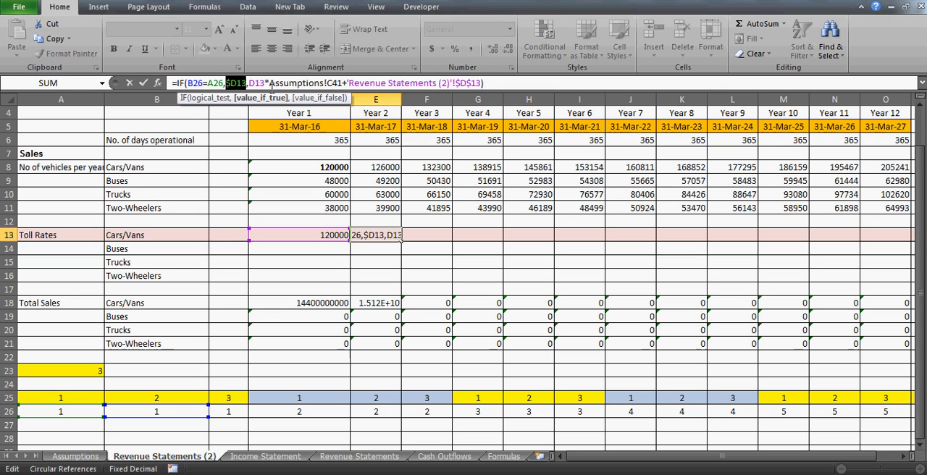
{"action": "key", "text": "F4"}
{"action": "key", "text": "ctrl+Return"}
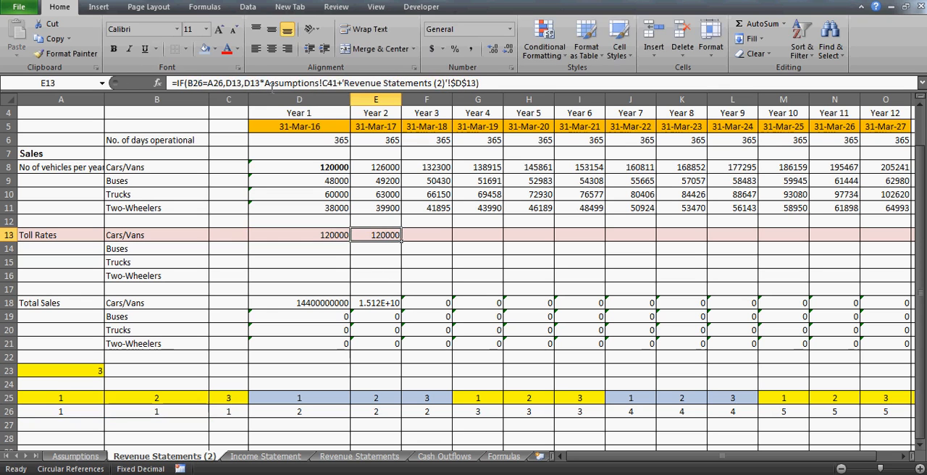
- Copy the E13 toll rate formula into F13 and G13
{"action": "key", "text": "ctrl+c"}
{"action": "key", "text": "Right"}
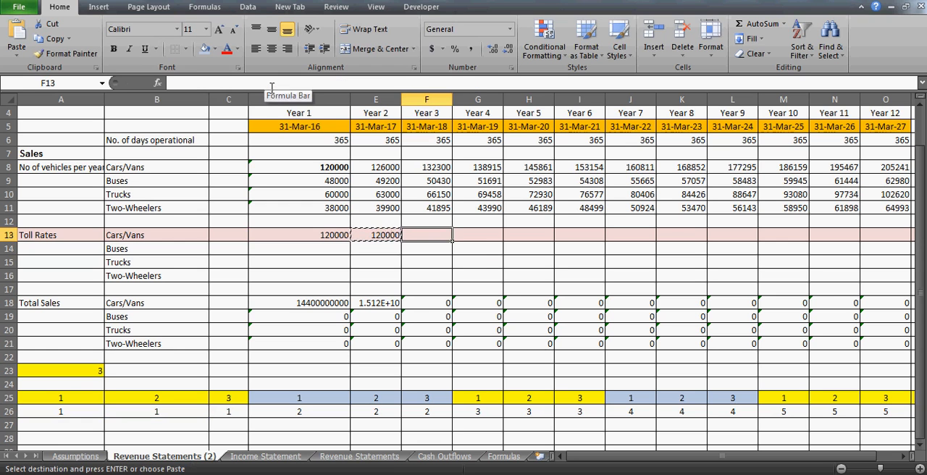
{"action": "key", "text": "ctrl+v"}
{"action": "key", "text": "Right"}
{"action": "key", "text": "ctrl+v"}
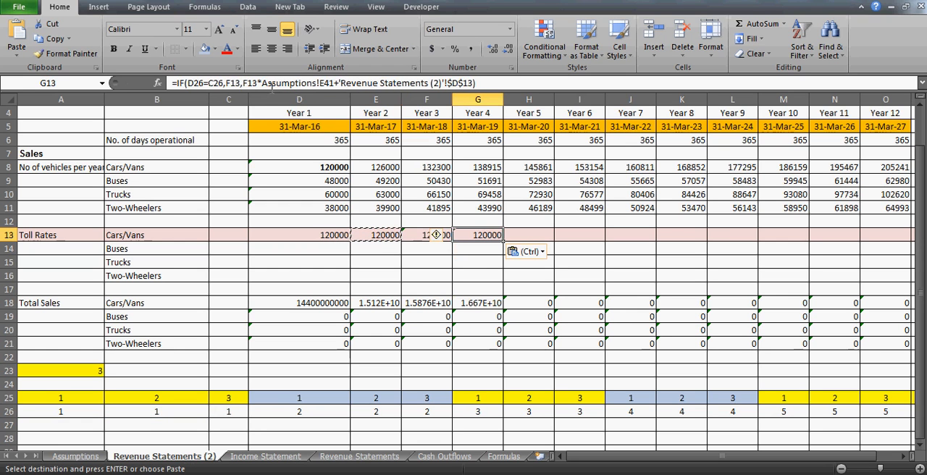
- Examine the cell references in the Year 4 toll rate formula in G13
{"action": "key", "text": "Left"}
{"action": "key", "text": "Right"}
{"action": "key", "text": "Right"}
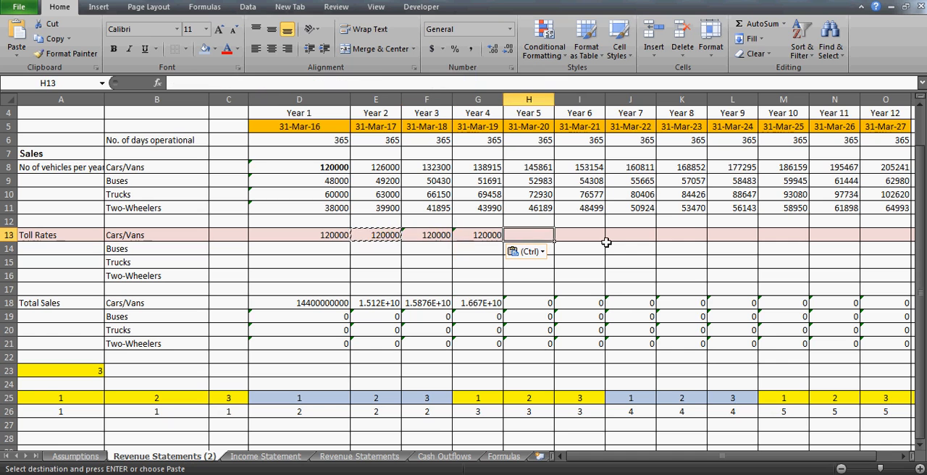
{"action": "key", "text": "Left"}
{"action": "key", "text": "F2"}
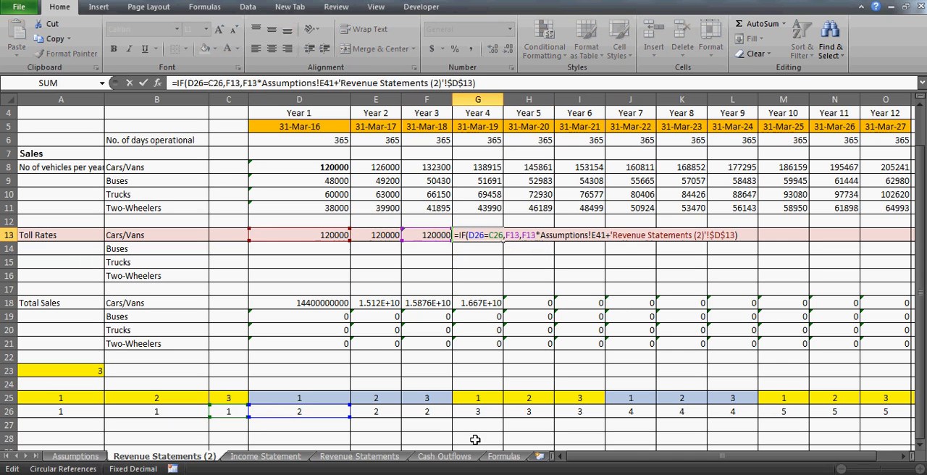
{"action": "left_click_drag", "start_coordinate": [297, 422], "coordinate": [233, 421]}
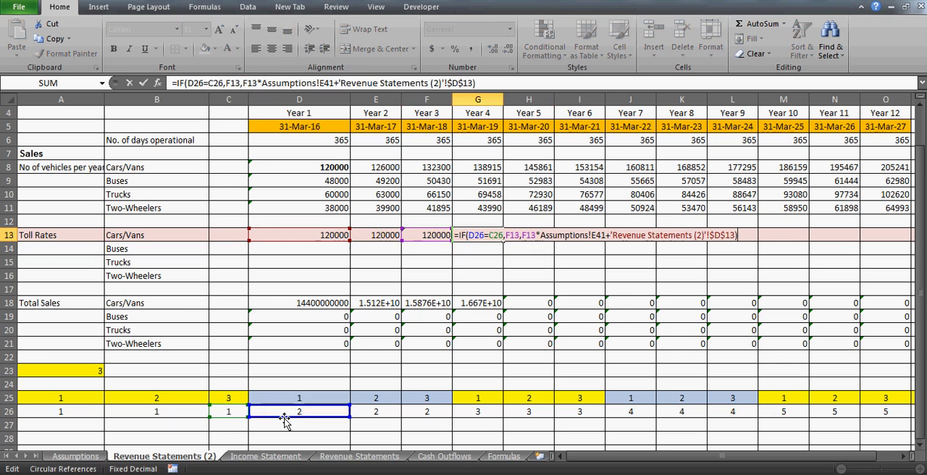
{"action": "key", "text": "ctrl+Return"}
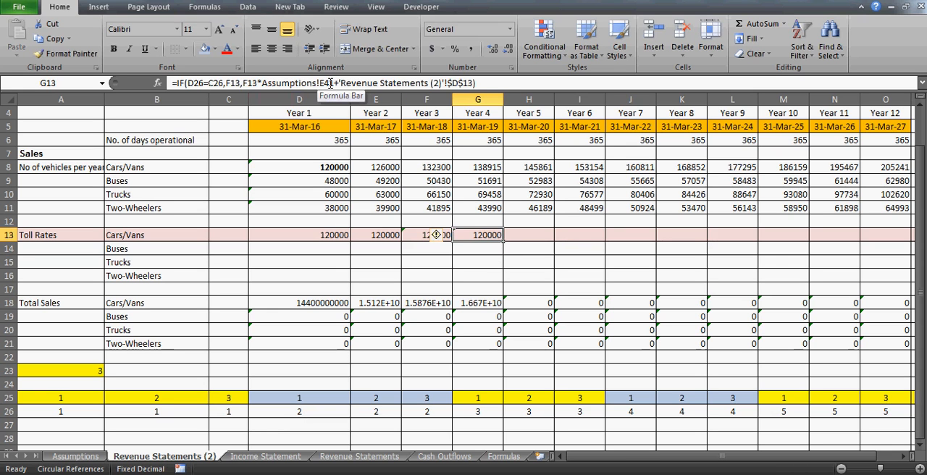
- Make the Assumptions reference in the E13 formula absolute as Assumptions!$C$41
{"action": "key", "text": "Left"}
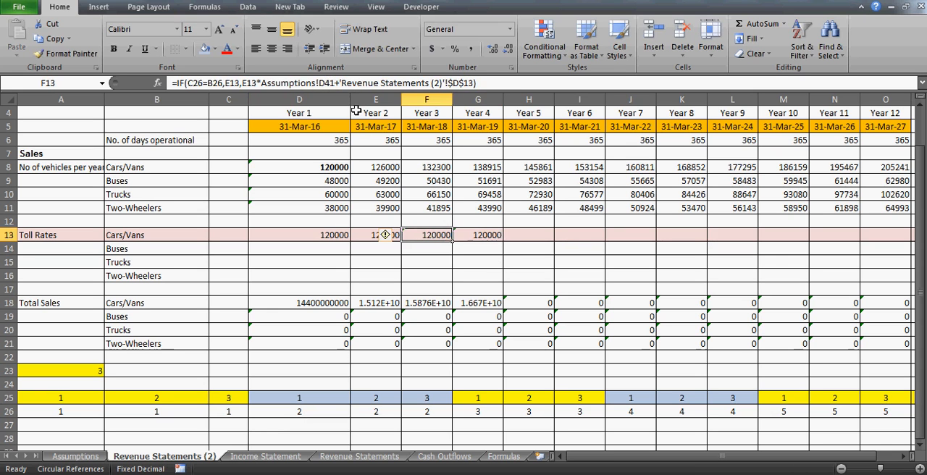
{"action": "key", "text": "Left"}
{"action": "key", "text": "Left"}
{"action": "key", "text": "Right"}
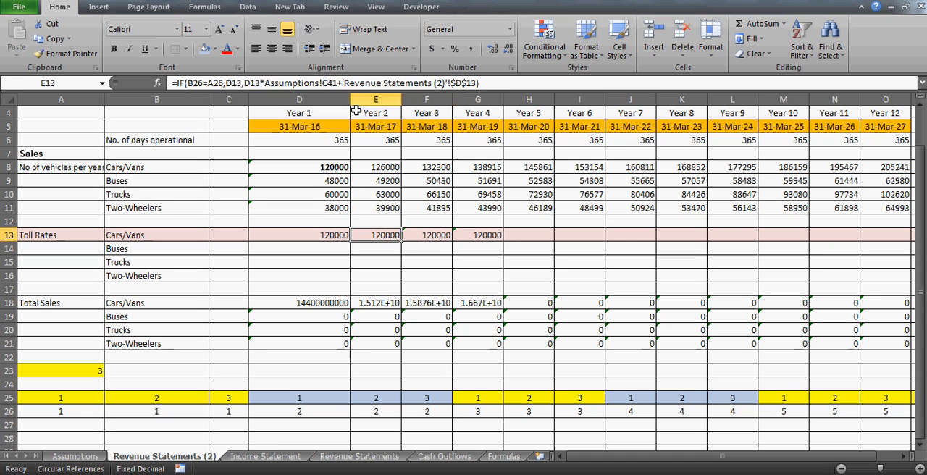
{"action": "left_click", "coordinate": [332, 83]}
{"action": "key", "text": "F4"}
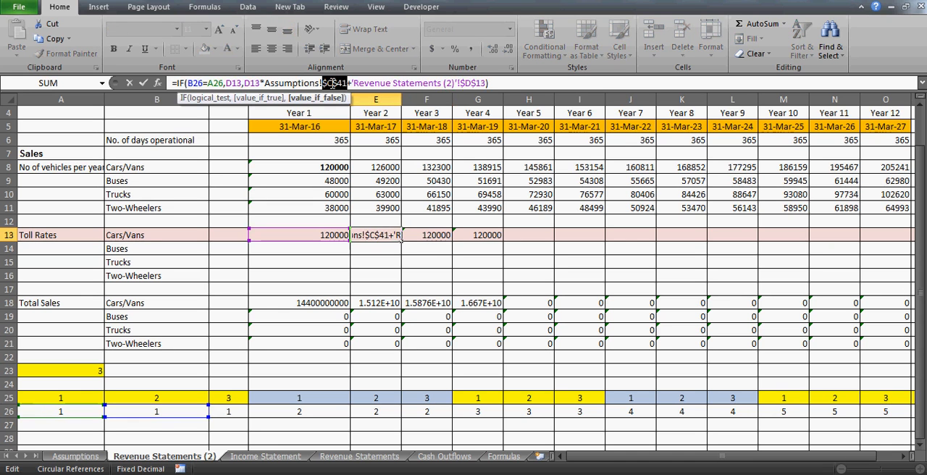
{"action": "key", "text": "Return"}
{"action": "key", "text": "Up"}
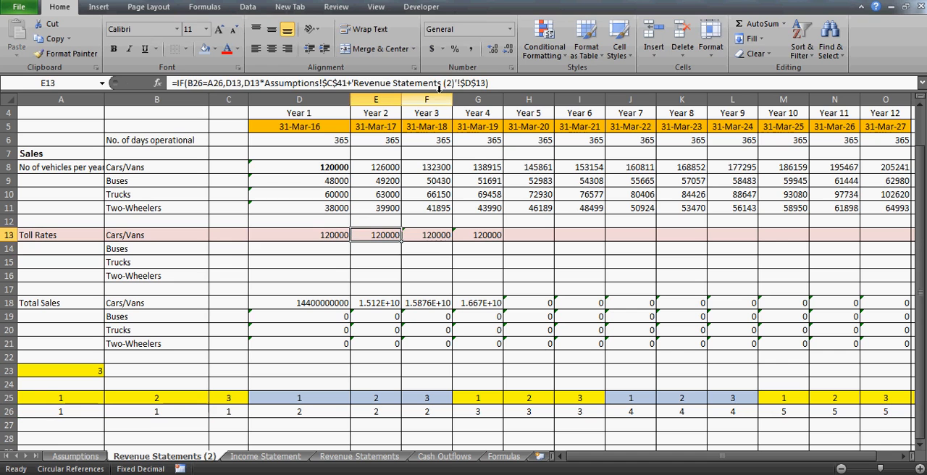
- Copy the corrected E13 formula into the Cars/Vans toll rates F13:J13
{"action": "key", "text": "ctrl+c"}
{"action": "key", "text": "Right"}
{"action": "key", "text": "shift+Right"}
{"action": "key", "text": "shift+Right"}
{"action": "key", "text": "shift+Right"}
{"action": "key", "text": "shift+Right"}
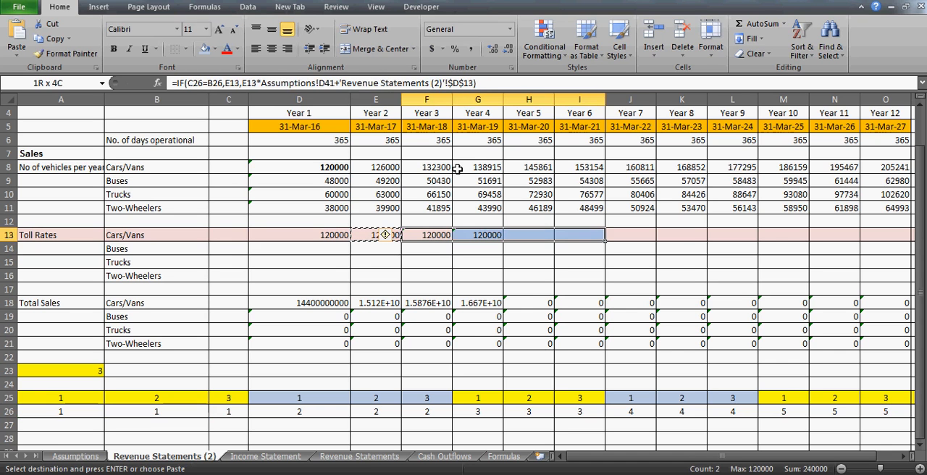
{"action": "key", "text": "ctrl+v"}
{"action": "left_click", "coordinate": [480, 234]}
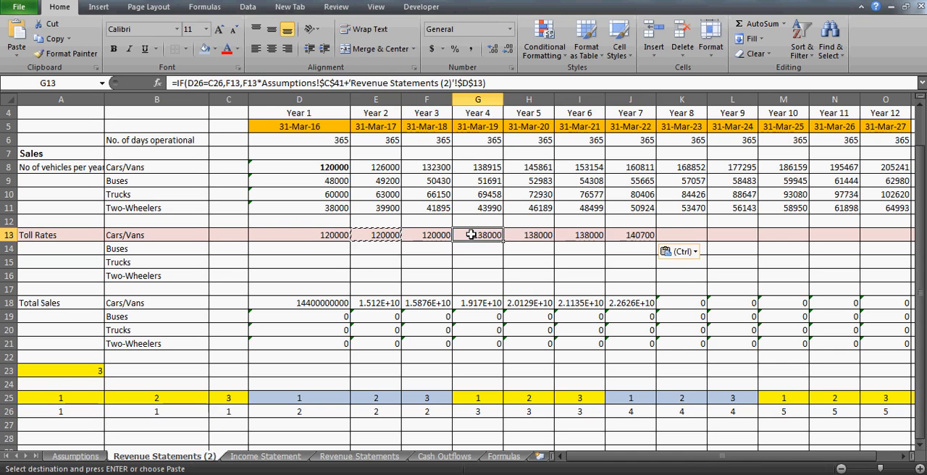
- Copy the J13 toll rate formula into K13:N13
{"action": "left_click", "coordinate": [641, 235]}
{"action": "key", "text": "ctrl+c"}
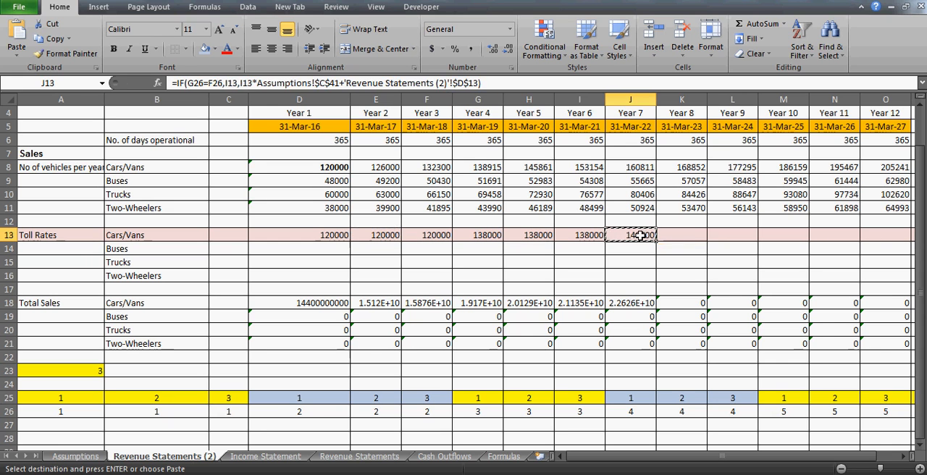
{"action": "key", "text": "Right"}
{"action": "key", "text": "shift+Right"}
{"action": "key", "text": "shift+Right"}
{"action": "key", "text": "shift+Right"}
{"action": "key", "text": "ctrl+v"}
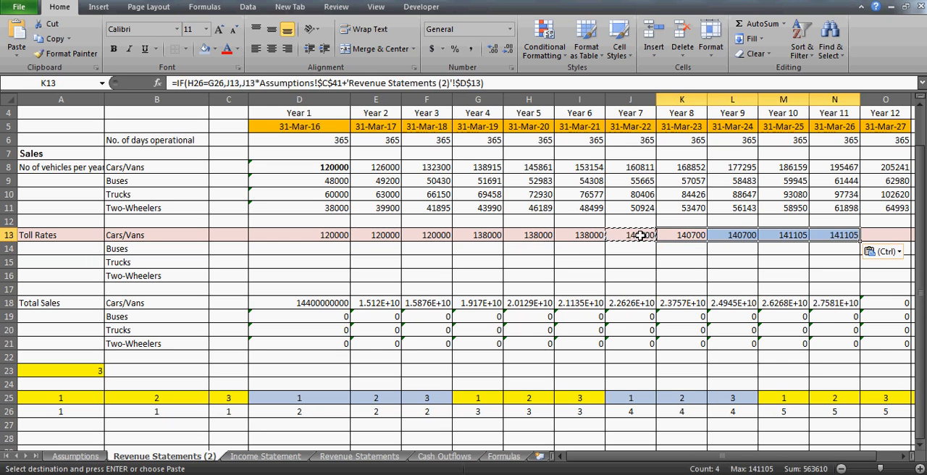
- Copy the N13 toll rate formula into the Year 12 cell O13
{"action": "key", "text": "Right"}
{"action": "key", "text": "Right"}
{"action": "key", "text": "Right"}
{"action": "key", "text": "Right"}
{"action": "key", "text": "Left"}
{"action": "key", "text": "ctrl+c"}
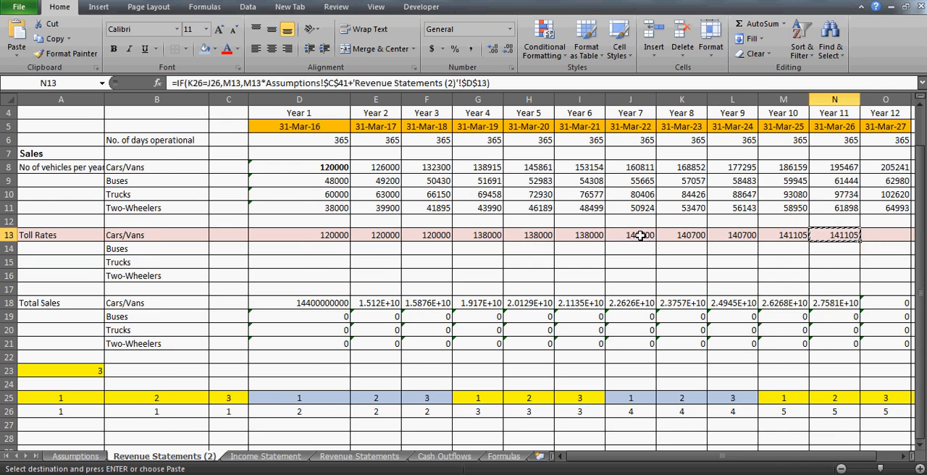
{"action": "key", "text": "Right"}
{"action": "key", "text": "Right"}
{"action": "key", "text": "Left"}
{"action": "key", "text": "shift+Right"}
{"action": "key", "text": "shift+Left"}
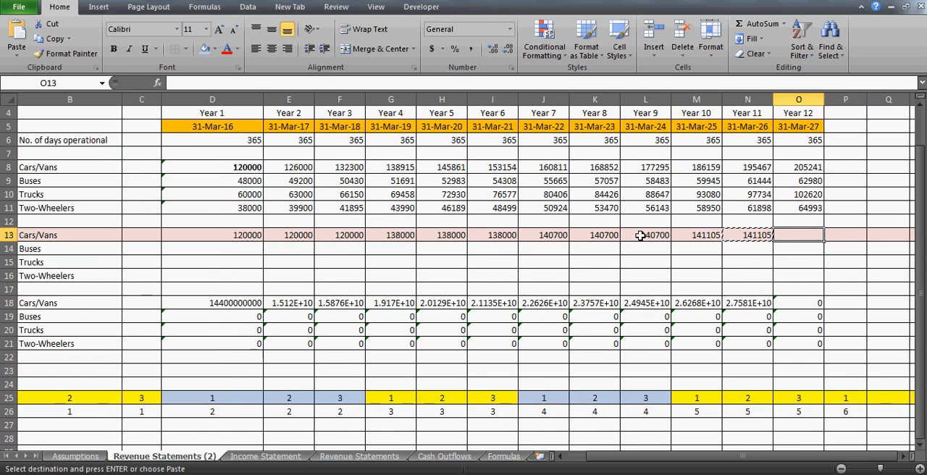
{"action": "key", "text": "ctrl+v"}
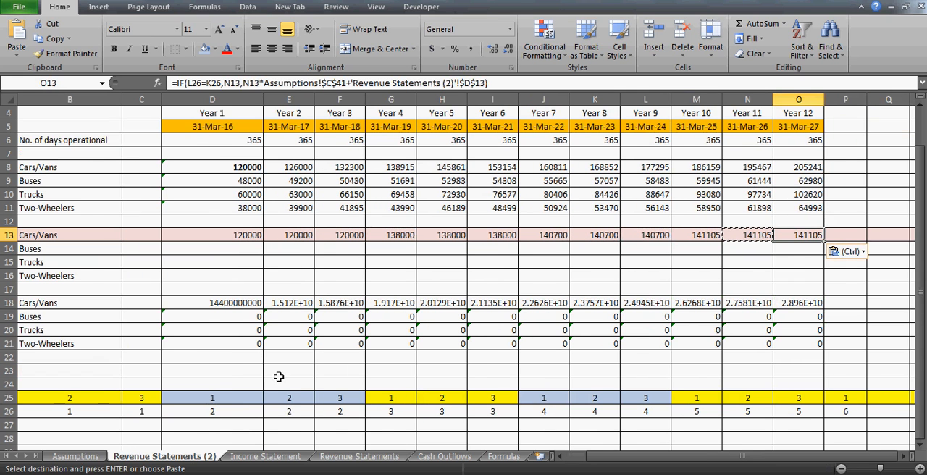
- Review the counter rows 25 and 26 and the formulas in D13, D8 and E13
{"action": "left_click", "coordinate": [100, 405]}
{"action": "key", "text": "shift+space"}
{"action": "key", "text": "shift+Down"}
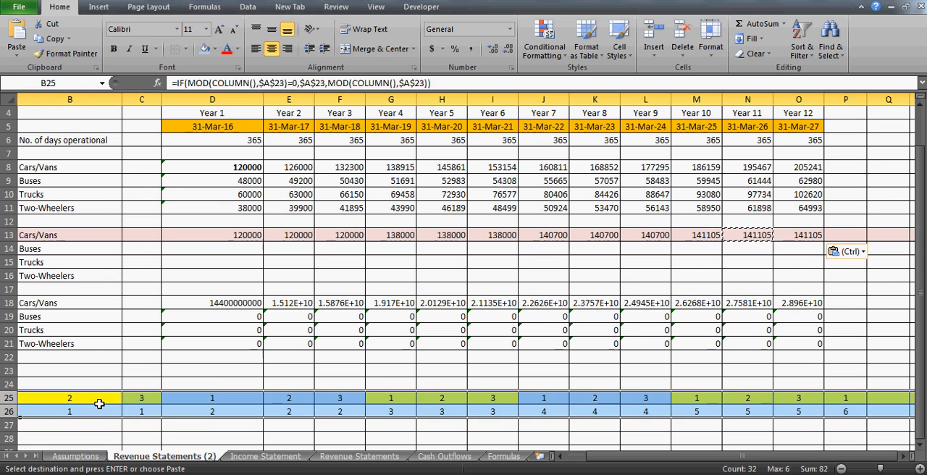
{"action": "left_click", "coordinate": [665, 454]}
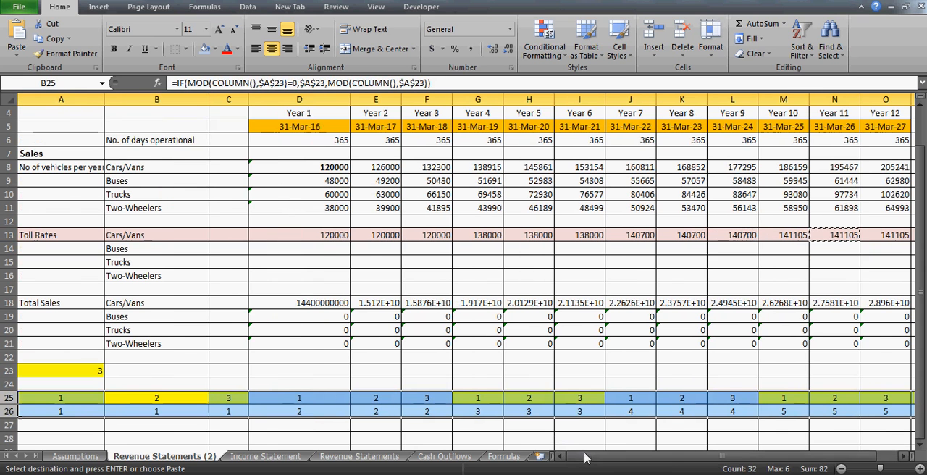
{"action": "left_click", "coordinate": [322, 239]}
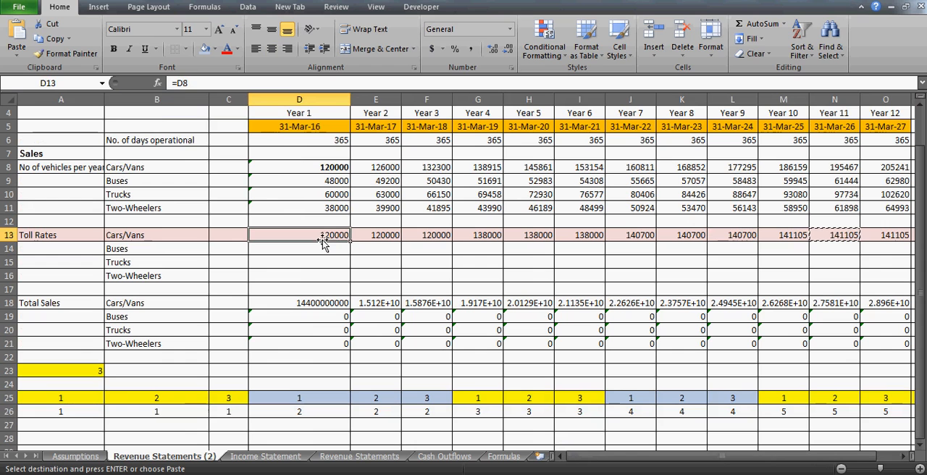
{"action": "left_click", "coordinate": [303, 171]}
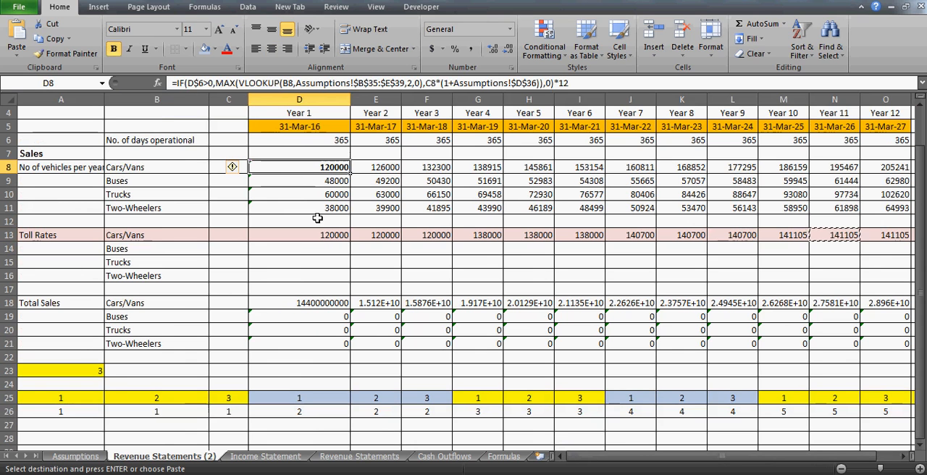
{"action": "left_click", "coordinate": [399, 235]}
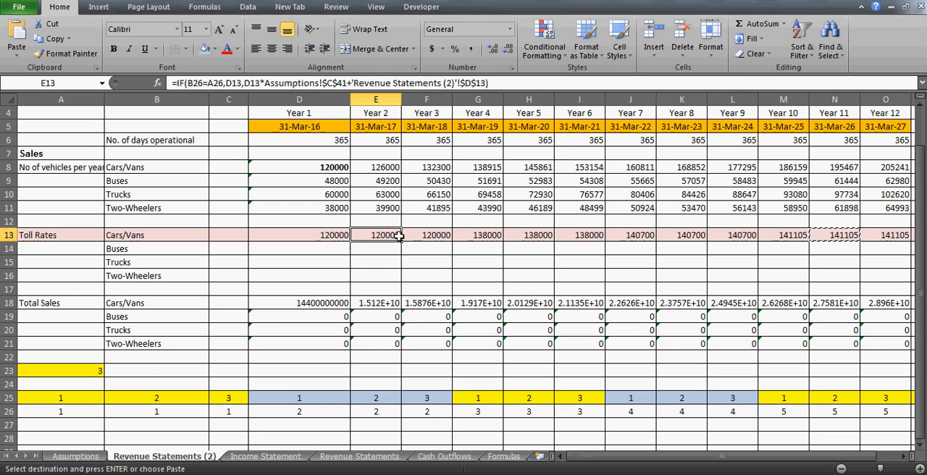
- Bold the period numbers in A26:C26 and G26:I26
{"action": "left_click", "coordinate": [53, 411]}
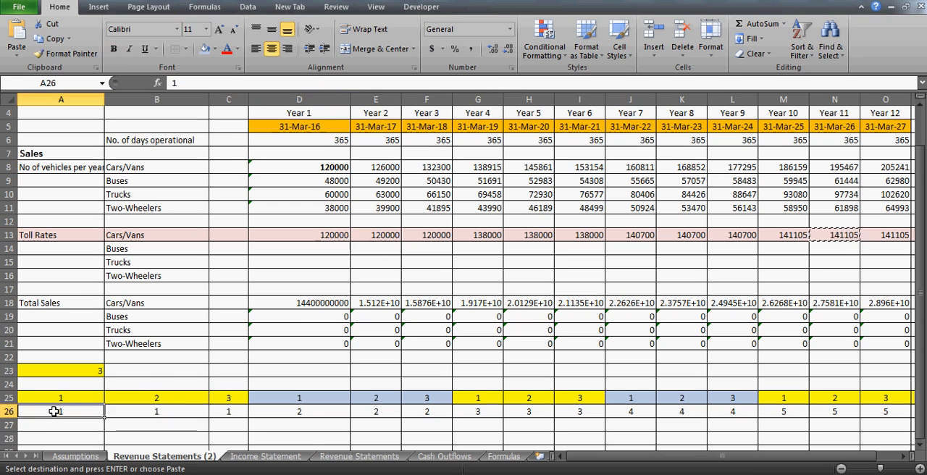
{"action": "key", "text": "shift+Right"}
{"action": "key", "text": "shift+Right"}
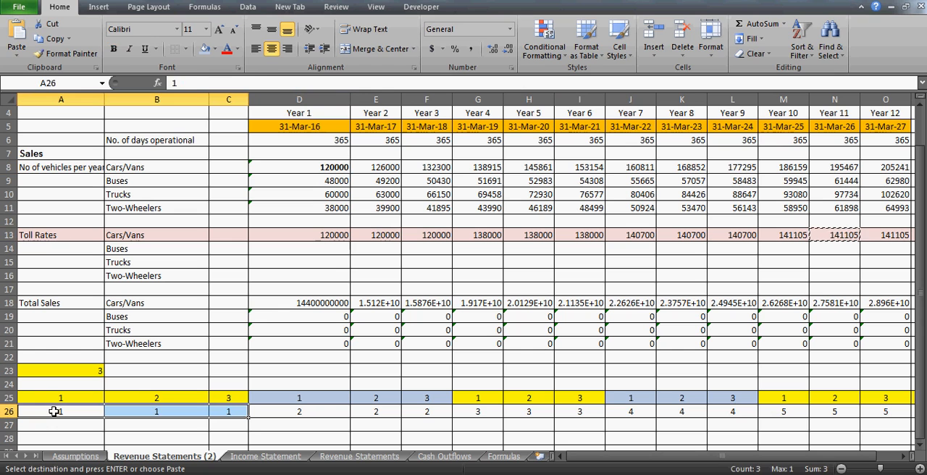
{"action": "key", "text": "Escape"}
{"action": "key", "text": "Right"}
{"action": "key", "text": "Right"}
{"action": "key", "text": "Right"}
{"action": "key", "text": "Right"}
{"action": "key", "text": "Right"}
{"action": "key", "text": "Right"}
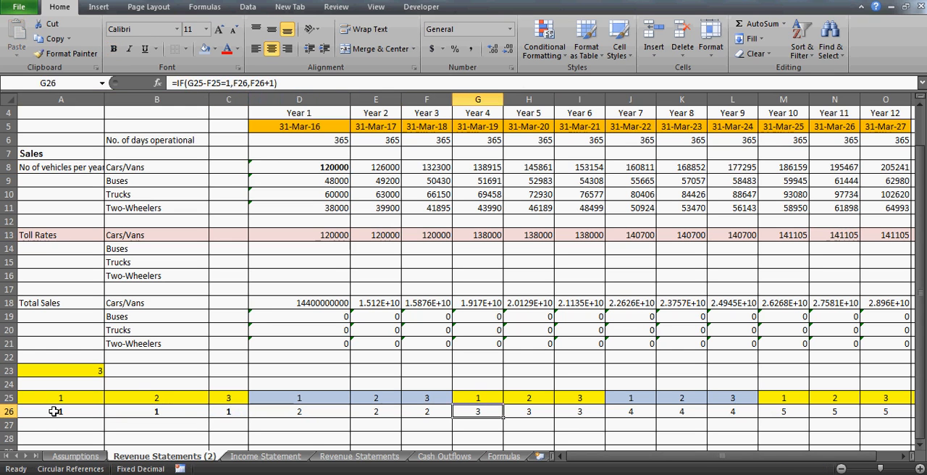
{"action": "key", "text": "shift+Right"}
{"action": "key", "text": "shift+Right"}
{"action": "key", "text": "ctrl+b"}
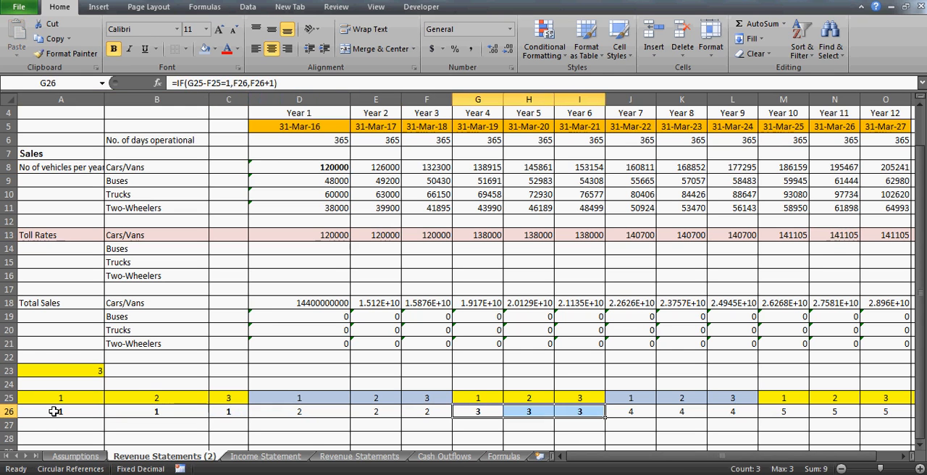
- Compare the period numbers in A26 and B26 that the Year 2 toll rate formula tests
{"action": "left_click", "coordinate": [48, 414]}
{"action": "key", "text": "Right"}
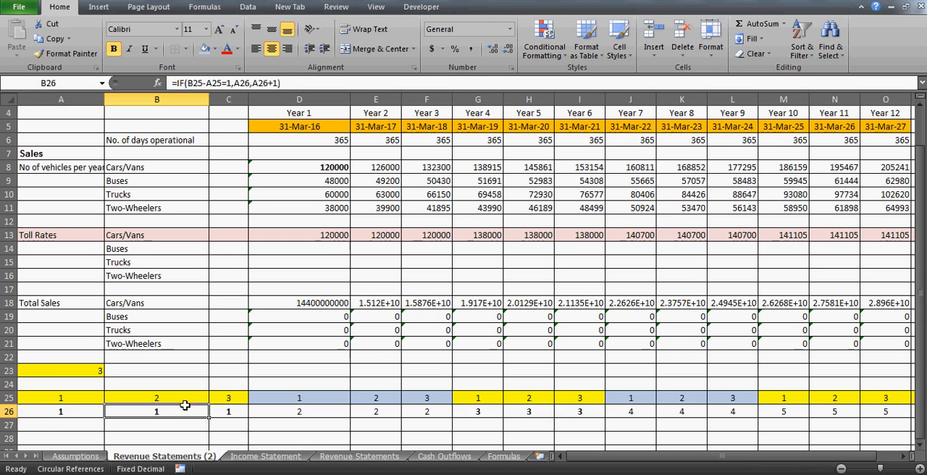
{"action": "key", "text": "Left"}
{"action": "key", "text": "Right"}
{"action": "key", "text": "Left"}
{"action": "key", "text": "Right"}
{"action": "left_click", "coordinate": [85, 412]}
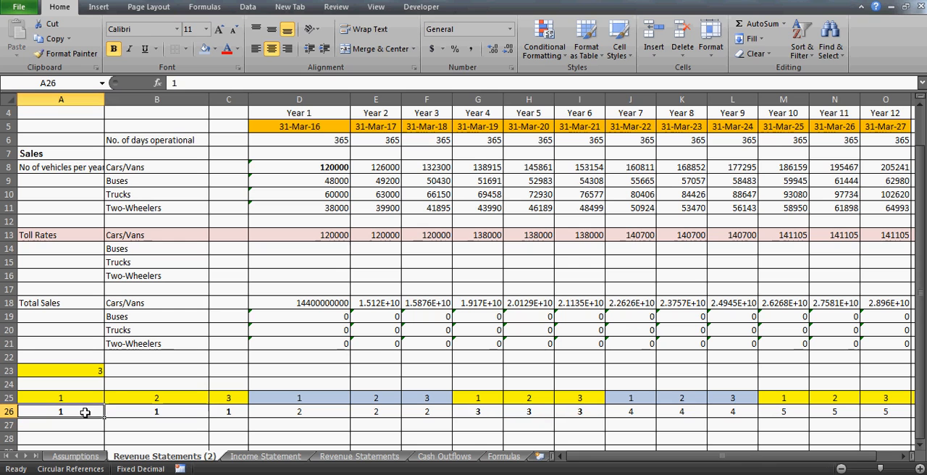
- Check the Year 1 toll rate in D13 and select the period numbers in D26:F26
{"action": "left_click", "coordinate": [305, 237]}
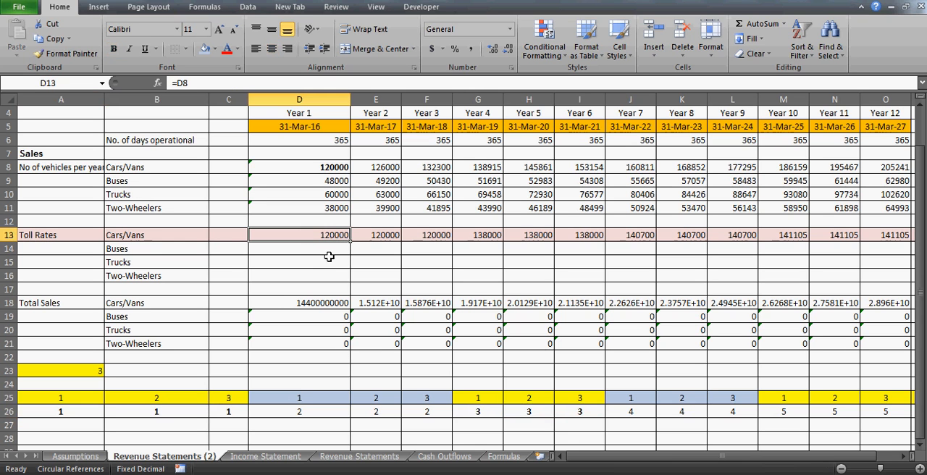
{"action": "left_click", "coordinate": [295, 410]}
{"action": "key", "text": "shift+Right"}
{"action": "key", "text": "shift+Right"}
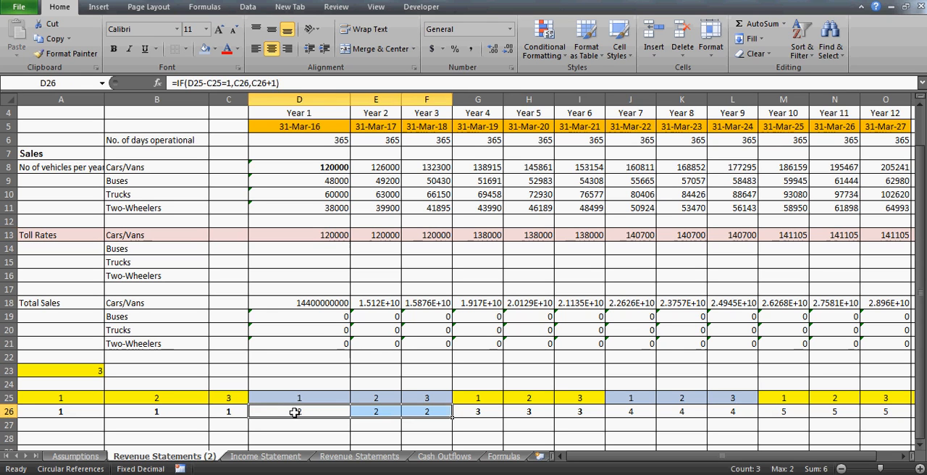
- Check the Cars/Vans toll rate formulas for Years 3, 1 and 2 in F13, D13 and E13
{"action": "left_click", "coordinate": [426, 233]}
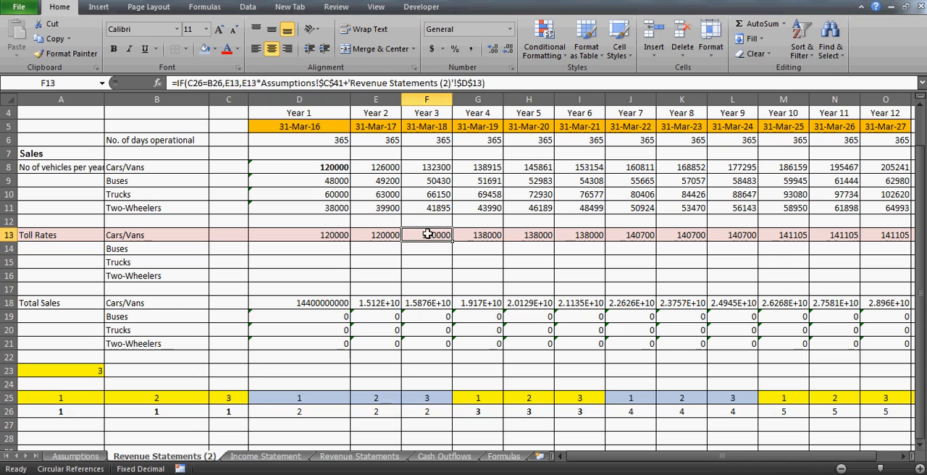
{"action": "left_click", "coordinate": [328, 233]}
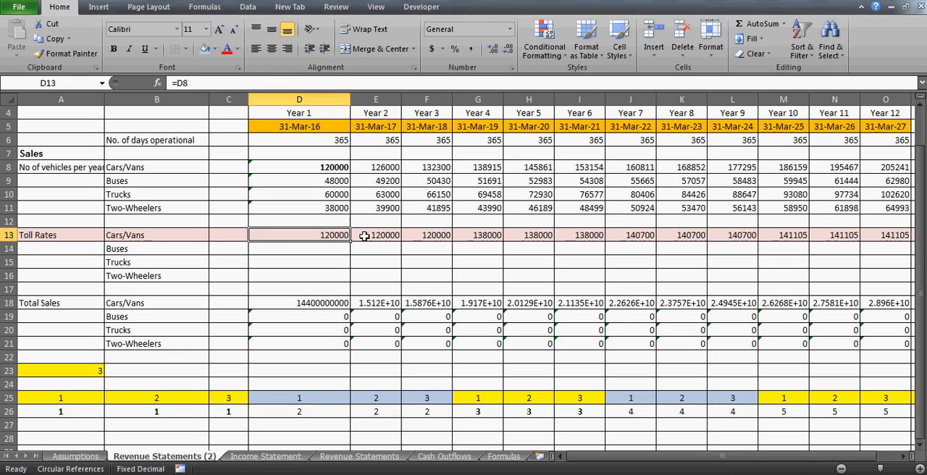
{"action": "left_click", "coordinate": [363, 233]}
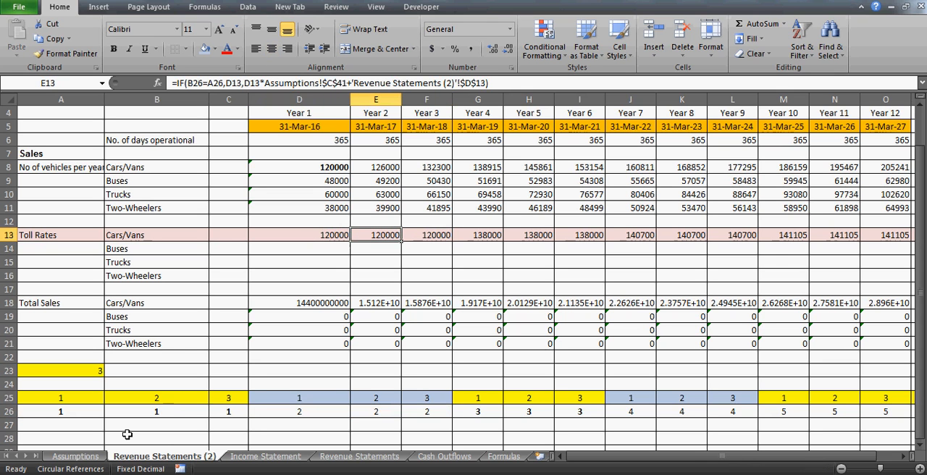
- Check the toll revision rate in C41 and the number of years in C44 on the Assumptions sheet, then return to Revenue Statements (2)
{"action": "left_click", "coordinate": [81, 456]}
{"action": "left_click", "coordinate": [300, 259]}
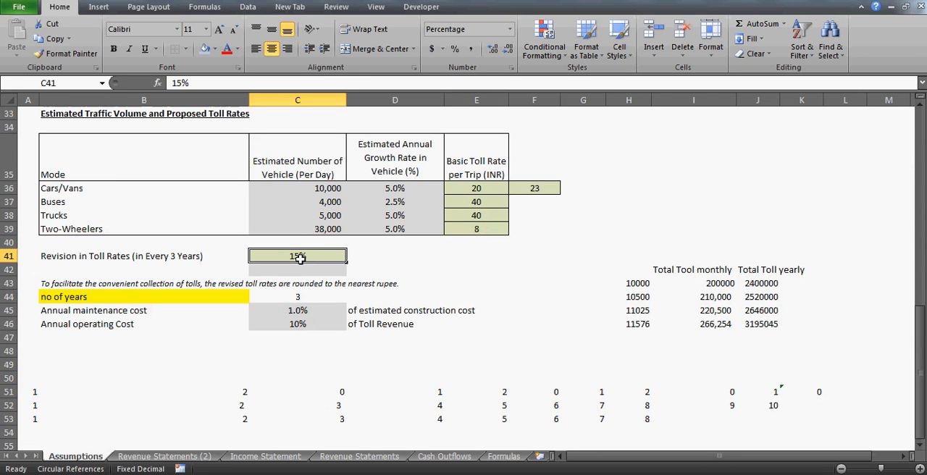
{"action": "left_click", "coordinate": [309, 297]}
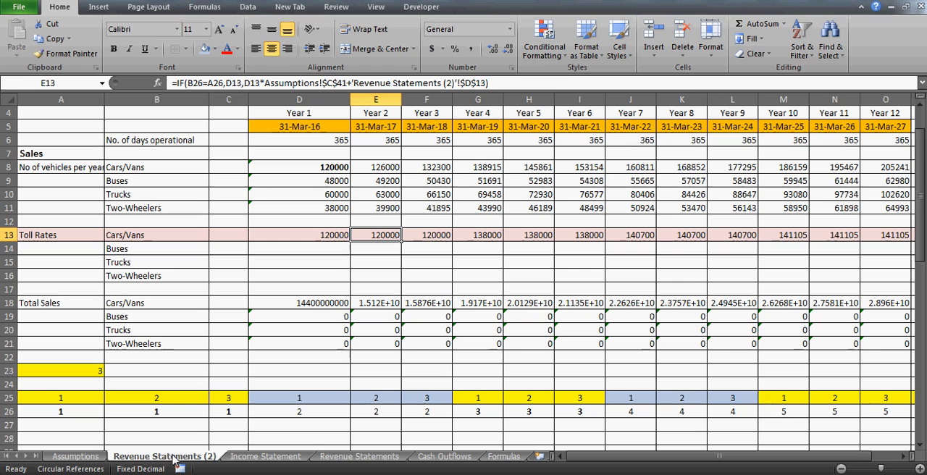
{"action": "left_click", "coordinate": [170, 456]}
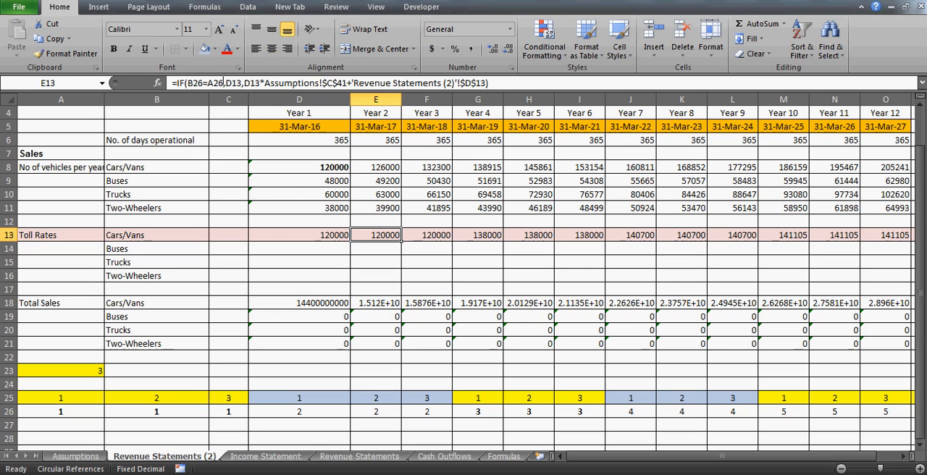
- Trace the cells referenced by the Cars/Vans toll rate formulas in E13 and G13, leaving both formulas as they are
{"action": "left_click", "coordinate": [209, 82]}
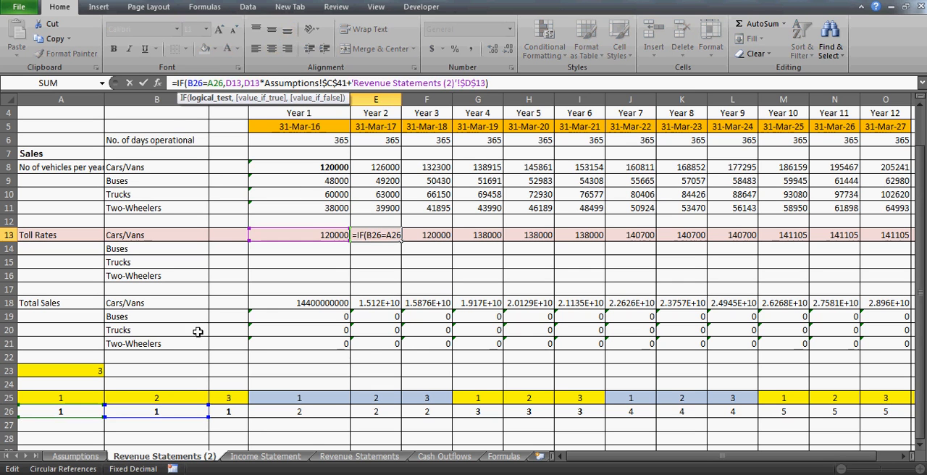
{"action": "key", "text": "Escape"}
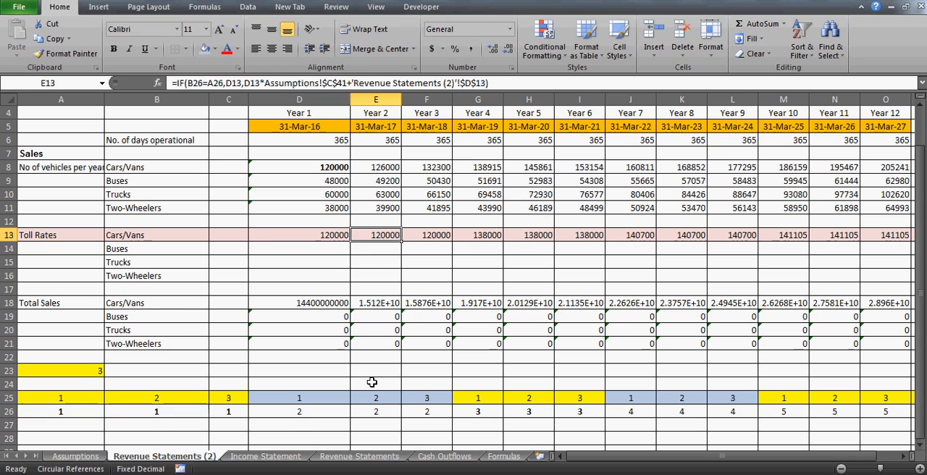
{"action": "key", "text": "Right"}
{"action": "key", "text": "Right"}
{"action": "key", "text": "F2"}
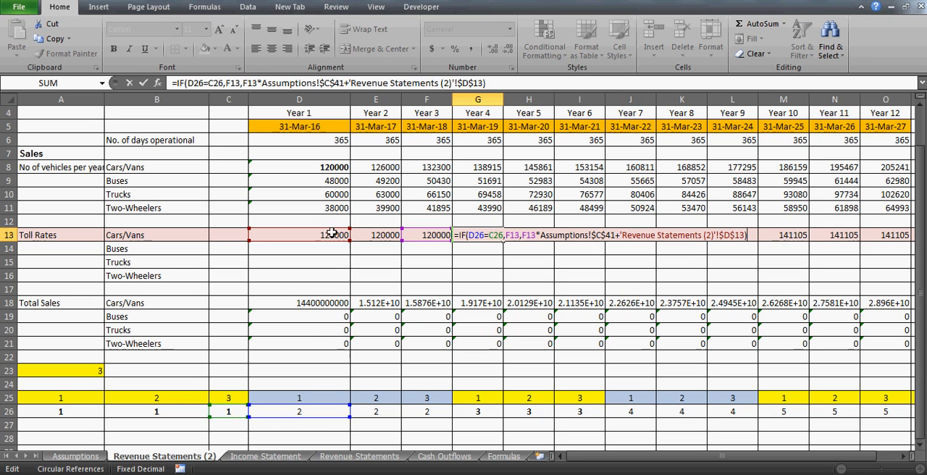
{"action": "key", "text": "ctrl+Return"}
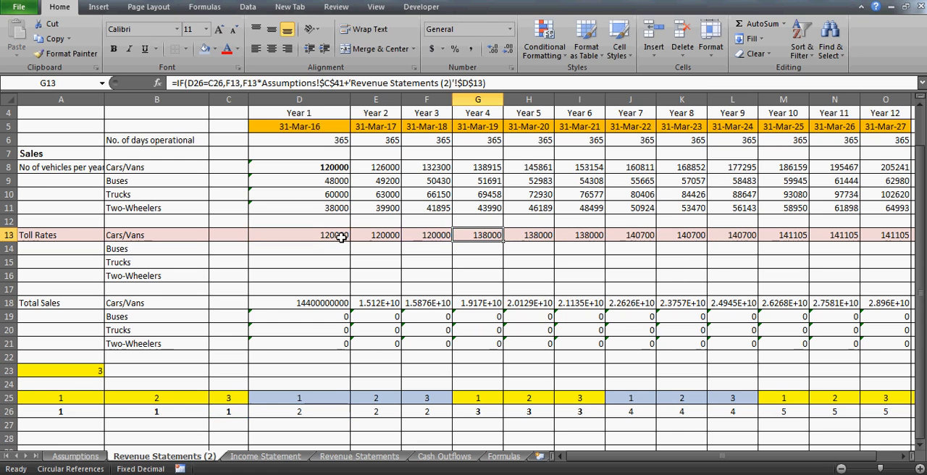
- Set the number of years in C44 of the Assumptions sheet to 2 and return to Revenue Statements (2)
{"action": "left_click", "coordinate": [75, 456]}
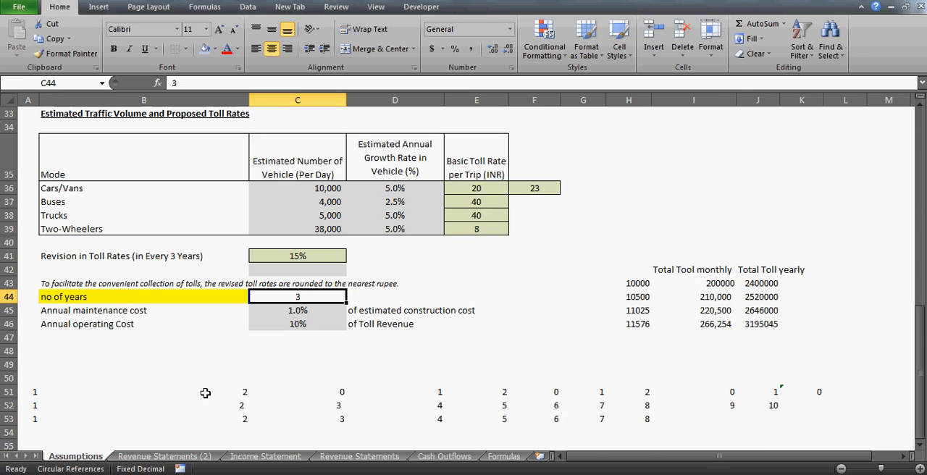
{"action": "type", "text": "2"}
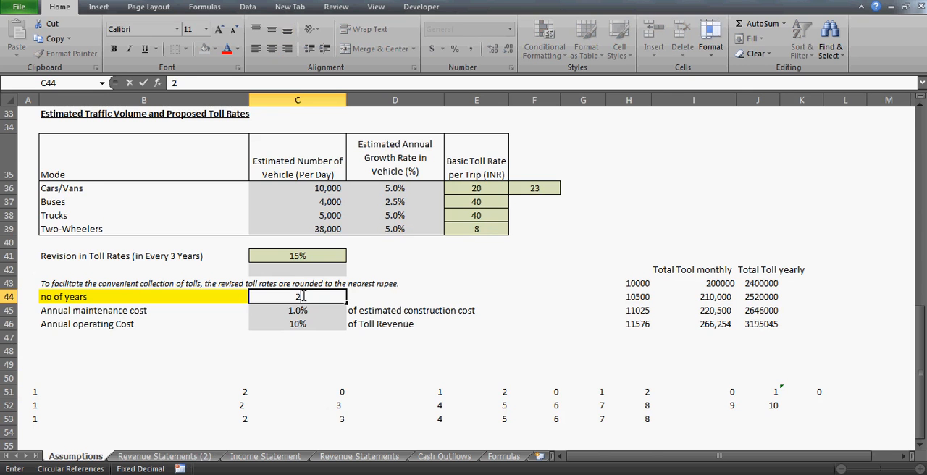
{"action": "key", "text": "Return"}
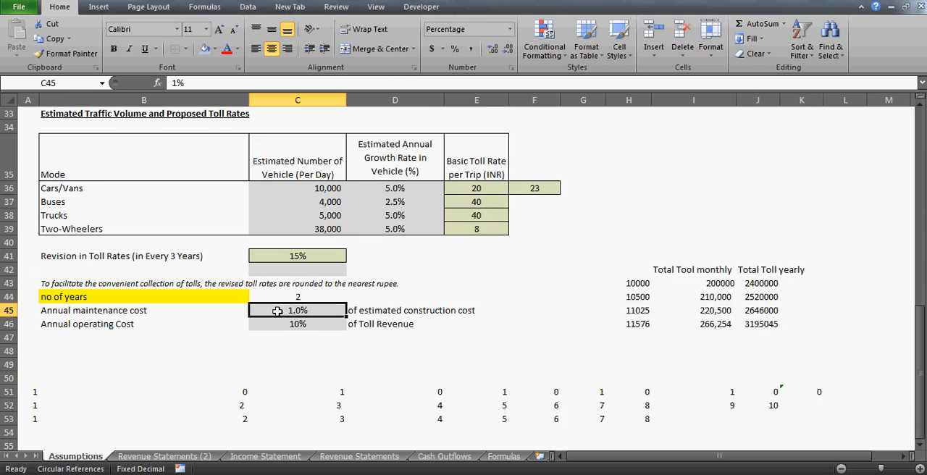
{"action": "left_click", "coordinate": [164, 456]}
- Examine the Cars/Vans toll rates in D13:O13 two years at a time, from Year 1 through Year 12
{"action": "left_click", "coordinate": [330, 234]}
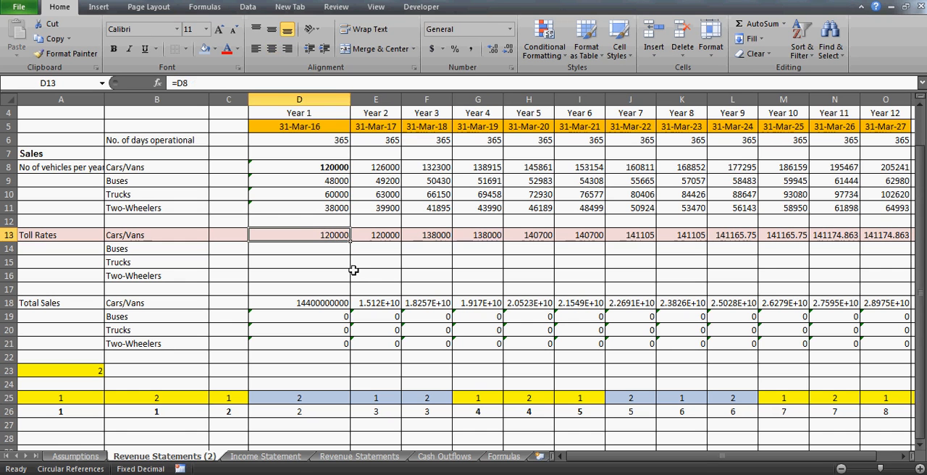
{"action": "key", "text": "shift+Right"}
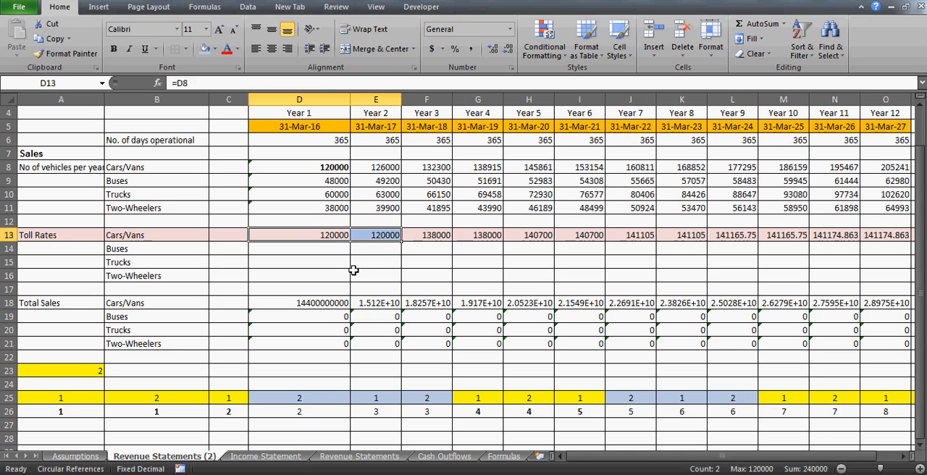
{"action": "key", "text": "Right"}
{"action": "key", "text": "Right"}
{"action": "key", "text": "shift+Right"}
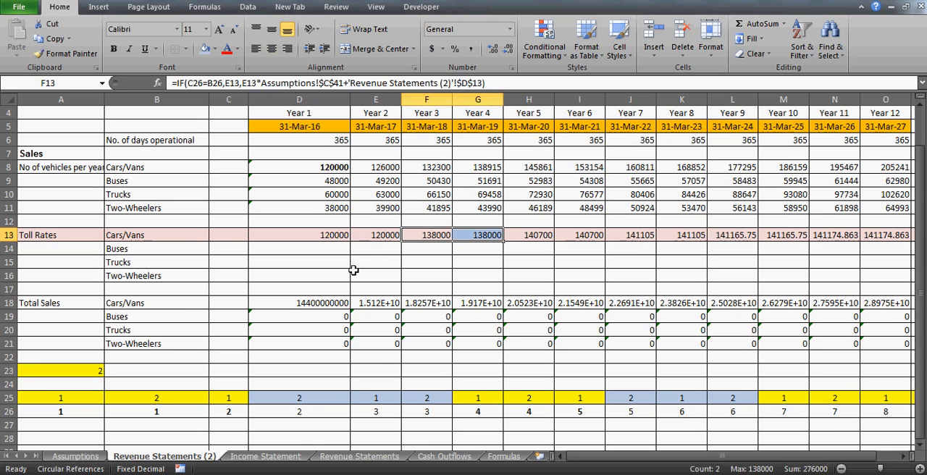
{"action": "key", "text": "Right"}
{"action": "key", "text": "Right"}
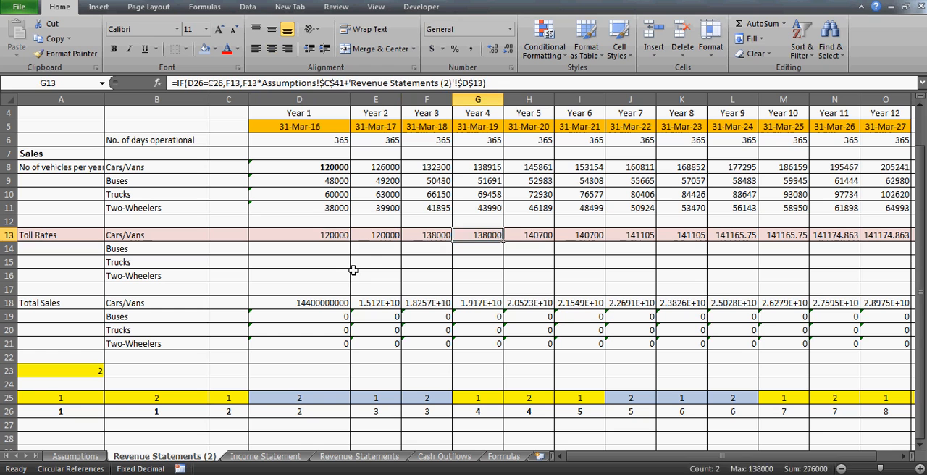
{"action": "key", "text": "shift+Right"}
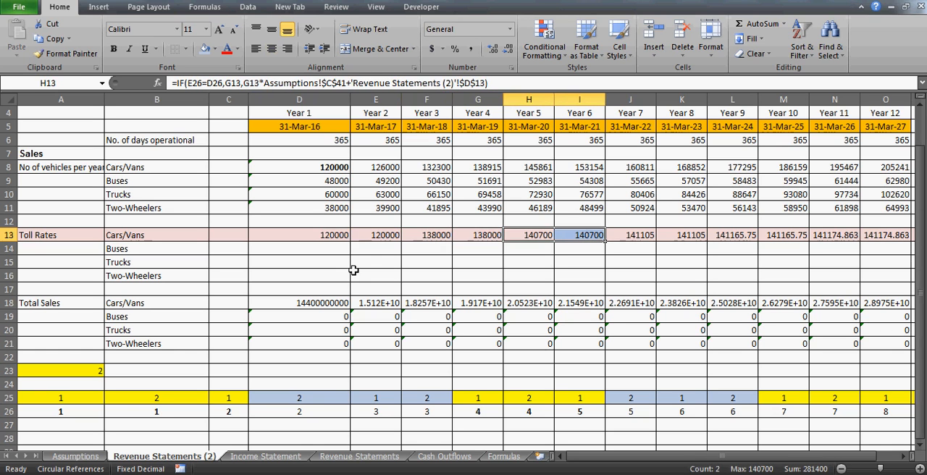
{"action": "key", "text": "Right"}
{"action": "key", "text": "Right"}
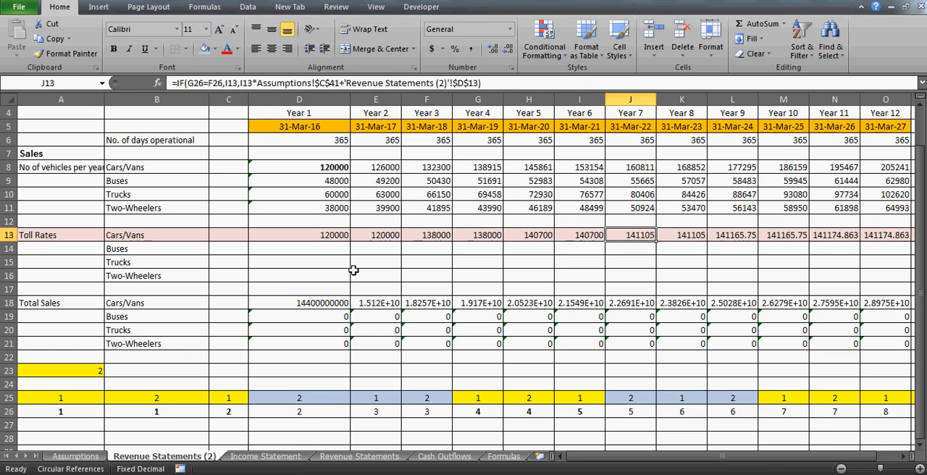
{"action": "key", "text": "shift+Right"}
{"action": "key", "text": "Right"}
{"action": "key", "text": "Right"}
{"action": "key", "text": "shift+Right"}
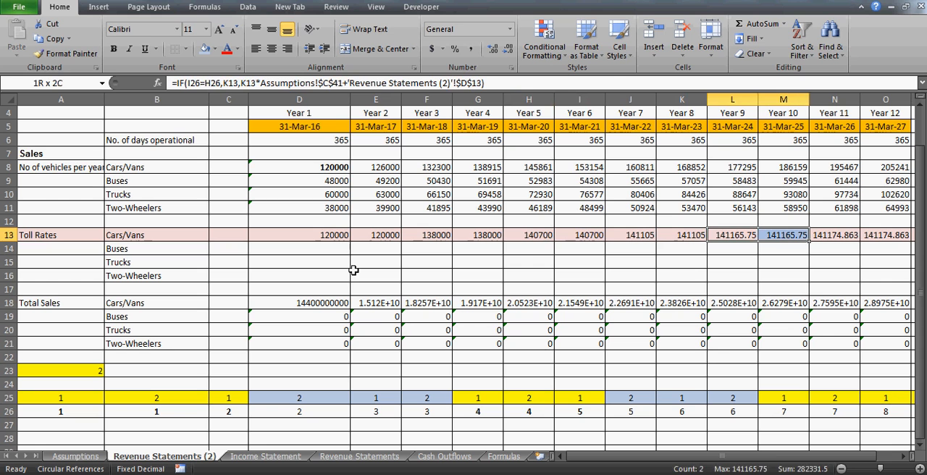
{"action": "key", "text": "Right"}
{"action": "key", "text": "Right"}
{"action": "key", "text": "shift+Right"}
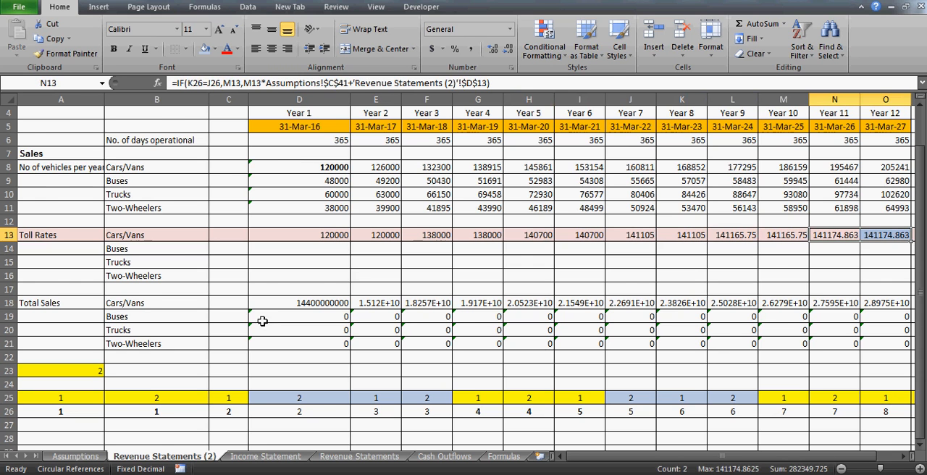
- Change the number of years in C44 of the Assumptions sheet to 4 and return to Revenue Statements (2)
{"action": "left_click", "coordinate": [75, 457]}
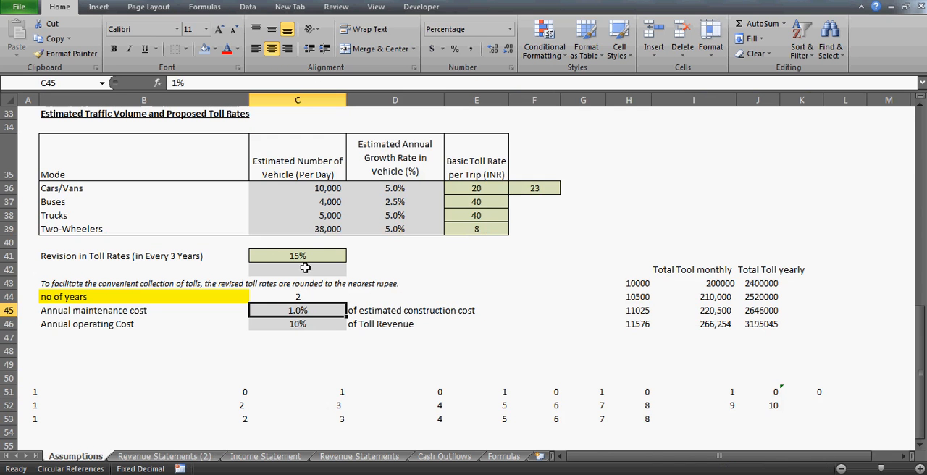
{"action": "left_click", "coordinate": [299, 296]}
{"action": "type", "text": "4"}
{"action": "key", "text": "Return"}
{"action": "left_click", "coordinate": [169, 457]}
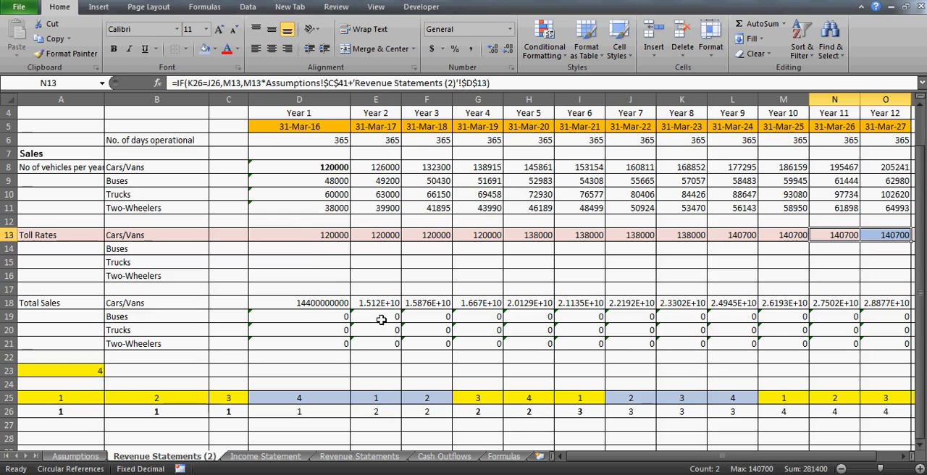
- Examine the Cars/Vans toll rates across row 13 from Year 1 and select the Year 9 to Year 12 block L13:O13
{"action": "left_click", "coordinate": [292, 230]}
{"action": "key", "text": "Right"}
{"action": "key", "text": "Right"}
{"action": "key", "text": "Right"}
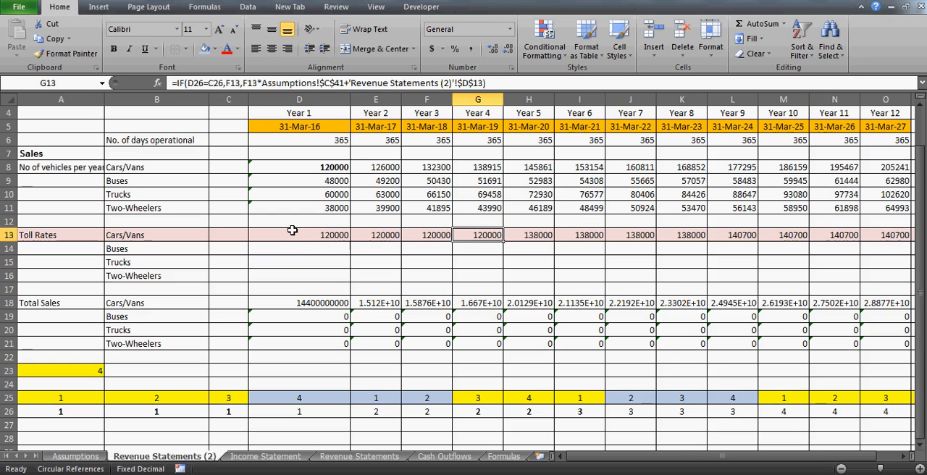
{"action": "key", "text": "Right"}
{"action": "key", "text": "Right"}
{"action": "key", "text": "Right"}
{"action": "key", "text": "Right"}
{"action": "key", "text": "Right"}
{"action": "key", "text": "Right"}
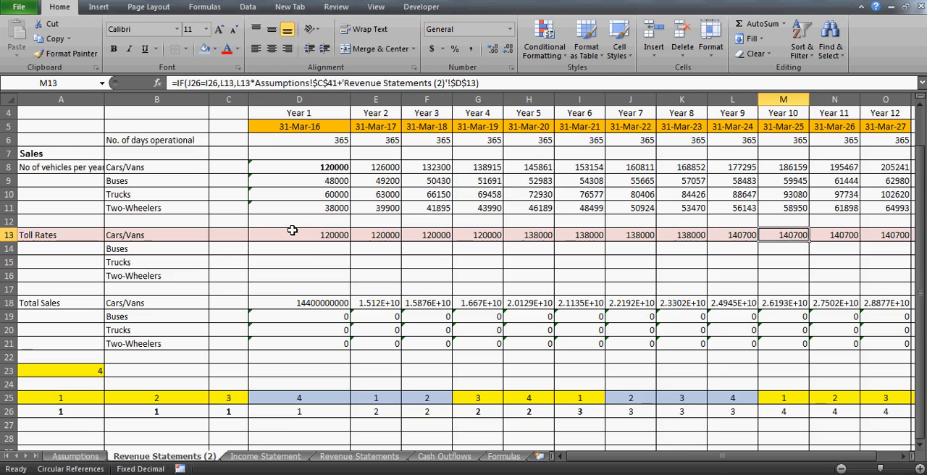
{"action": "key", "text": "Right"}
{"action": "key", "text": "Left"}
- Go back along the toll rate row and recheck the Year 2 and Year 1 formulas in E13 and D13
{"action": "key", "text": "Left"}
{"action": "key", "text": "shift+Right"}
{"action": "key", "text": "shift+Right"}
{"action": "key", "text": "shift+Right"}
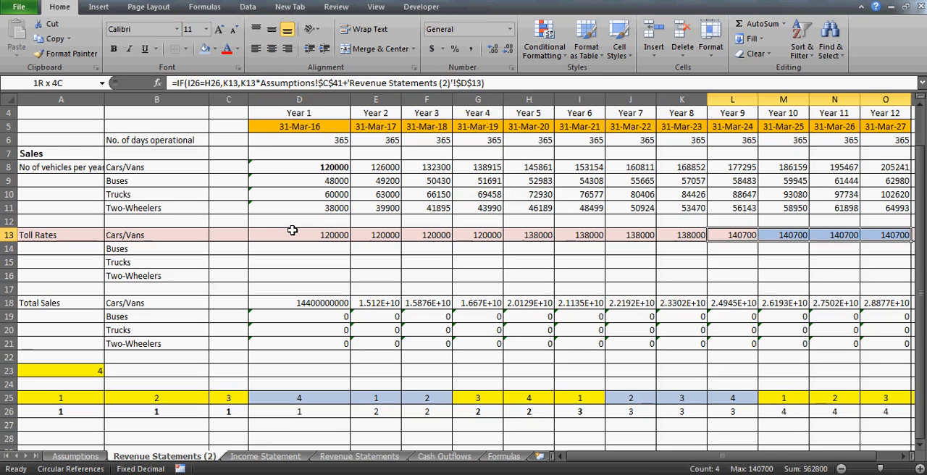
{"action": "key", "text": "Left"}
{"action": "key", "text": "Left"}
{"action": "key", "text": "Left"}
{"action": "key", "text": "Left"}
{"action": "key", "text": "Left"}
{"action": "key", "text": "Left"}
{"action": "key", "text": "Left"}
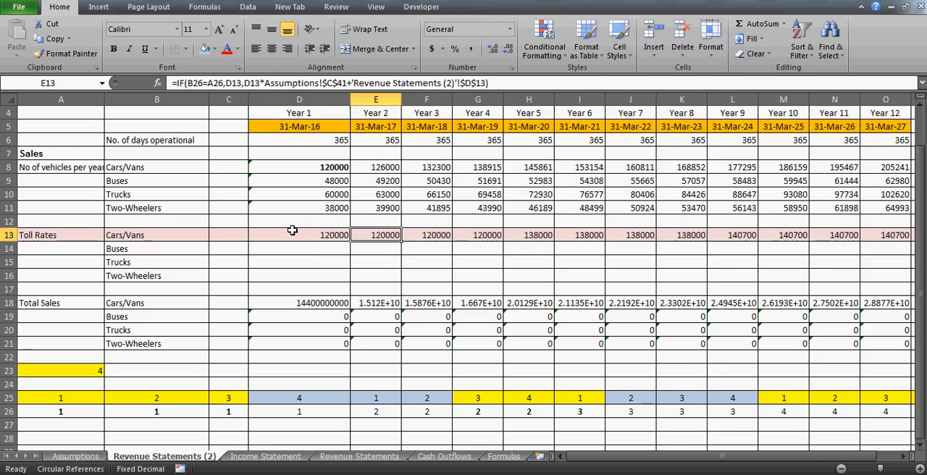
{"action": "key", "text": "Left"}
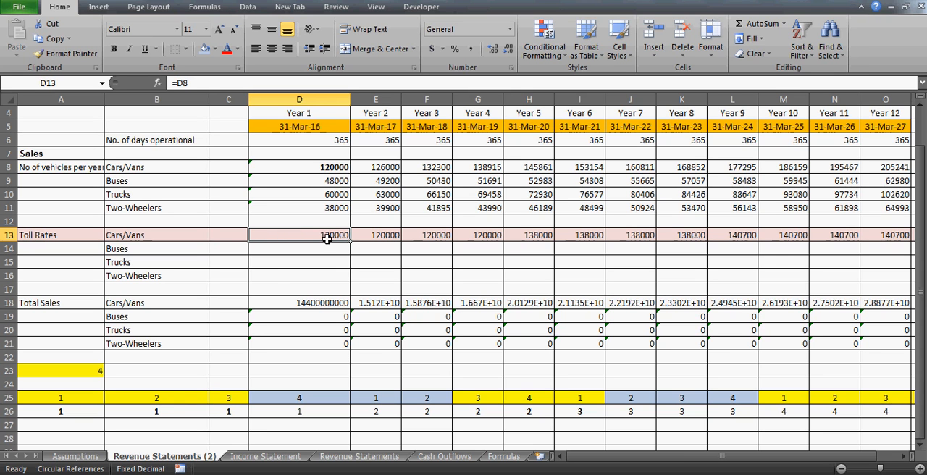
{"action": "left_click", "coordinate": [355, 252]}
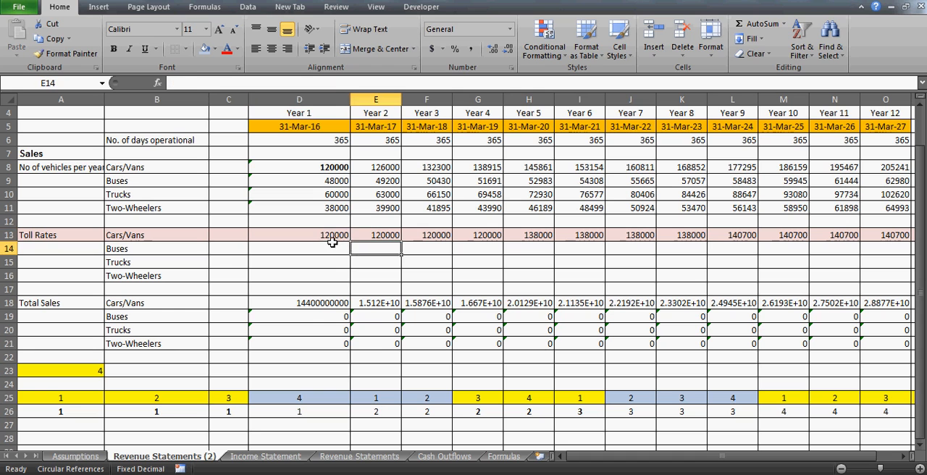
{"action": "left_click", "coordinate": [332, 242]}
{"action": "left_click", "coordinate": [313, 235]}
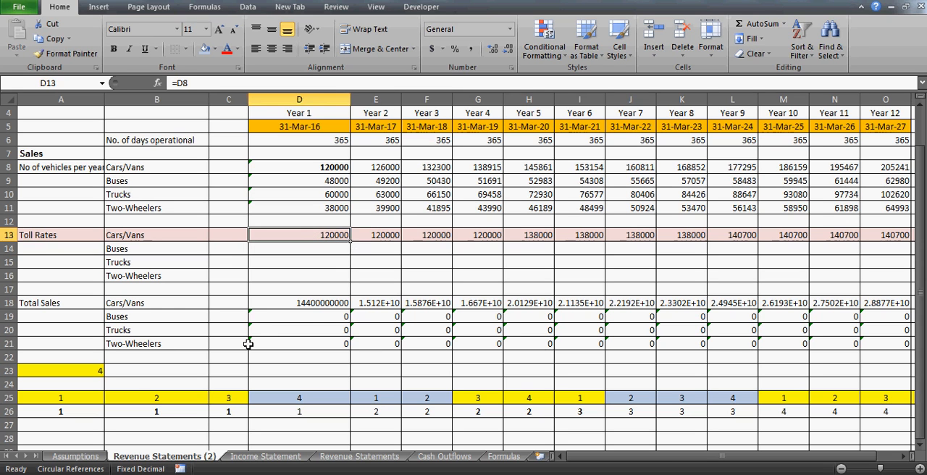
- Set the number of years in C44 of the Assumptions sheet to 1 and return to Revenue Statements (2)
{"action": "left_click", "coordinate": [75, 456]}
{"action": "key", "text": "Up"}
{"action": "type", "text": "1"}
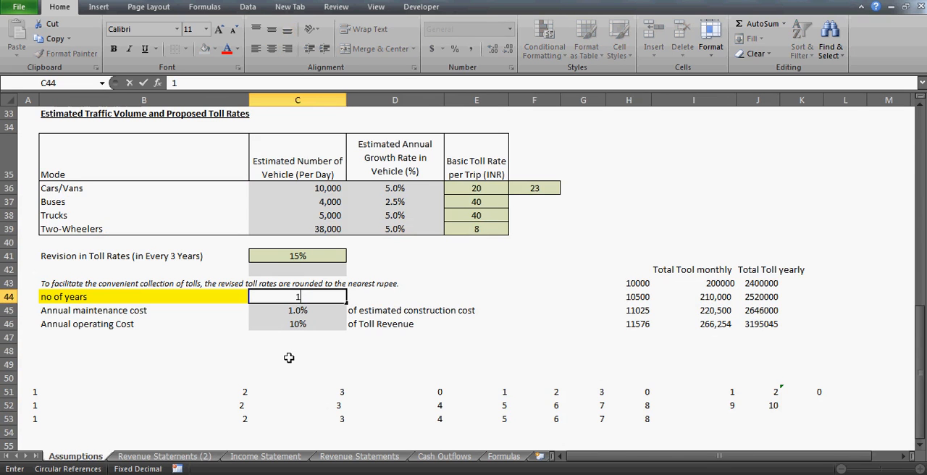
{"action": "key", "text": "Return"}
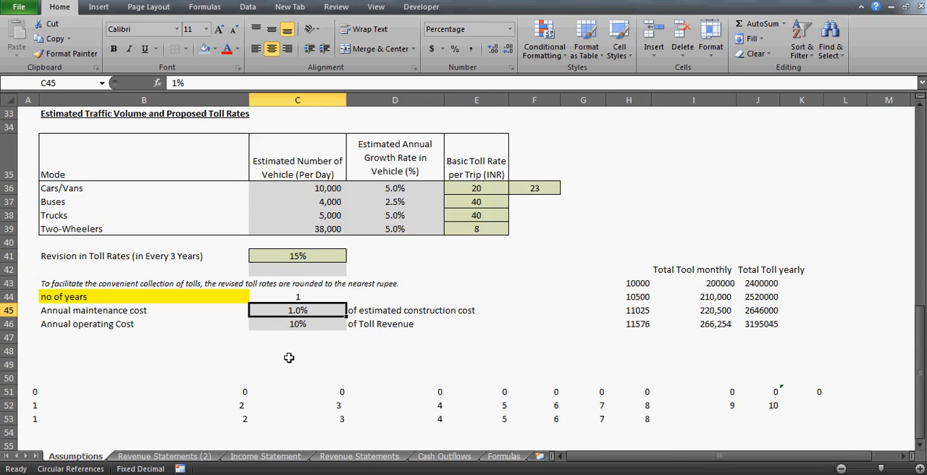
{"action": "left_click", "coordinate": [164, 456]}
- Compare the Year 1 toll rate in D13 with the yearly revised rates starting at E13
{"action": "key", "text": "Right"}
{"action": "key", "text": "Right"}
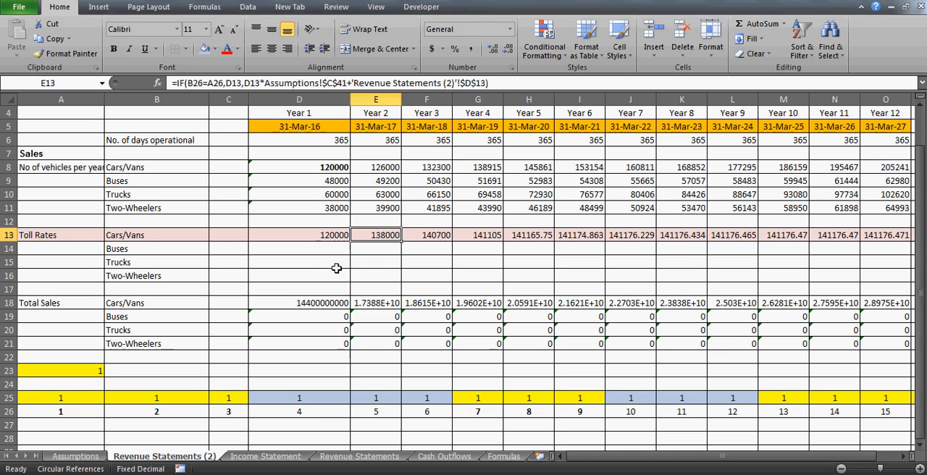
{"action": "key", "text": "Left"}
{"action": "key", "text": "Left"}
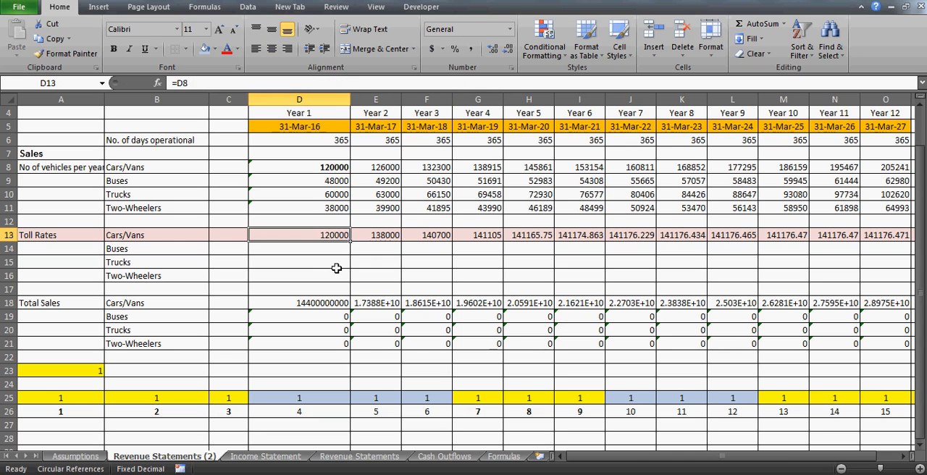
{"action": "key", "text": "Right"}
{"action": "key", "text": "Right"}
{"action": "key", "text": "Right"}
{"action": "key", "text": "Right"}
{"action": "key", "text": "Right"}
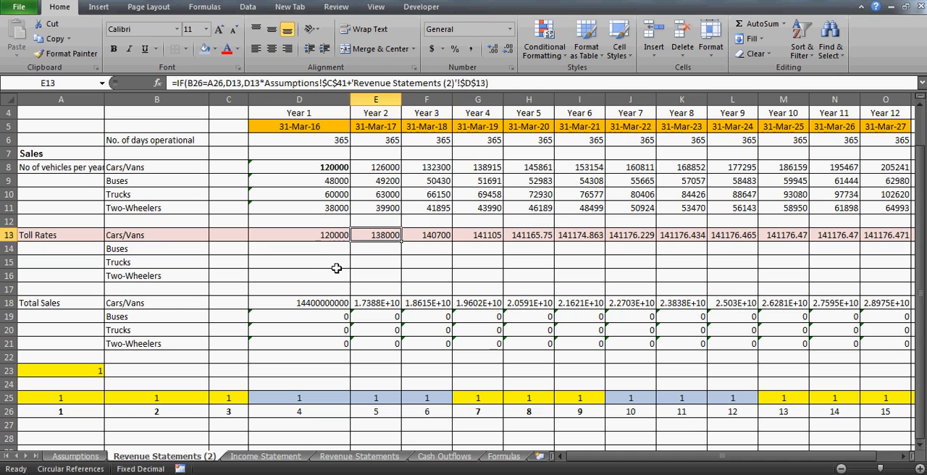
- Review the Cars/Vans toll rates along row 13 back to Year 1, and inspect the formulas in B25 and A23
{"action": "key", "text": "Right"}
{"action": "key", "text": "Right"}
{"action": "key", "text": "Right"}
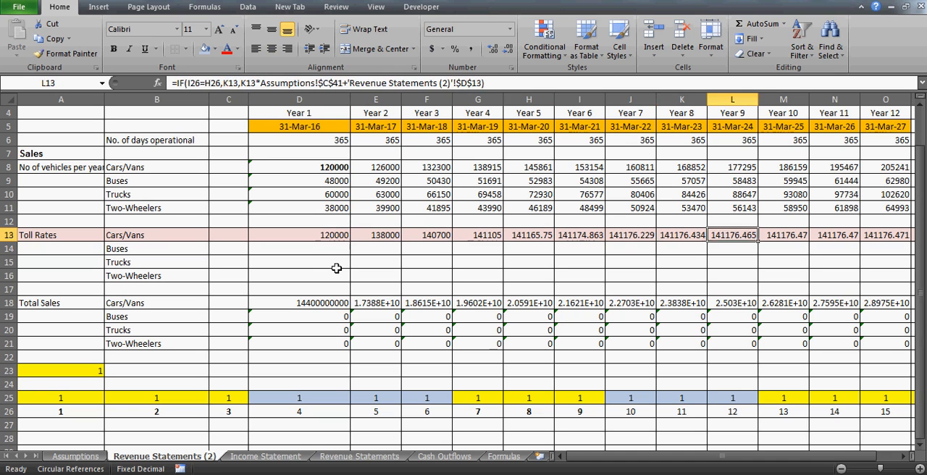
{"action": "key", "text": "Left"}
{"action": "key", "text": "Left"}
{"action": "key", "text": "Left"}
{"action": "key", "text": "Left"}
{"action": "key", "text": "Left"}
{"action": "key", "text": "Left"}
{"action": "key", "text": "Left"}
{"action": "key", "text": "Left"}
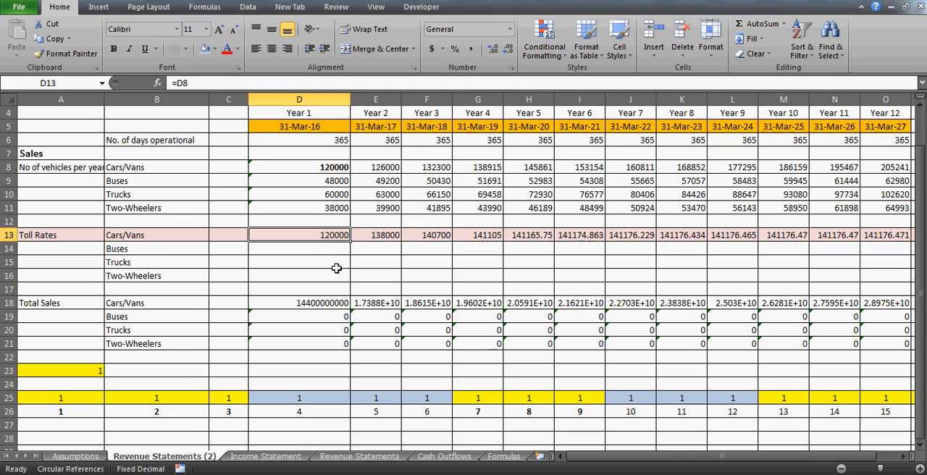
{"action": "left_click", "coordinate": [161, 395]}
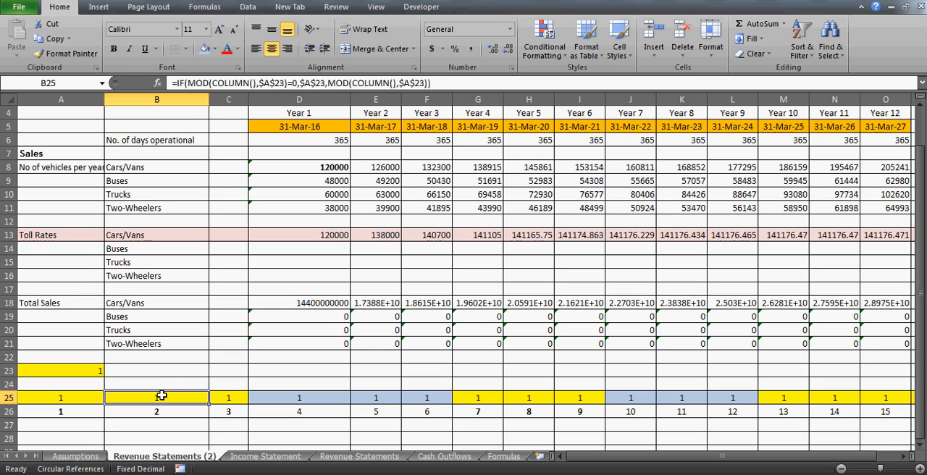
{"action": "left_click", "coordinate": [85, 371]}
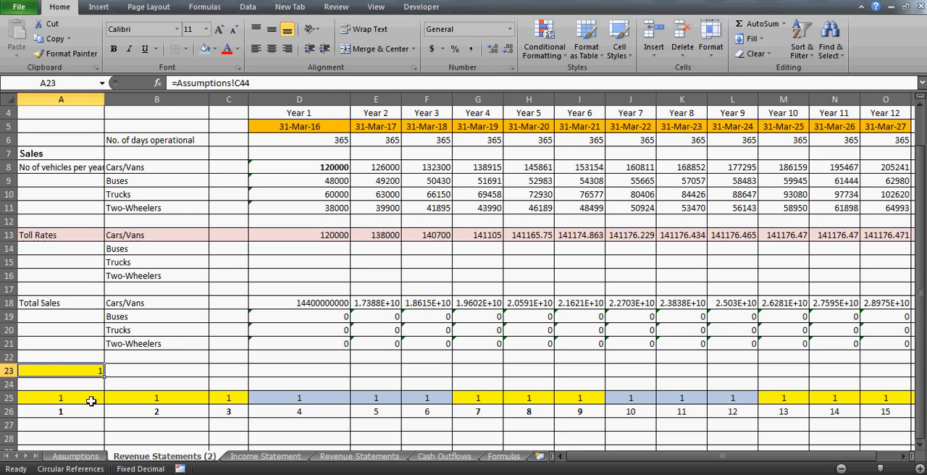
- Set the number of years in C44 of the Assumptions sheet to 3 and return to Revenue Statements (2)
{"action": "left_click", "coordinate": [75, 457]}
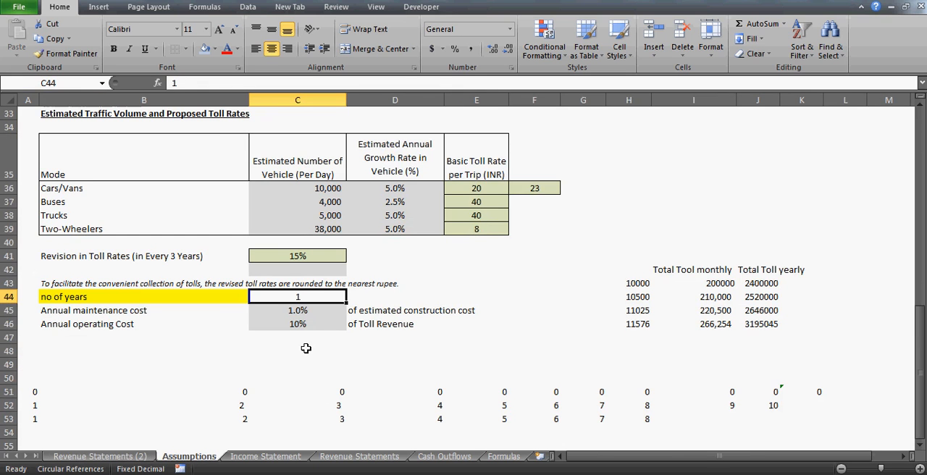
{"action": "type", "text": "3"}
{"action": "key", "text": "Return"}
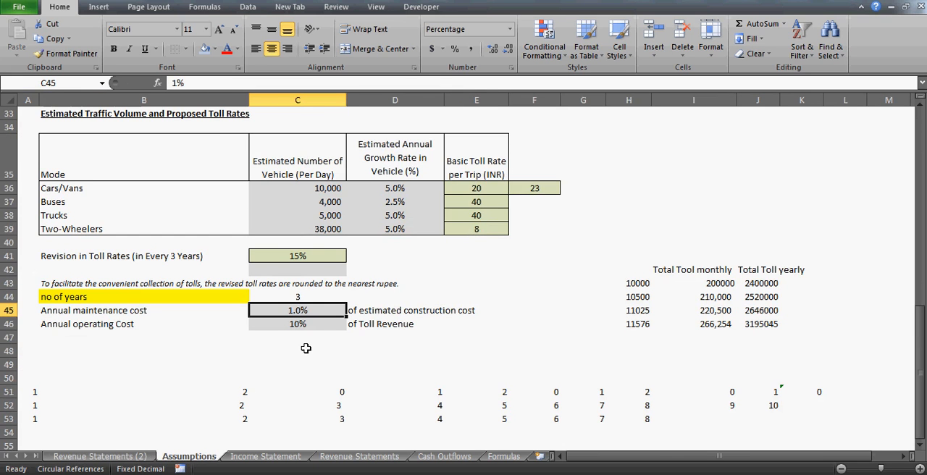
{"action": "left_click", "coordinate": [106, 456]}
- Examine the year counter in A25:C25 and the period number formula in B26 with its starting cell A26
{"action": "left_click", "coordinate": [226, 398]}
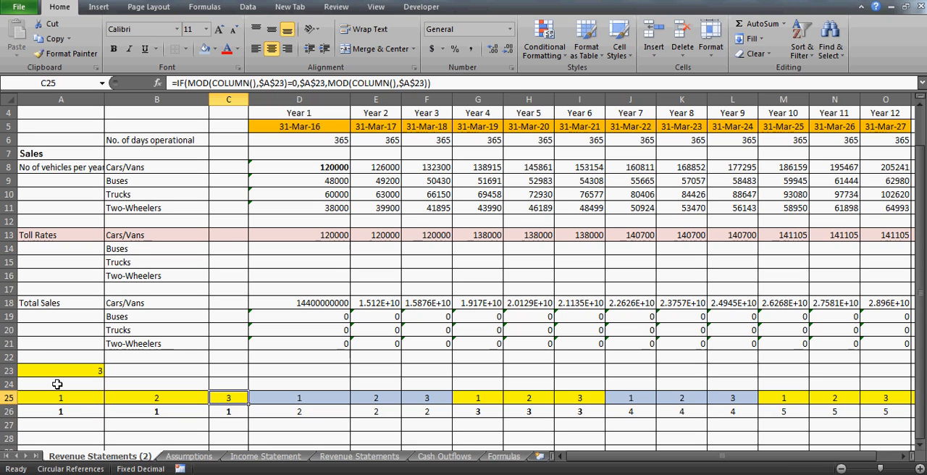
{"action": "key", "text": "Down"}
{"action": "key", "text": "Up"}
{"action": "key", "text": "Left"}
{"action": "key", "text": "Left"}
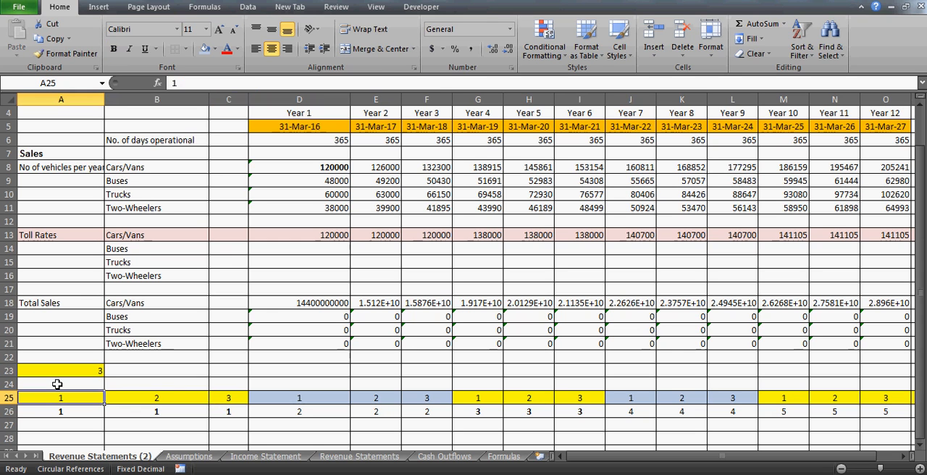
{"action": "key", "text": "Right"}
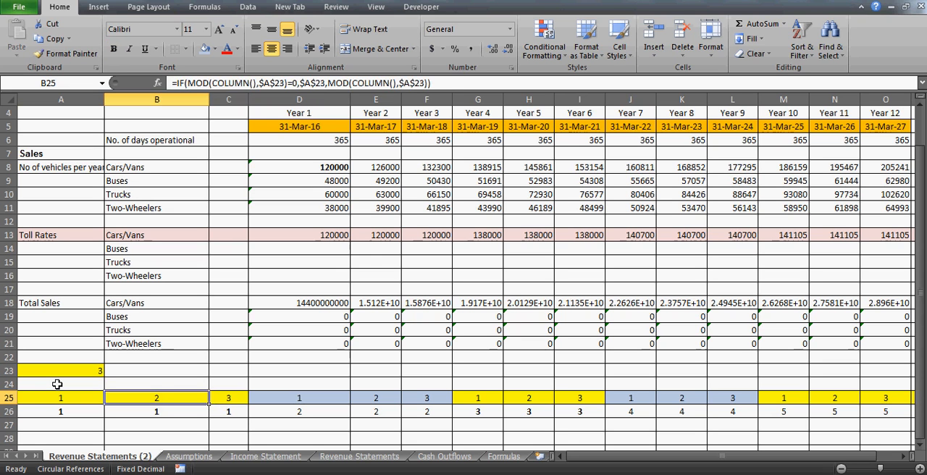
{"action": "key", "text": "Down"}
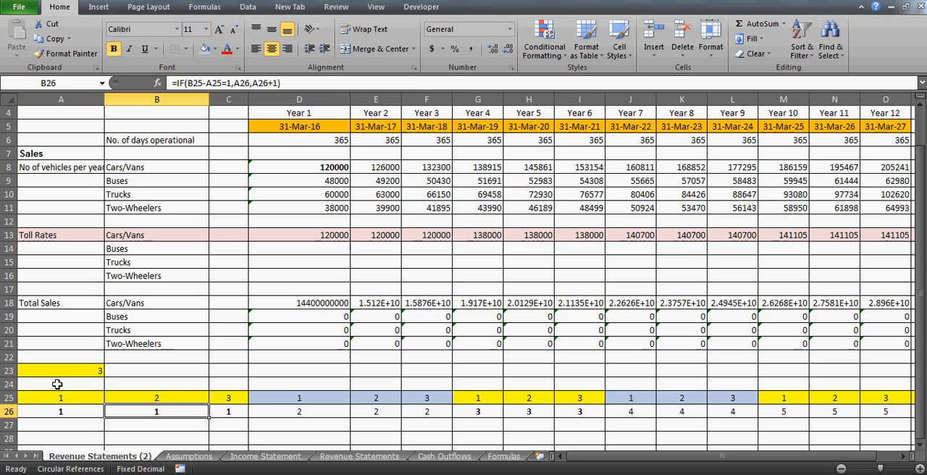
{"action": "key", "text": "Left"}
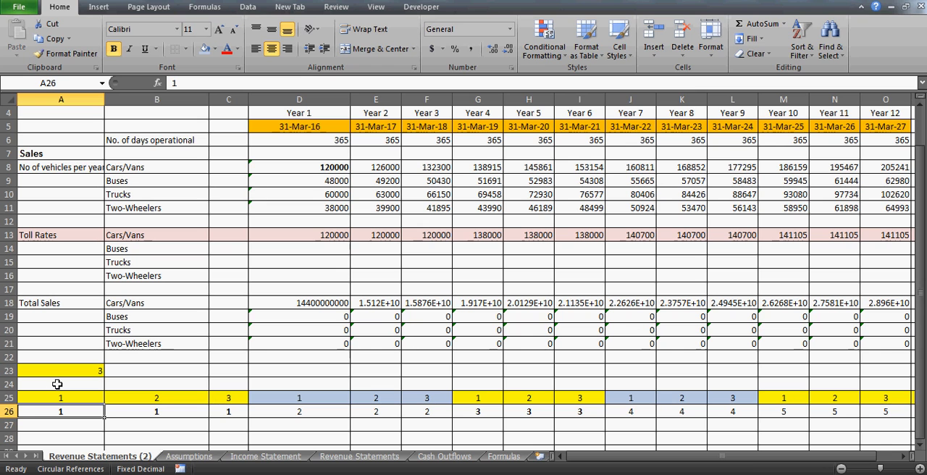
{"action": "left_click", "coordinate": [7, 412]}
{"action": "left_click", "coordinate": [228, 385]}
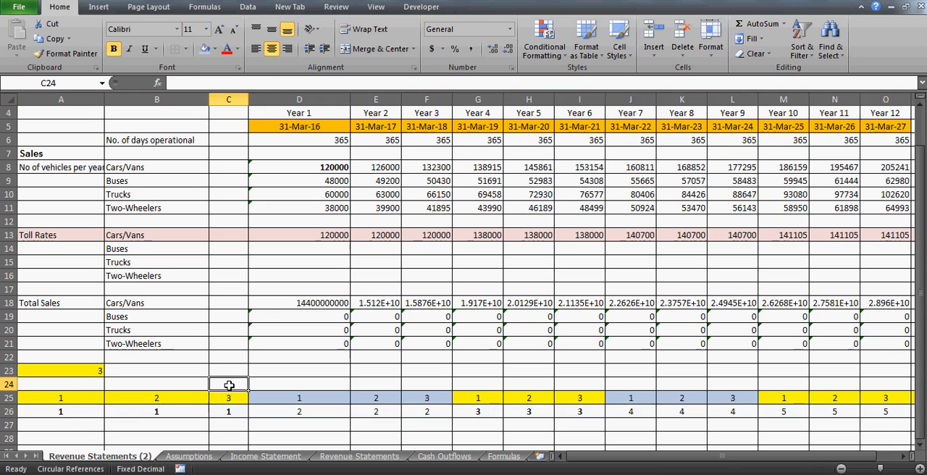
- Check the MOD formula in C25 against the interval in A23, and follow the repeating counter from A25 to F25
{"action": "left_click", "coordinate": [235, 399]}
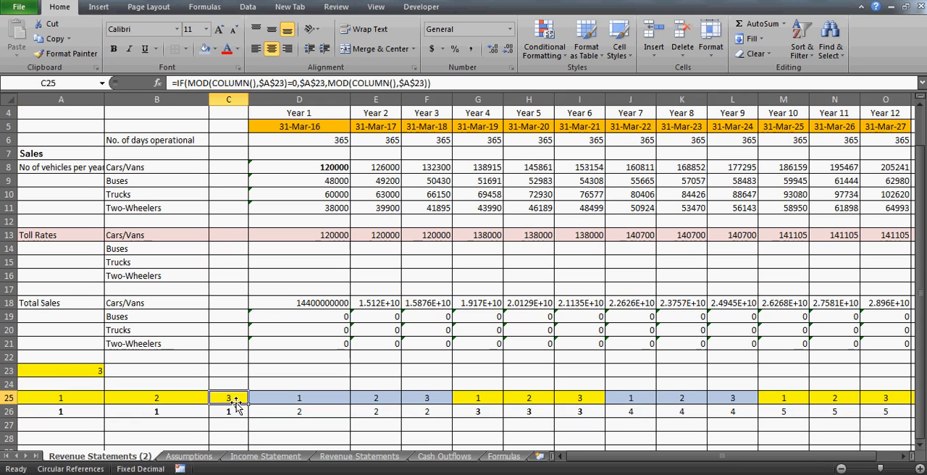
{"action": "left_click", "coordinate": [72, 370]}
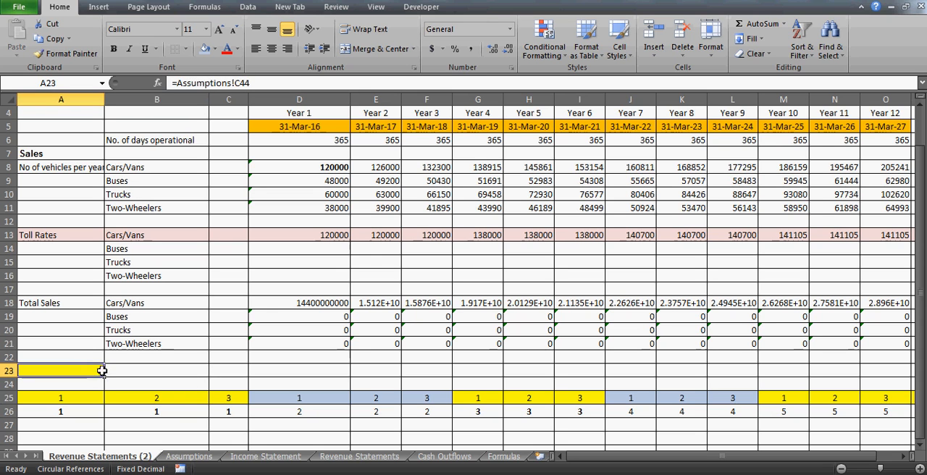
{"action": "left_click", "coordinate": [226, 398]}
{"action": "key", "text": "Left"}
{"action": "key", "text": "Left"}
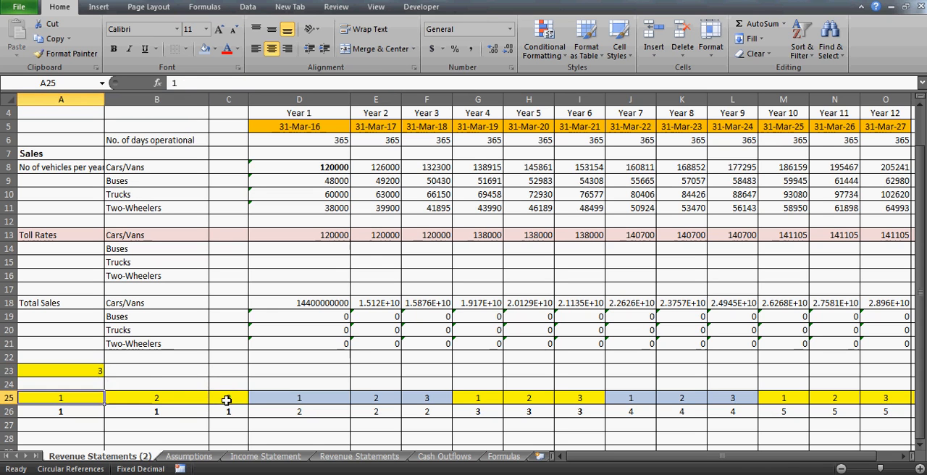
{"action": "key", "text": "shift+Right"}
{"action": "key", "text": "shift+Right"}
{"action": "key", "text": "Right"}
{"action": "key", "text": "Right"}
{"action": "key", "text": "Right"}
{"action": "key", "text": "Right"}
{"action": "key", "text": "Right"}
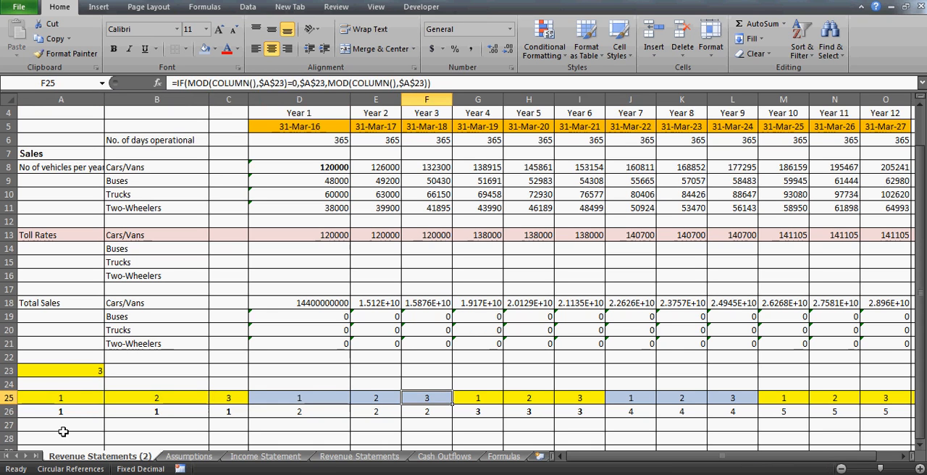
- Recheck the interval link in A23 and inspect the period number formulas in B26 and C26
{"action": "left_click", "coordinate": [66, 372]}
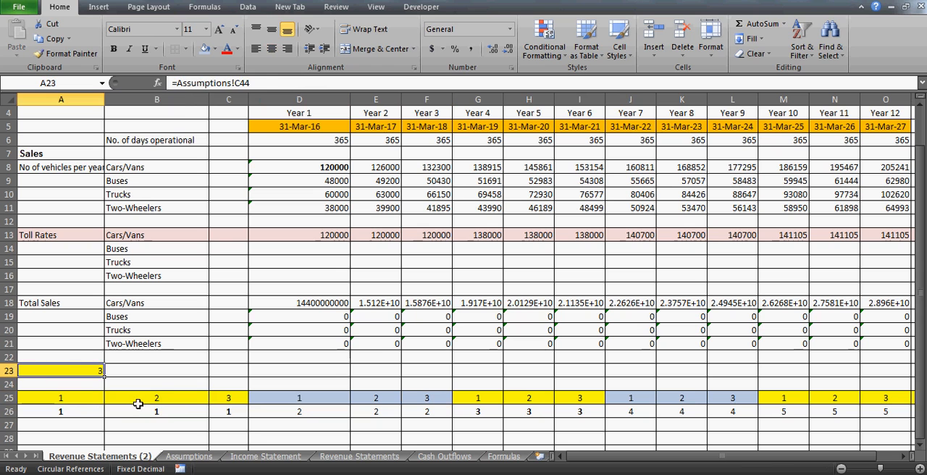
{"action": "left_click", "coordinate": [79, 410]}
{"action": "key", "text": "Right"}
{"action": "key", "text": "Right"}
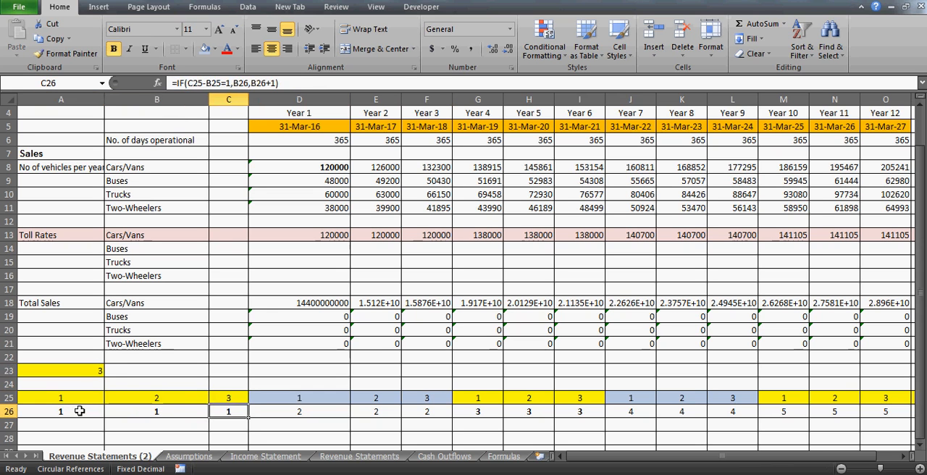
{"action": "key", "text": "Left"}
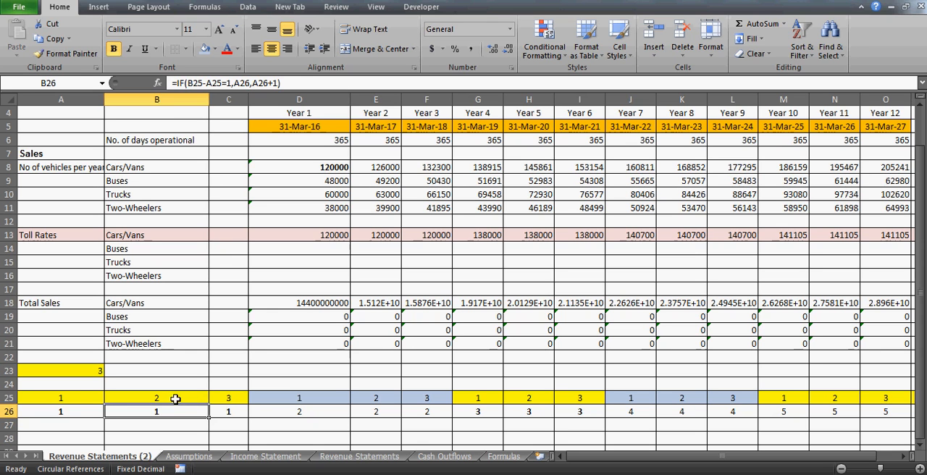
- Step through the counter cells from A25 to D25 and back to see how the cycle restarts
{"action": "left_click", "coordinate": [89, 394]}
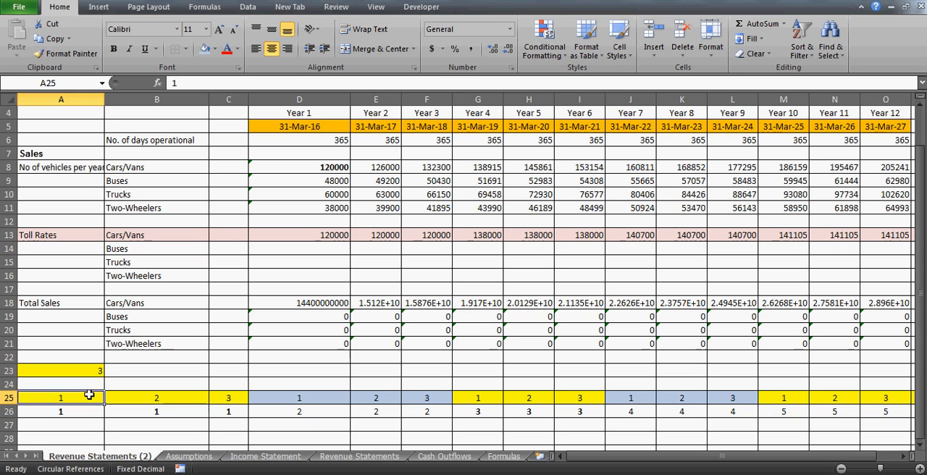
{"action": "key", "text": "Right"}
{"action": "key", "text": "Right"}
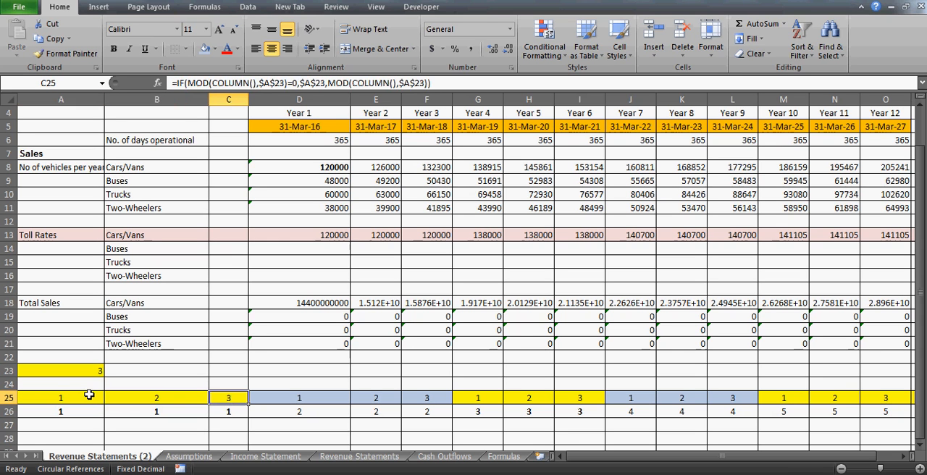
{"action": "key", "text": "Right"}
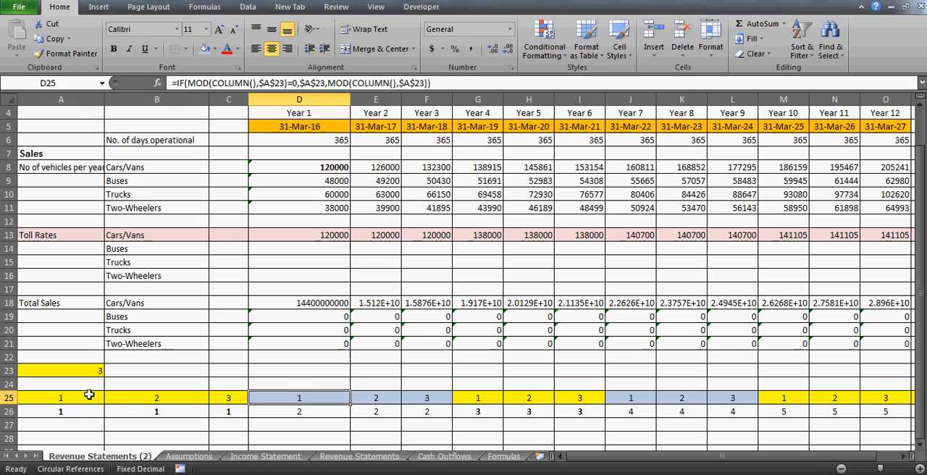
{"action": "key", "text": "Left"}
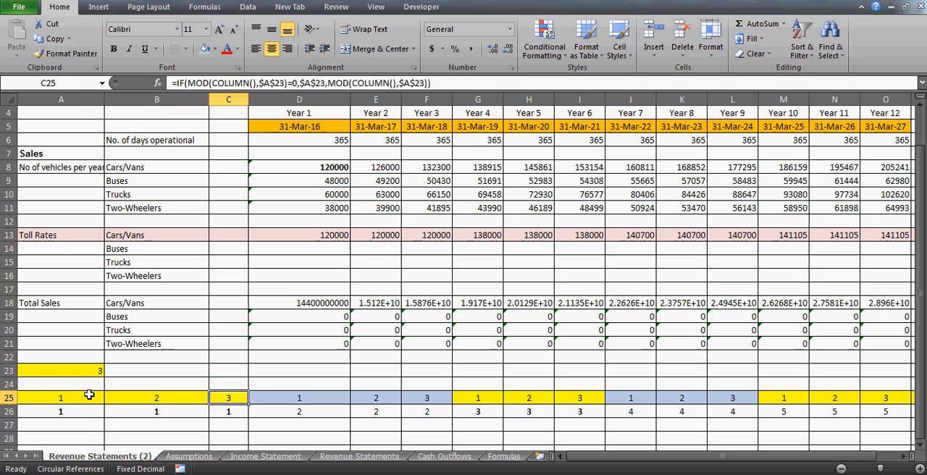
{"action": "key", "text": "Down"}
{"action": "key", "text": "Up"}
{"action": "key", "text": "Left"}
{"action": "key", "text": "Right"}
{"action": "key", "text": "Left"}
{"action": "key", "text": "Left"}
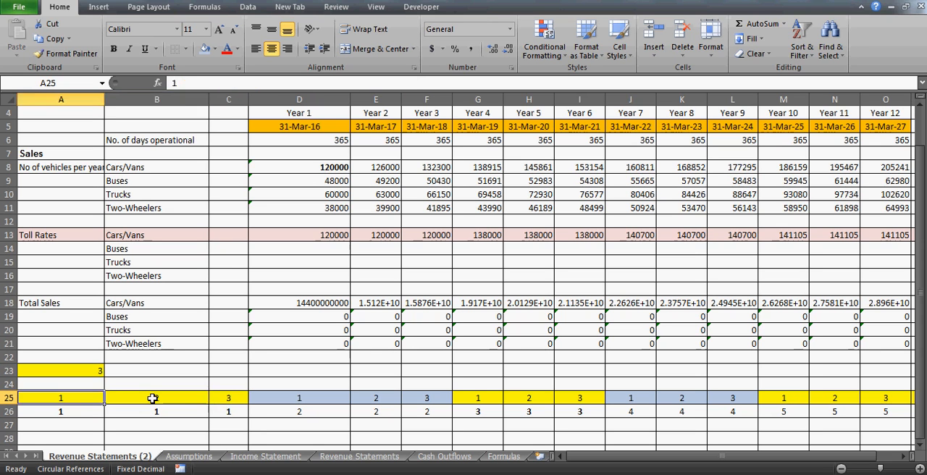
- Compare neighbouring counter values in A25, B25 and C25 to examine the differences used by the period formula
{"action": "key", "text": "Right"}
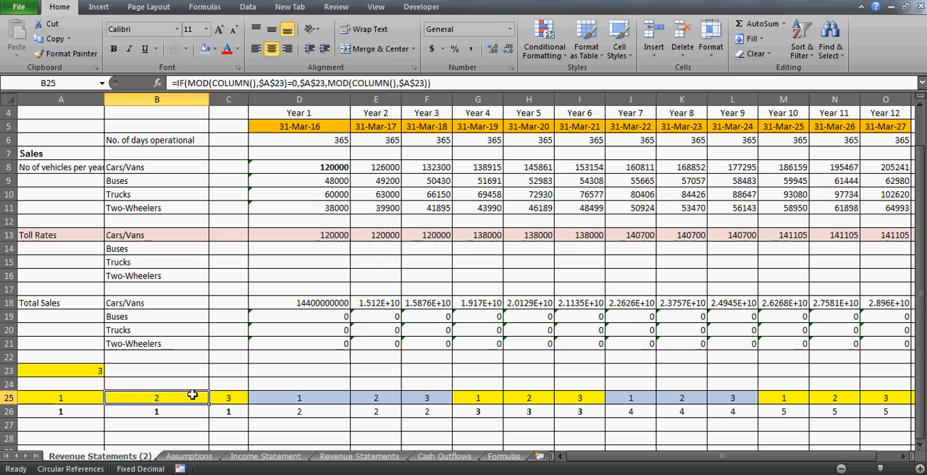
{"action": "key", "text": "Right"}
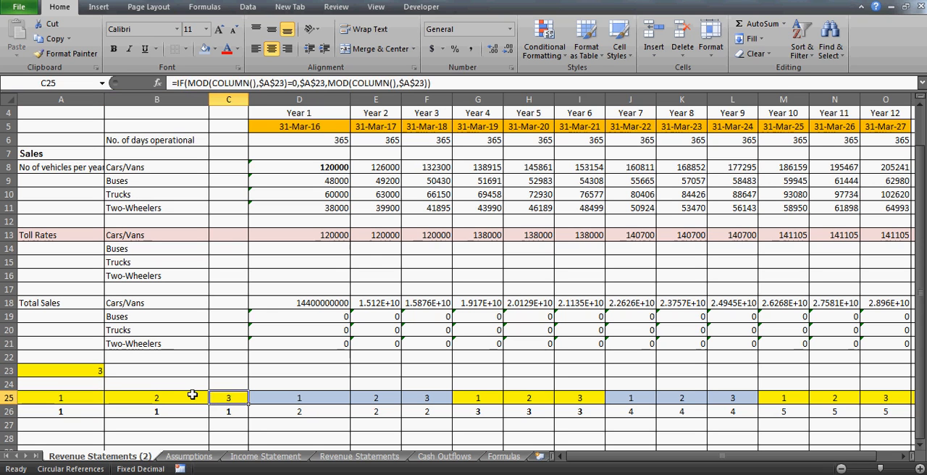
{"action": "key", "text": "Left"}
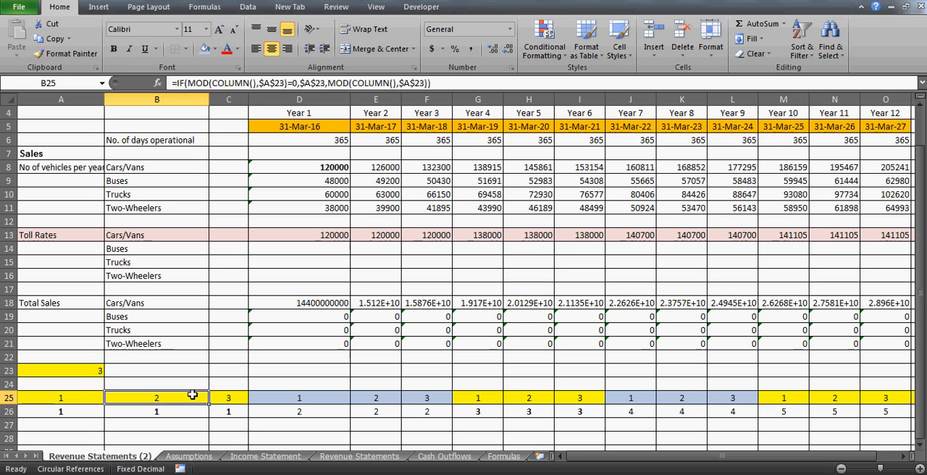
{"action": "key", "text": "Right"}
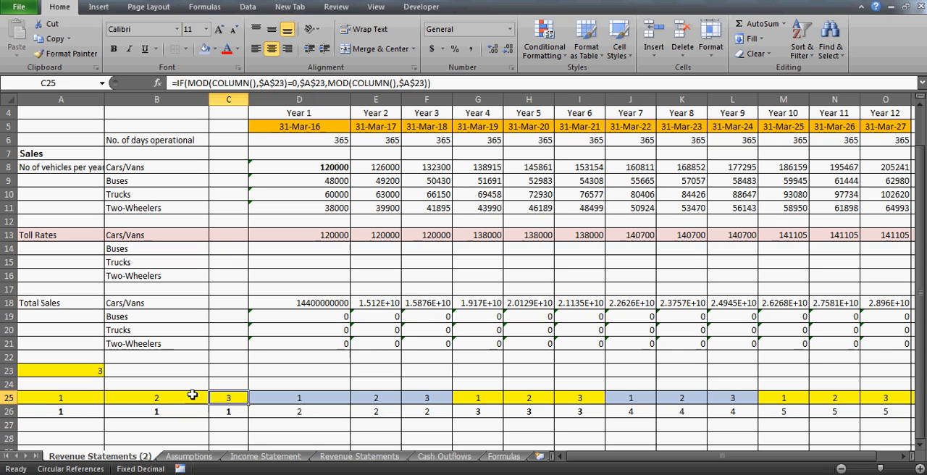
{"action": "key", "text": "Left"}
{"action": "key", "text": "Left"}
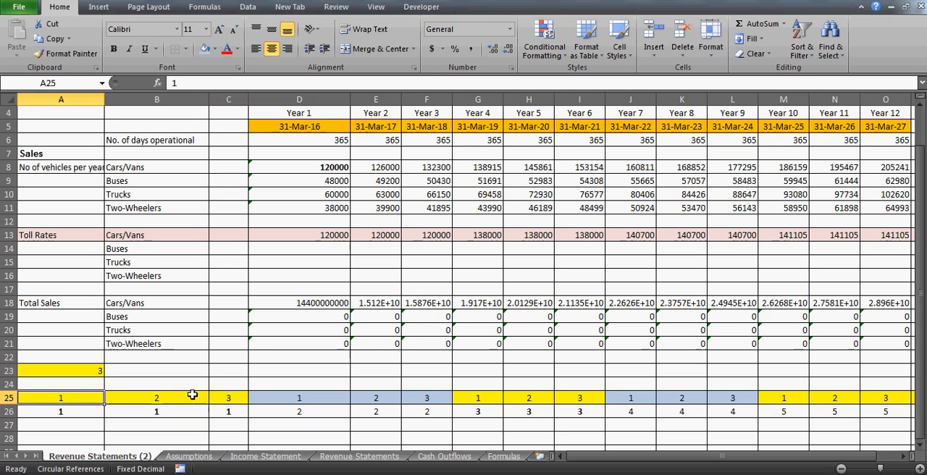
{"action": "key", "text": "Right"}
- Compare the counter restart in D25 with C25, and inspect the period number formulas in C26 and D26
{"action": "key", "text": "Right"}
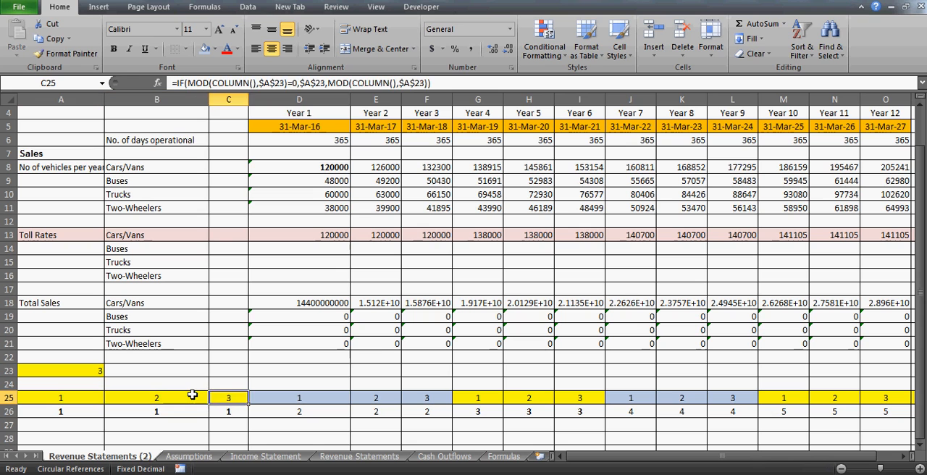
{"action": "key", "text": "Right"}
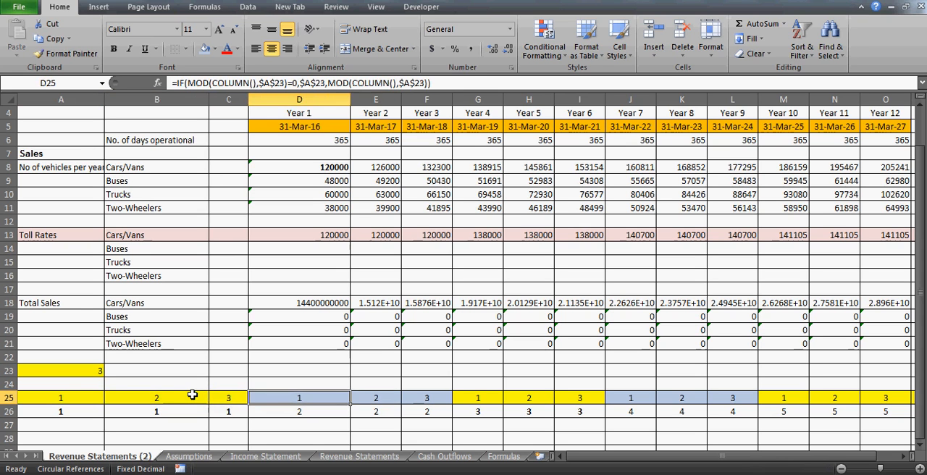
{"action": "key", "text": "Left"}
{"action": "key", "text": "Right"}
{"action": "key", "text": "Down"}
{"action": "key", "text": "Left"}
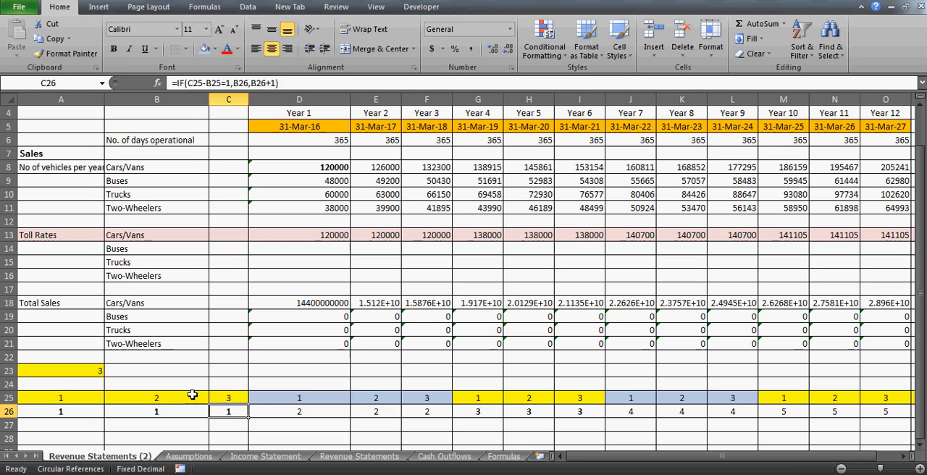
{"action": "key", "text": "Up"}
{"action": "key", "text": "Right"}
{"action": "key", "text": "Left"}
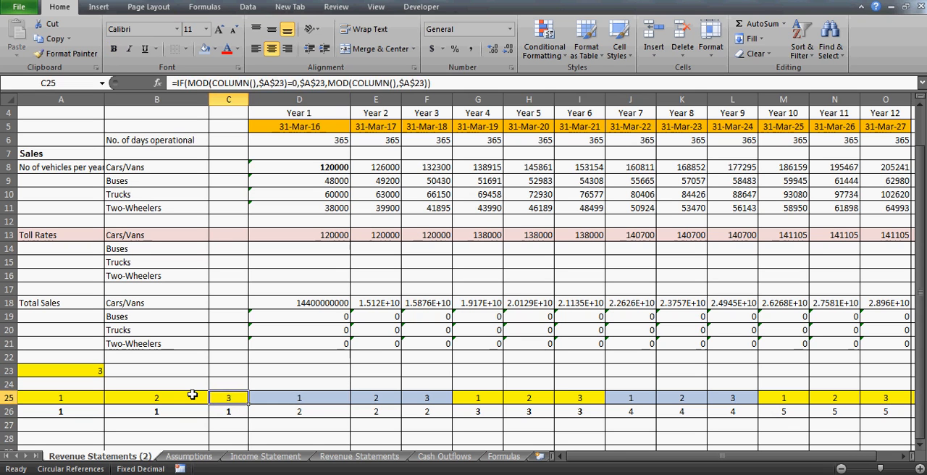
{"action": "key", "text": "Right"}
{"action": "key", "text": "Right"}
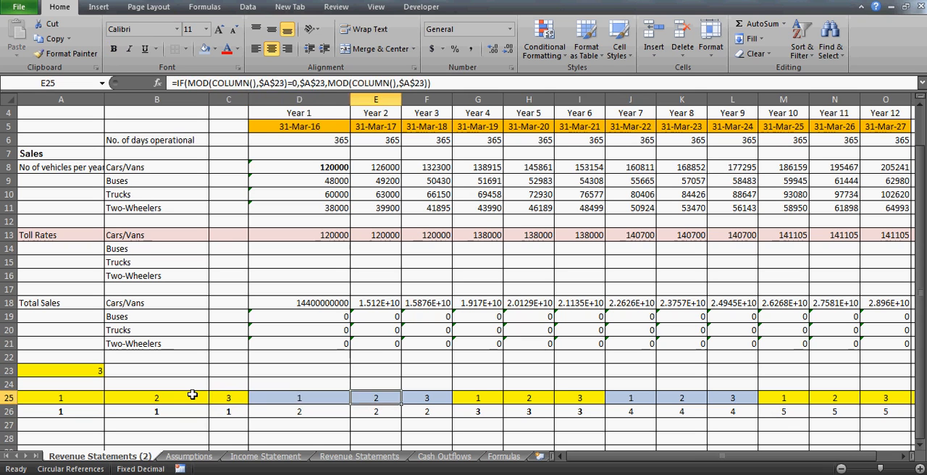
{"action": "key", "text": "Left"}
{"action": "key", "text": "Down"}
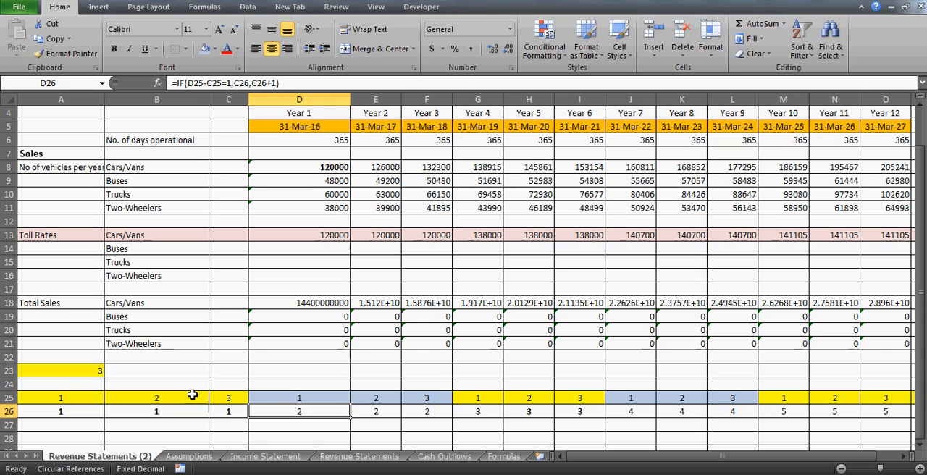
- Compare the period formulas in C26 and D26, and check which cells the D26 formula references
{"action": "key", "text": "Left"}
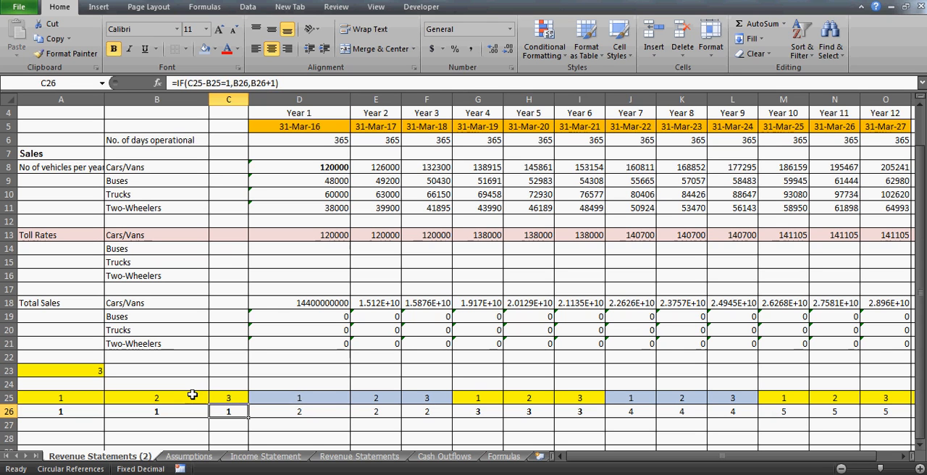
{"action": "key", "text": "Right"}
{"action": "left_click", "coordinate": [235, 411]}
{"action": "left_click", "coordinate": [282, 412]}
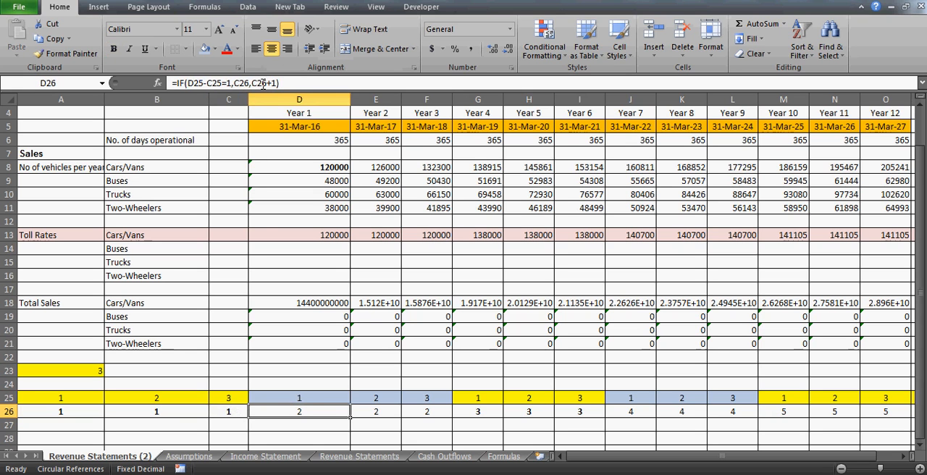
{"action": "left_click", "coordinate": [263, 83]}
{"action": "left_click", "coordinate": [226, 417]}
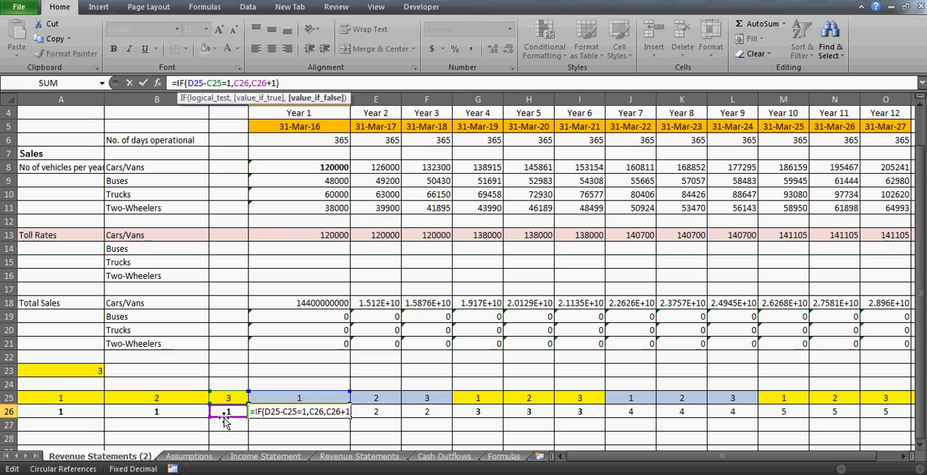
{"action": "key", "text": "Escape"}
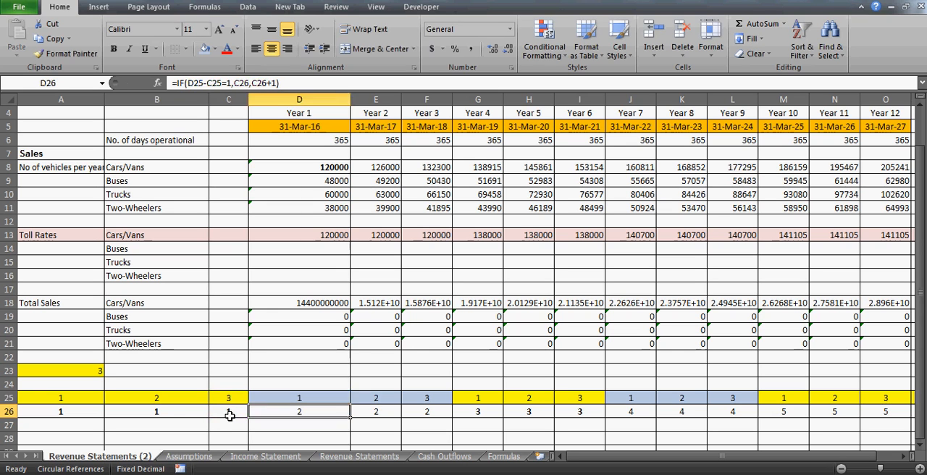
- Step through the period numbers from E26 to G26 and compare them with the counters in F25 and G25
{"action": "key", "text": "Right"}
{"action": "key", "text": "Right"}
{"action": "key", "text": "Right"}
{"action": "key", "text": "Left"}
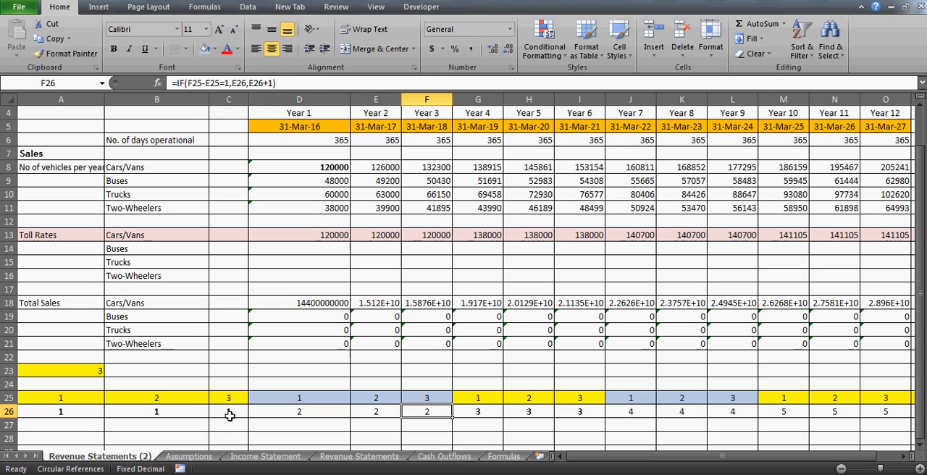
{"action": "key", "text": "Right"}
{"action": "key", "text": "Up"}
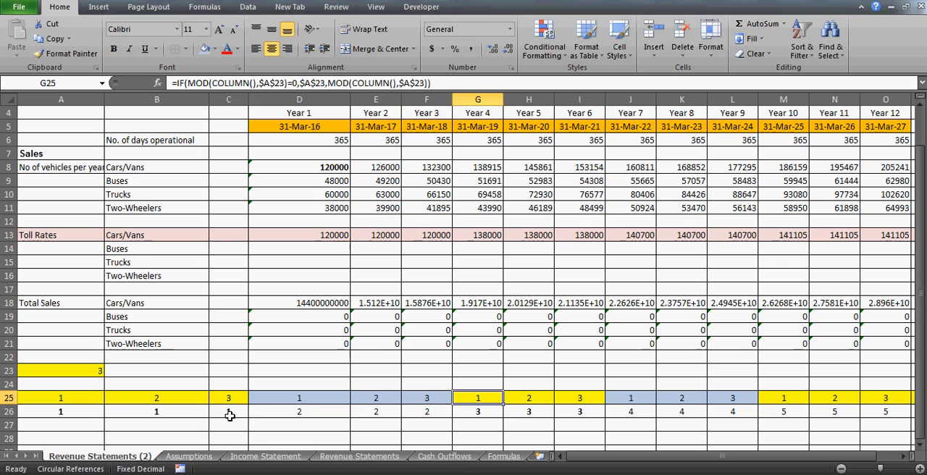
{"action": "key", "text": "Left"}
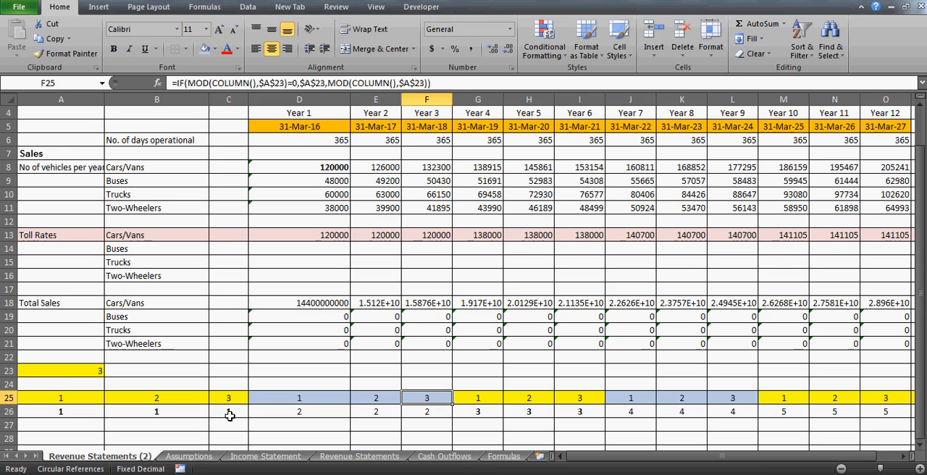
{"action": "key", "text": "Down"}
{"action": "key", "text": "Up"}
{"action": "key", "text": "Down"}
{"action": "key", "text": "Down"}
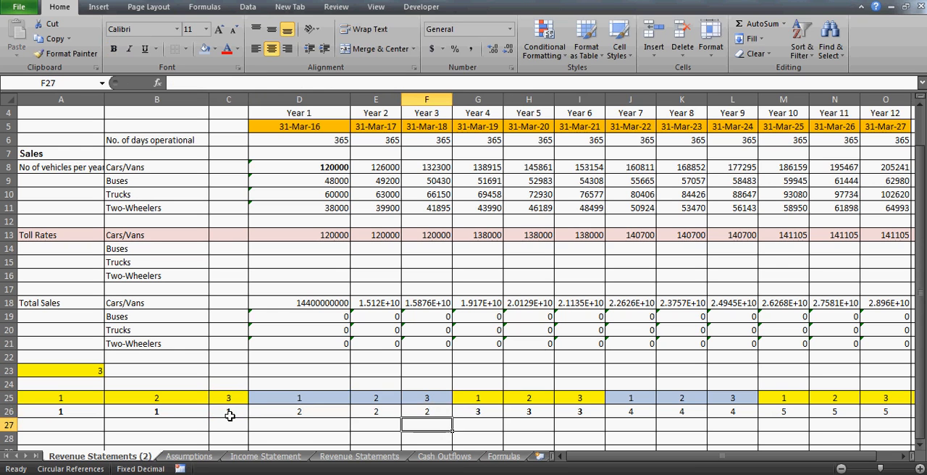
{"action": "key", "text": "Up"}
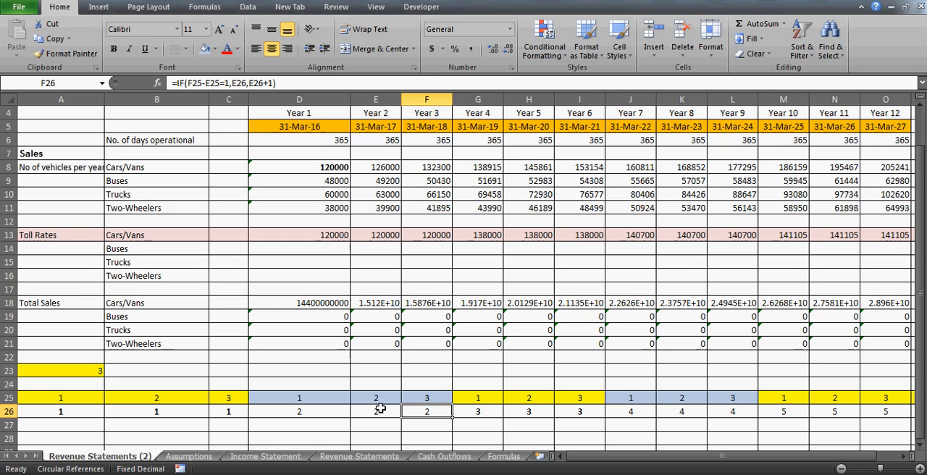
- Review the period numbers from A26 to D26 and inspect the Cars/Vans toll rate formulas in D13 and E13
{"action": "left_click", "coordinate": [78, 409]}
{"action": "key", "text": "Right"}
{"action": "key", "text": "Right"}
{"action": "key", "text": "Right"}
{"action": "key", "text": "Right"}
{"action": "key", "text": "Right"}
{"action": "left_click", "coordinate": [304, 235]}
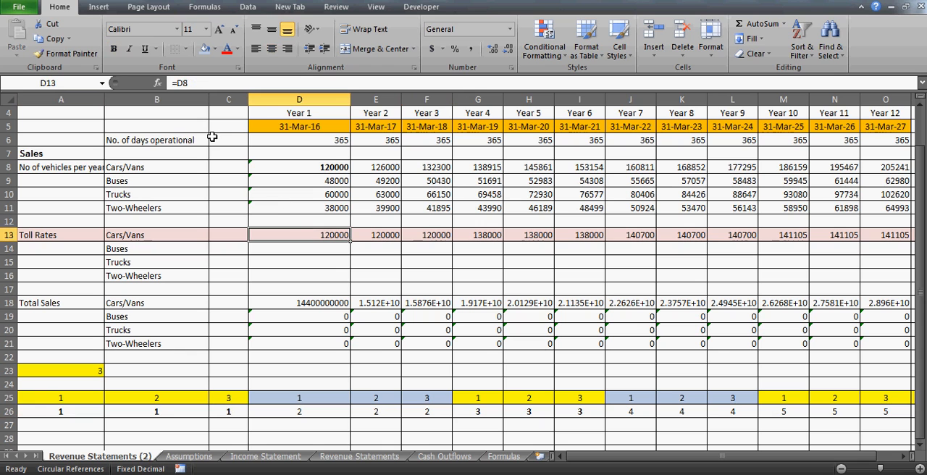
{"action": "left_click", "coordinate": [377, 238]}
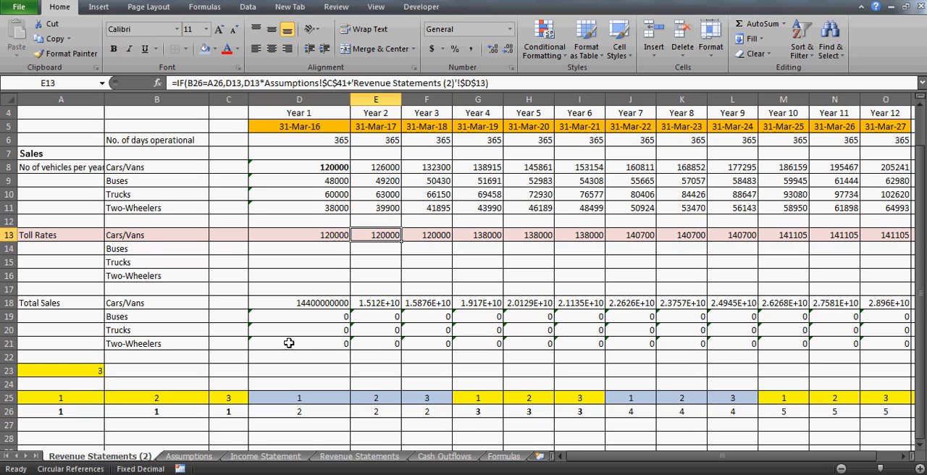
- Compare the period numbers in A26 and B26 that the Year 2 toll rate formula tests
{"action": "left_click", "coordinate": [165, 413]}
{"action": "key", "text": "Left"}
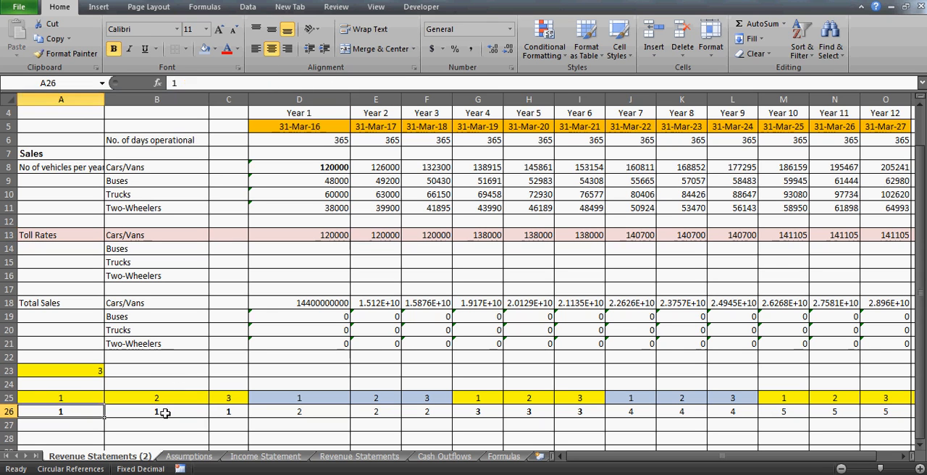
{"action": "key", "text": "Right"}
{"action": "key", "text": "Left"}
{"action": "key", "text": "Right"}
{"action": "key", "text": "Left"}
- Trace the cell references in the E13 toll rate formula and check the Year 1 source rate in D13
{"action": "left_click", "coordinate": [379, 235]}
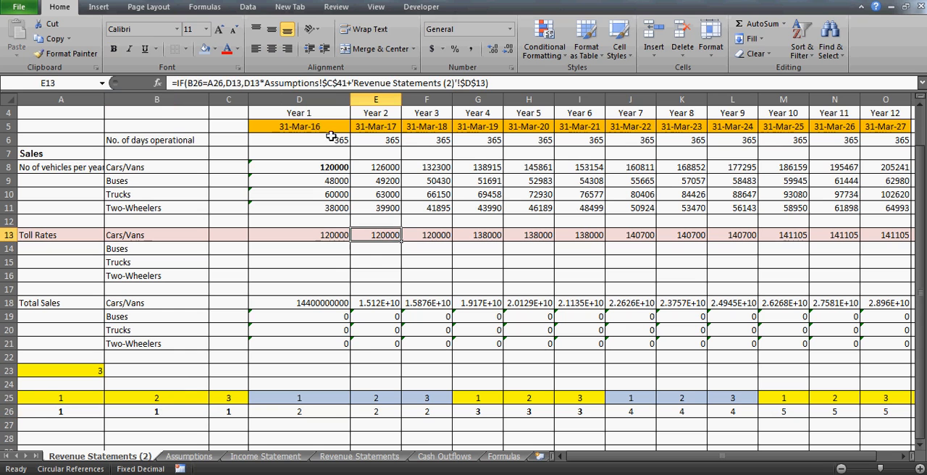
{"action": "left_click", "coordinate": [231, 83]}
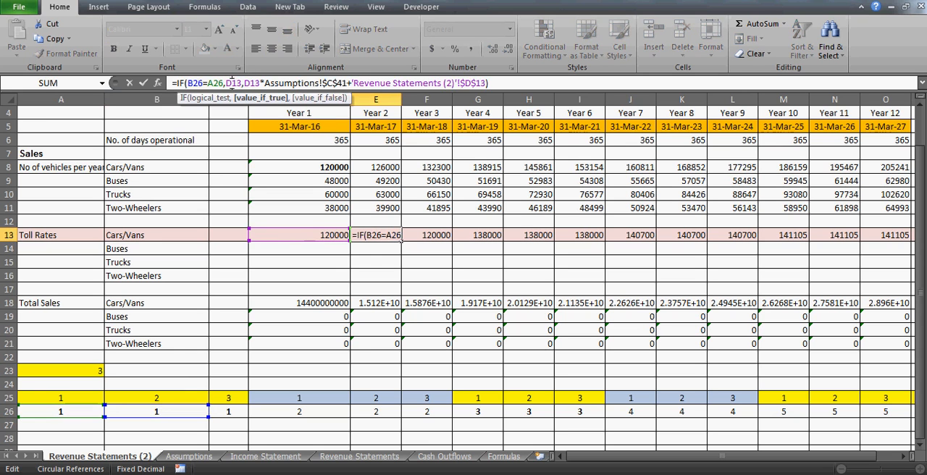
{"action": "left_click", "coordinate": [301, 241]}
{"action": "key", "text": "Return"}
{"action": "left_click", "coordinate": [297, 240]}
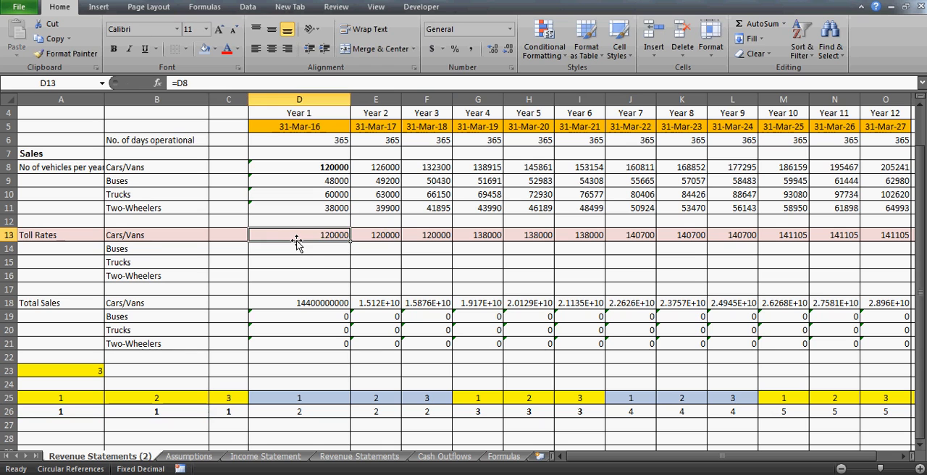
{"action": "left_click", "coordinate": [301, 264]}
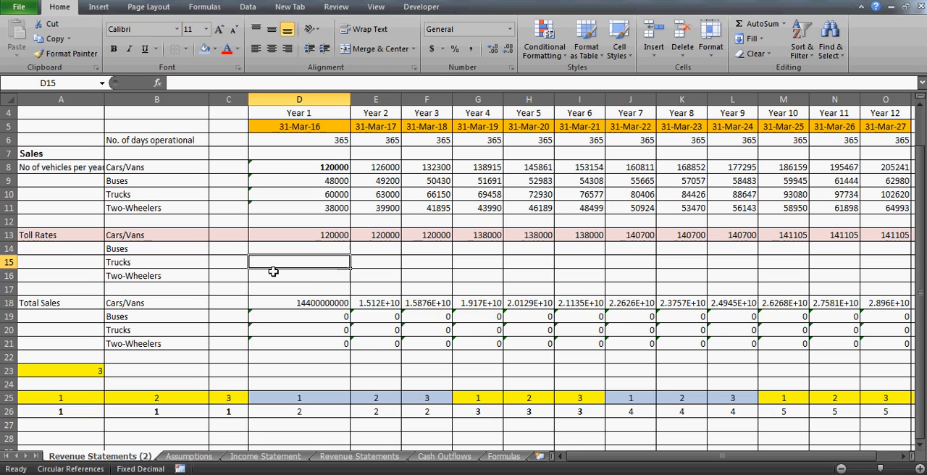
{"action": "left_click", "coordinate": [273, 271]}
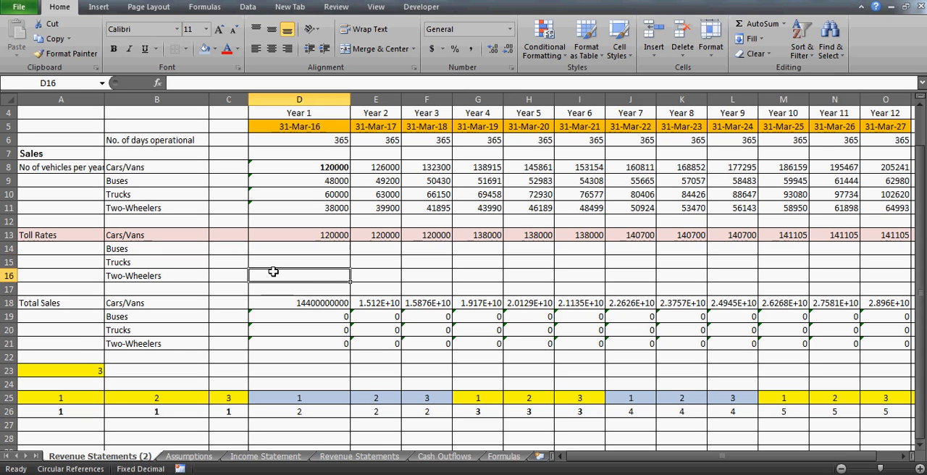